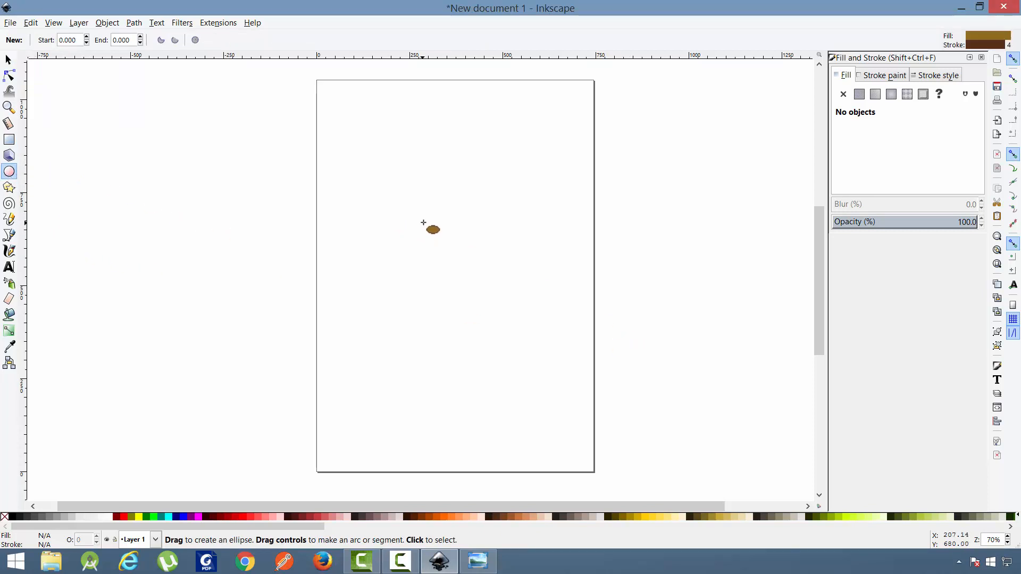
- Draw a circle about 104 px in diameter and centre it on the page both horizontally and vertically
{"action": "left_click_drag", "start_coordinate": [422, 223], "coordinate": [455, 268]}
{"action": "left_click", "coordinate": [8, 59]}
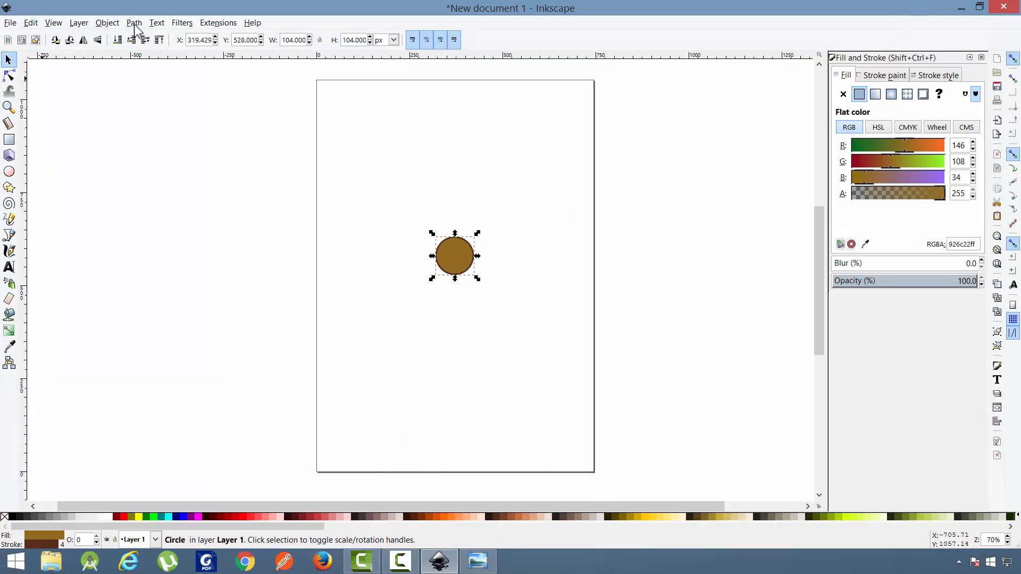
{"action": "left_click", "coordinate": [108, 23]}
{"action": "left_click", "coordinate": [187, 333]}
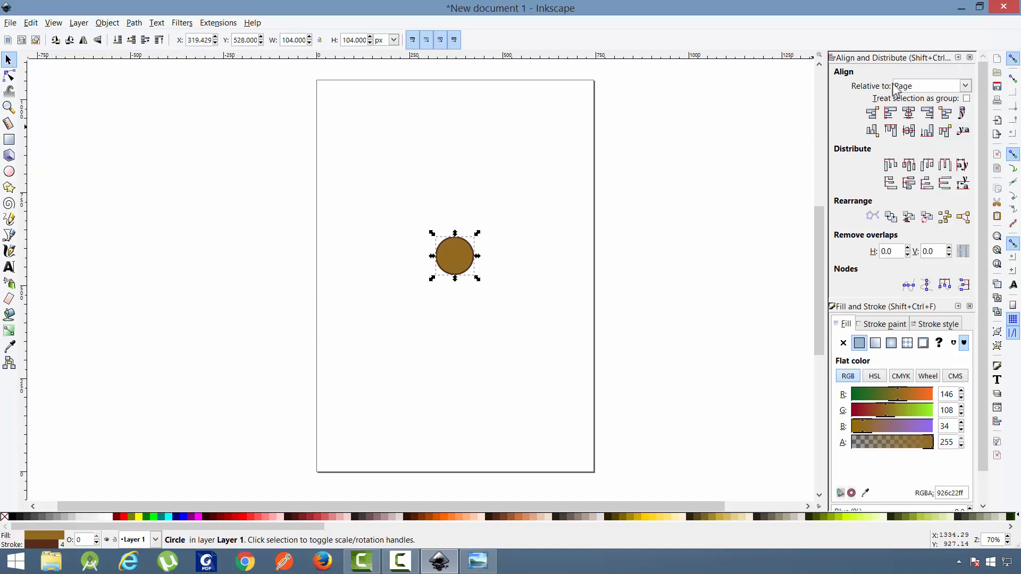
{"action": "left_click", "coordinate": [935, 88]}
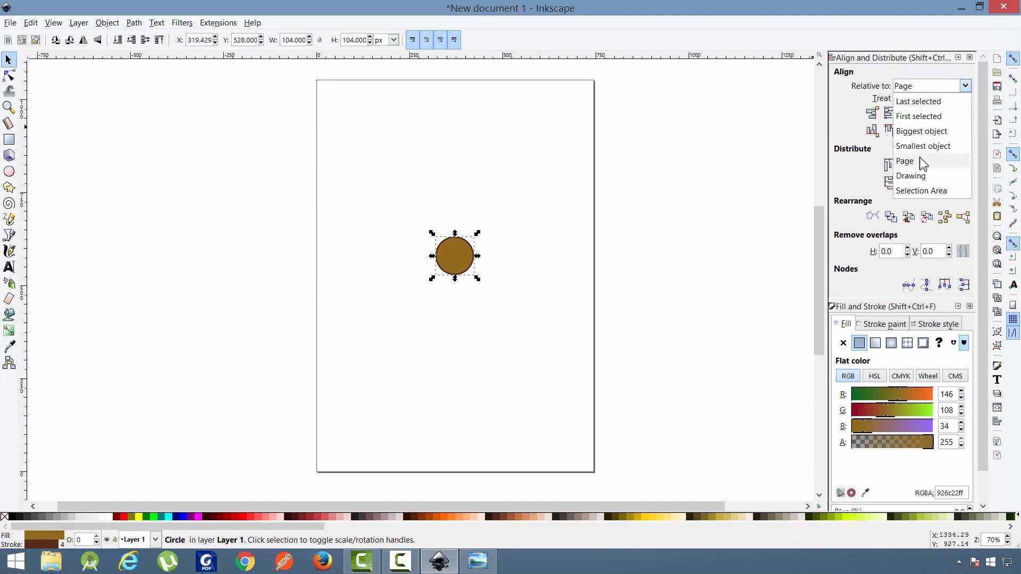
{"action": "left_click", "coordinate": [935, 86]}
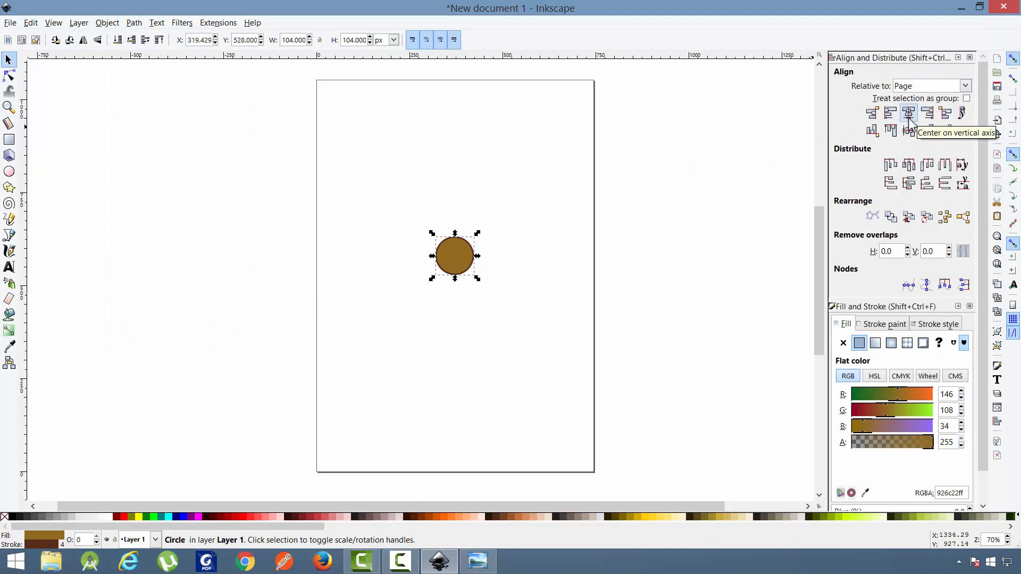
{"action": "left_click", "coordinate": [909, 116]}
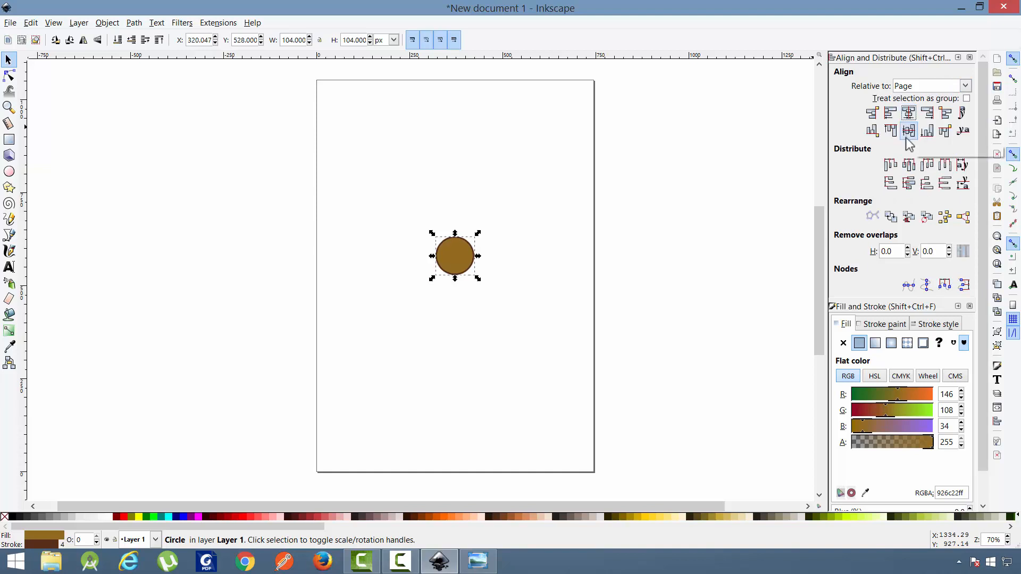
{"action": "left_click", "coordinate": [906, 134]}
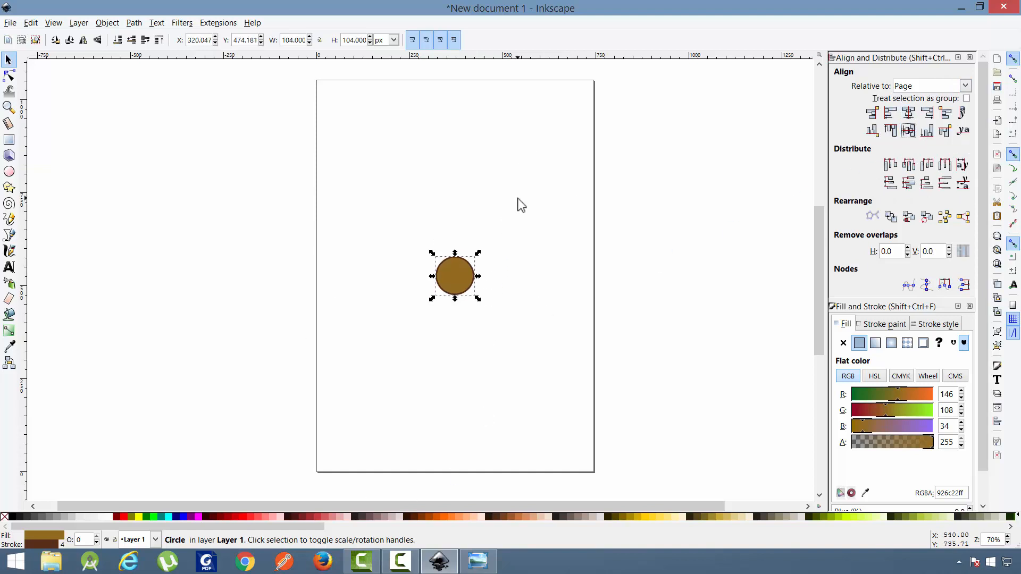
- Check the circle's stroke paint and fill colours, and look at the zombie1 reference image in the photo viewer
{"action": "scroll", "coordinate": [518, 301], "scroll_direction": "up", "scroll_amount": 4}
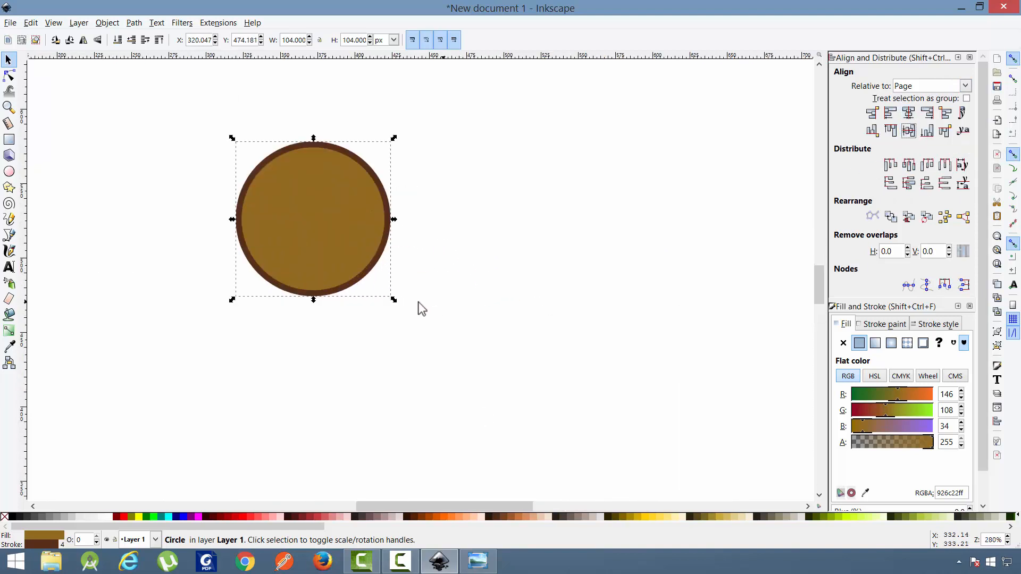
{"action": "left_click_drag", "start_coordinate": [543, 334], "coordinate": [560, 338]}
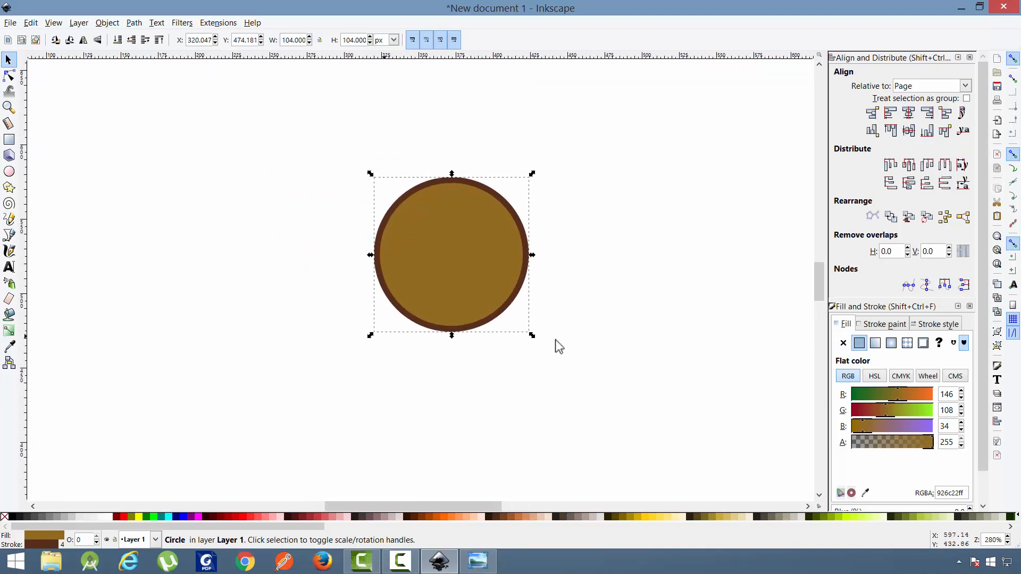
{"action": "left_click", "coordinate": [883, 325]}
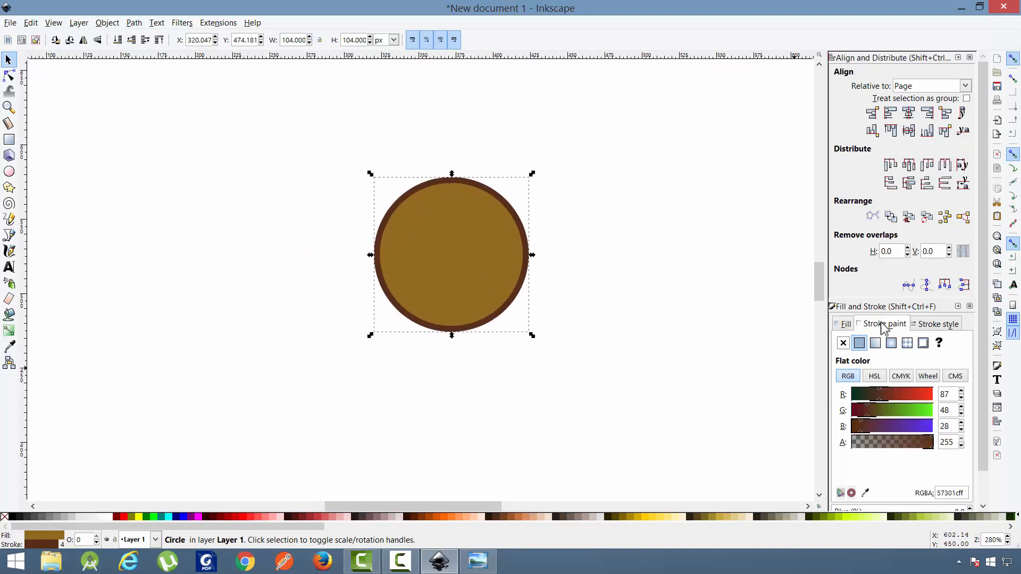
{"action": "left_click", "coordinate": [844, 325]}
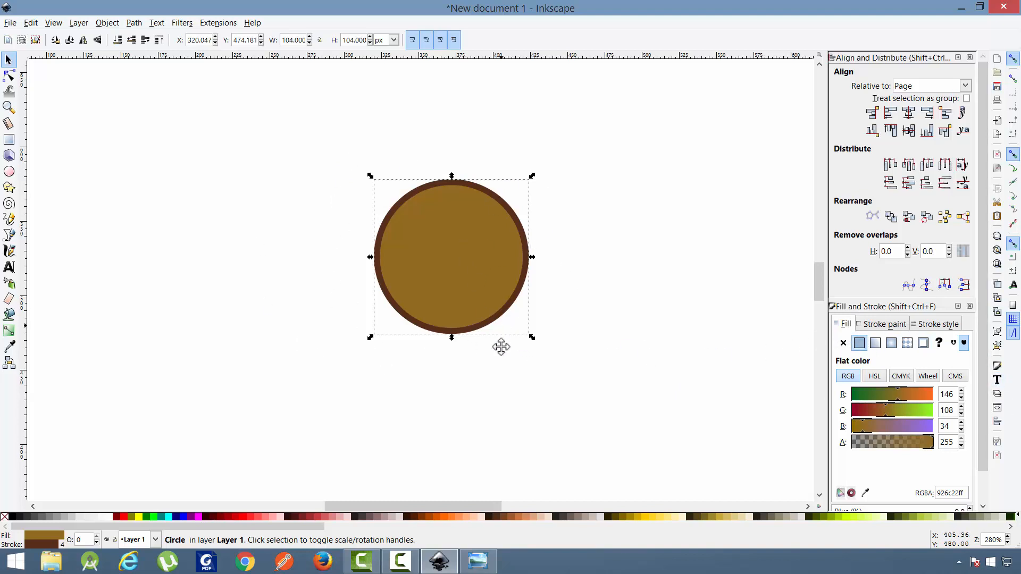
{"action": "scroll", "coordinate": [479, 319], "scroll_direction": "up", "scroll_amount": 1}
{"action": "scroll", "coordinate": [473, 317], "scroll_direction": "up", "scroll_amount": 2}
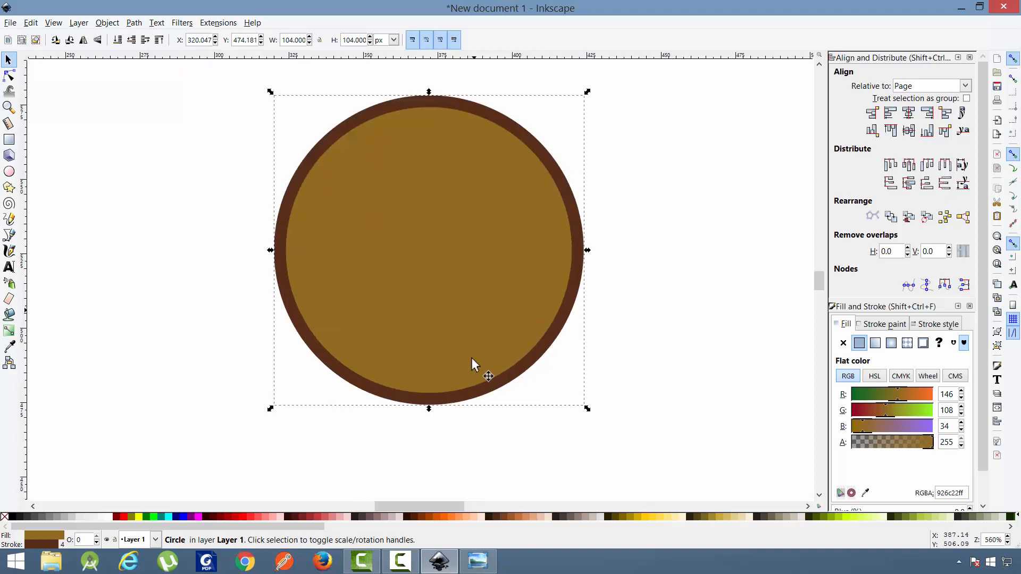
{"action": "left_click", "coordinate": [478, 561]}
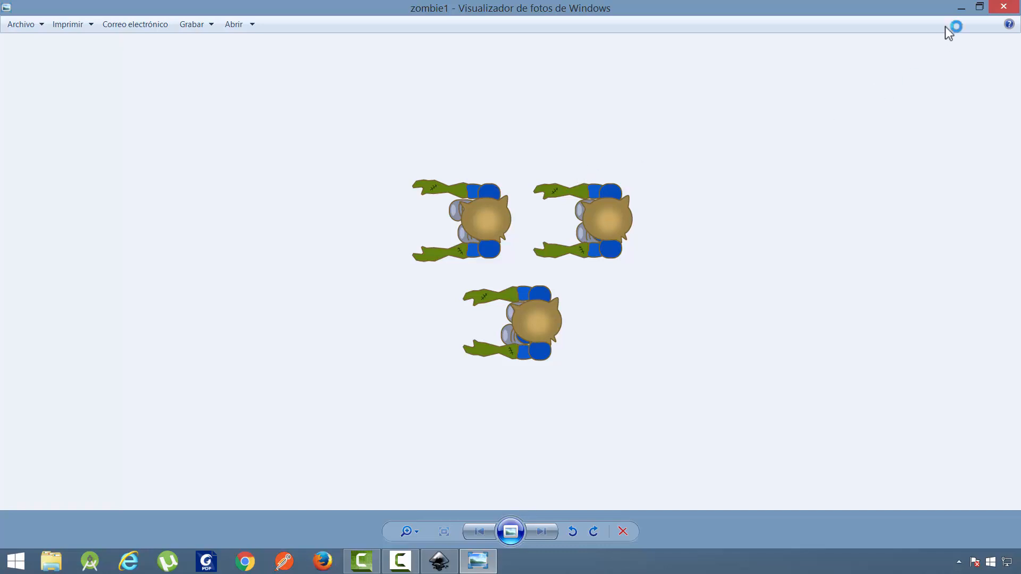
{"action": "left_click", "coordinate": [961, 11]}
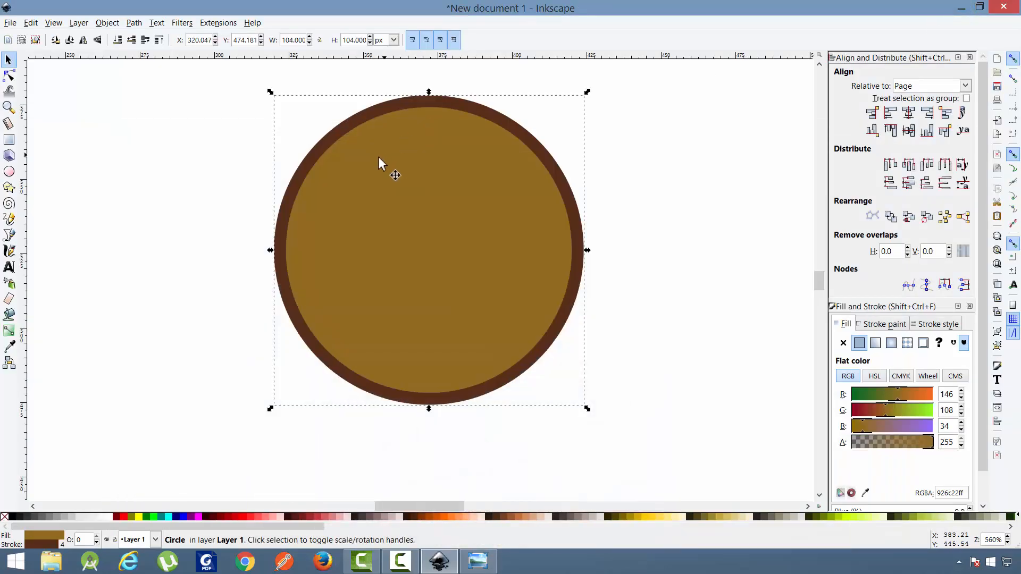
{"action": "left_click_drag", "start_coordinate": [383, 164], "coordinate": [375, 175]}
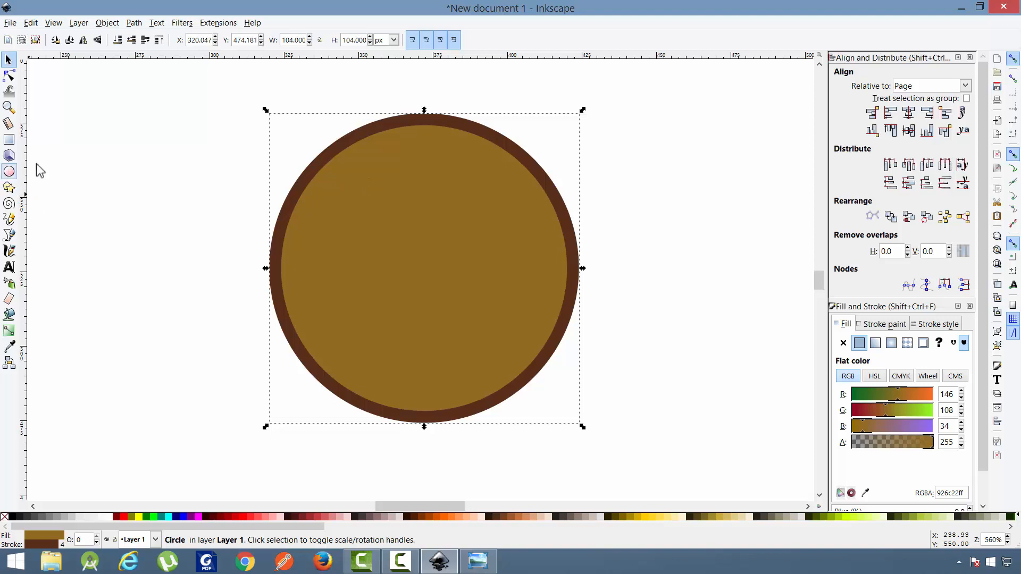
- Using the Tweak tool in push mode with width 8, pull two hair spikes out of the circle's upper-left edge
{"action": "left_click", "coordinate": [9, 91]}
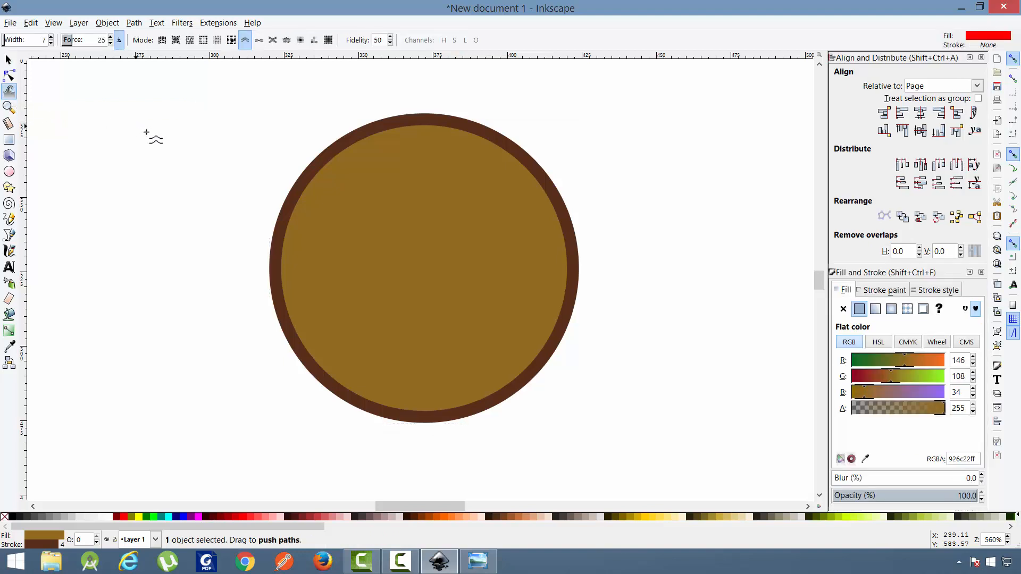
{"action": "left_click_drag", "start_coordinate": [148, 137], "coordinate": [166, 152]}
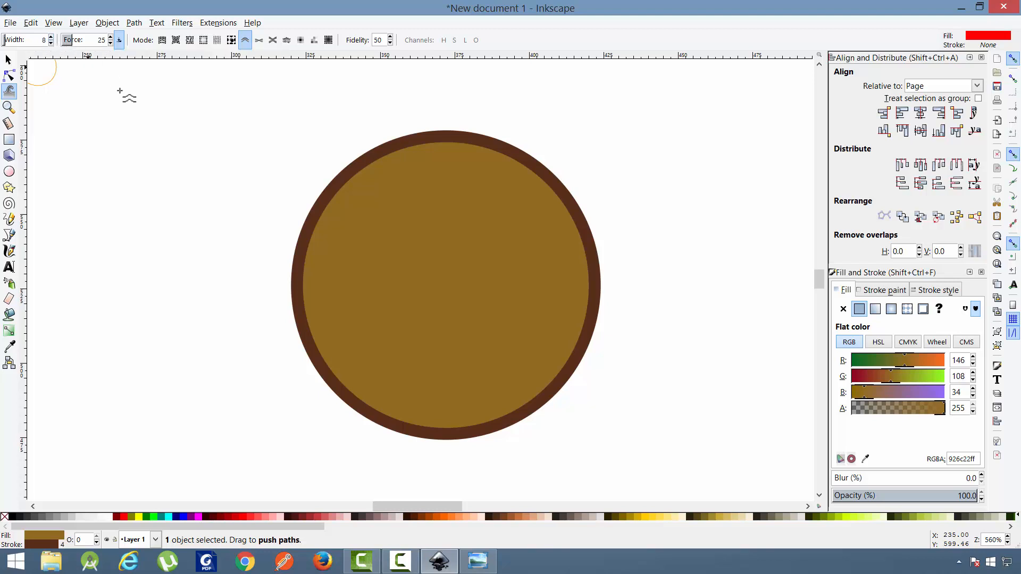
{"action": "left_click_drag", "start_coordinate": [149, 130], "coordinate": [136, 136]}
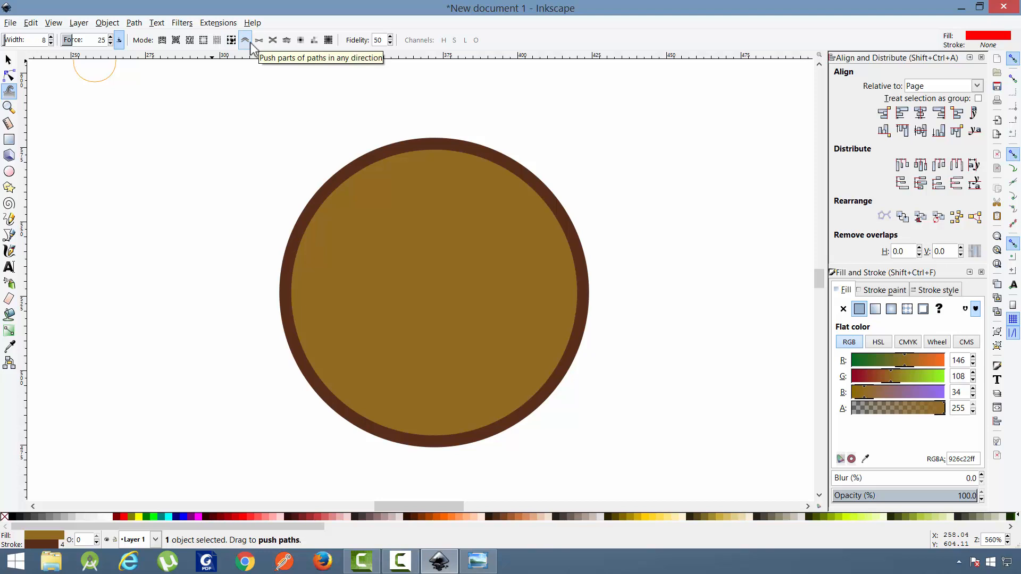
{"action": "left_click", "coordinate": [8, 59]}
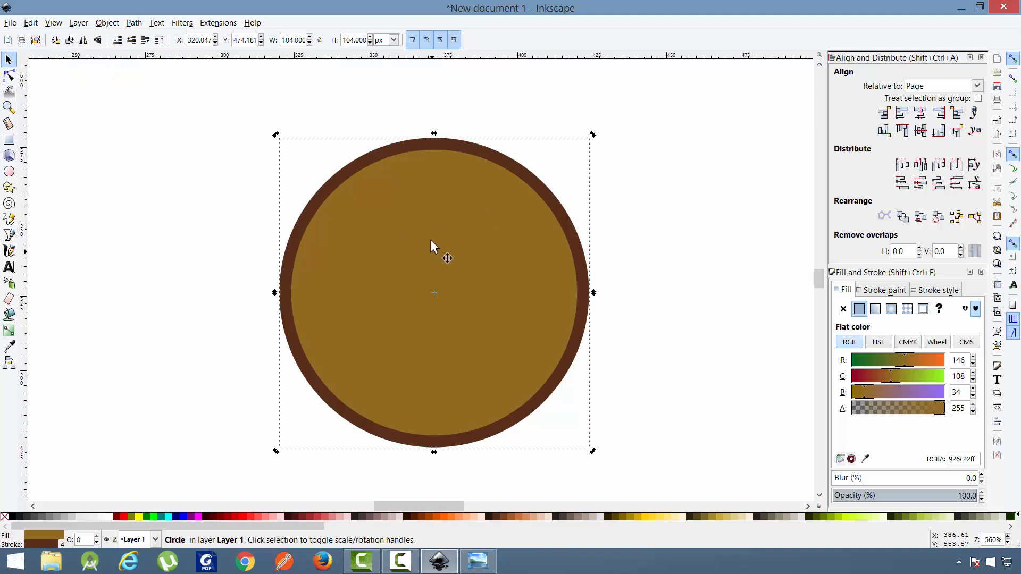
{"action": "left_click", "coordinate": [9, 91]}
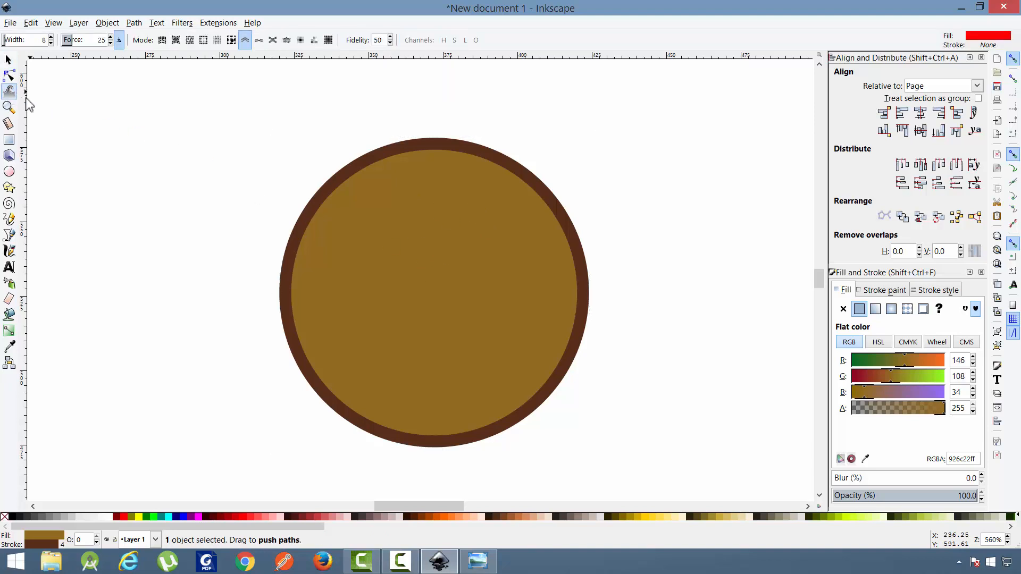
{"action": "mouse_move", "coordinate": [320, 199]}
{"action": "left_mouse_down"}
{"action": "mouse_move", "coordinate": [346, 192]}
{"action": "mouse_move", "coordinate": [327, 196]}
{"action": "mouse_move", "coordinate": [300, 176]}
{"action": "mouse_move", "coordinate": [273, 192]}
{"action": "left_mouse_up"}
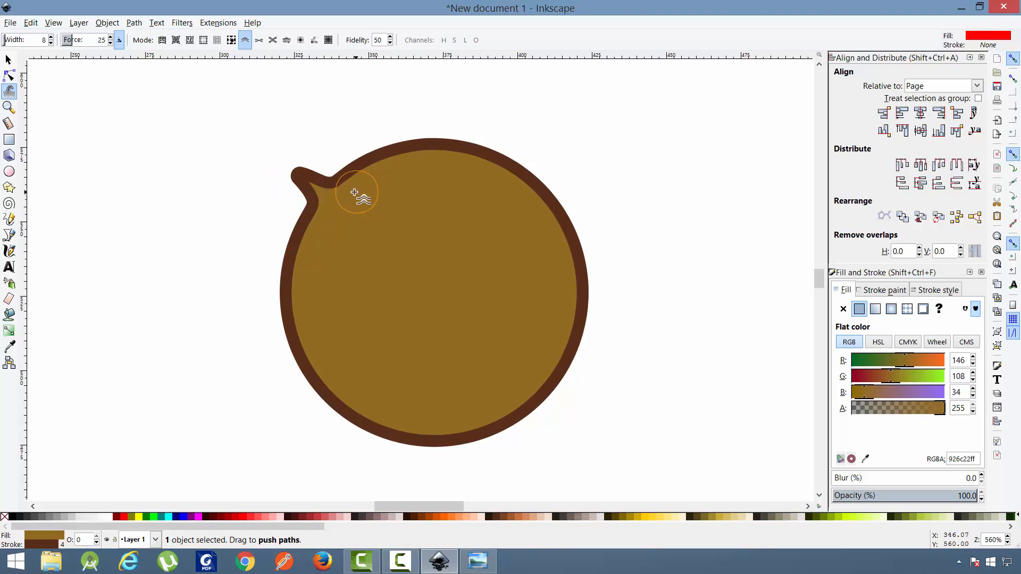
{"action": "mouse_move", "coordinate": [350, 196]}
{"action": "left_mouse_down"}
{"action": "mouse_move", "coordinate": [337, 170]}
{"action": "mouse_move", "coordinate": [346, 125]}
{"action": "left_mouse_up"}
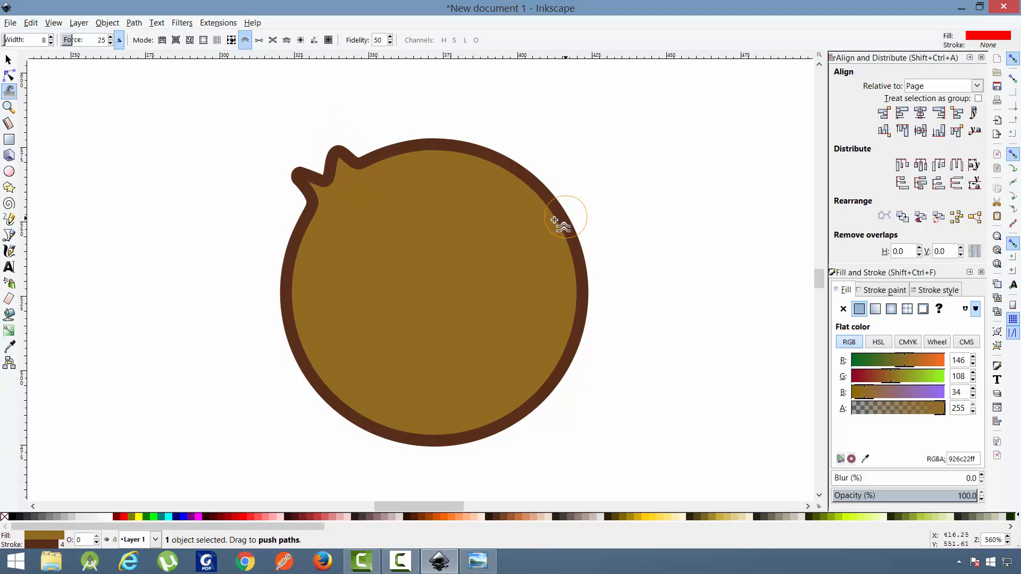
- Push one hair spike out of the circle's upper-right edge and two more out of its lower-left edge
{"action": "mouse_move", "coordinate": [578, 219]}
{"action": "left_mouse_down"}
{"action": "mouse_move", "coordinate": [592, 219]}
{"action": "mouse_move", "coordinate": [572, 230]}
{"action": "mouse_move", "coordinate": [614, 231]}
{"action": "left_mouse_up"}
{"action": "key", "text": "ctrl+z"}
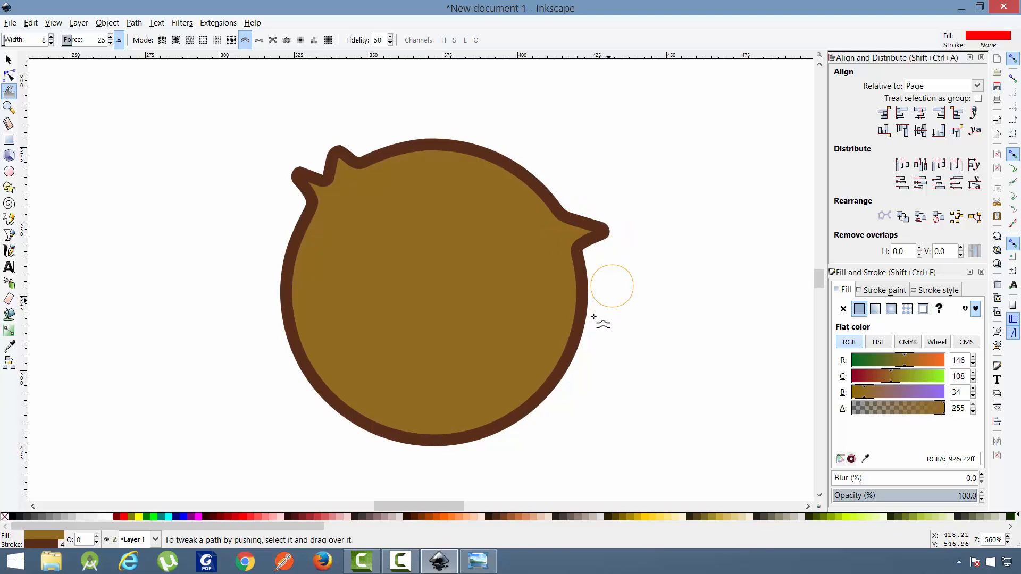
{"action": "scroll", "coordinate": [405, 421], "scroll_direction": "down", "scroll_amount": 1}
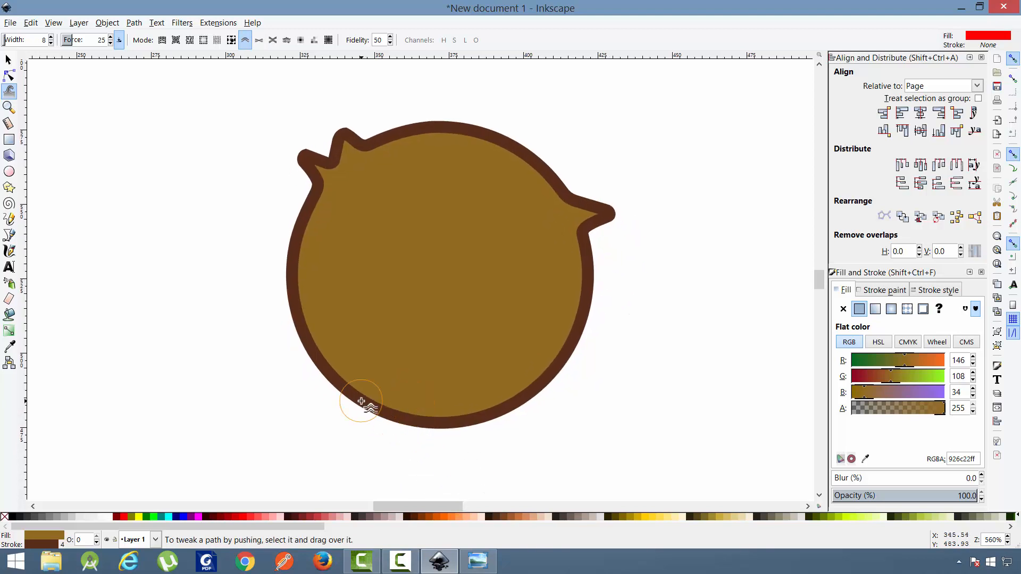
{"action": "mouse_move", "coordinate": [375, 400]}
{"action": "left_mouse_down"}
{"action": "mouse_move", "coordinate": [342, 420]}
{"action": "mouse_move", "coordinate": [401, 410]}
{"action": "mouse_move", "coordinate": [395, 444]}
{"action": "left_mouse_up"}
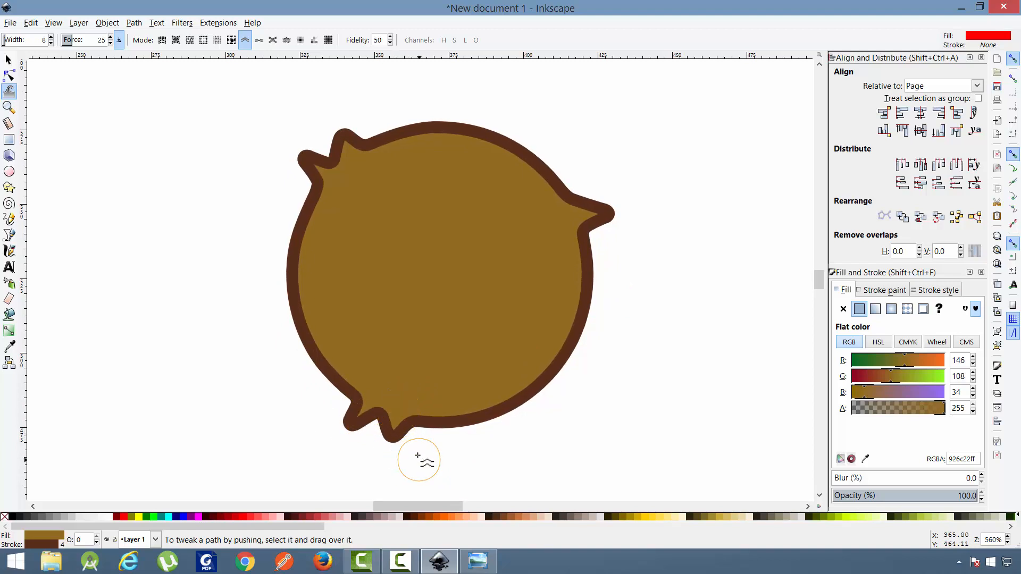
{"action": "left_click_drag", "start_coordinate": [445, 316], "coordinate": [424, 327]}
{"action": "key", "text": "shift+s"}
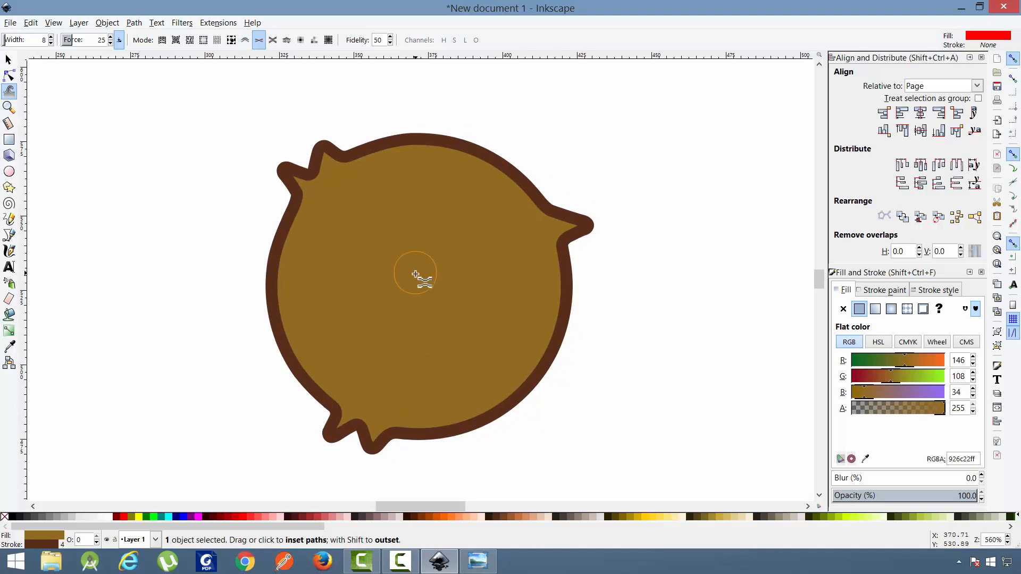
{"action": "scroll", "coordinate": [420, 285], "scroll_direction": "down", "scroll_amount": 1}
{"action": "key", "text": "shift+p"}
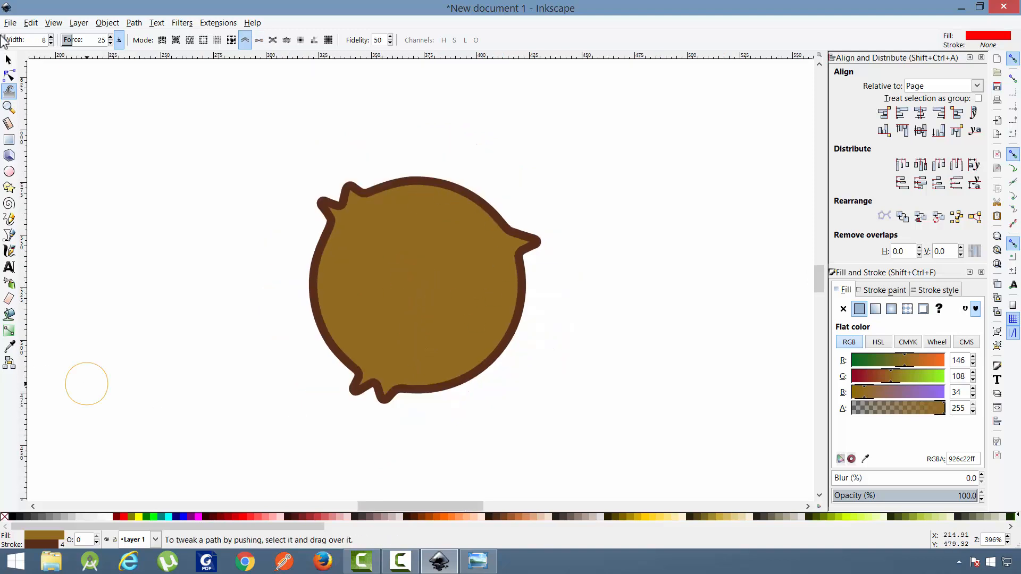
- Scale the spiky head shape down proportionally about its centre to about 72 by 70 px
{"action": "left_click", "coordinate": [8, 59]}
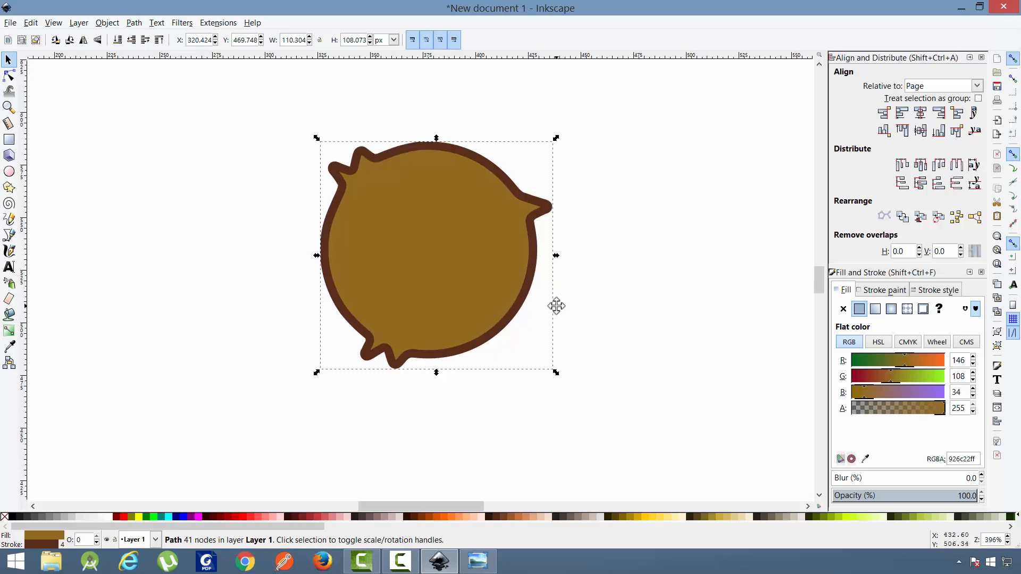
{"action": "scroll", "coordinate": [556, 311], "scroll_direction": "down", "scroll_amount": 1}
{"action": "left_click_drag", "start_coordinate": [556, 349], "coordinate": [526, 321]}
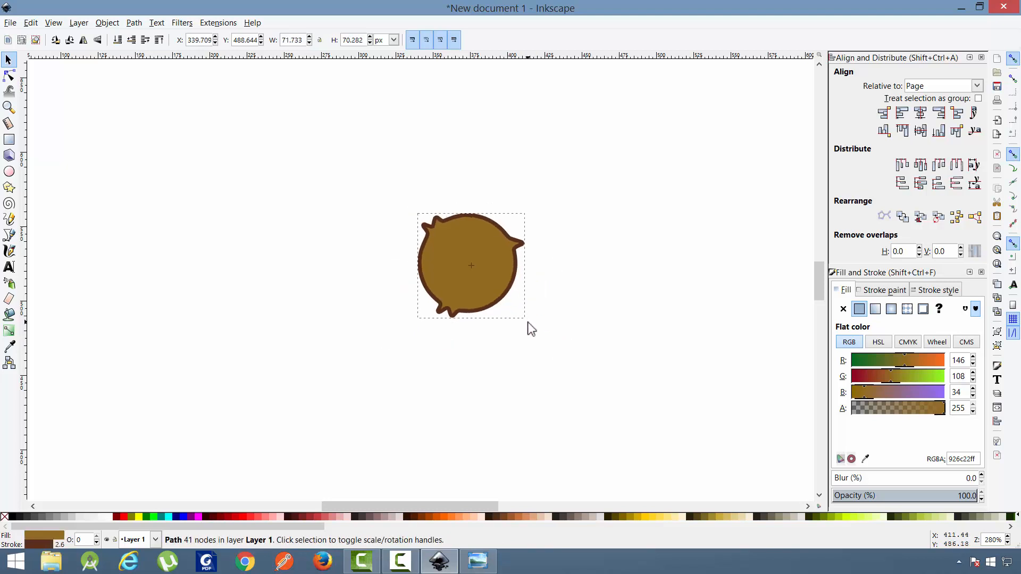
- Set the head shape's stroke width to 4 px and deselect it
{"action": "scroll", "coordinate": [525, 319], "scroll_direction": "up", "scroll_amount": 1}
{"action": "left_click", "coordinate": [925, 288]}
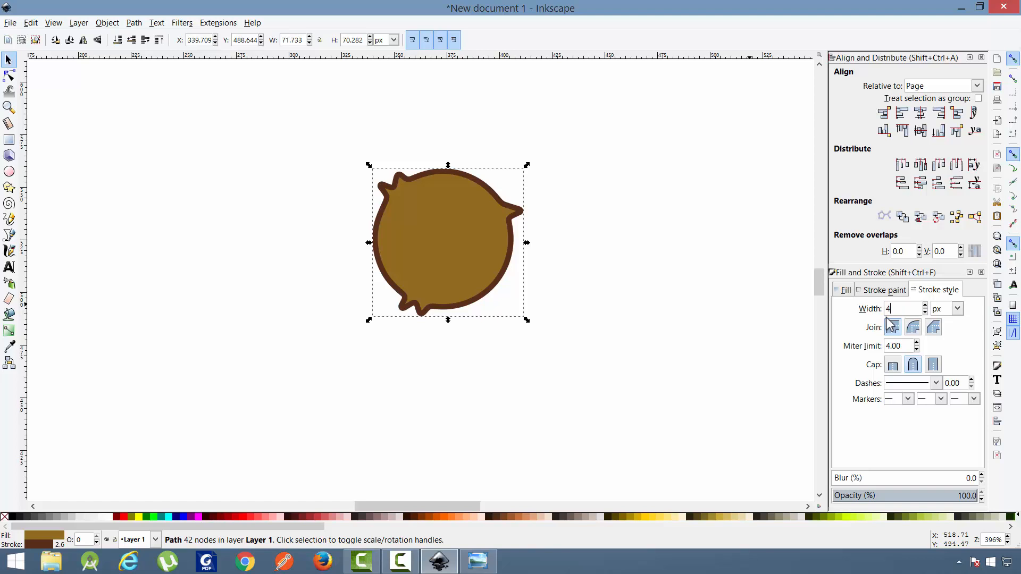
{"action": "key", "text": "Return"}
{"action": "left_click", "coordinate": [591, 305]}
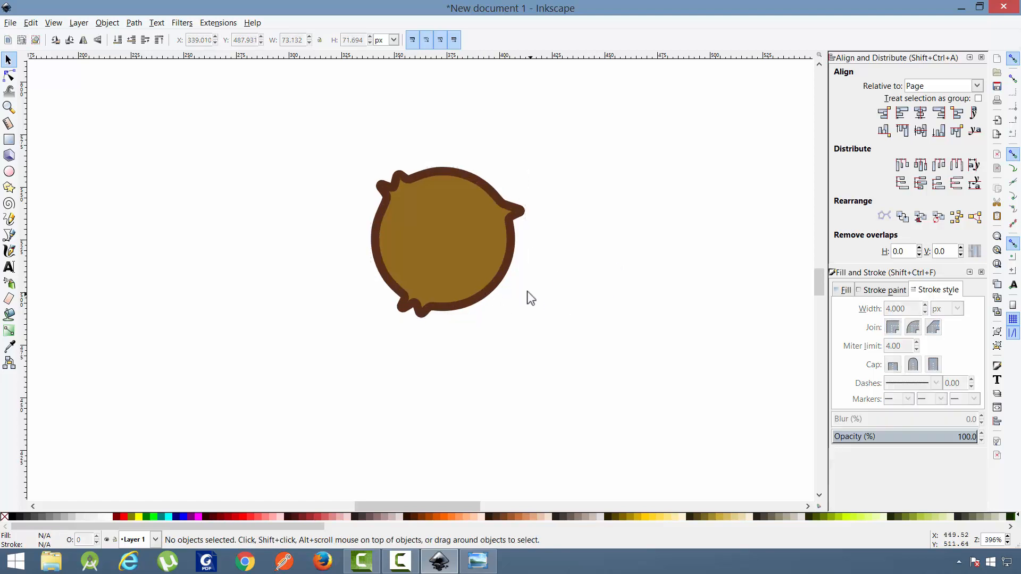
{"action": "left_click_drag", "start_coordinate": [527, 291], "coordinate": [522, 320]}
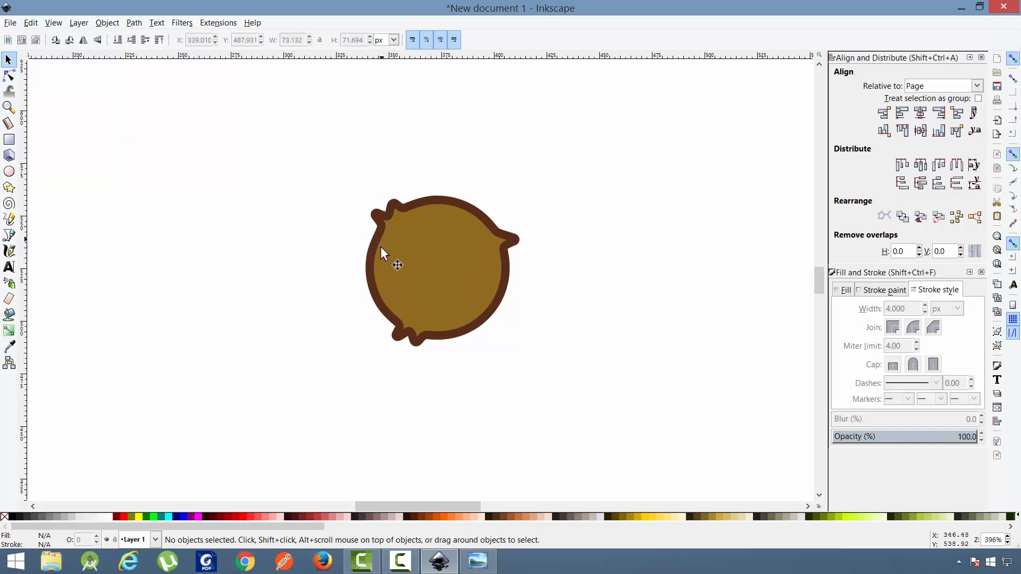
- Duplicate the head shape, keeping the copy exactly over the original
{"action": "left_click", "coordinate": [407, 254]}
{"action": "right_click", "coordinate": [405, 247]}
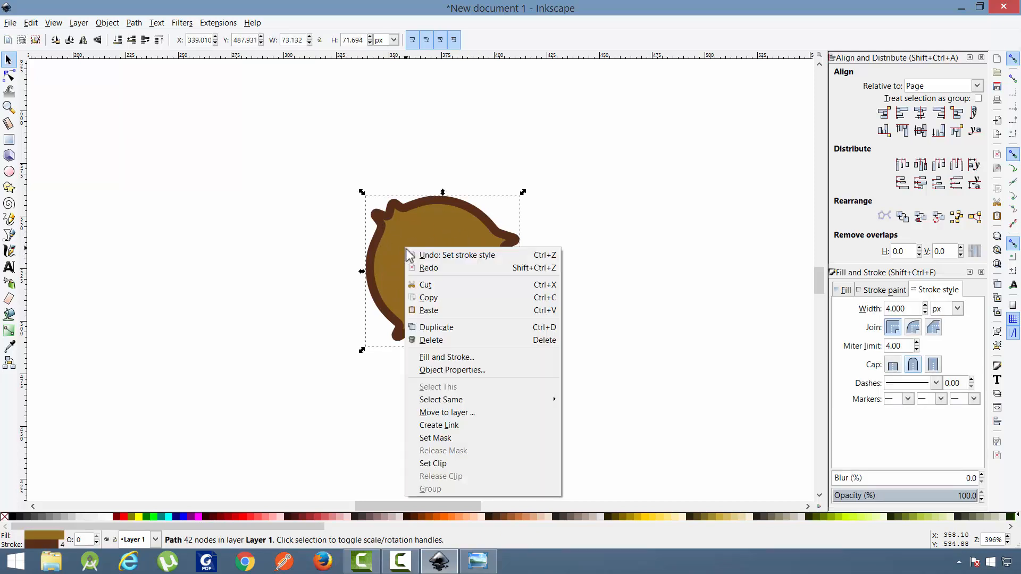
{"action": "left_click", "coordinate": [461, 327]}
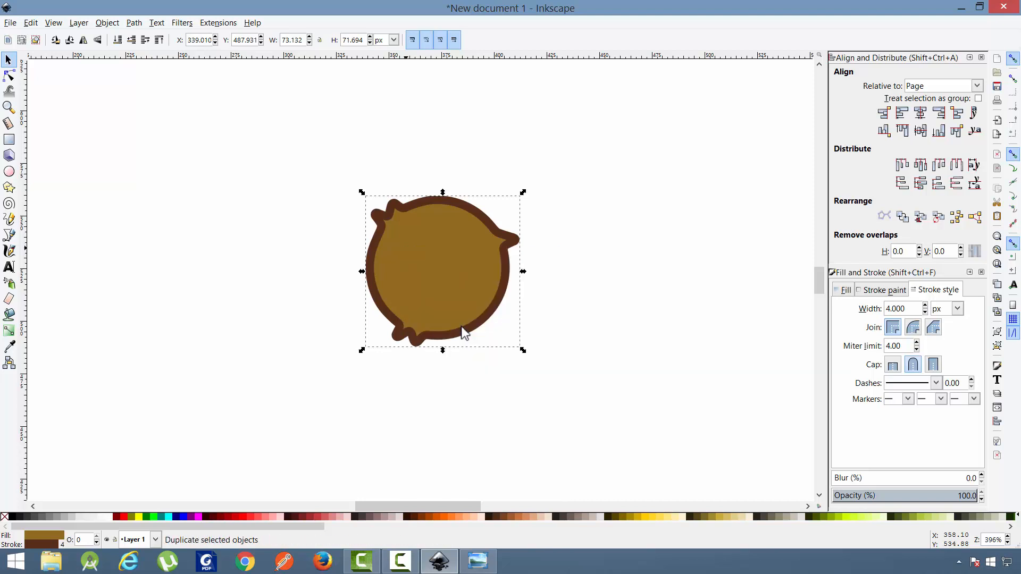
{"action": "left_click_drag", "start_coordinate": [438, 294], "coordinate": [482, 275]}
{"action": "key", "text": "ctrl+z"}
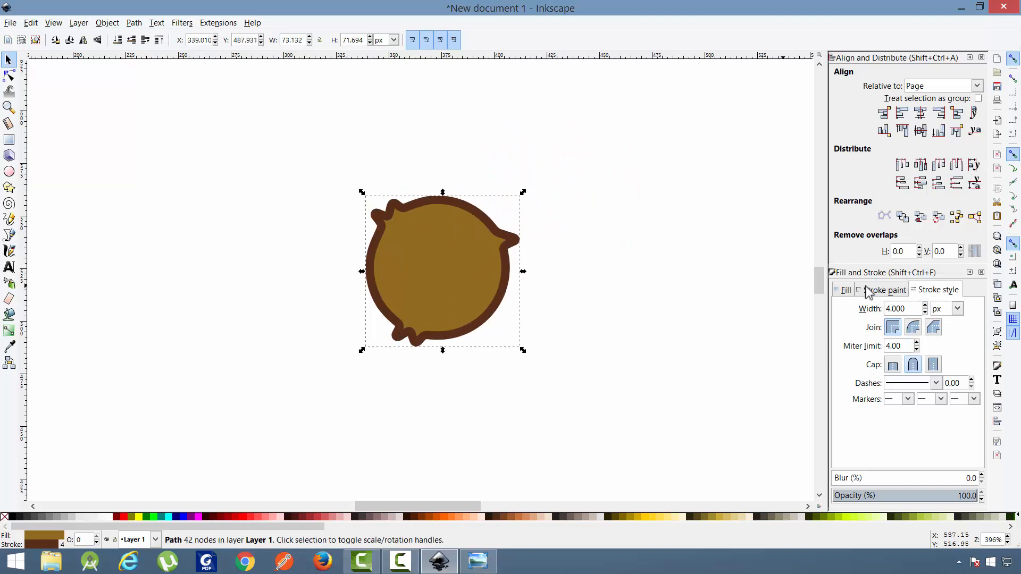
- Set the duplicate head shape's stroke width to 0 px
{"action": "double_click", "coordinate": [909, 312]}
{"action": "type", "text": "0"}
{"action": "key", "text": "Return"}
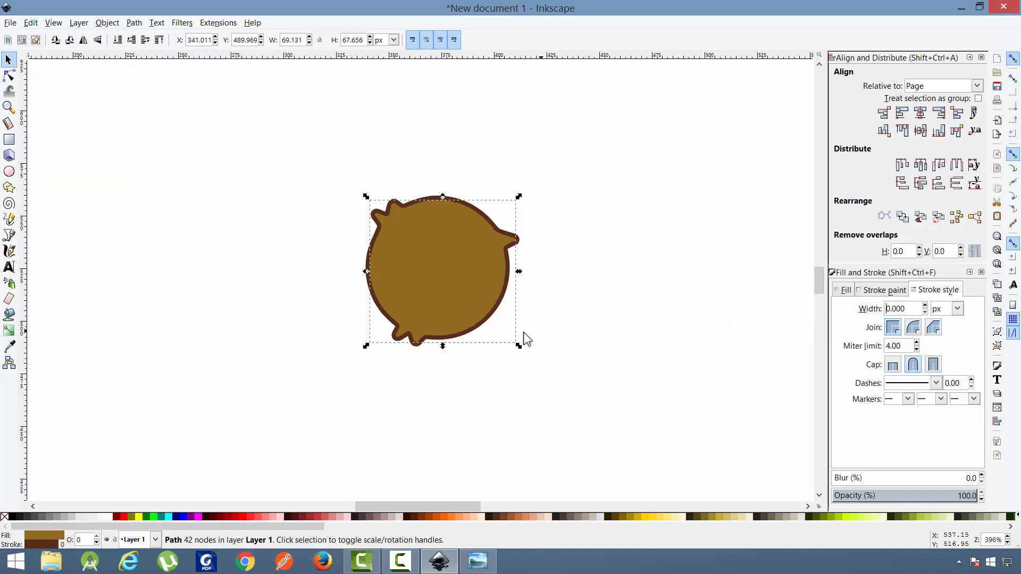
- Lighten the duplicate head shape's fill by setting its HSL lightness to 99
{"action": "mouse_move", "coordinate": [441, 299]}
{"action": "left_mouse_down"}
{"action": "mouse_move", "coordinate": [573, 263]}
{"action": "mouse_move", "coordinate": [585, 268]}
{"action": "mouse_move", "coordinate": [572, 304]}
{"action": "mouse_move", "coordinate": [543, 261]}
{"action": "left_mouse_up"}
{"action": "key", "text": "ctrl+z"}
{"action": "left_click", "coordinate": [844, 290]}
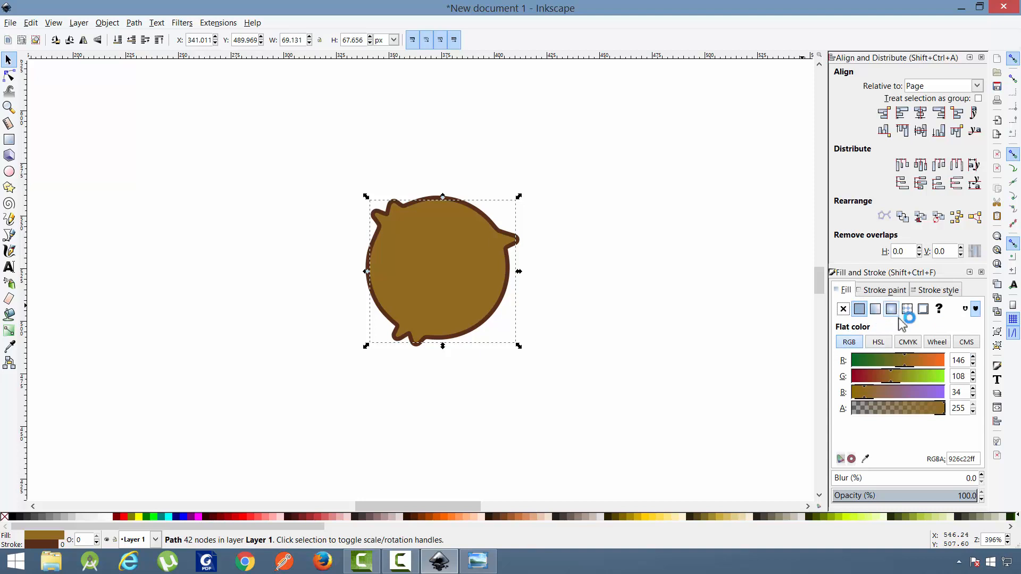
{"action": "left_click", "coordinate": [880, 343]}
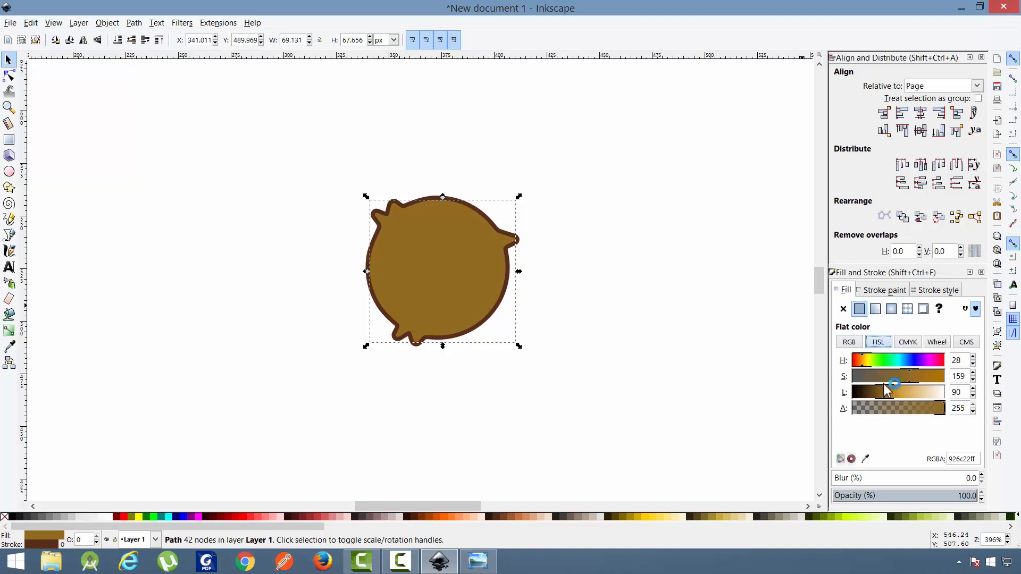
{"action": "left_click", "coordinate": [888, 393]}
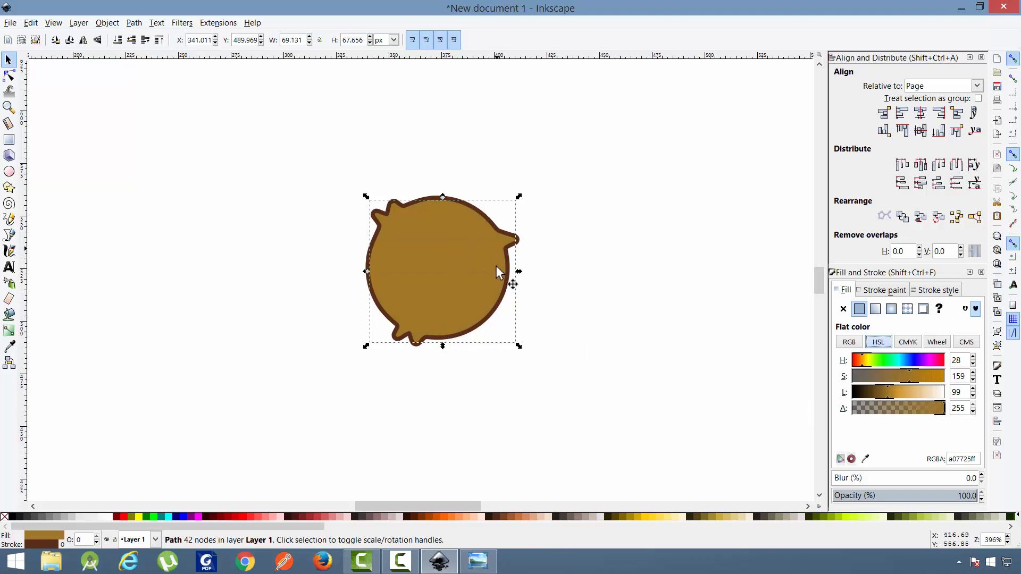
- Scale the lighter head copy proportionally about its centre to about 54 by 53 px, inside the outlined head, and deselect it
{"action": "left_click_drag", "start_coordinate": [516, 200], "coordinate": [502, 208]}
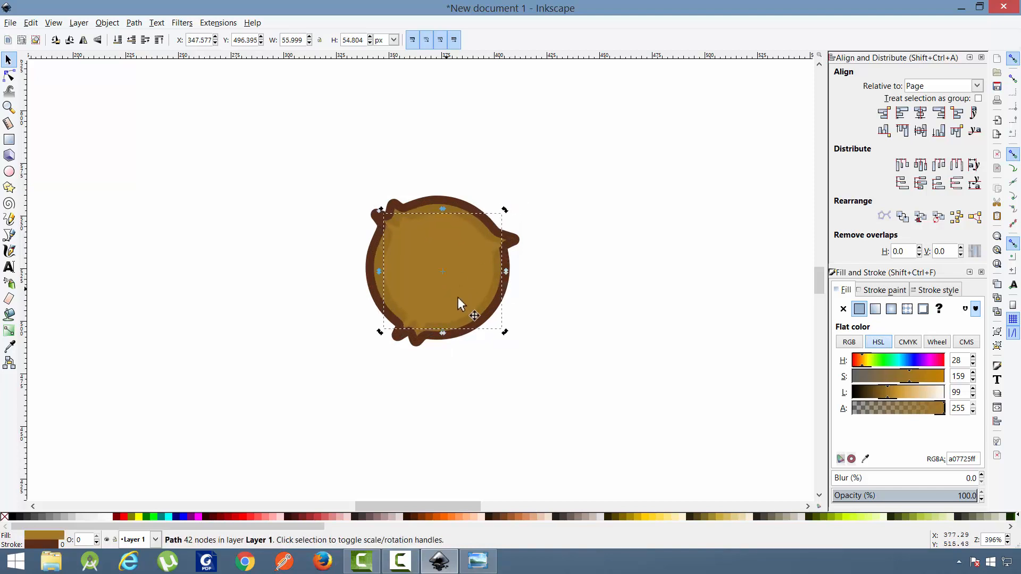
{"action": "key", "text": "Down"}
{"action": "key", "text": "Up"}
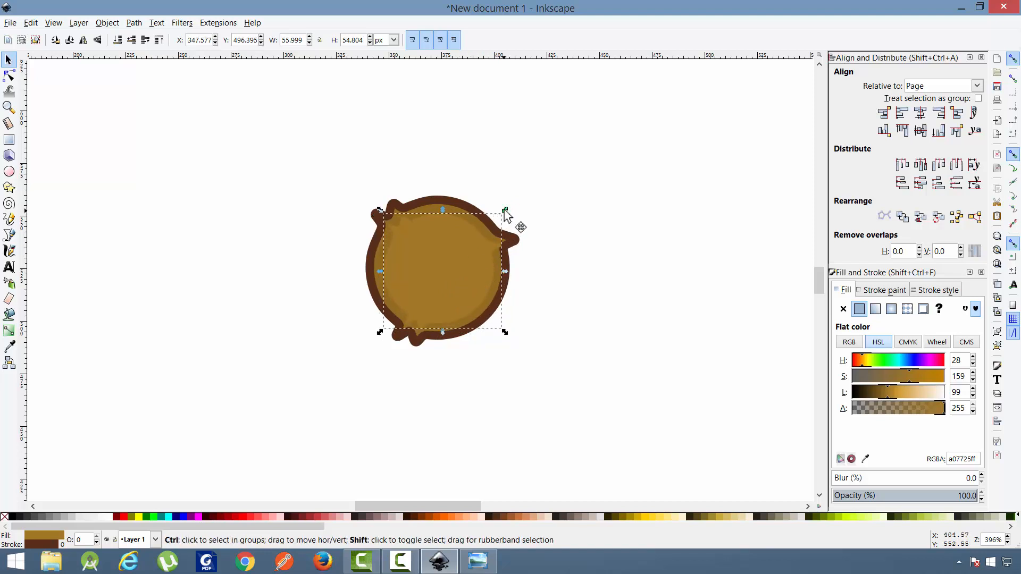
{"action": "left_click_drag", "start_coordinate": [504, 210], "coordinate": [503, 212]}
{"action": "left_click", "coordinate": [556, 214]}
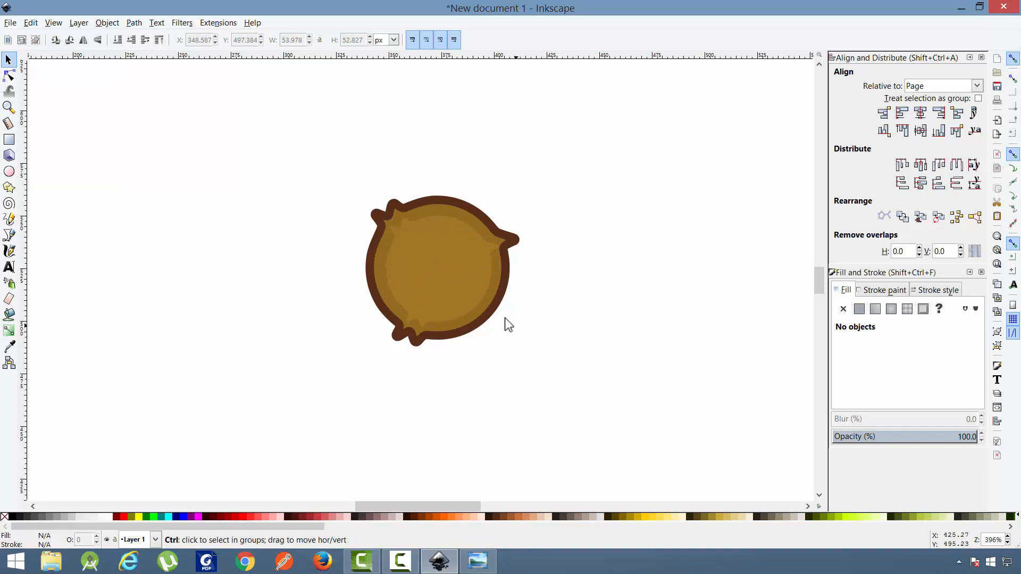
{"action": "left_click", "coordinate": [473, 286]}
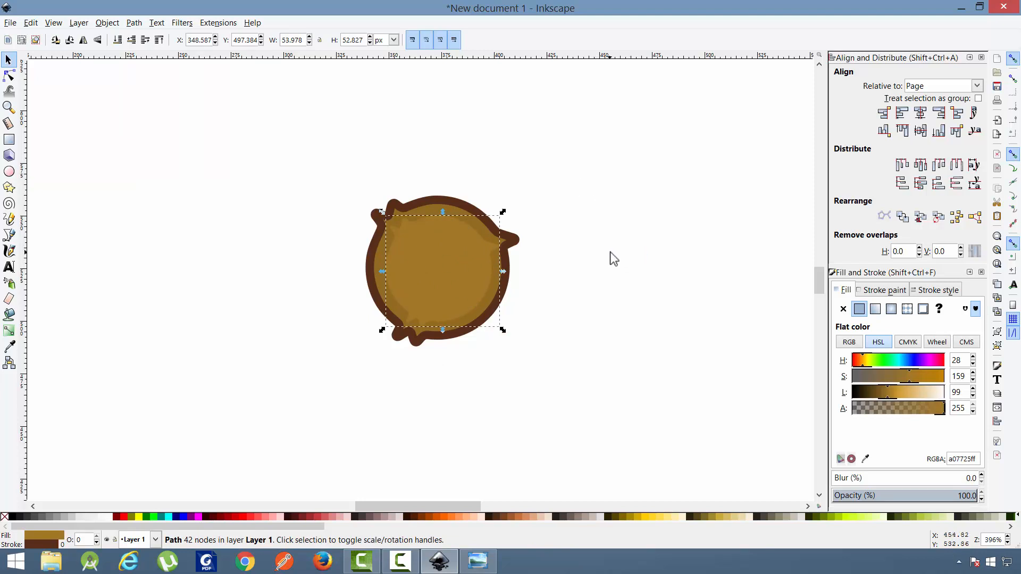
{"action": "scroll", "coordinate": [610, 252], "scroll_direction": "down", "scroll_amount": 1}
{"action": "scroll", "coordinate": [573, 258], "scroll_direction": "up", "scroll_amount": 1}
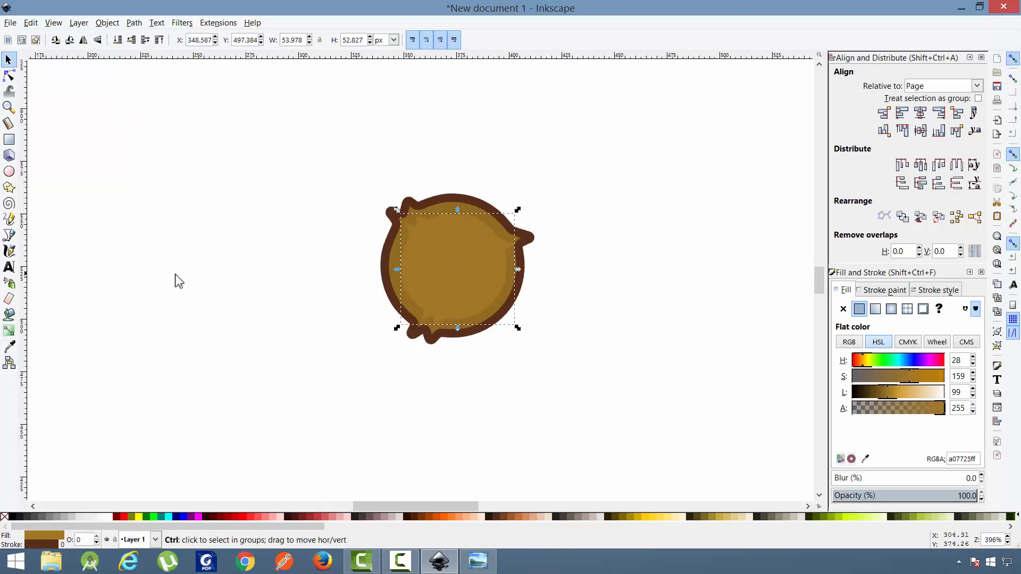
{"action": "left_click", "coordinate": [200, 262]}
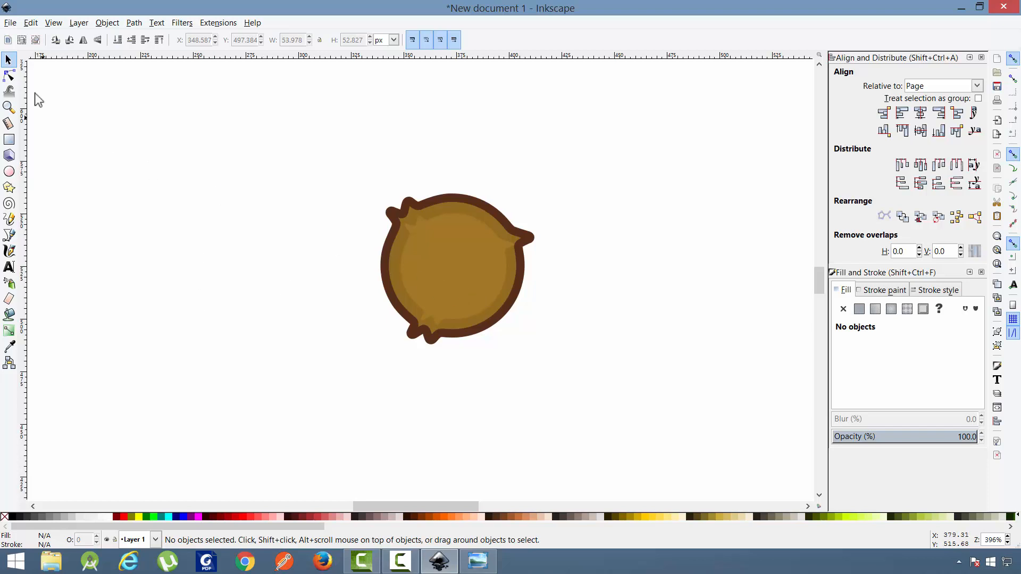
- Draw an upright rectangle about 44 by 55 px to the left of the head and set its stroke width to 4 px
{"action": "left_click", "coordinate": [10, 142]}
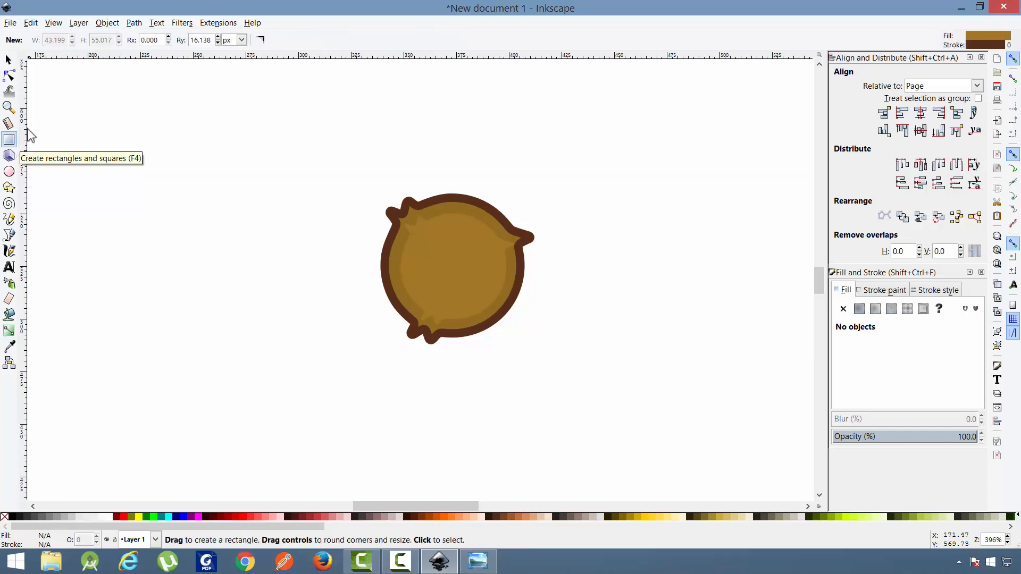
{"action": "left_click_drag", "start_coordinate": [160, 174], "coordinate": [251, 292]}
{"action": "left_click", "coordinate": [938, 291]}
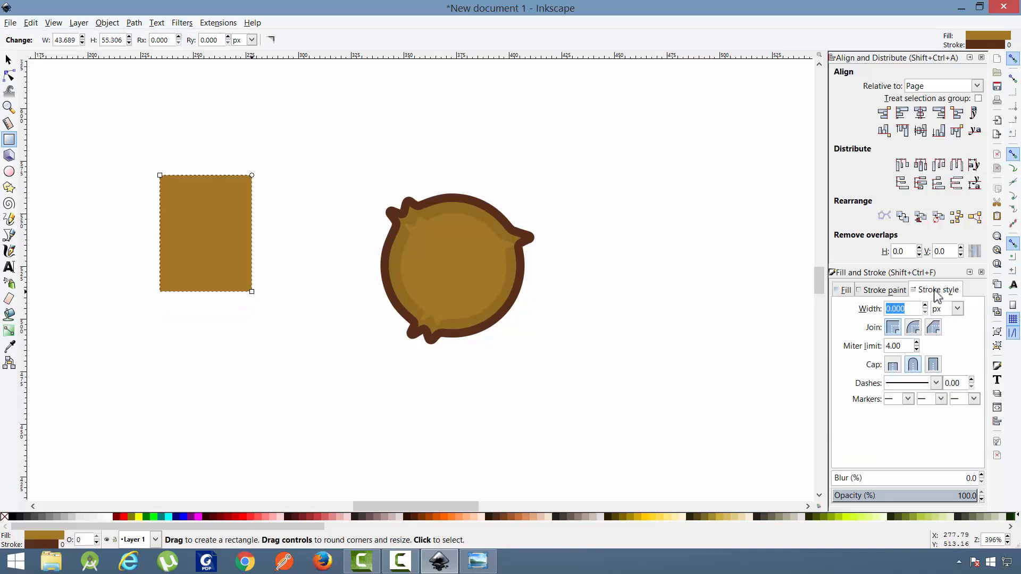
{"action": "type", "text": "4"}
{"action": "key", "text": "Return"}
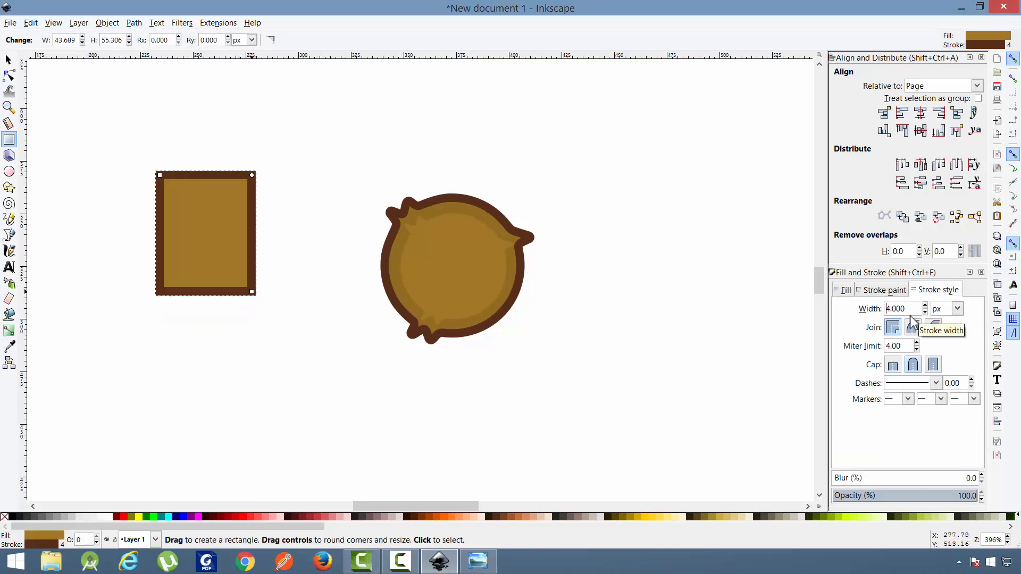
- Recolour the rectangle's fill to teal with an HSL hue of 131
{"action": "left_click", "coordinate": [844, 291]}
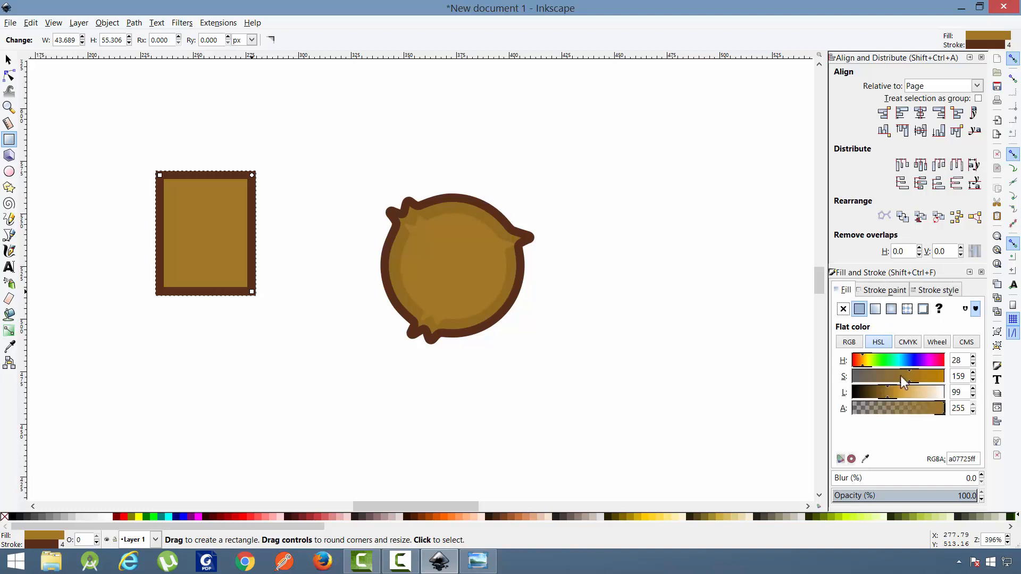
{"action": "left_click", "coordinate": [904, 362]}
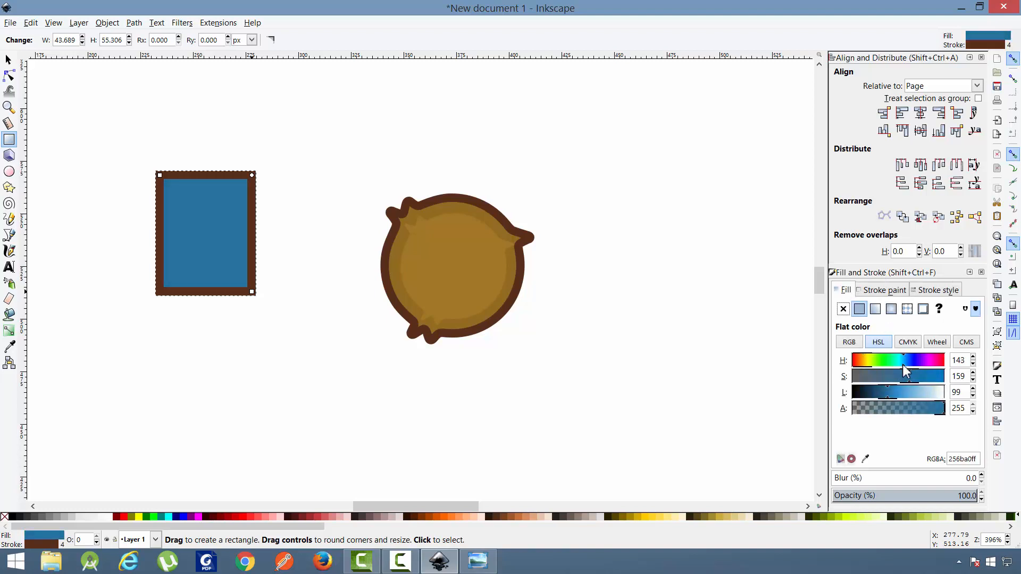
{"action": "left_click_drag", "start_coordinate": [903, 366], "coordinate": [900, 365]}
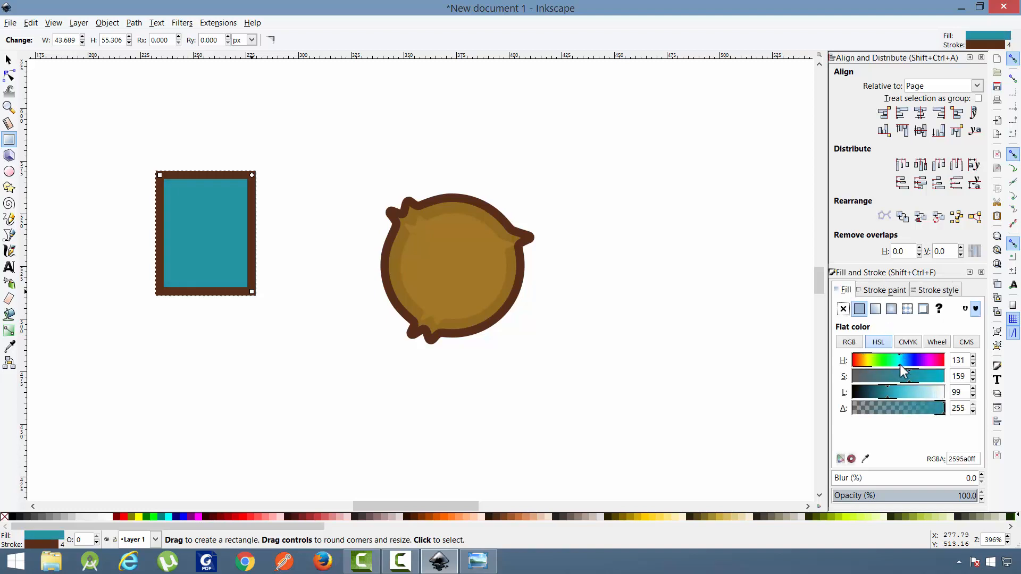
{"action": "left_click", "coordinate": [872, 296]}
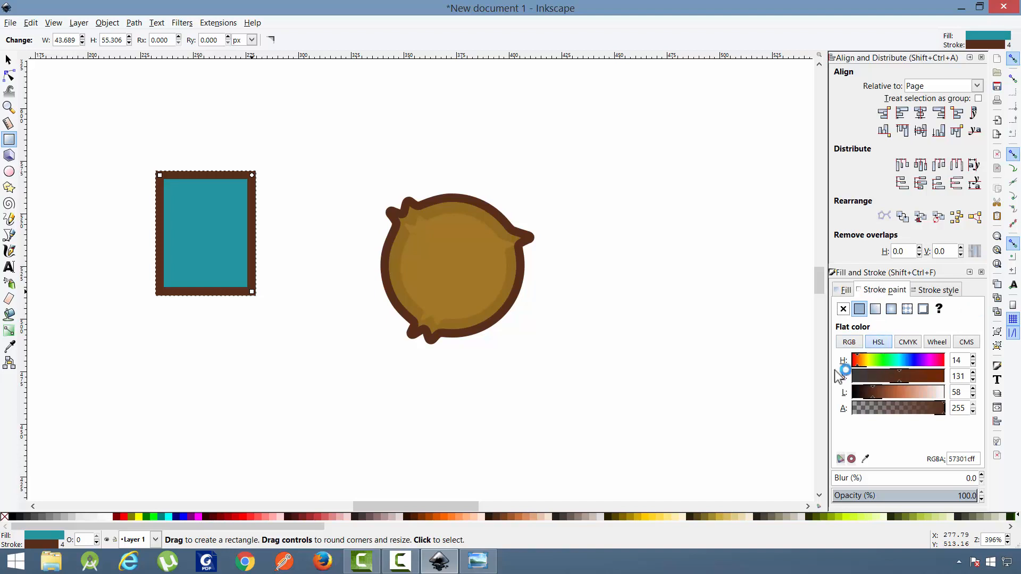
{"action": "left_click", "coordinate": [865, 459]}
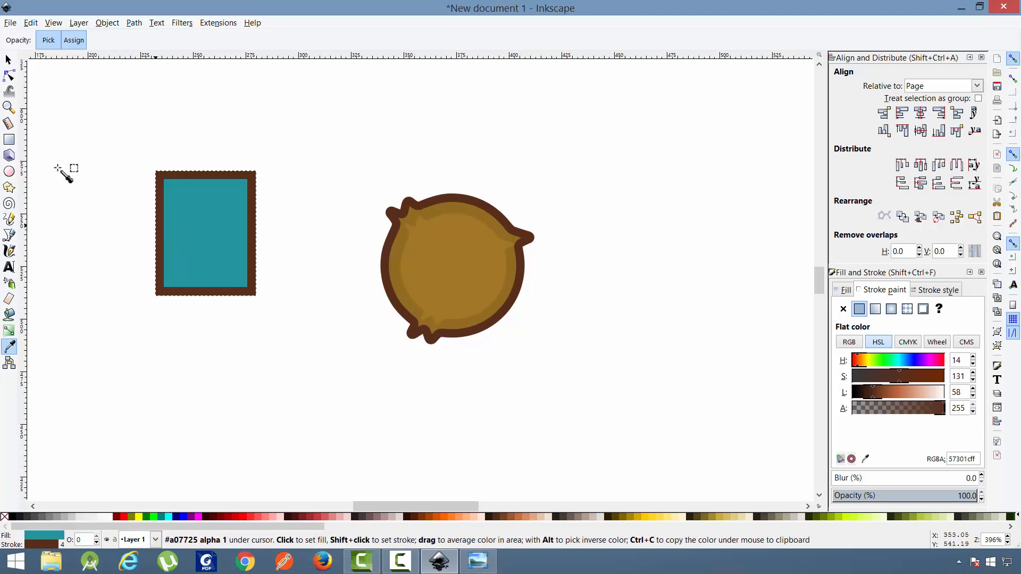
{"action": "left_click", "coordinate": [8, 60]}
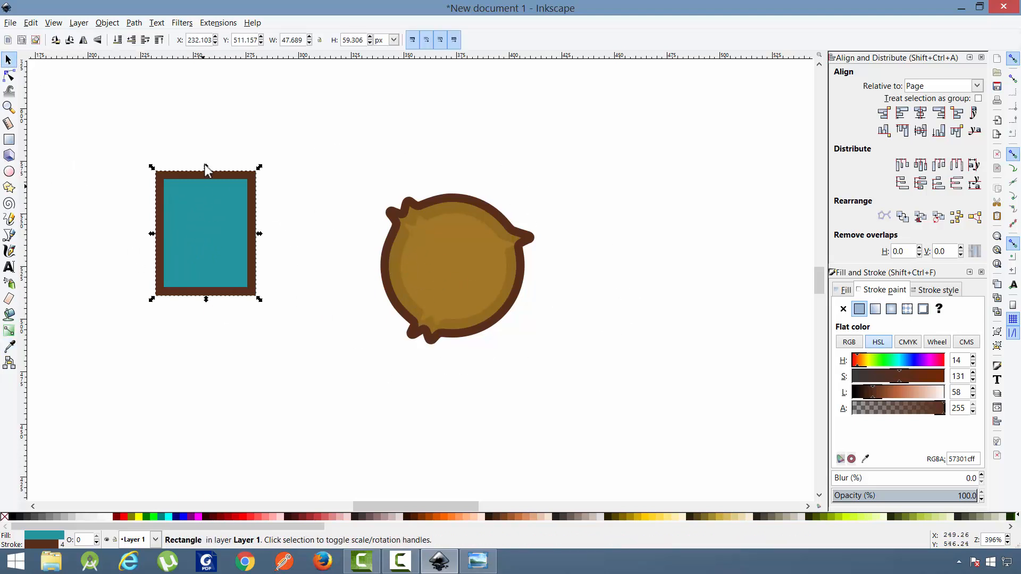
- Round the teal rectangle's corners with a horizontal radius (Rx) of 15 px
{"action": "left_click", "coordinate": [9, 140]}
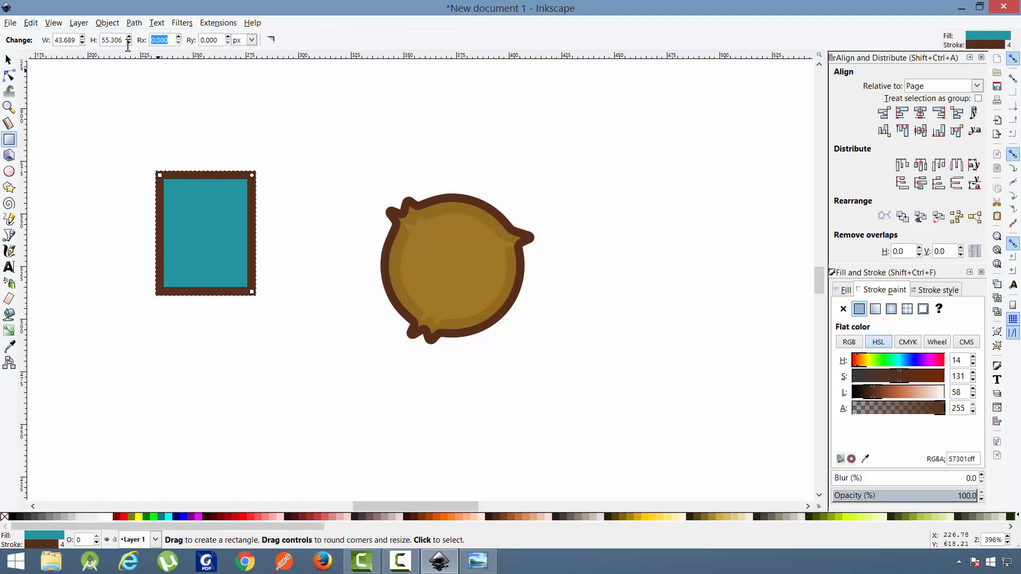
{"action": "type", "text": "20"}
{"action": "key", "text": "Return"}
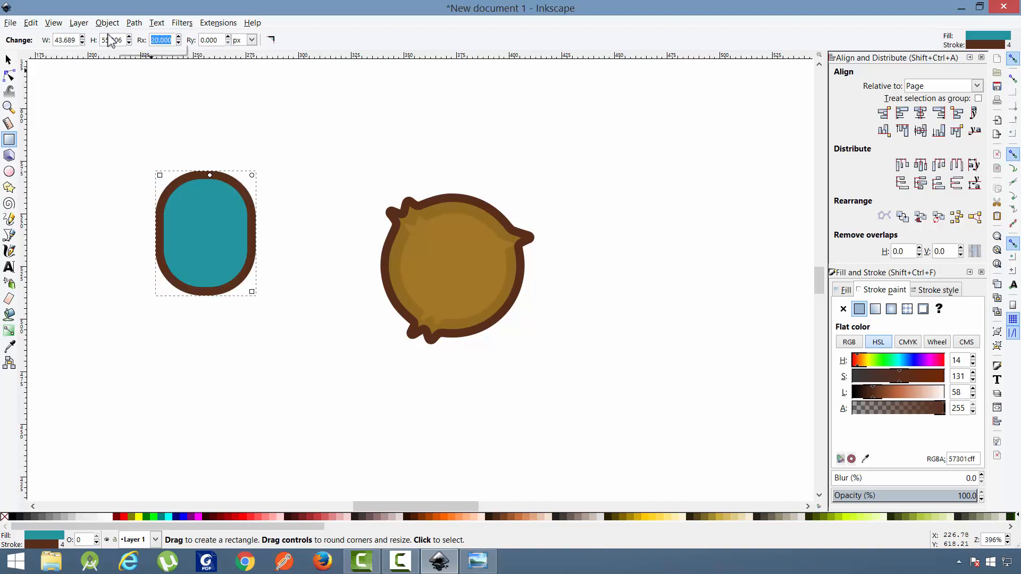
{"action": "type", "text": "15"}
{"action": "key", "text": "Return"}
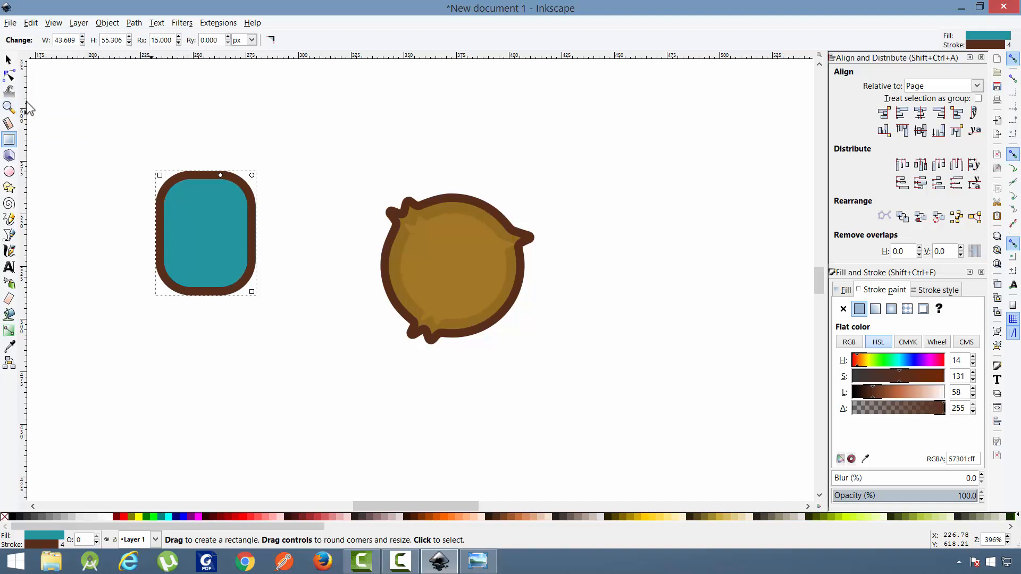
- Rotate the rounded teal rectangle 90° clockwise and move it so that it overlaps the head's left edge
{"action": "left_click", "coordinate": [8, 59]}
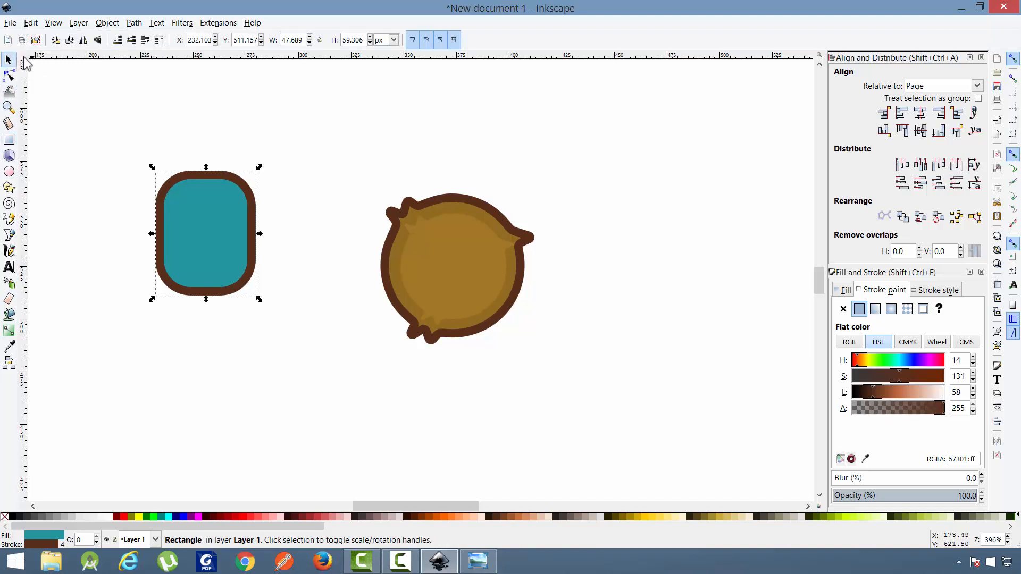
{"action": "left_click", "coordinate": [100, 41]}
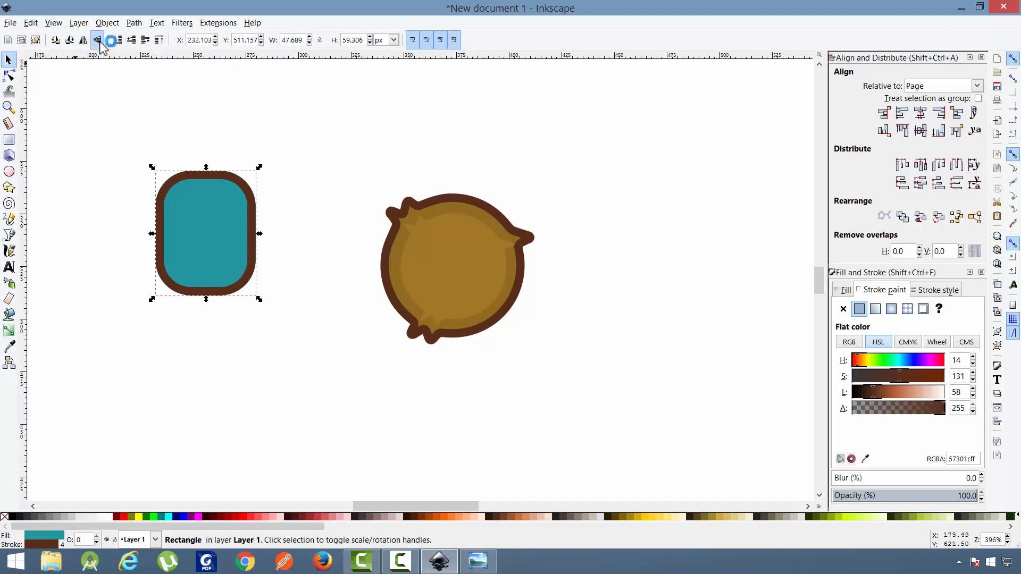
{"action": "left_click", "coordinate": [71, 42]}
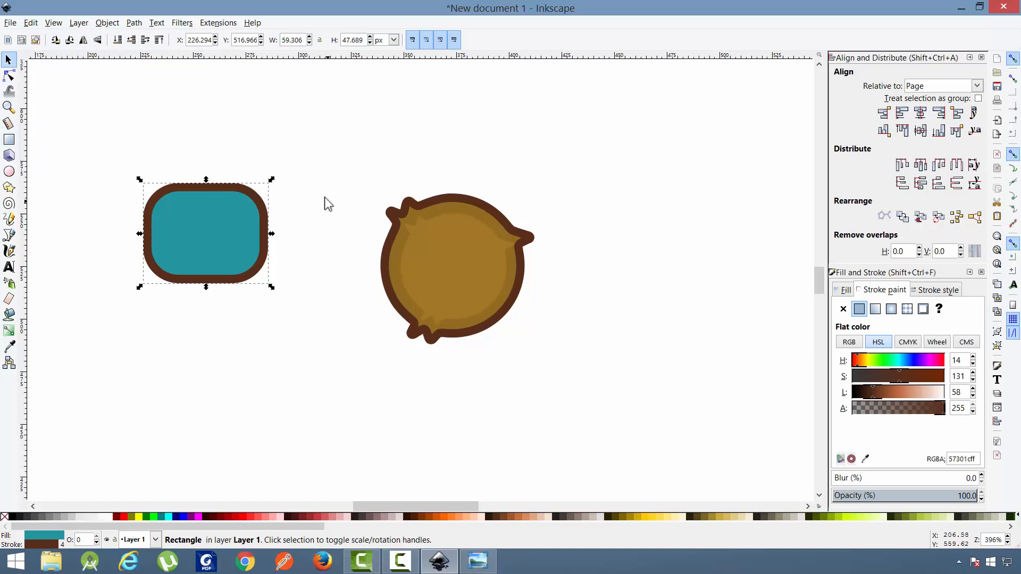
{"action": "left_click_drag", "start_coordinate": [198, 235], "coordinate": [334, 275]}
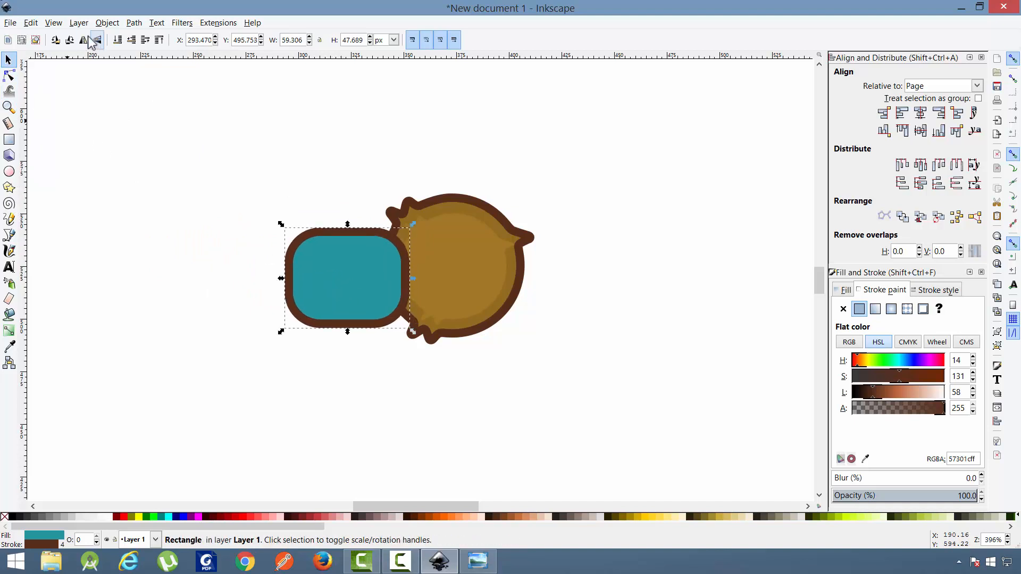
- Lower the teal rectangle behind the head and nudge it right and up to X 299.470, Y 497.753 px
{"action": "left_click", "coordinate": [108, 23]}
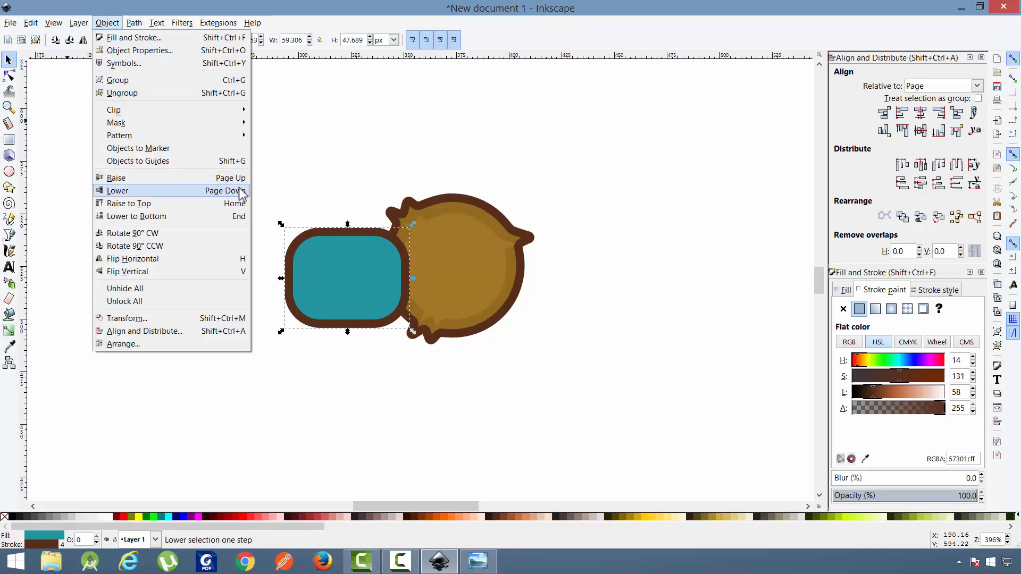
{"action": "left_click", "coordinate": [500, 6]}
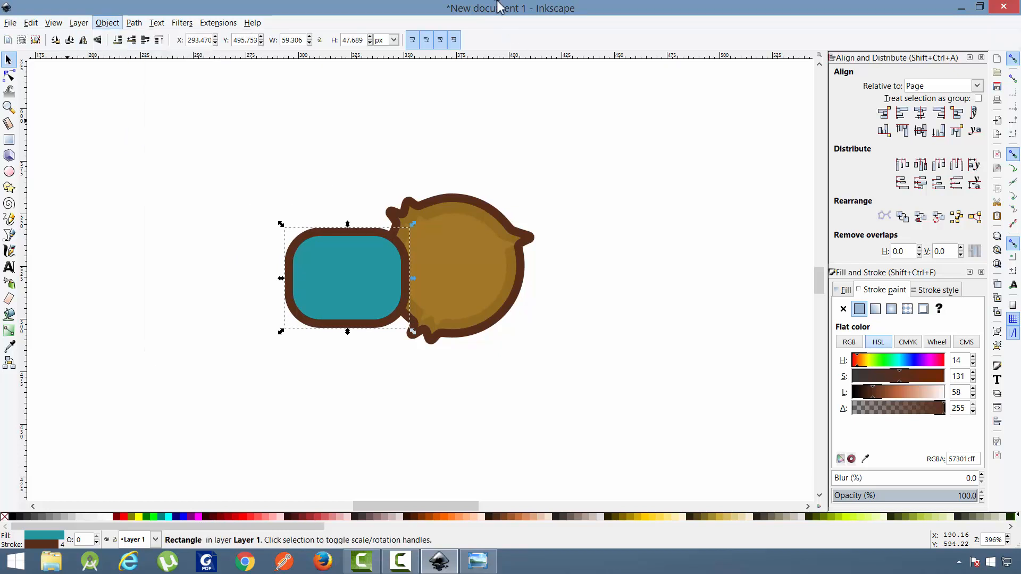
{"action": "key", "text": "Page_Down"}
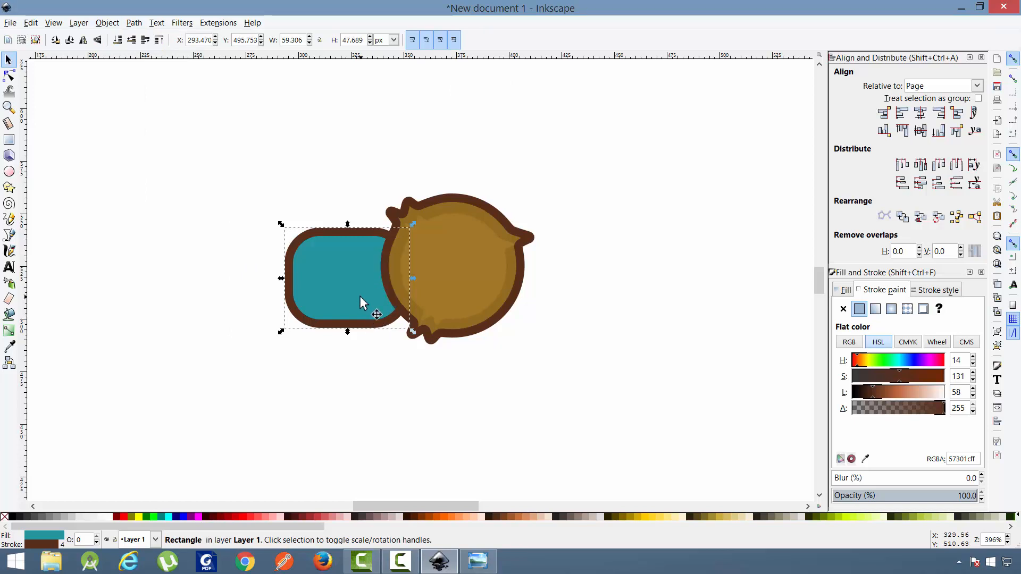
{"action": "key", "text": "Right"}
{"action": "key", "text": "Right"}
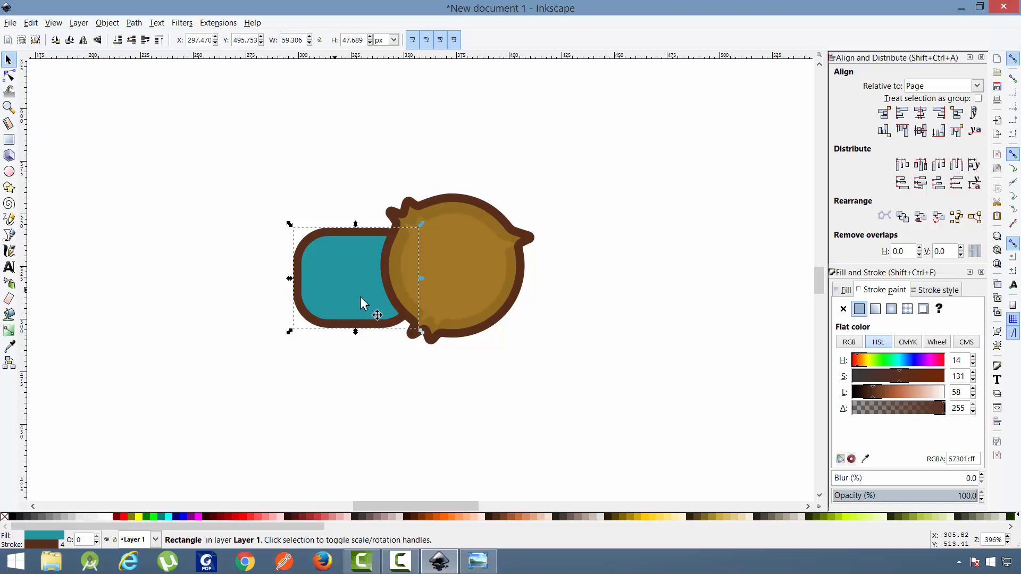
{"action": "key", "text": "Up"}
{"action": "key", "text": "Right"}
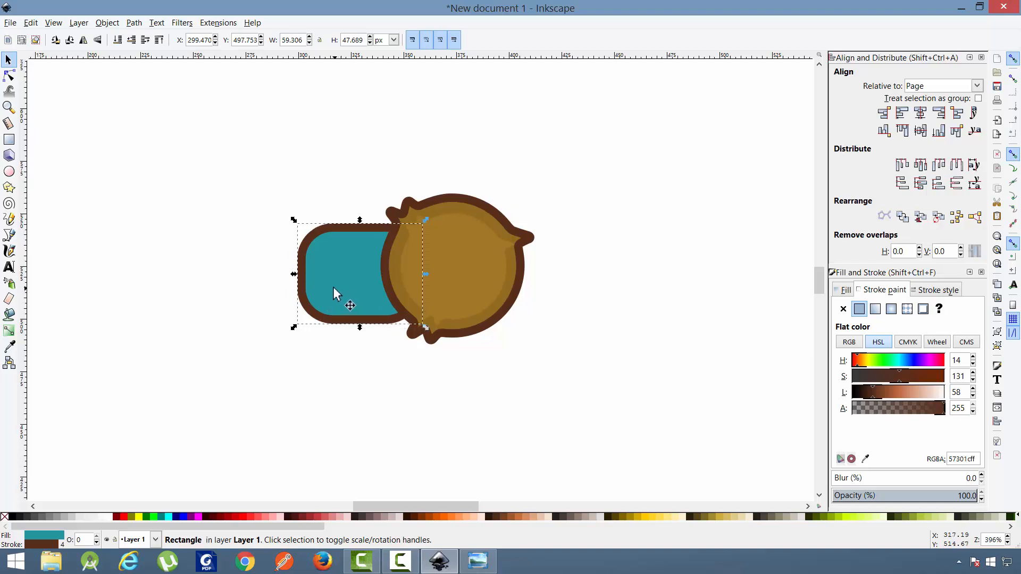
- Duplicate the teal rectangle, move the copy horizontally to the head's right side at X 383.060 px, and lower it behind the head
{"action": "right_click", "coordinate": [336, 289]}
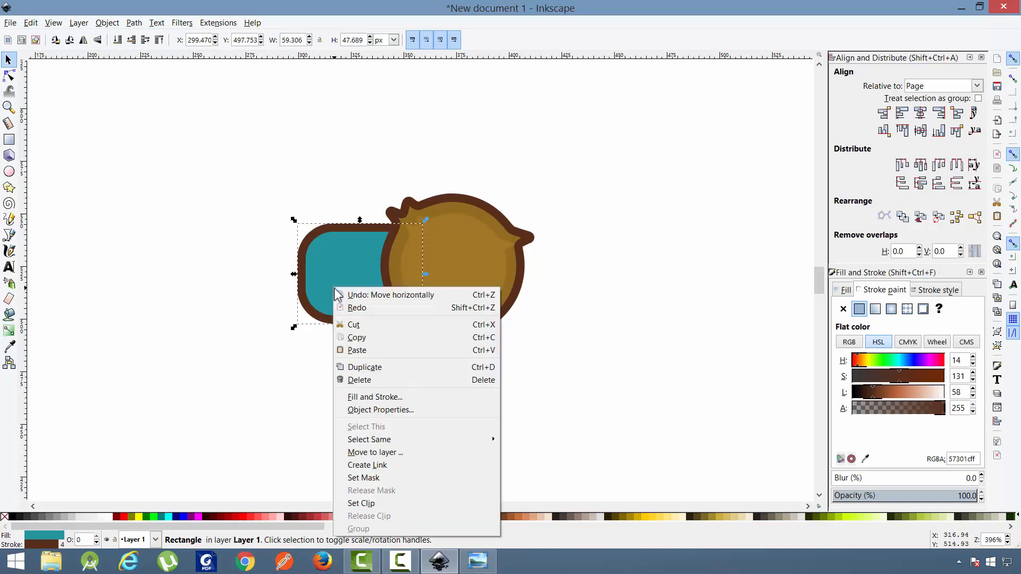
{"action": "left_click", "coordinate": [366, 368]}
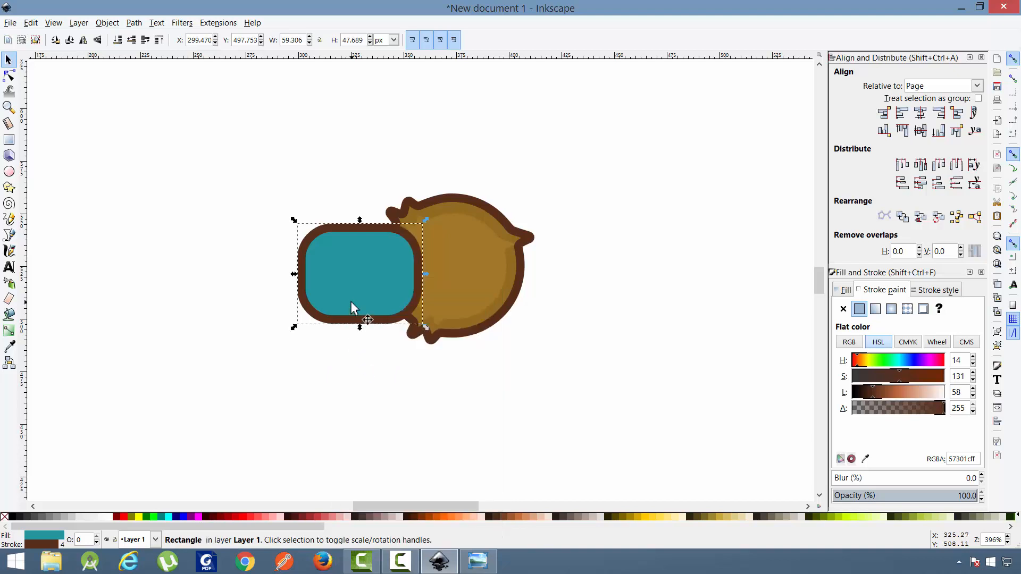
{"action": "left_click_drag", "start_coordinate": [344, 287], "coordinate": [522, 284]}
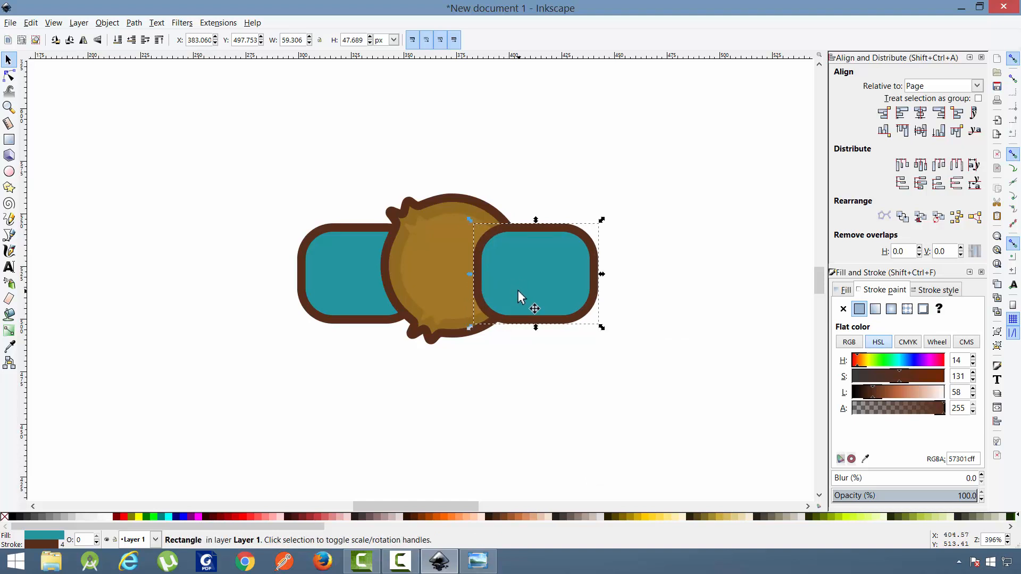
{"action": "key", "text": "Page_Down"}
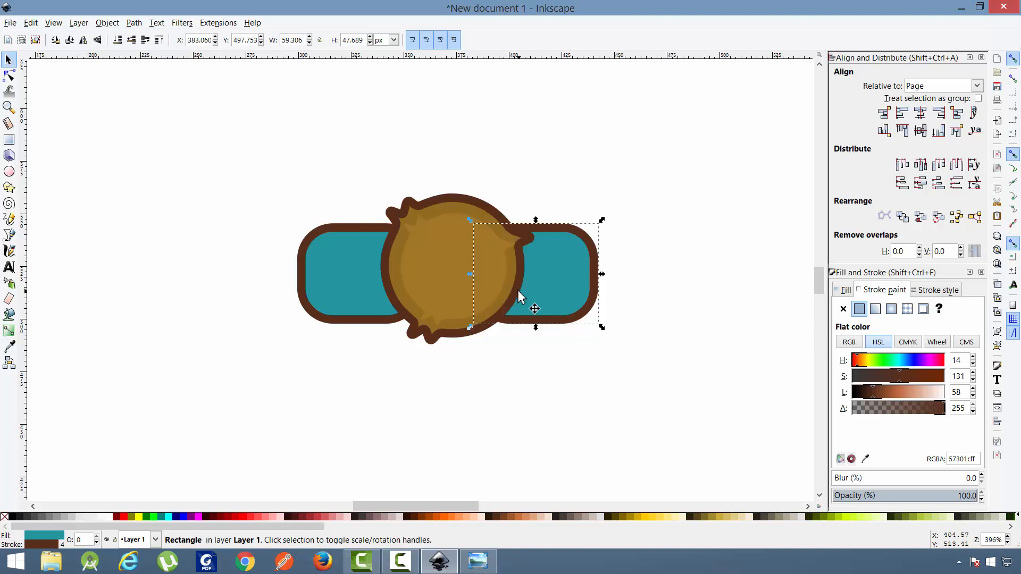
- Nudge both teal rectangles 2 px to the right
{"action": "left_click", "coordinate": [347, 298]}
{"action": "left_click", "coordinate": [600, 299]}
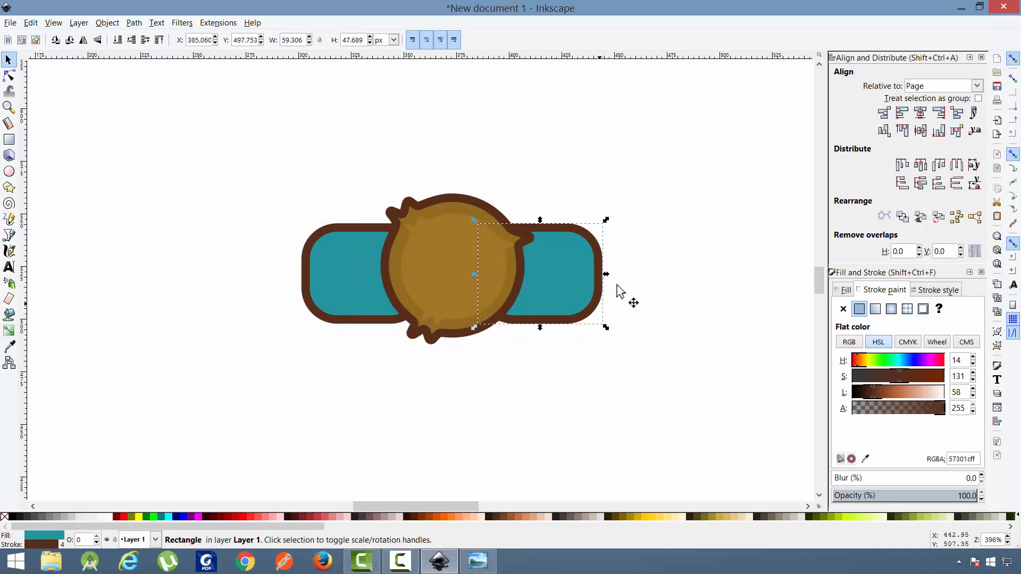
- Try both teal rectangles 2 px closer together and return them to X 301.470 px and X 385.060 px
{"action": "left_click", "coordinate": [341, 287]}
{"action": "key", "text": "Right"}
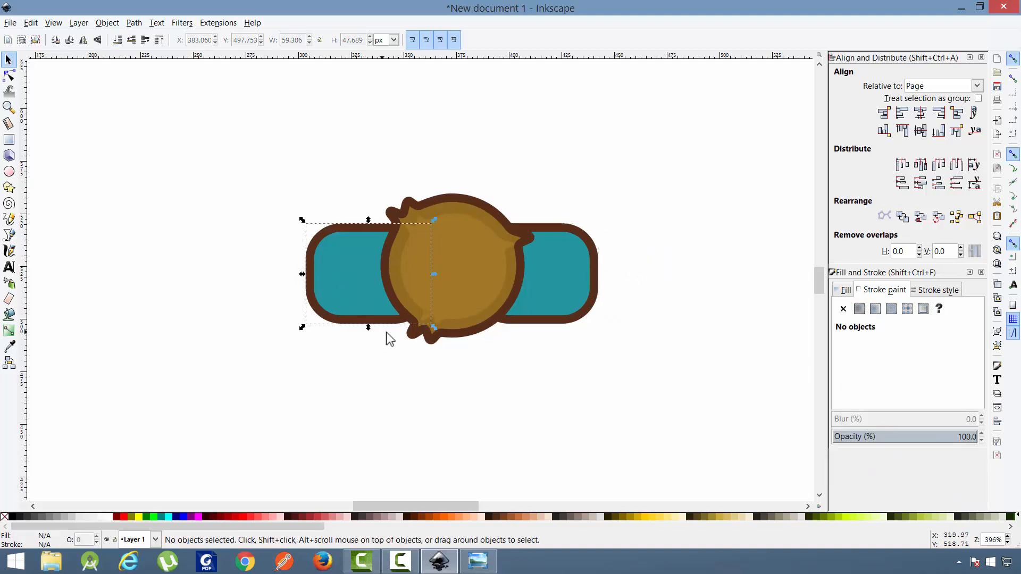
{"action": "left_click", "coordinate": [654, 322]}
{"action": "left_click", "coordinate": [560, 287]}
{"action": "key", "text": "Right"}
{"action": "left_click", "coordinate": [340, 319]}
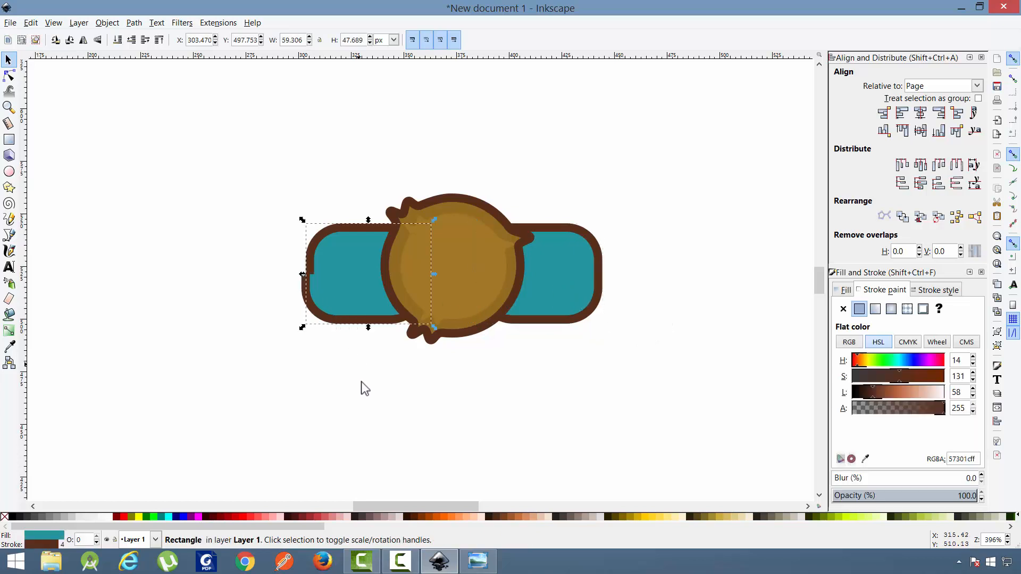
{"action": "key", "text": "Left"}
{"action": "left_click", "coordinate": [394, 373]}
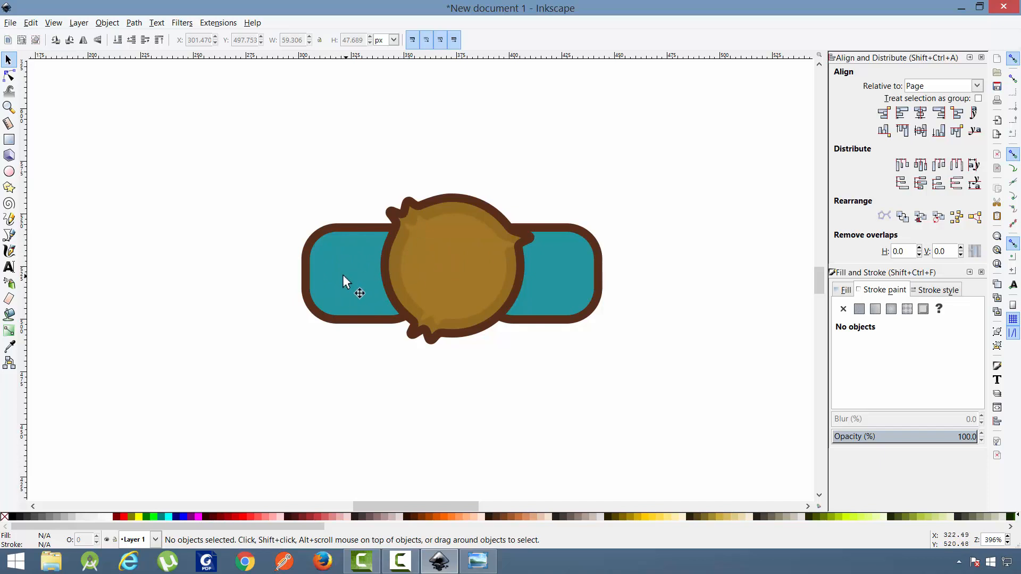
- Draw a teal circle about 70 px in diameter in the empty area beside the character and convert it to a path
{"action": "left_click", "coordinate": [10, 172]}
{"action": "mouse_move", "coordinate": [125, 147]}
{"action": "left_mouse_down"}
{"action": "mouse_move", "coordinate": [127, 175]}
{"action": "mouse_move", "coordinate": [203, 260]}
{"action": "mouse_move", "coordinate": [248, 282]}
{"action": "mouse_move", "coordinate": [198, 233]}
{"action": "left_mouse_up"}
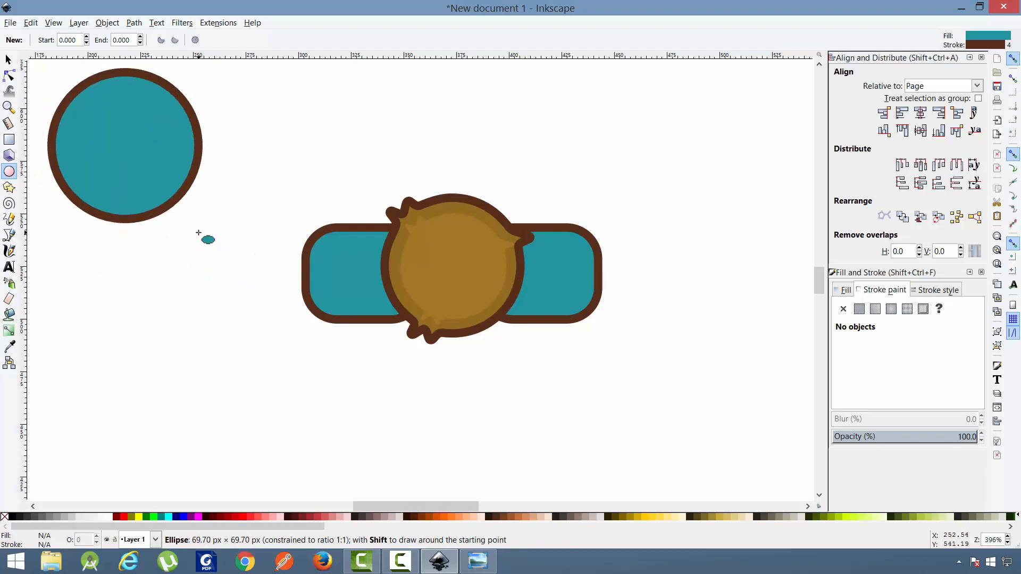
{"action": "left_click", "coordinate": [9, 60]}
{"action": "mouse_move", "coordinate": [109, 151]}
{"action": "left_mouse_down"}
{"action": "mouse_move", "coordinate": [169, 222]}
{"action": "mouse_move", "coordinate": [140, 104]}
{"action": "left_mouse_up"}
{"action": "left_click", "coordinate": [134, 22]}
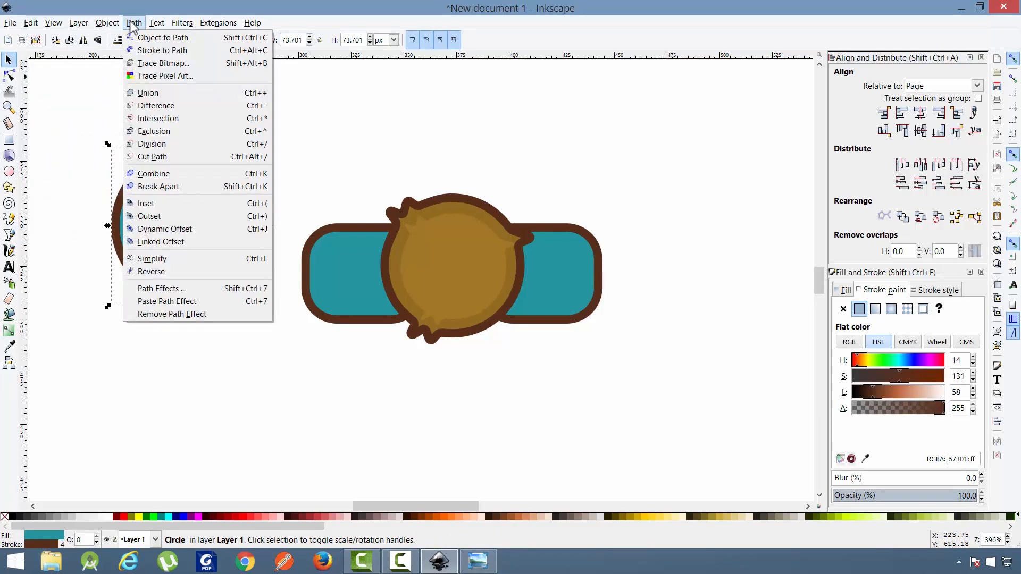
{"action": "left_click", "coordinate": [146, 38]}
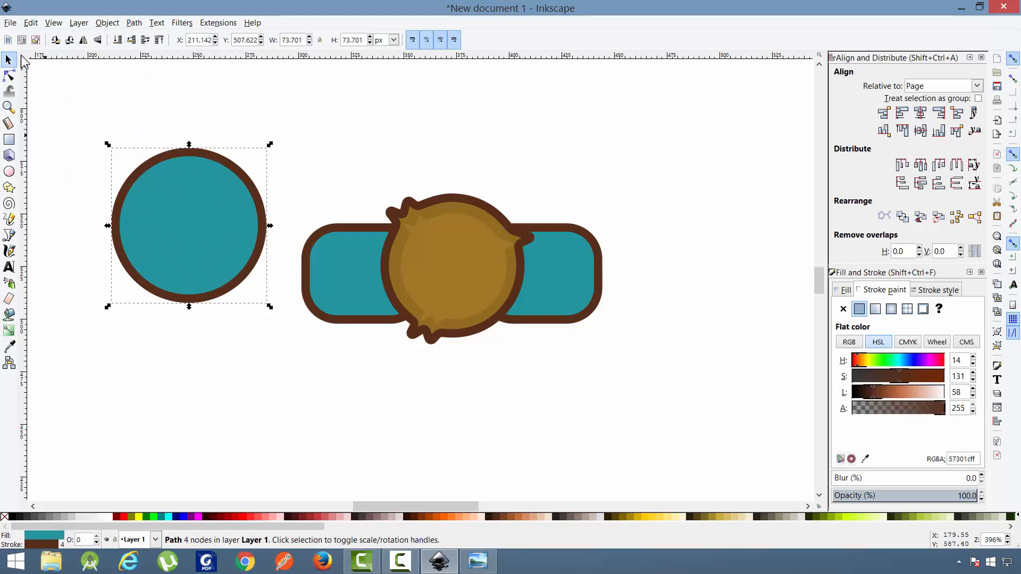
- Reshape the circle into a shield by moving its top node down to Y 555.079 and its bottom node down to Y 496.490 px
{"action": "left_click", "coordinate": [9, 76]}
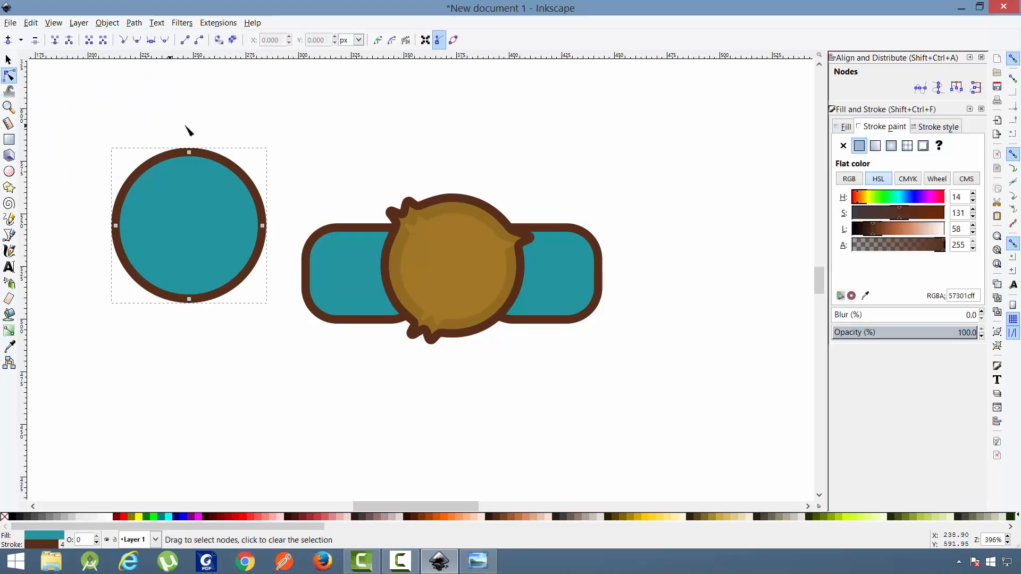
{"action": "left_click", "coordinate": [189, 130]}
{"action": "left_click", "coordinate": [201, 172]}
{"action": "left_click", "coordinate": [190, 153]}
{"action": "left_click_drag", "start_coordinate": [190, 165], "coordinate": [187, 208]}
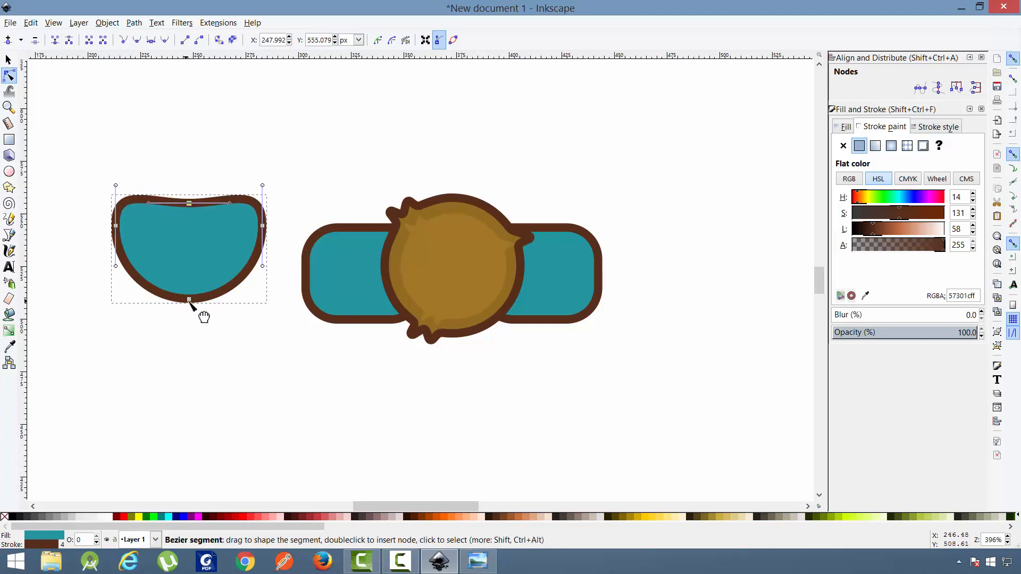
{"action": "left_click_drag", "start_coordinate": [191, 302], "coordinate": [191, 327]}
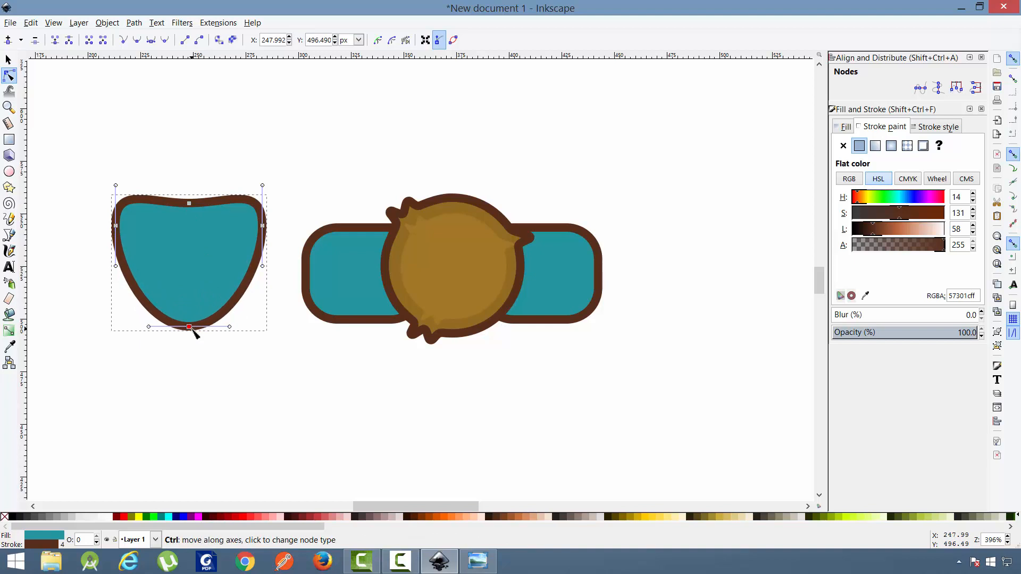
{"action": "left_click", "coordinate": [29, 232]}
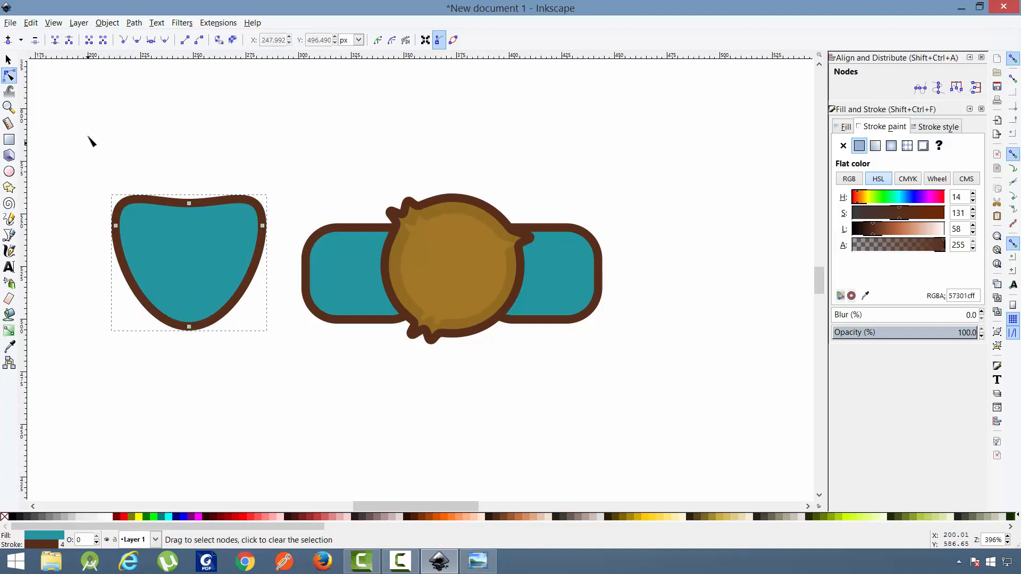
{"action": "left_click", "coordinate": [92, 141]}
- Scale the shield shape proportionally about its centre to about 50 px wide and set its stroke width to 4 px
{"action": "left_click", "coordinate": [8, 59]}
{"action": "left_click", "coordinate": [186, 263]}
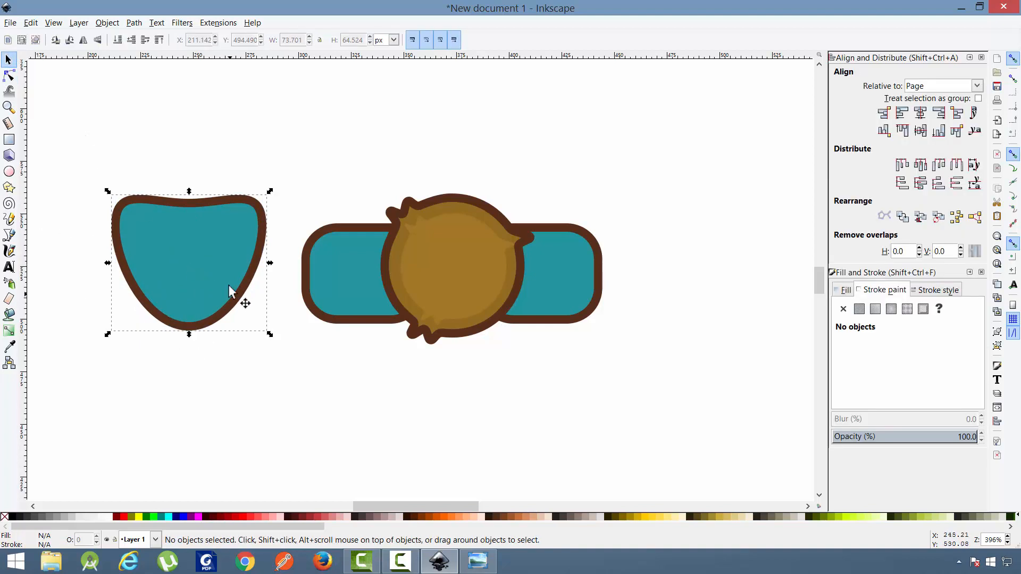
{"action": "left_click_drag", "start_coordinate": [269, 334], "coordinate": [245, 316]}
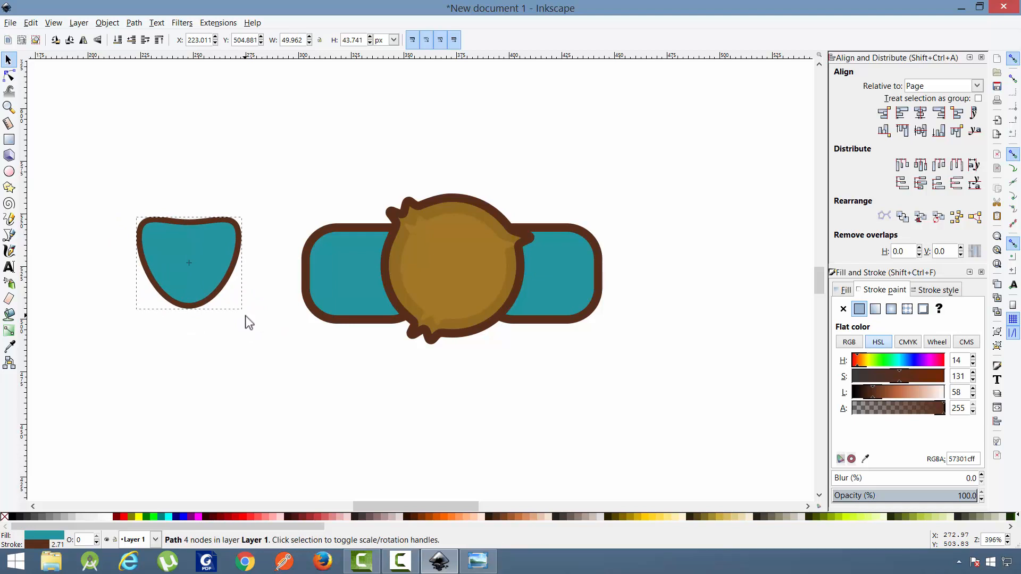
{"action": "left_click", "coordinate": [946, 291]}
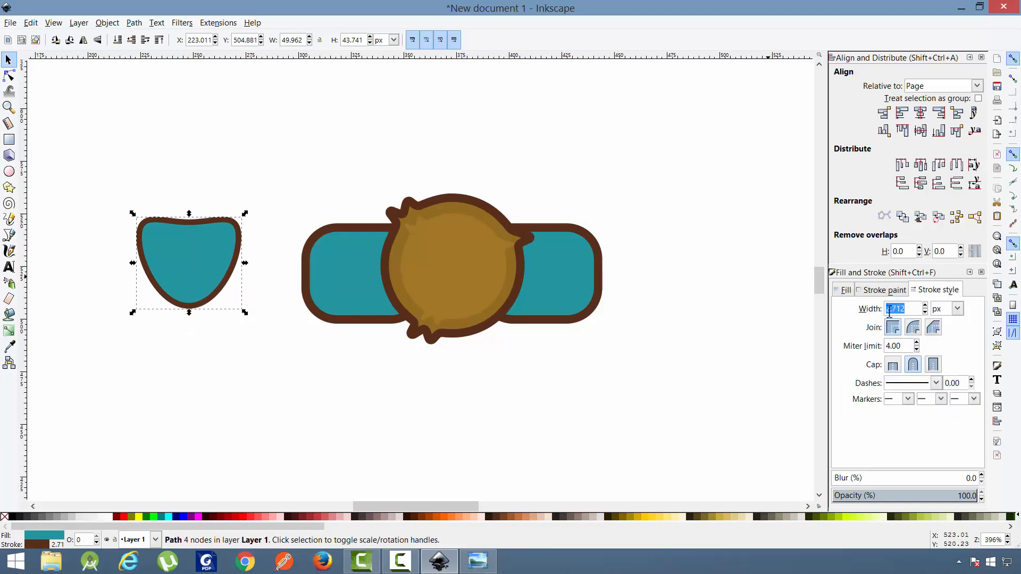
{"action": "type", "text": "4"}
{"action": "key", "text": "Return"}
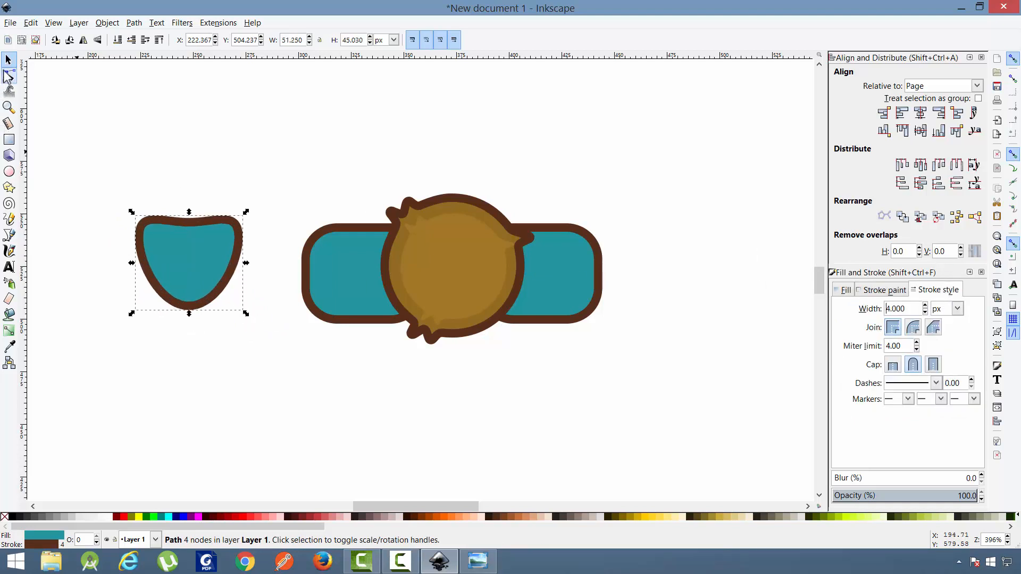
- Place the shield shape over the left shoulder's upper edge and rotate it clockwise so that its inner corner meets the head
{"action": "left_click_drag", "start_coordinate": [193, 259], "coordinate": [327, 209]}
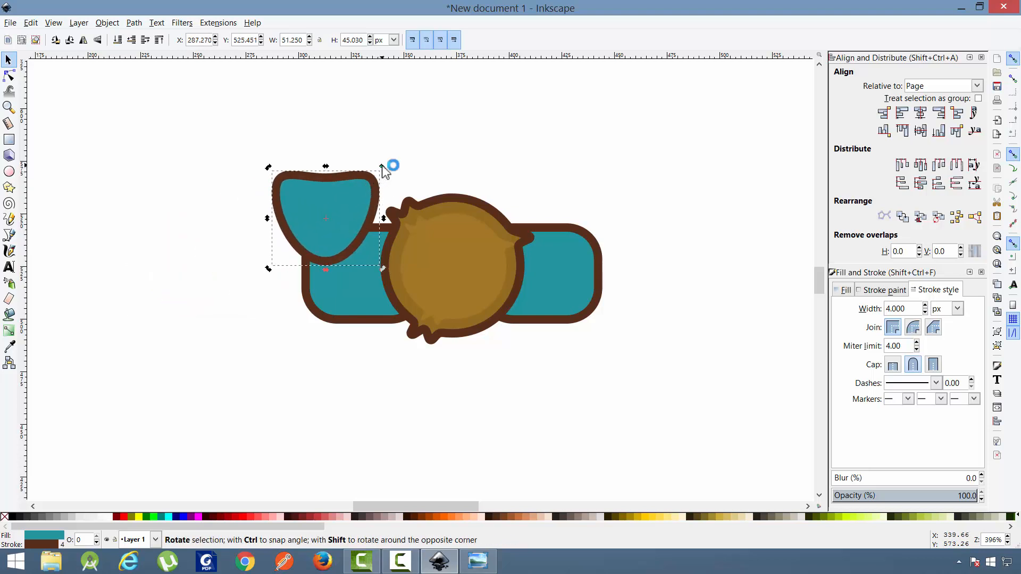
{"action": "left_click_drag", "start_coordinate": [390, 164], "coordinate": [392, 184]}
{"action": "mouse_move", "coordinate": [345, 213]}
{"action": "left_mouse_down"}
{"action": "mouse_move", "coordinate": [360, 206]}
{"action": "mouse_move", "coordinate": [339, 215]}
{"action": "left_mouse_up"}
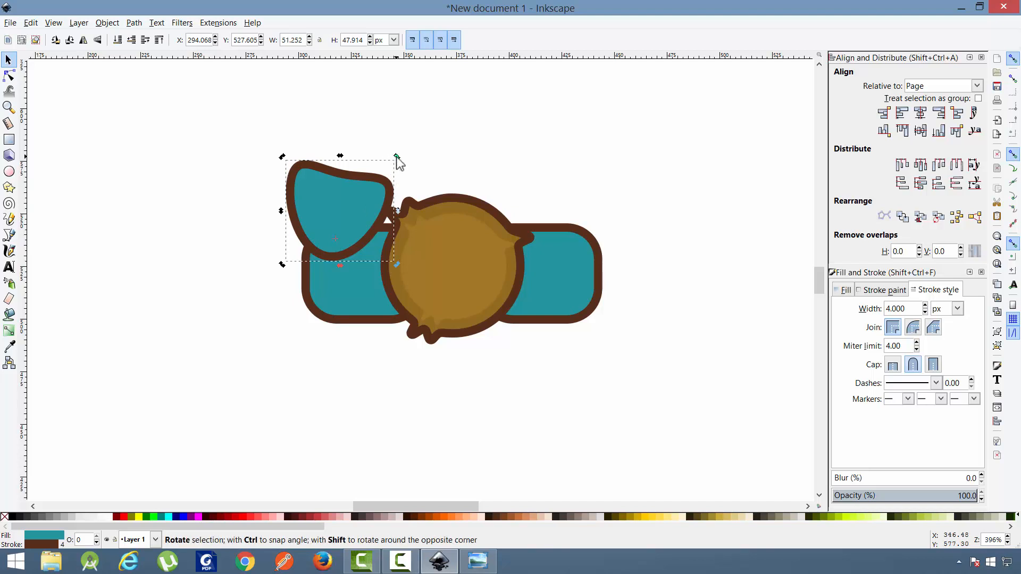
{"action": "mouse_move", "coordinate": [396, 157]}
{"action": "left_mouse_down"}
{"action": "mouse_move", "coordinate": [321, 153]}
{"action": "mouse_move", "coordinate": [401, 157]}
{"action": "mouse_move", "coordinate": [389, 158]}
{"action": "mouse_move", "coordinate": [391, 147]}
{"action": "mouse_move", "coordinate": [409, 160]}
{"action": "left_mouse_up"}
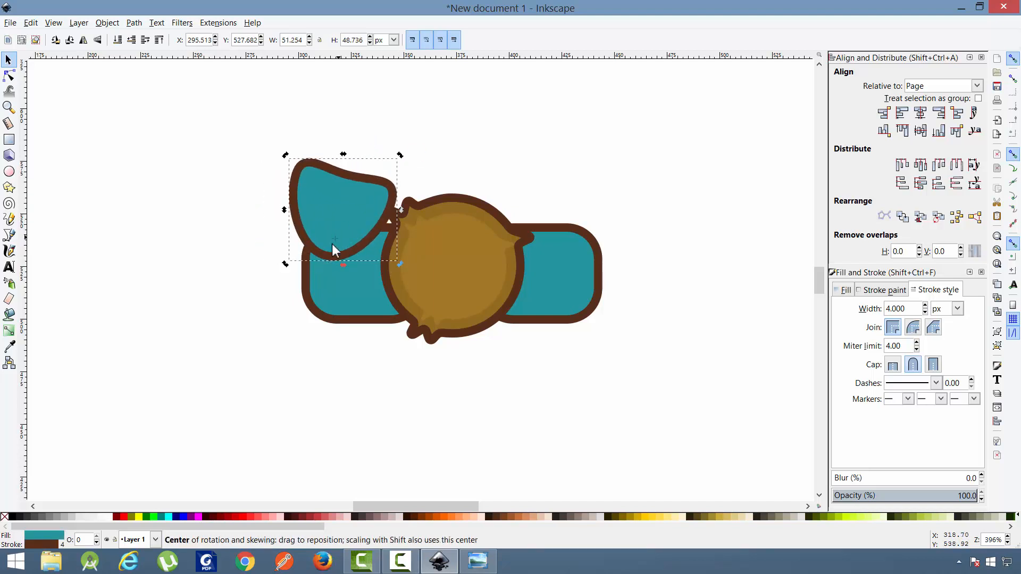
{"action": "mouse_move", "coordinate": [343, 228]}
{"action": "left_mouse_down"}
{"action": "mouse_move", "coordinate": [356, 222]}
{"action": "mouse_move", "coordinate": [348, 229]}
{"action": "left_mouse_up"}
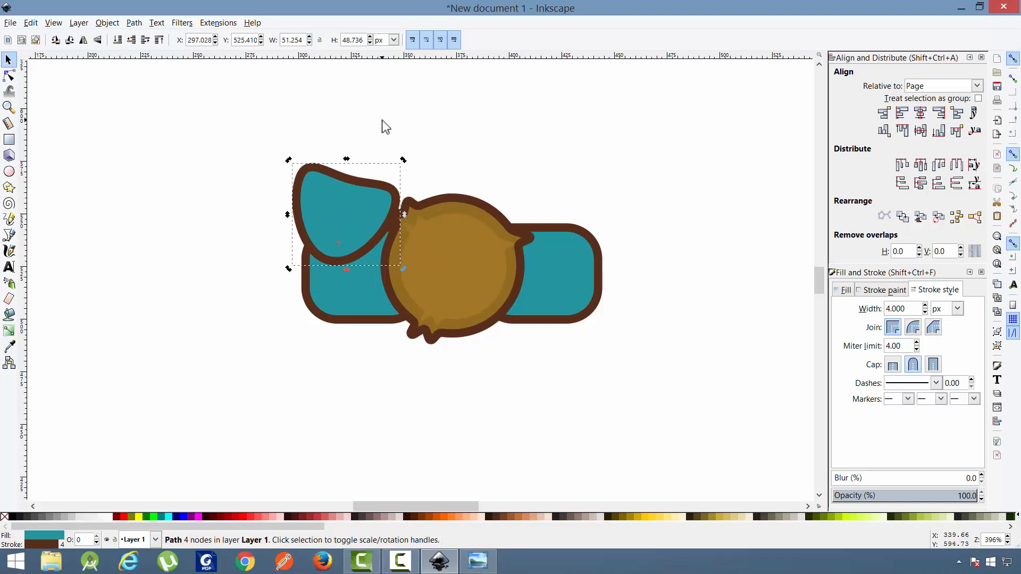
- Lower the shield shape behind the left shoulder and shift it slightly to X 298.543, Y 525.157 px
{"action": "key", "text": "Page_Down"}
{"action": "left_click", "coordinate": [388, 160]}
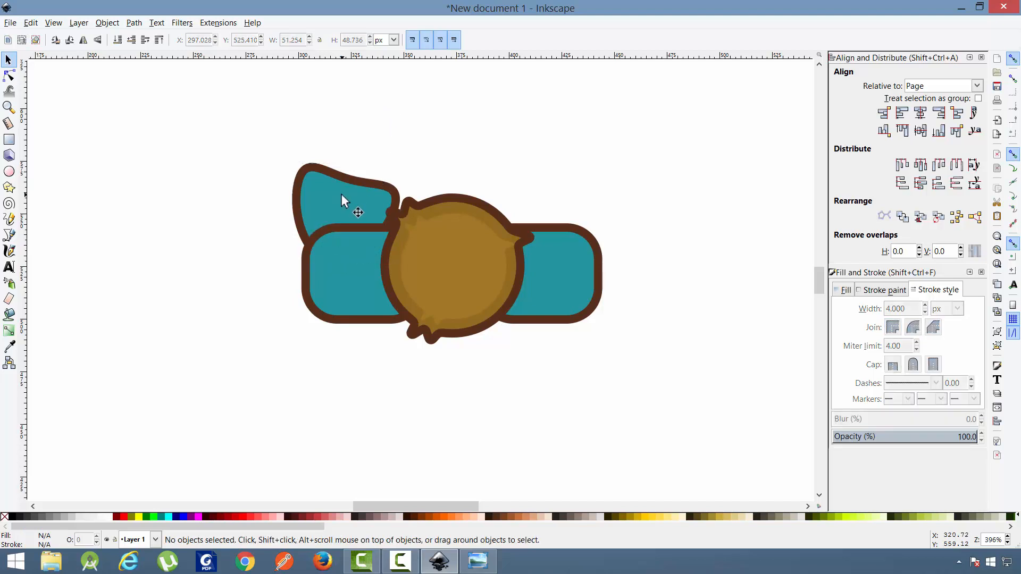
{"action": "left_click_drag", "start_coordinate": [339, 189], "coordinate": [343, 191]}
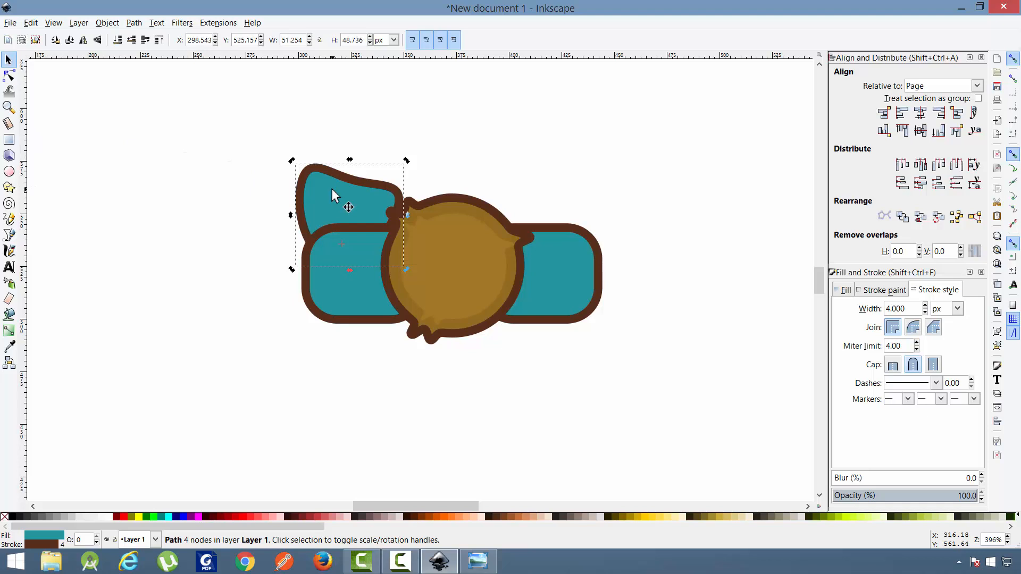
- Duplicate the left shield shape, flip the copy horizontally and move it horizontally onto the right shoulder at X 387.828 px
{"action": "right_click", "coordinate": [333, 190]}
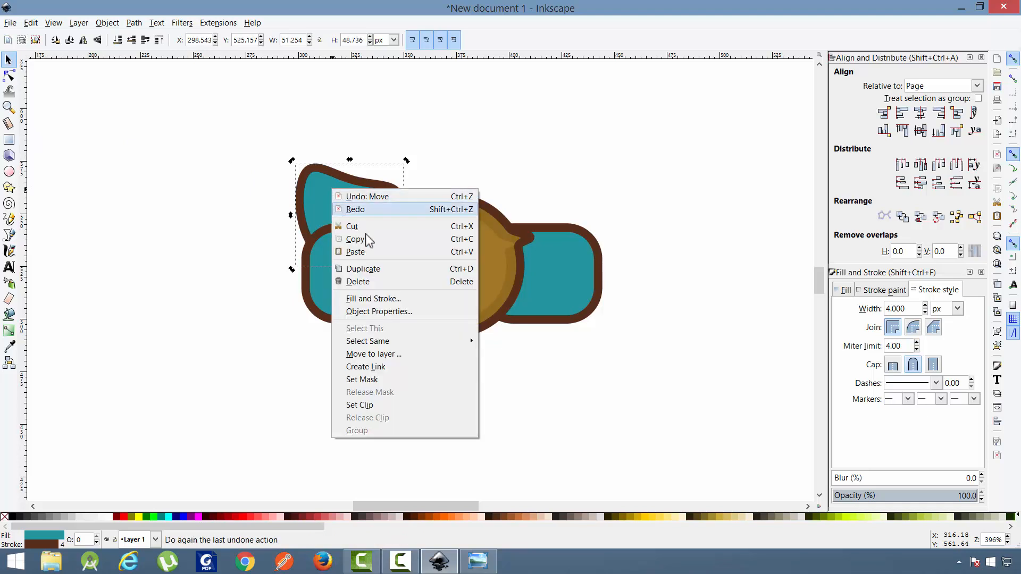
{"action": "left_click", "coordinate": [381, 269]}
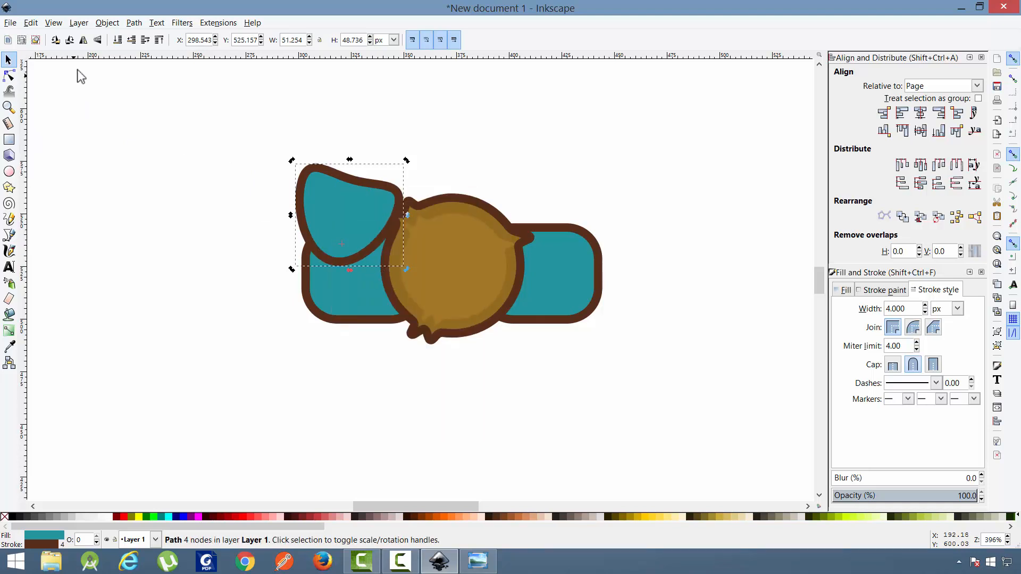
{"action": "left_click", "coordinate": [83, 41]}
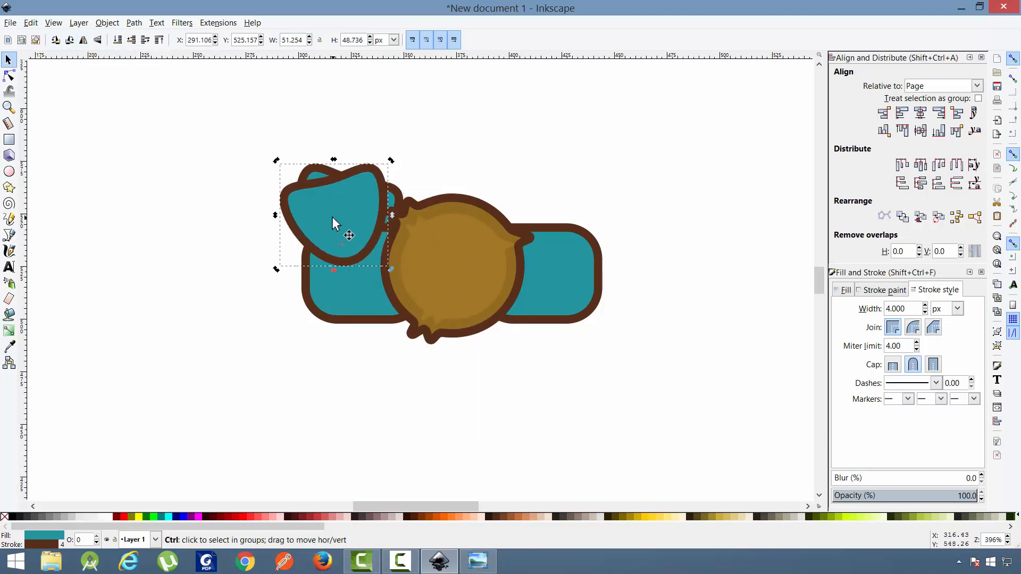
{"action": "left_click_drag", "start_coordinate": [333, 217], "coordinate": [501, 212]}
{"action": "left_click_drag", "start_coordinate": [523, 211], "coordinate": [534, 212]}
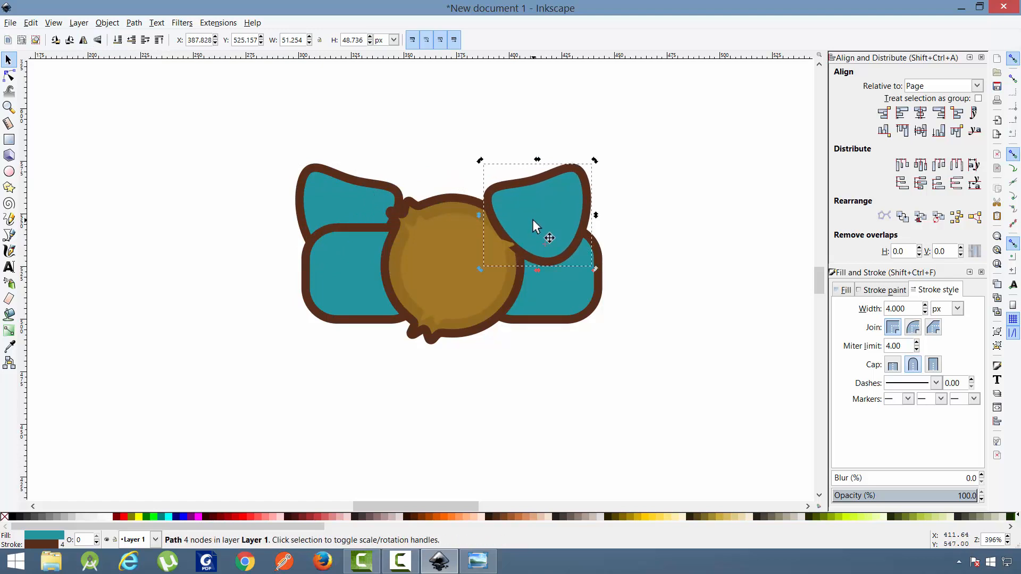
- Lower the mirrored shield shape behind the right shoulder and head and nudge it right to X 393.828 px
{"action": "key", "text": "Page_Down"}
{"action": "key", "text": "Right"}
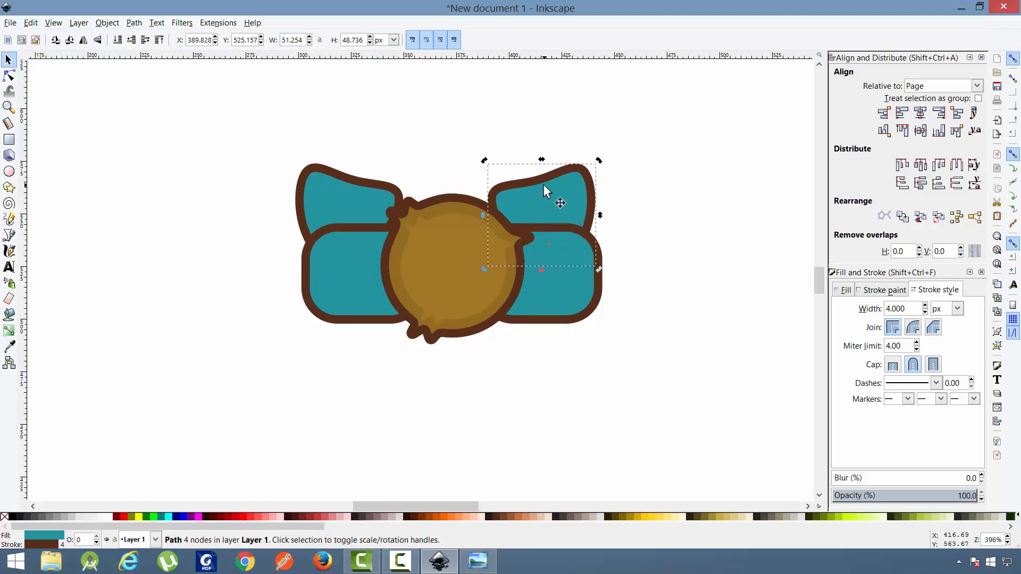
{"action": "key", "text": "Right"}
{"action": "key", "text": "Right"}
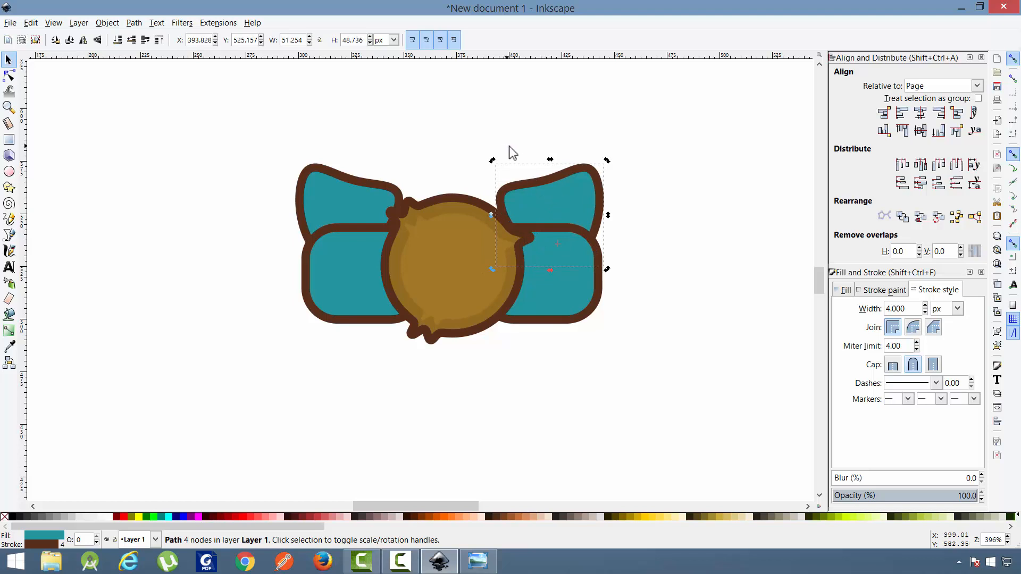
- Nudge the left shield shape 2 px to the left, to X 296.543 px
{"action": "left_click", "coordinate": [509, 146]}
{"action": "left_click", "coordinate": [336, 188]}
{"action": "key", "text": "Left"}
{"action": "left_click", "coordinate": [490, 147]}
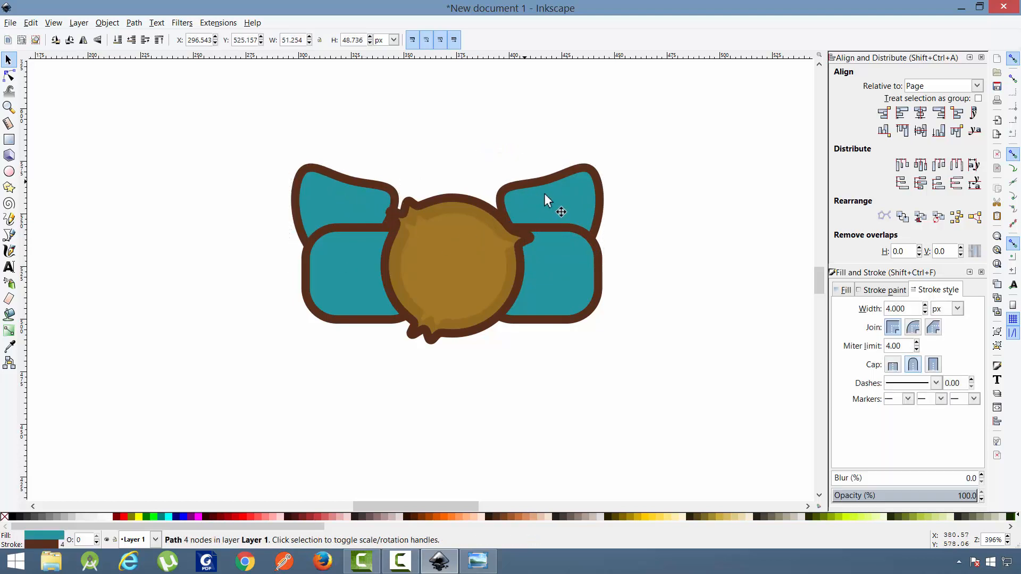
{"action": "left_click", "coordinate": [546, 197]}
{"action": "left_click", "coordinate": [484, 106]}
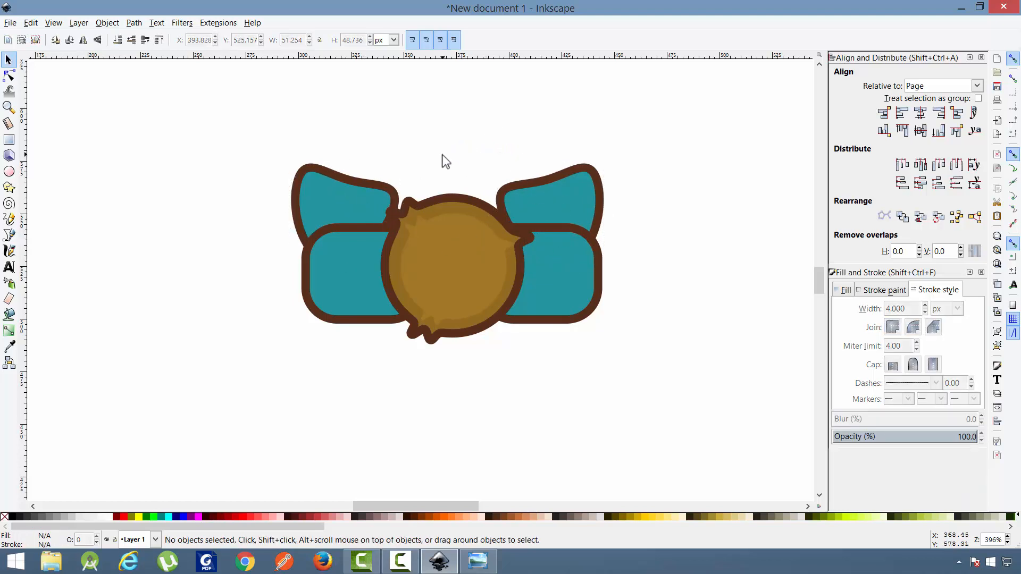
- Draw a tall rectangle about 45 px wide and 185 px high beside the character and make its corners sharp
{"action": "mouse_move", "coordinate": [446, 161]}
{"action": "left_mouse_down"}
{"action": "mouse_move", "coordinate": [417, 223]}
{"action": "mouse_move", "coordinate": [431, 247]}
{"action": "mouse_move", "coordinate": [450, 244]}
{"action": "mouse_move", "coordinate": [446, 208]}
{"action": "mouse_move", "coordinate": [445, 234]}
{"action": "left_mouse_up"}
{"action": "scroll", "coordinate": [450, 209], "scroll_direction": "down", "scroll_amount": 2}
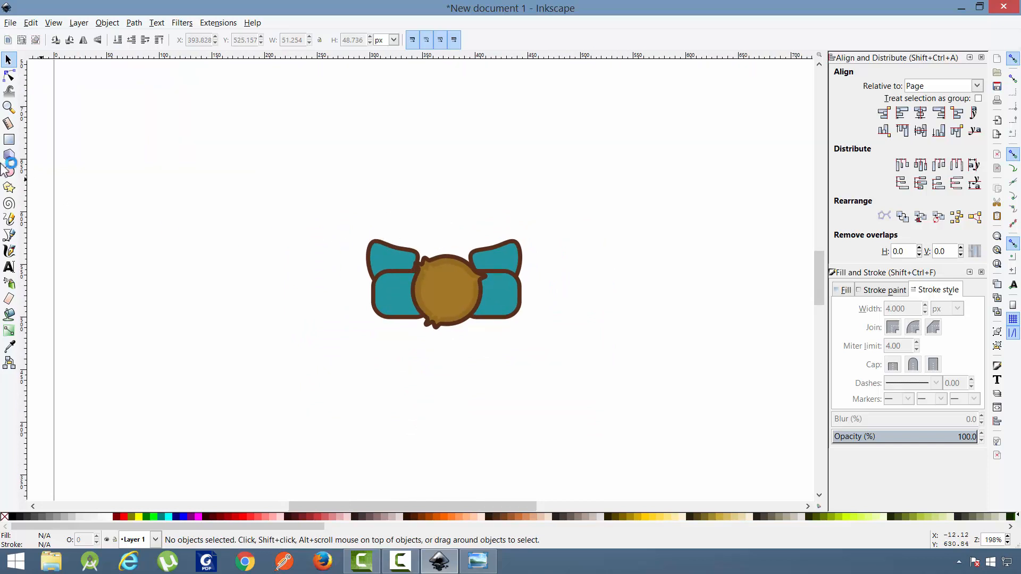
{"action": "left_click", "coordinate": [11, 141]}
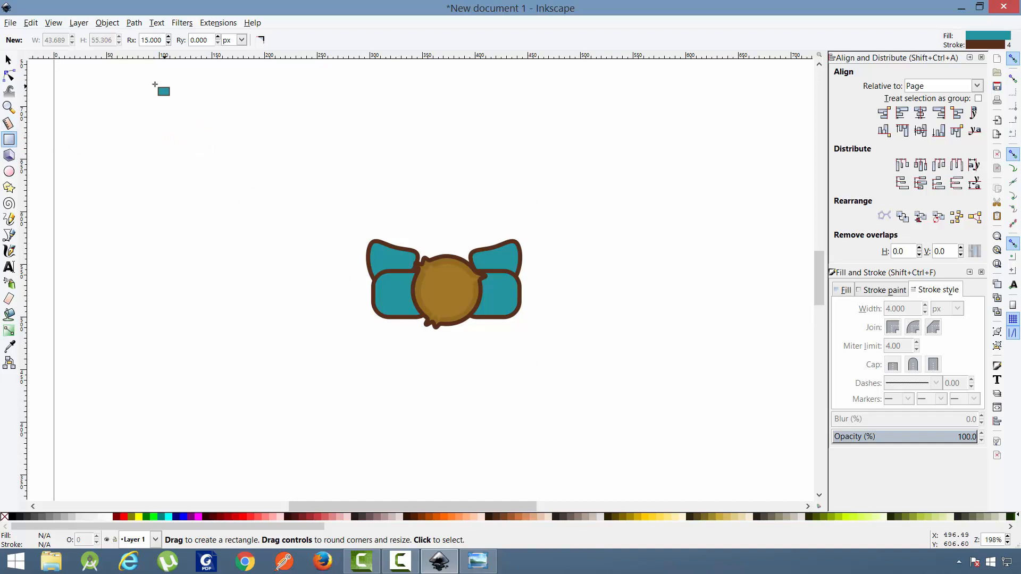
{"action": "left_click_drag", "start_coordinate": [149, 109], "coordinate": [197, 304]}
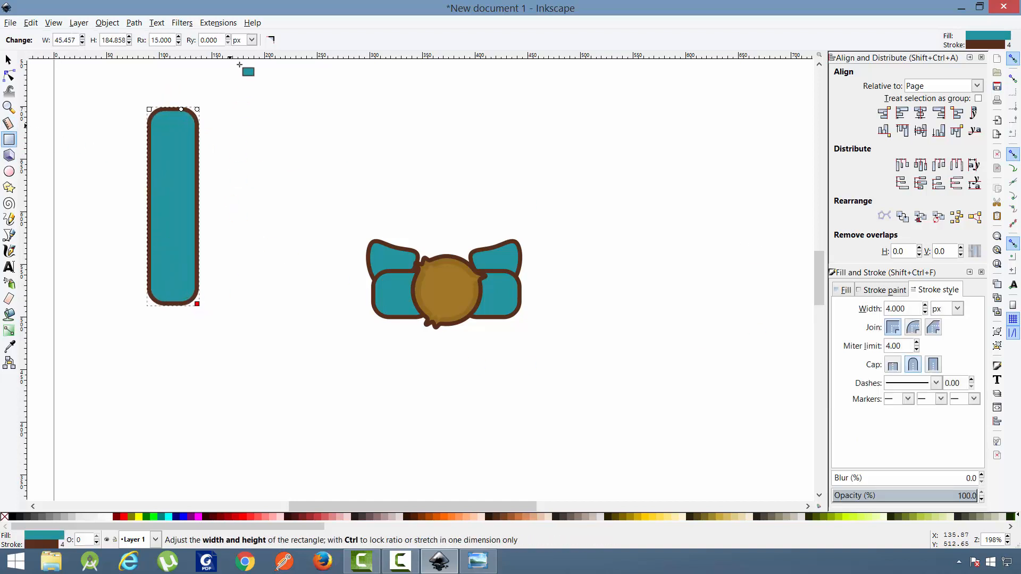
{"action": "left_click", "coordinate": [272, 41]}
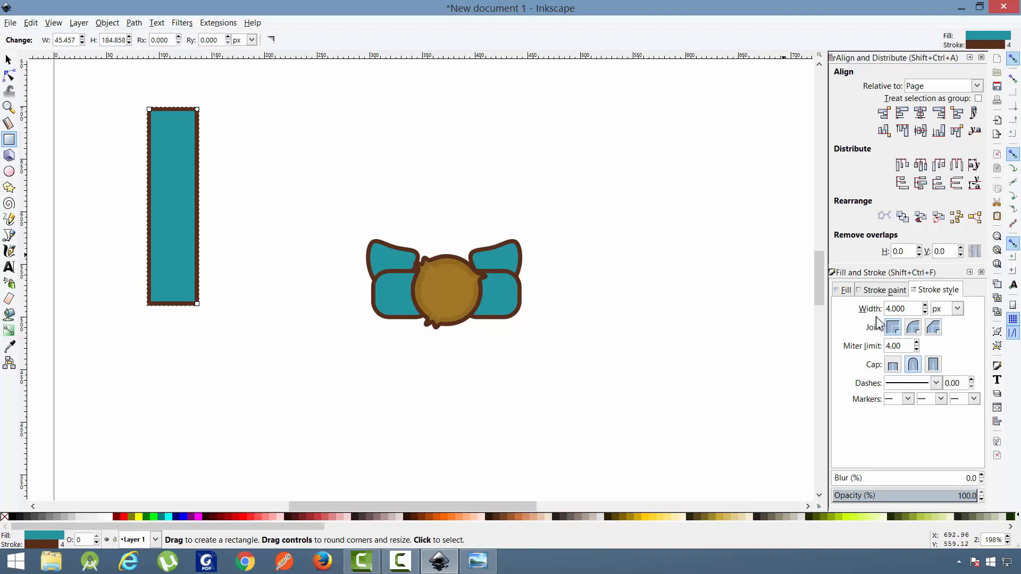
- Fill the tall rectangle with green 138d25ff, then narrow and reposition it to W 43.396 px at X 134.876, Y 498.531 px
{"action": "left_click", "coordinate": [844, 290]}
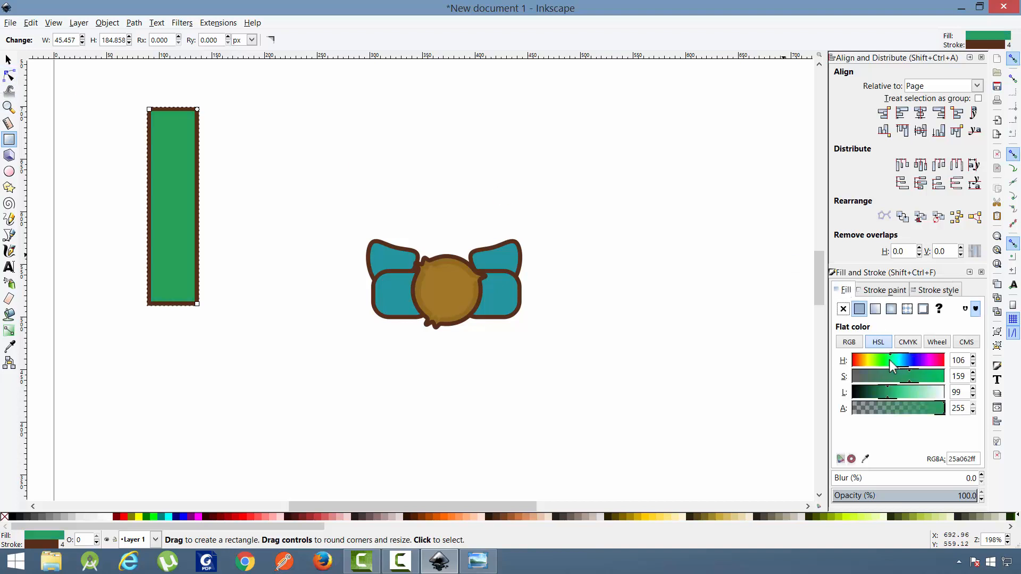
{"action": "left_click_drag", "start_coordinate": [918, 375], "coordinate": [881, 391]}
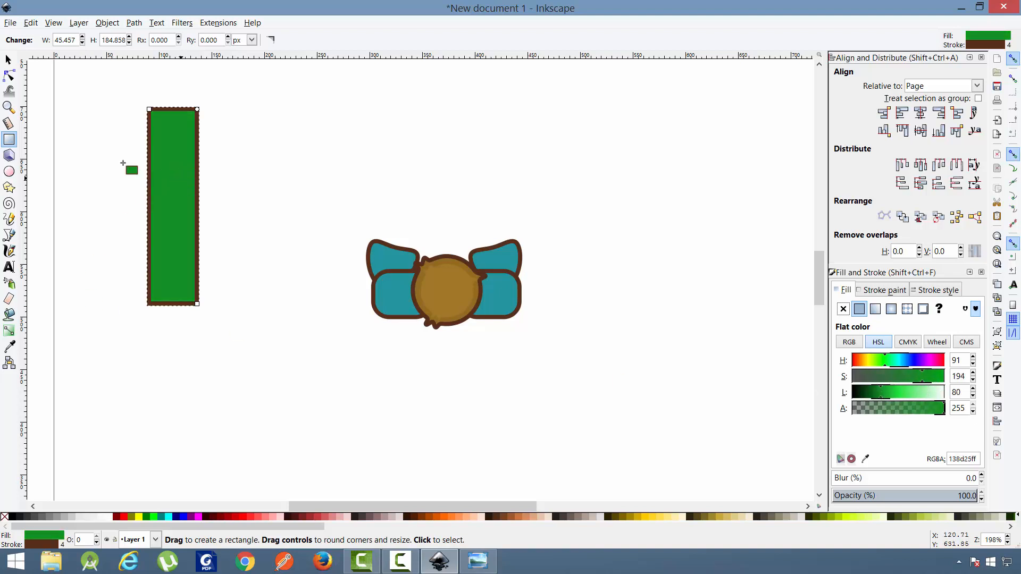
{"action": "left_click", "coordinate": [13, 62]}
{"action": "left_click_drag", "start_coordinate": [209, 198], "coordinate": [247, 219]}
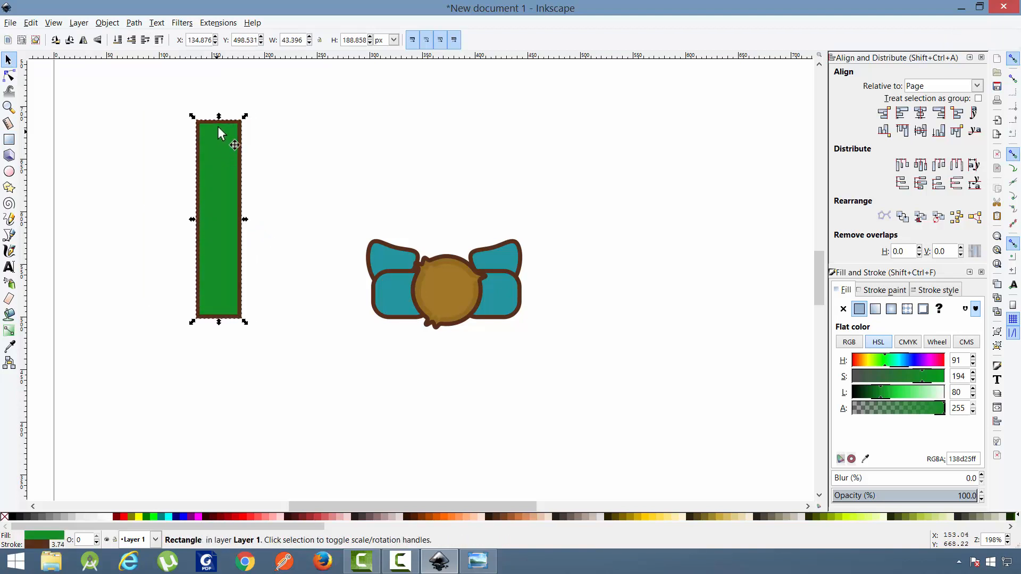
- Convert the green rectangle to a path and insert a new node midway along each of its four sides
{"action": "left_click", "coordinate": [108, 23]}
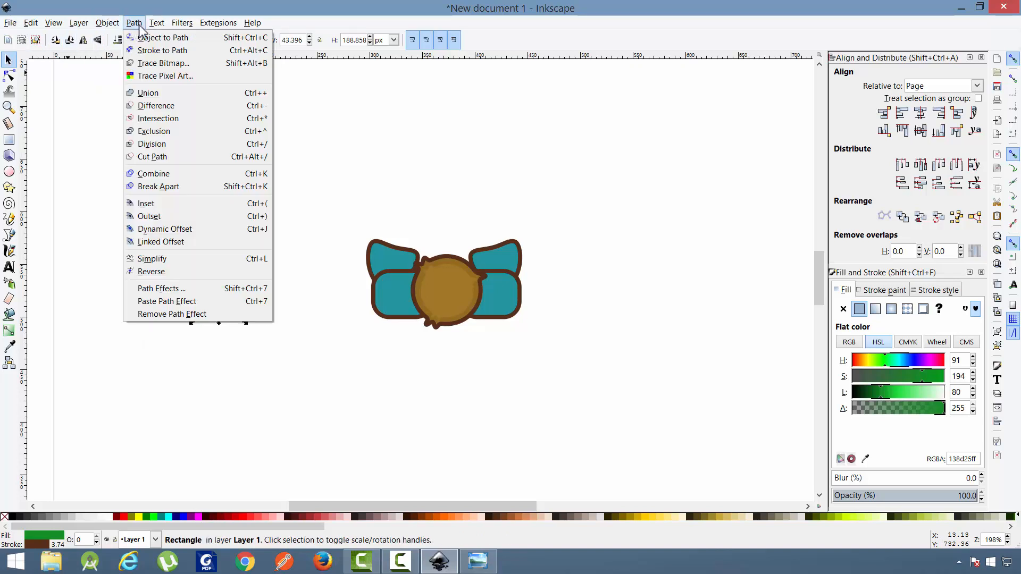
{"action": "left_click", "coordinate": [145, 38]}
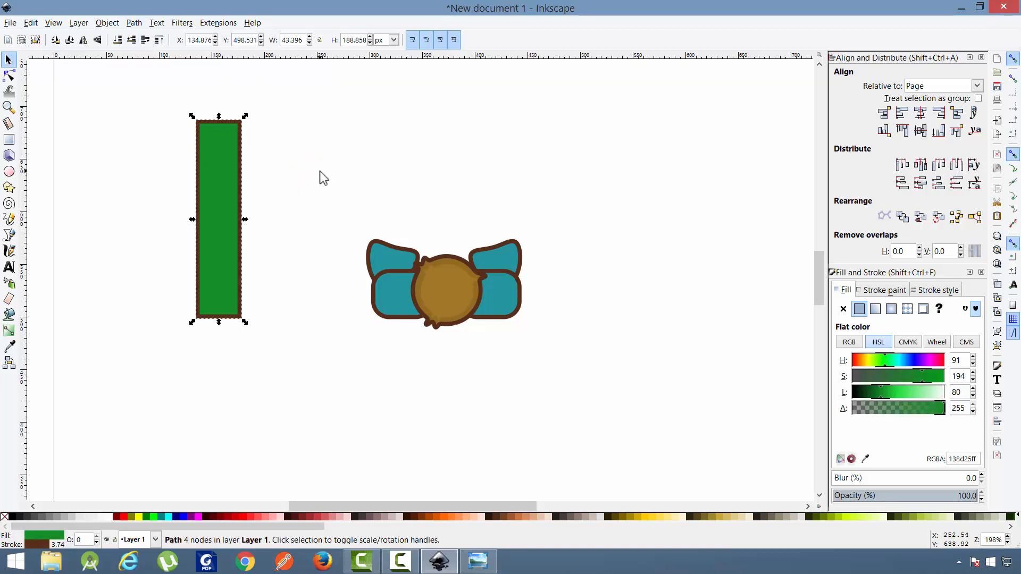
{"action": "left_click", "coordinate": [261, 176]}
{"action": "left_click", "coordinate": [9, 76]}
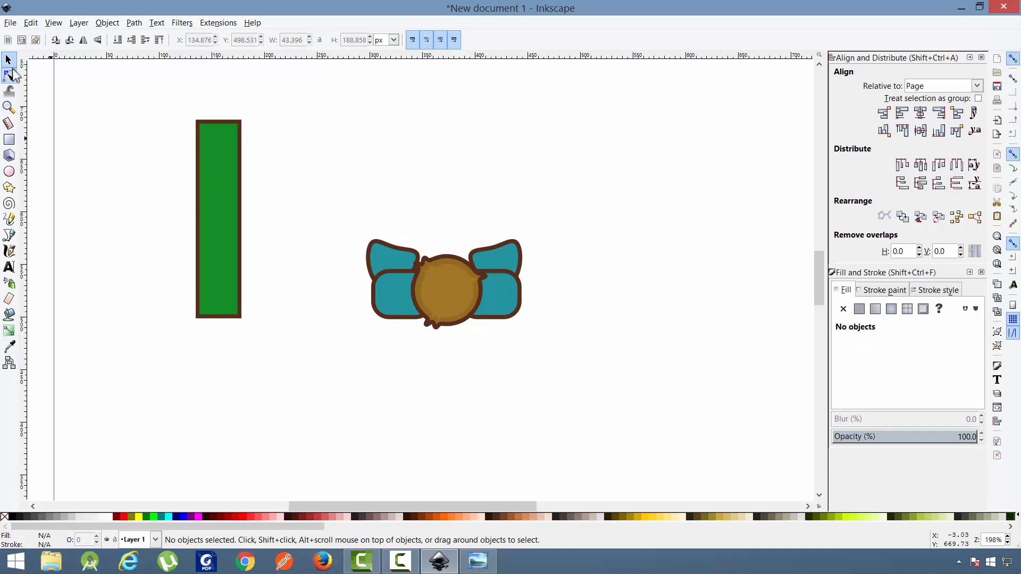
{"action": "left_click", "coordinate": [236, 145]}
{"action": "left_click_drag", "start_coordinate": [265, 99], "coordinate": [147, 359]}
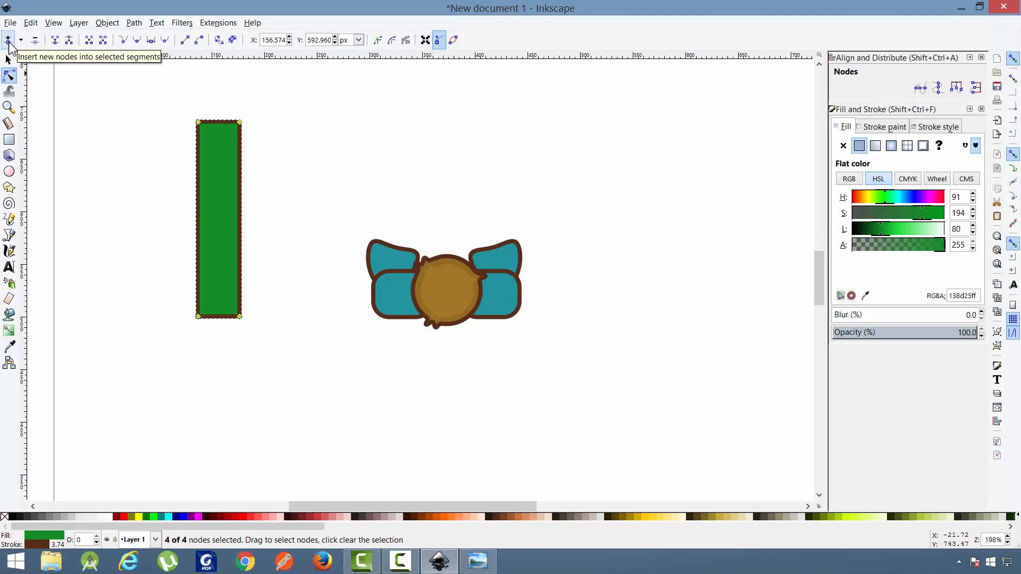
{"action": "left_click", "coordinate": [8, 41]}
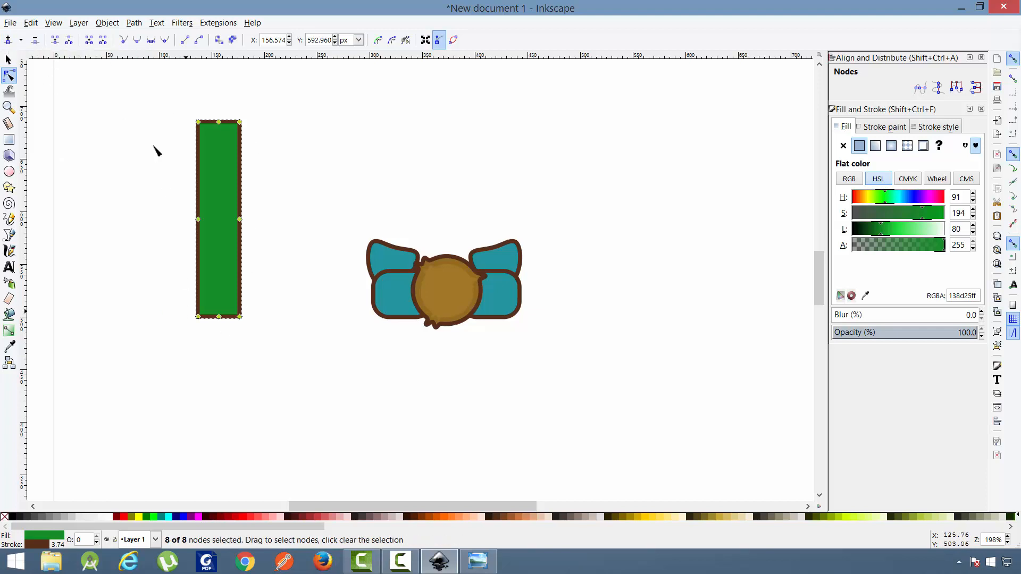
- Insert extra nodes along the green path's long left and right sides, and more around its upper end
{"action": "left_click_drag", "start_coordinate": [152, 104], "coordinate": [216, 340]}
{"action": "left_click", "coordinate": [7, 40]}
{"action": "left_click_drag", "start_coordinate": [265, 113], "coordinate": [233, 334]}
{"action": "left_click", "coordinate": [7, 42]}
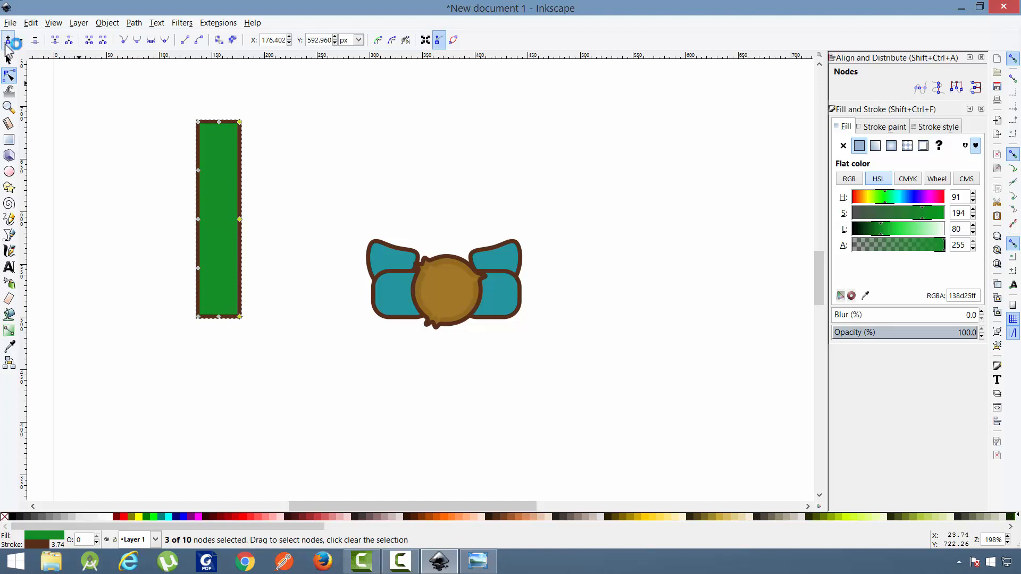
{"action": "left_click", "coordinate": [266, 103]}
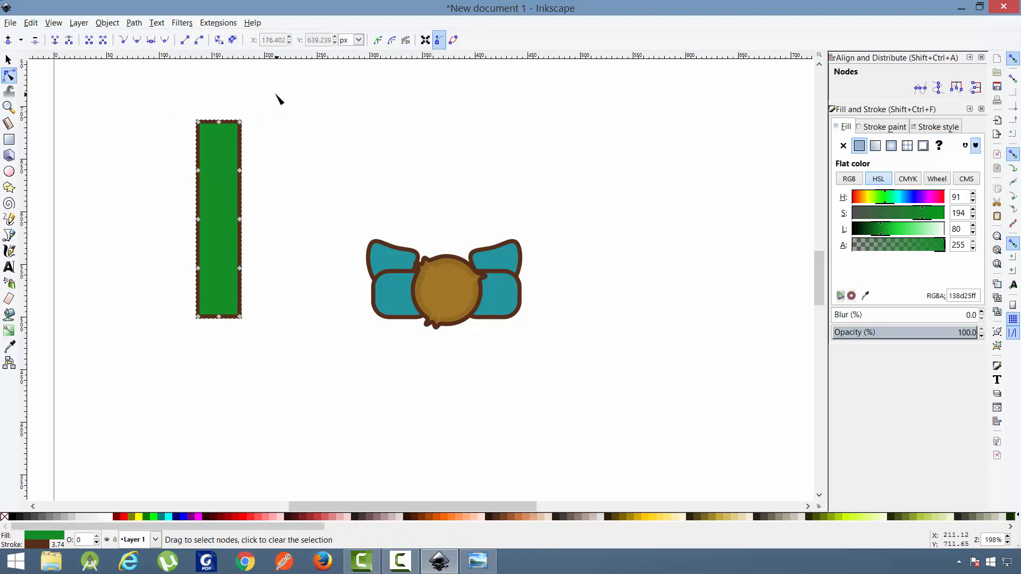
{"action": "left_click_drag", "start_coordinate": [285, 103], "coordinate": [173, 196]}
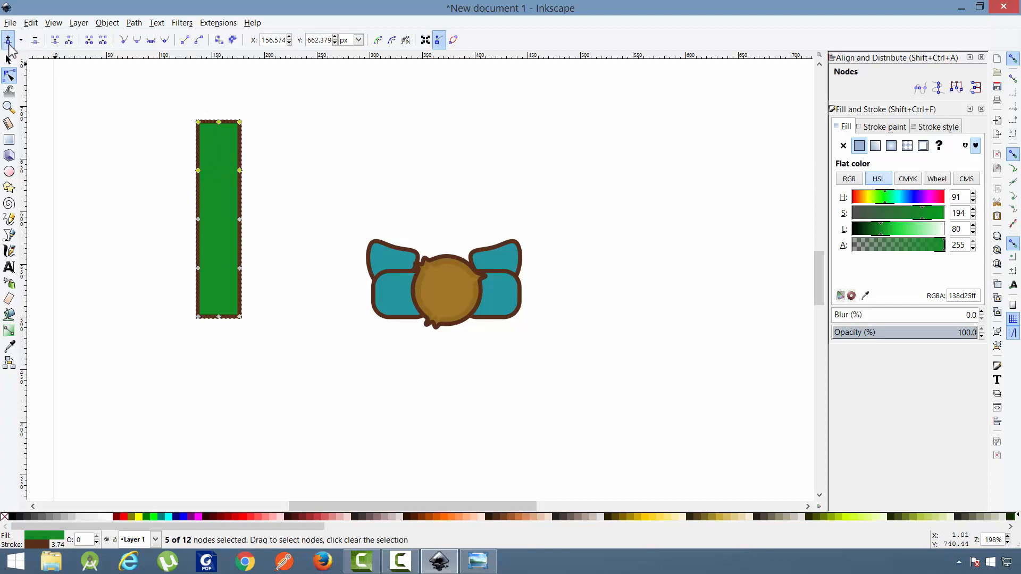
{"action": "left_click", "coordinate": [9, 41]}
{"action": "left_click", "coordinate": [315, 133]}
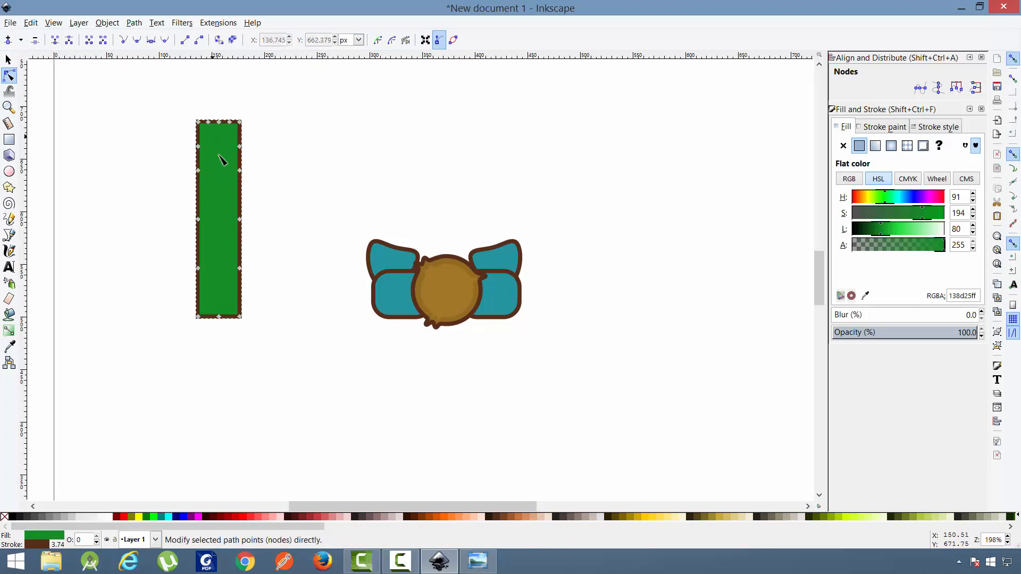
- Pull the green shape's mid-height side nodes inward to form a narrow waist, and spread the lower side nodes outward and slightly down
{"action": "scroll", "coordinate": [263, 235], "scroll_direction": "up", "scroll_amount": 2}
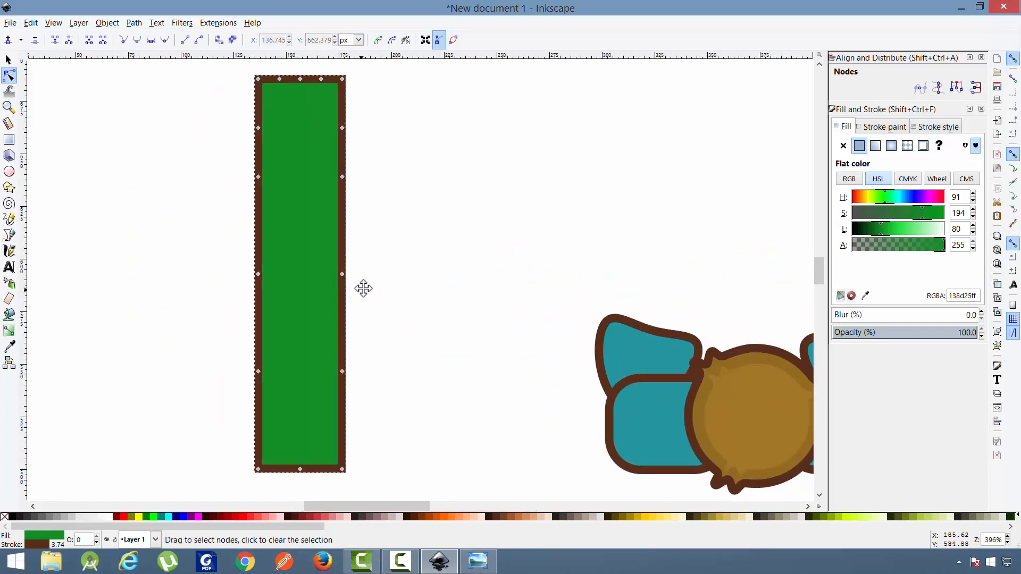
{"action": "left_click_drag", "start_coordinate": [364, 288], "coordinate": [372, 286]}
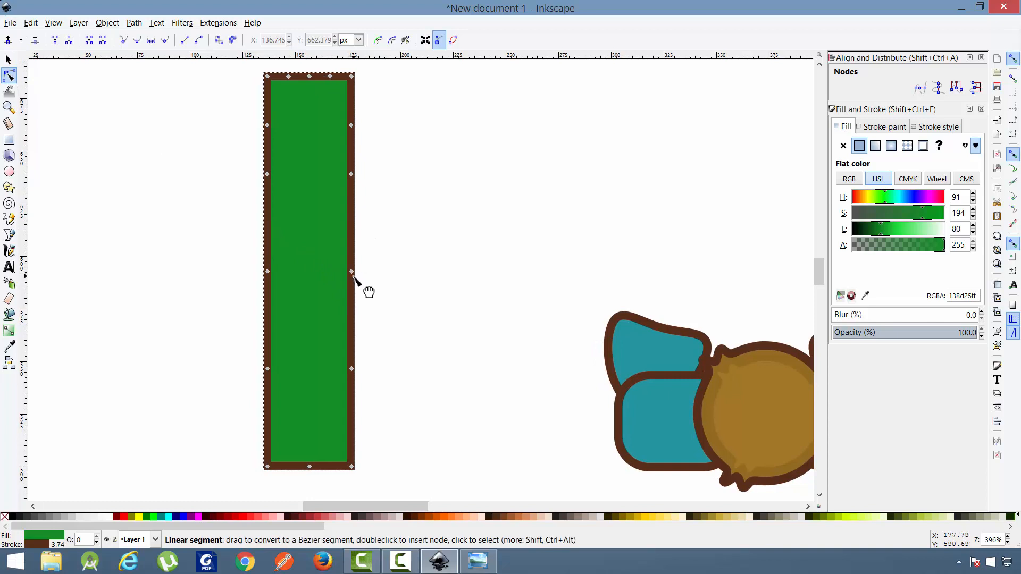
{"action": "mouse_move", "coordinate": [350, 272]}
{"action": "left_mouse_down"}
{"action": "mouse_move", "coordinate": [283, 273]}
{"action": "mouse_move", "coordinate": [337, 272]}
{"action": "left_mouse_up"}
{"action": "left_click", "coordinate": [386, 320]}
{"action": "left_click_drag", "start_coordinate": [307, 349], "coordinate": [245, 403]}
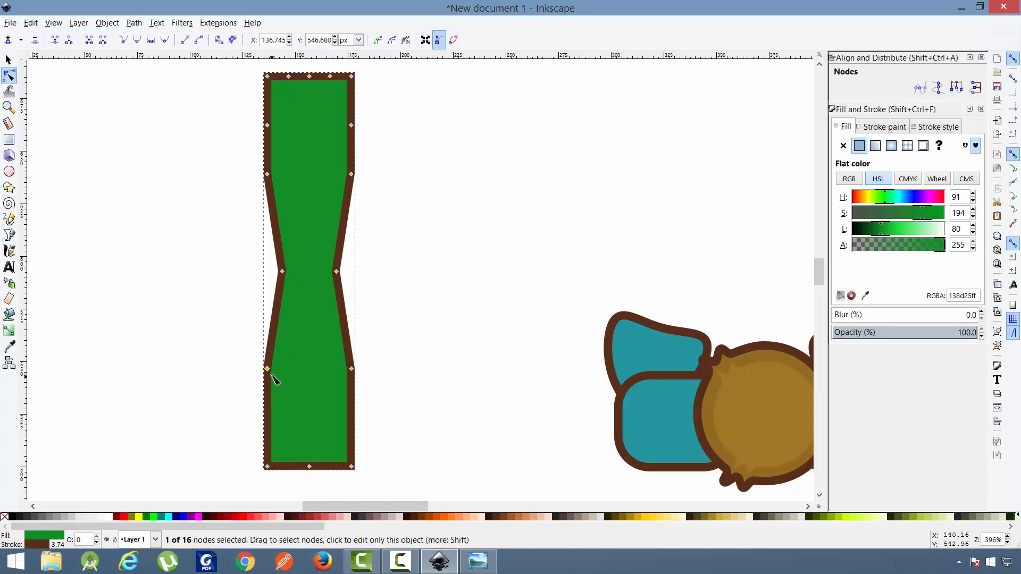
{"action": "left_click_drag", "start_coordinate": [269, 370], "coordinate": [251, 390]}
{"action": "mouse_move", "coordinate": [351, 369]}
{"action": "left_mouse_down"}
{"action": "mouse_move", "coordinate": [353, 388]}
{"action": "mouse_move", "coordinate": [362, 386]}
{"action": "left_mouse_up"}
- Raise the green shape's whole upper end, and lift its three top middle nodes to Y 718.602 px to bevel the corners
{"action": "scroll", "coordinate": [413, 319], "scroll_direction": "up", "scroll_amount": 4}
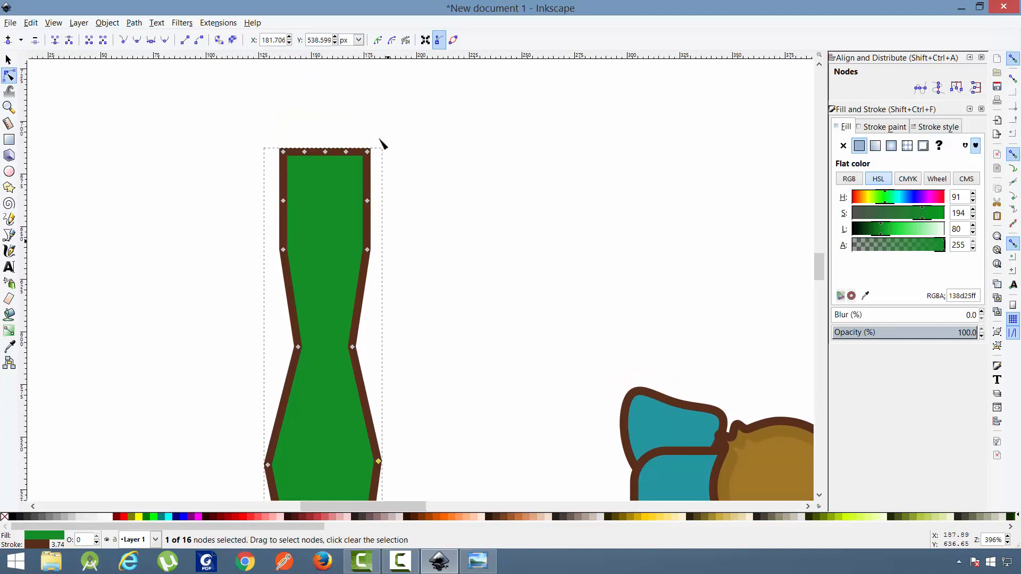
{"action": "left_click_drag", "start_coordinate": [409, 126], "coordinate": [279, 279]}
{"action": "left_click_drag", "start_coordinate": [526, 226], "coordinate": [528, 288]}
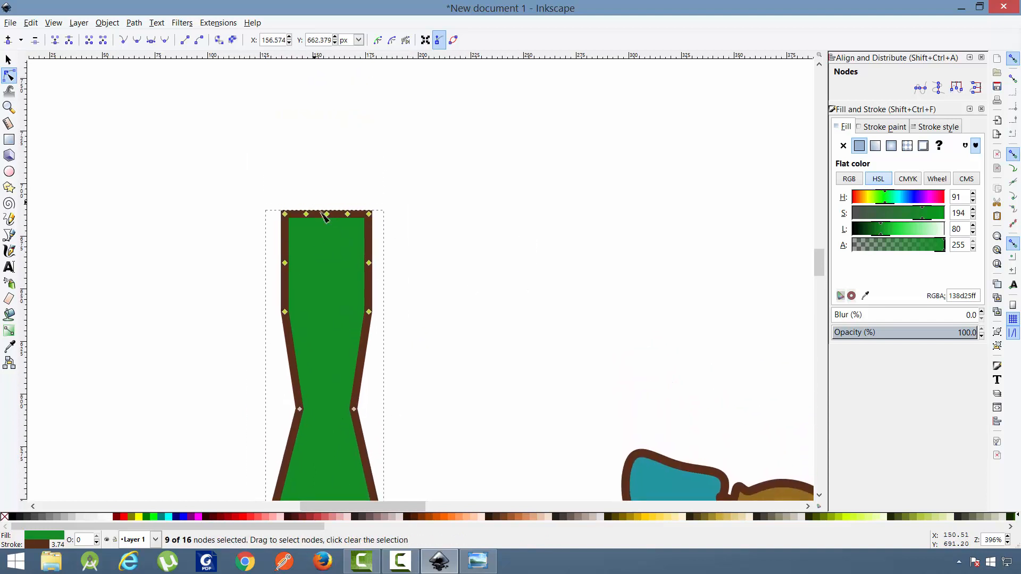
{"action": "left_click_drag", "start_coordinate": [332, 219], "coordinate": [301, 227]}
{"action": "left_click", "coordinate": [410, 183]}
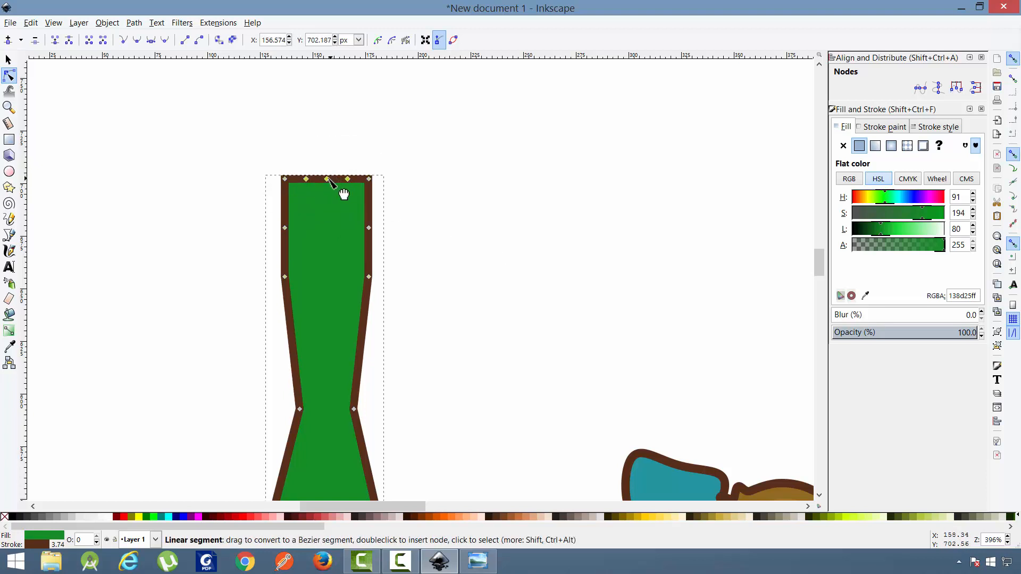
{"action": "left_click_drag", "start_coordinate": [328, 176], "coordinate": [327, 144]}
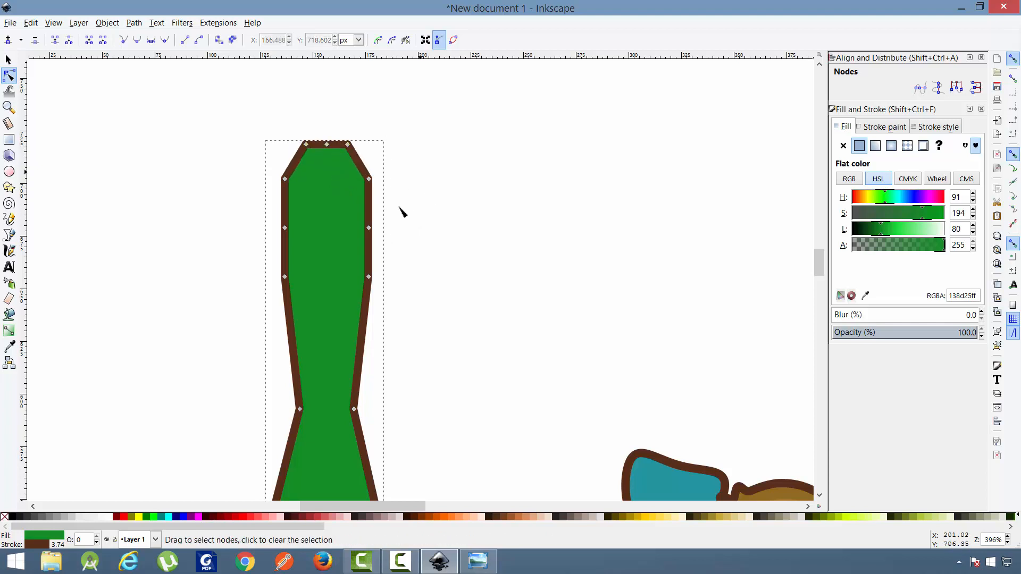
- Shape the arm's upper end into a hand with a thumb notch on the right, a slight bulge on the left and a raised top centre
{"action": "left_click_drag", "start_coordinate": [420, 171], "coordinate": [359, 293]}
{"action": "mouse_move", "coordinate": [369, 229]}
{"action": "left_mouse_down"}
{"action": "mouse_move", "coordinate": [382, 231]}
{"action": "mouse_move", "coordinate": [355, 235]}
{"action": "left_mouse_up"}
{"action": "key", "text": "ctrl+z"}
{"action": "left_click", "coordinate": [357, 278]}
{"action": "left_click_drag", "start_coordinate": [356, 277], "coordinate": [379, 269]}
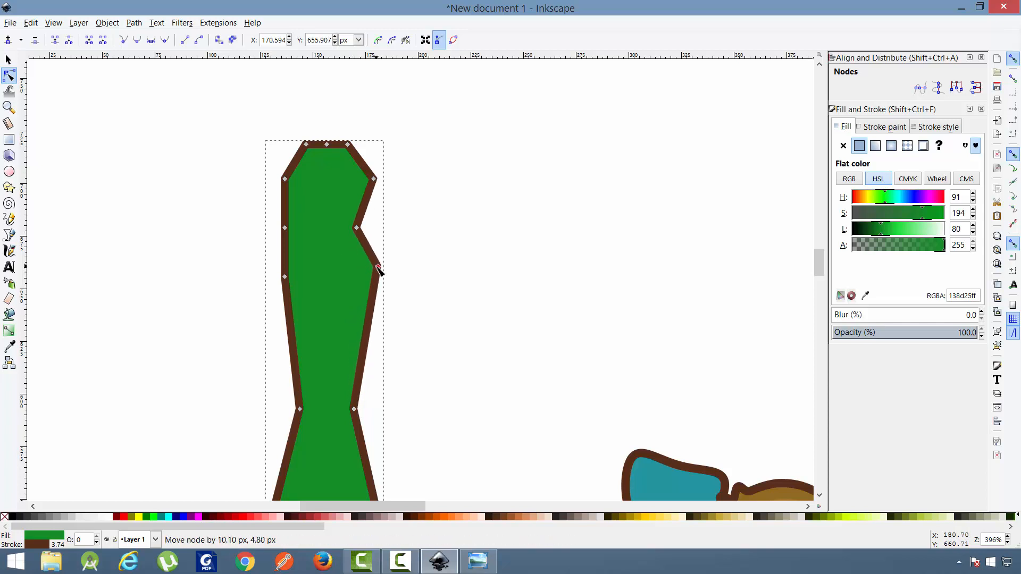
{"action": "mouse_move", "coordinate": [307, 214]}
{"action": "left_mouse_down"}
{"action": "mouse_move", "coordinate": [275, 247]}
{"action": "mouse_move", "coordinate": [276, 228]}
{"action": "left_mouse_up"}
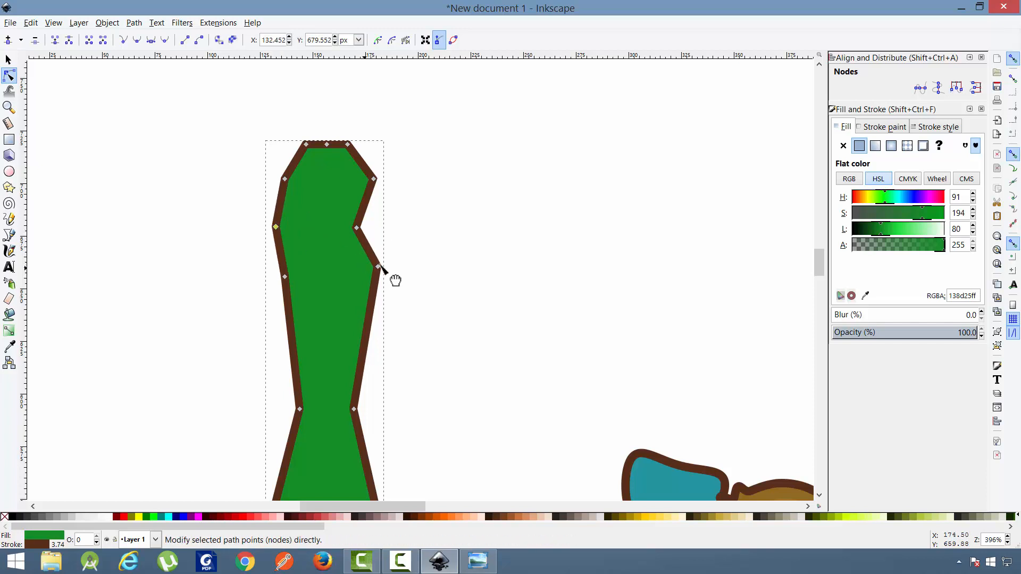
{"action": "left_click", "coordinate": [436, 263]}
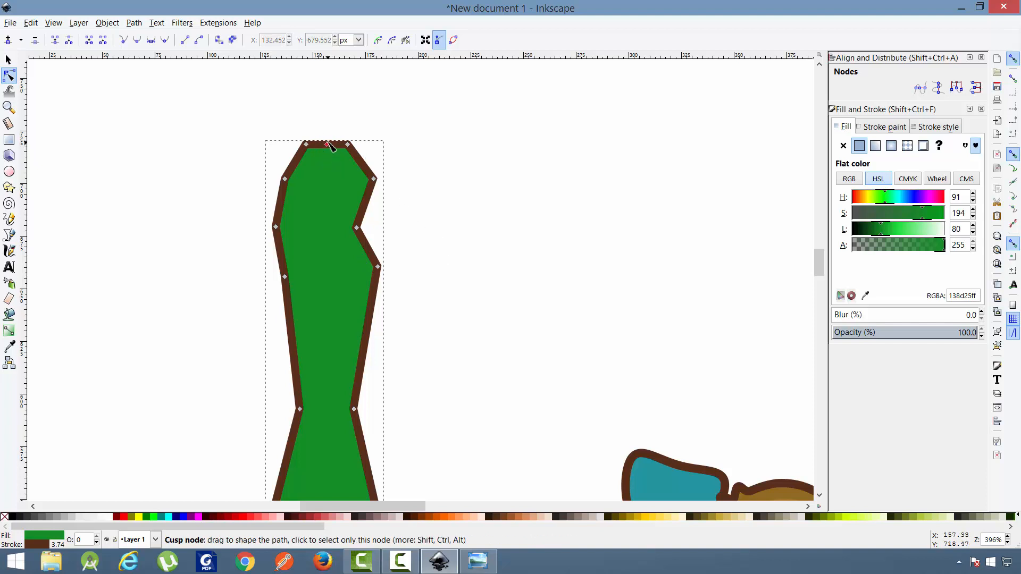
{"action": "left_click_drag", "start_coordinate": [330, 143], "coordinate": [328, 142]}
{"action": "left_click", "coordinate": [466, 182]}
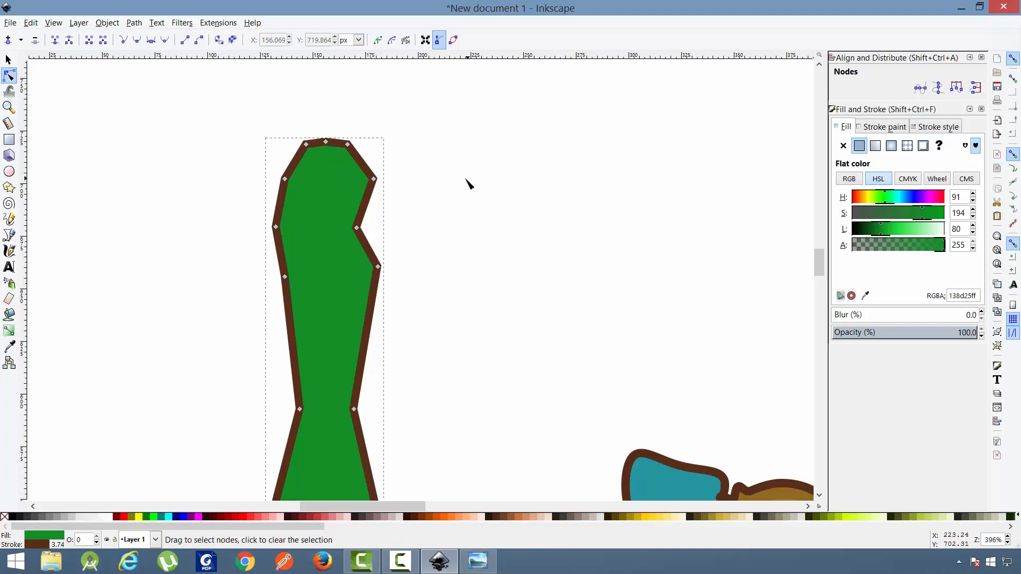
- Move the green arm close to the character's left shoulder, to X 231.790, Y 559.245 px
{"action": "scroll", "coordinate": [469, 189], "scroll_direction": "down", "scroll_amount": 1}
{"action": "left_click_drag", "start_coordinate": [463, 224], "coordinate": [470, 187]}
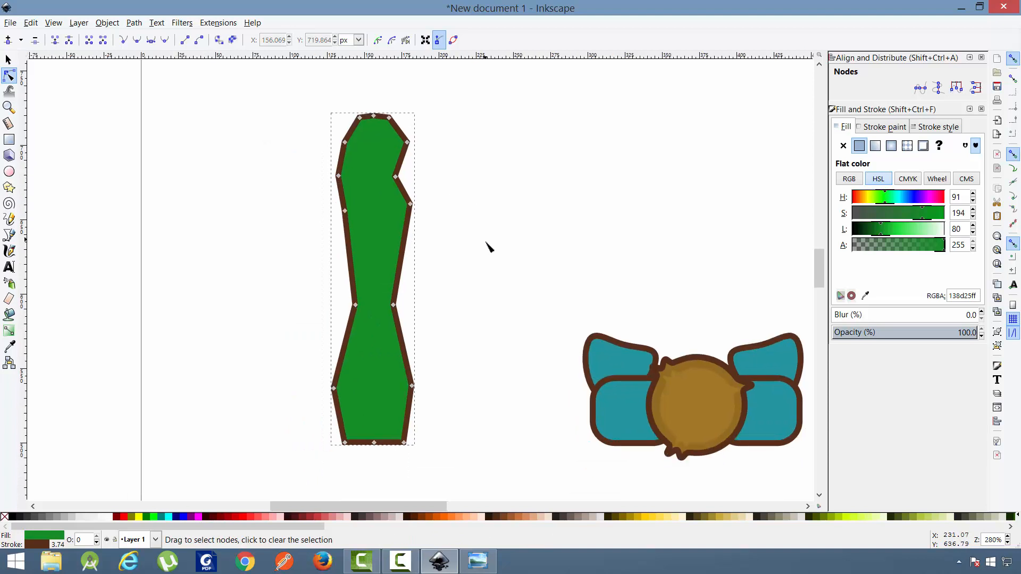
{"action": "left_click", "coordinate": [8, 59]}
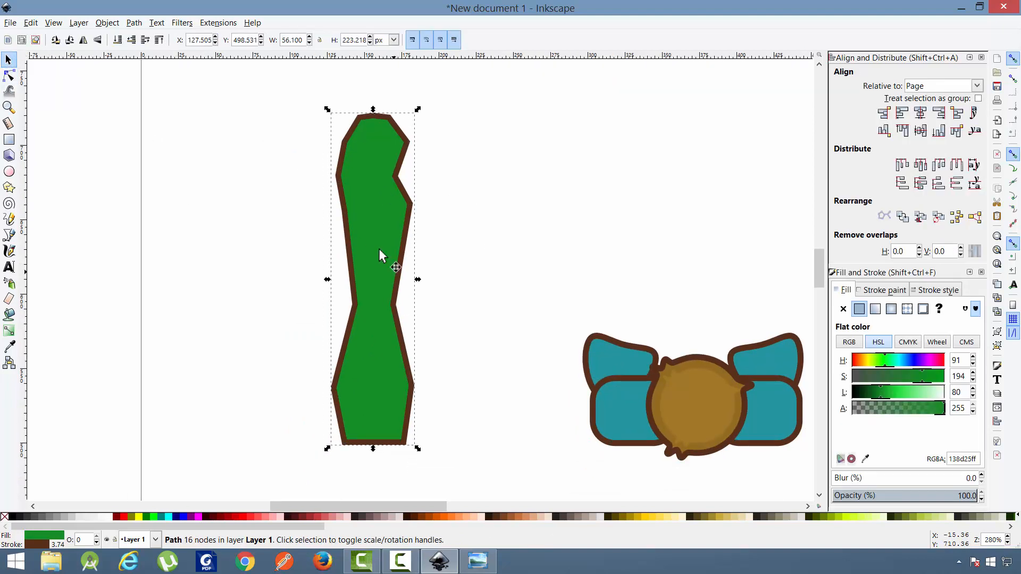
{"action": "mouse_move", "coordinate": [495, 211]}
{"action": "left_mouse_down"}
{"action": "mouse_move", "coordinate": [522, 200]}
{"action": "mouse_move", "coordinate": [507, 201]}
{"action": "left_mouse_up"}
{"action": "left_click_drag", "start_coordinate": [650, 251], "coordinate": [478, 290]}
{"action": "scroll", "coordinate": [565, 241], "scroll_direction": "down", "scroll_amount": 1}
{"action": "scroll", "coordinate": [566, 240], "scroll_direction": "down", "scroll_amount": 1}
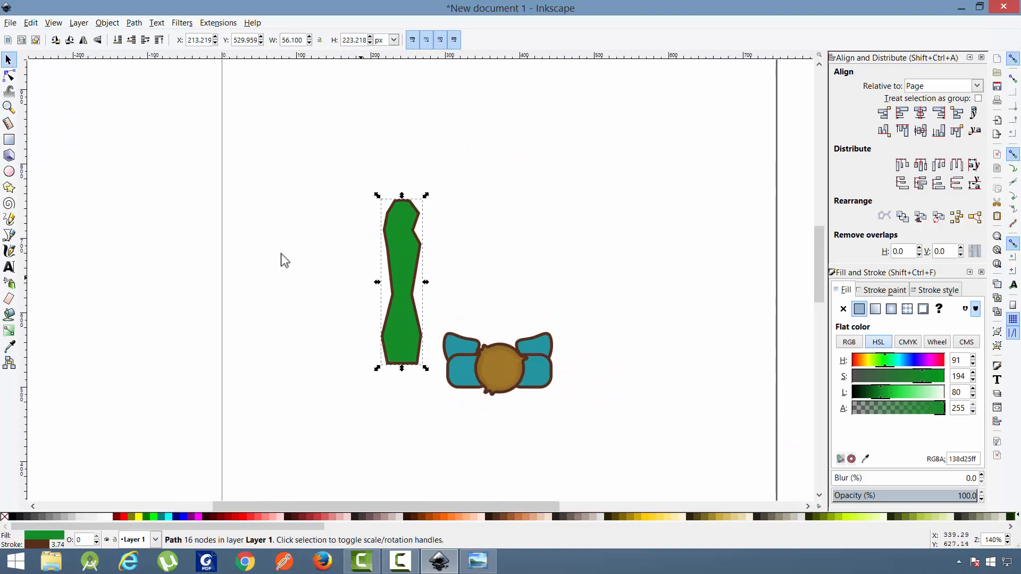
{"action": "left_click_drag", "start_coordinate": [423, 328], "coordinate": [450, 302]}
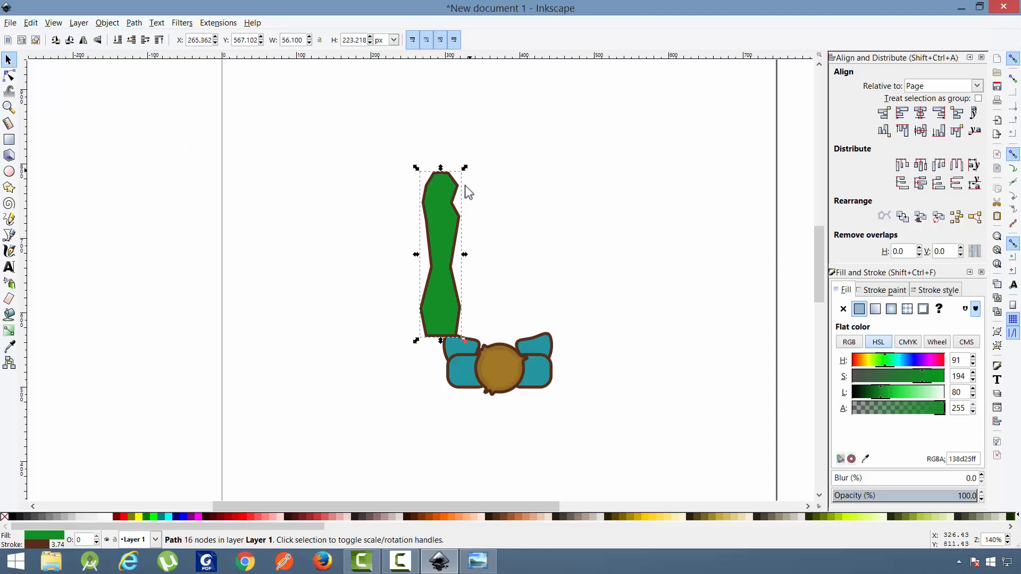
{"action": "left_click_drag", "start_coordinate": [449, 261], "coordinate": [427, 281]}
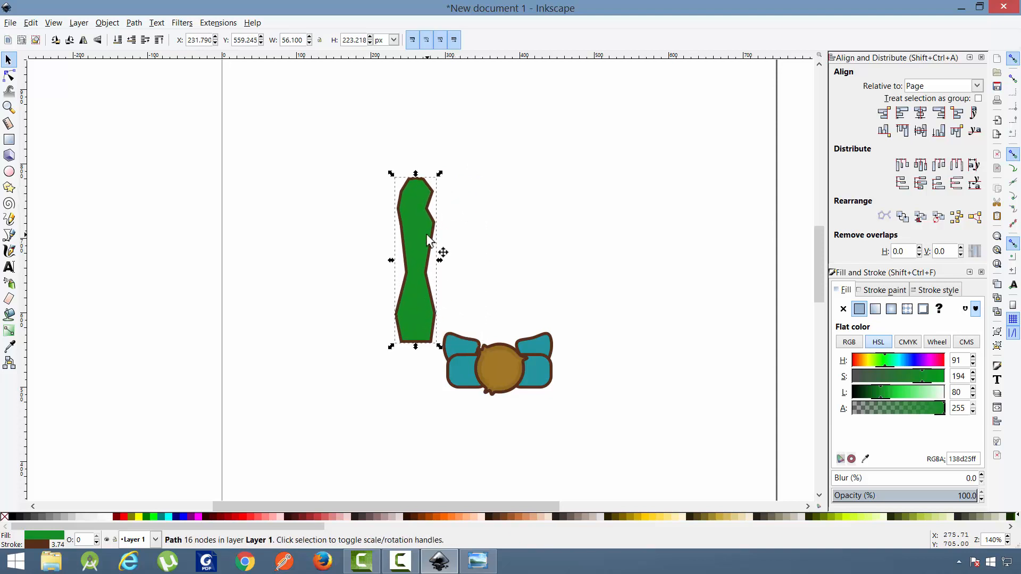
- Resize the green arm to W 46.116, H 161.614 px and place it over the left sleeve at X 303.209, Y 554.689 px
{"action": "left_click_drag", "start_coordinate": [440, 175], "coordinate": [419, 195]}
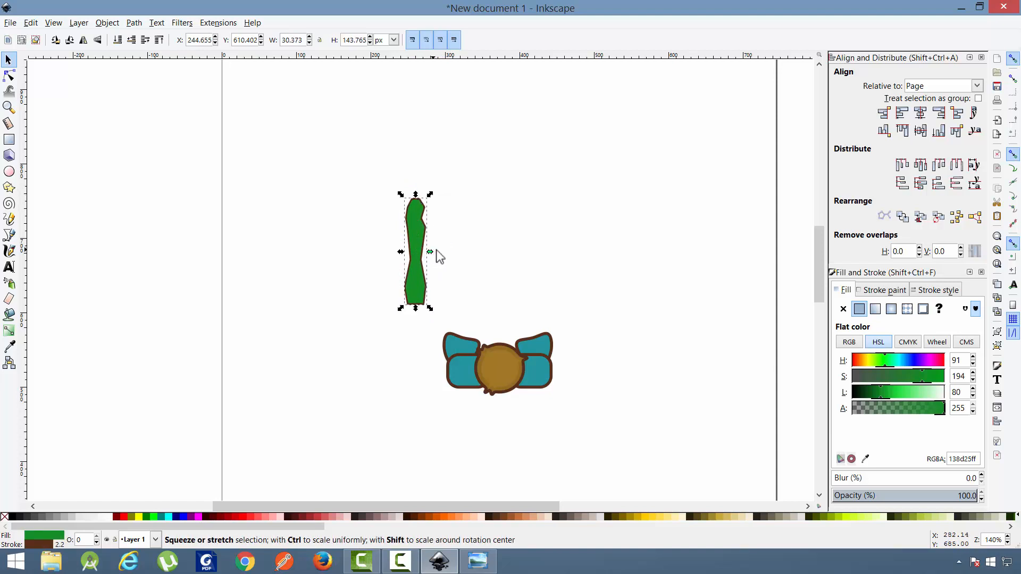
{"action": "mouse_move", "coordinate": [431, 251]}
{"action": "left_mouse_down"}
{"action": "mouse_move", "coordinate": [463, 301]}
{"action": "mouse_move", "coordinate": [442, 269]}
{"action": "mouse_move", "coordinate": [449, 257]}
{"action": "left_mouse_up"}
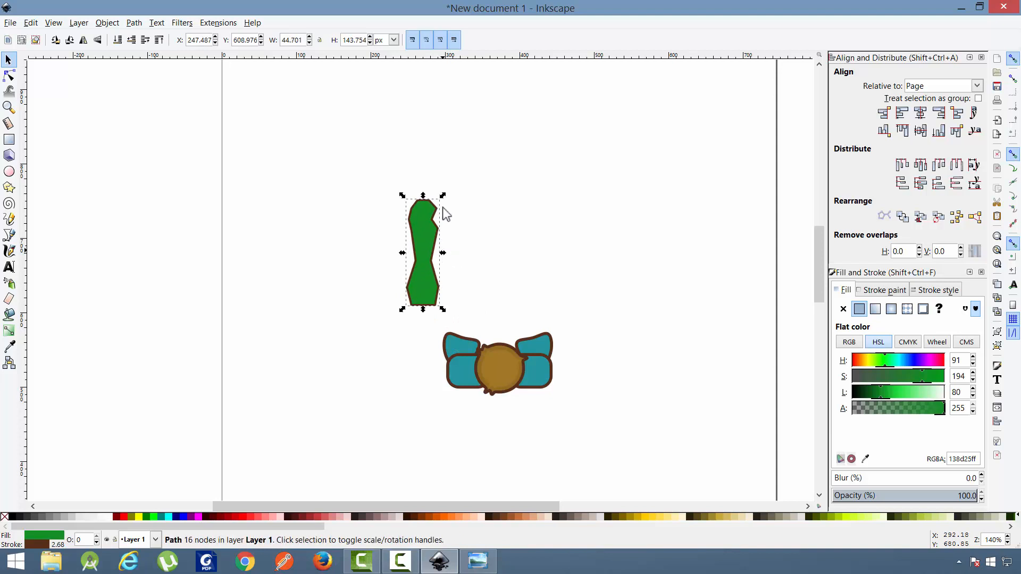
{"action": "left_click_drag", "start_coordinate": [443, 193], "coordinate": [442, 181]}
{"action": "left_click_drag", "start_coordinate": [442, 226], "coordinate": [483, 267]}
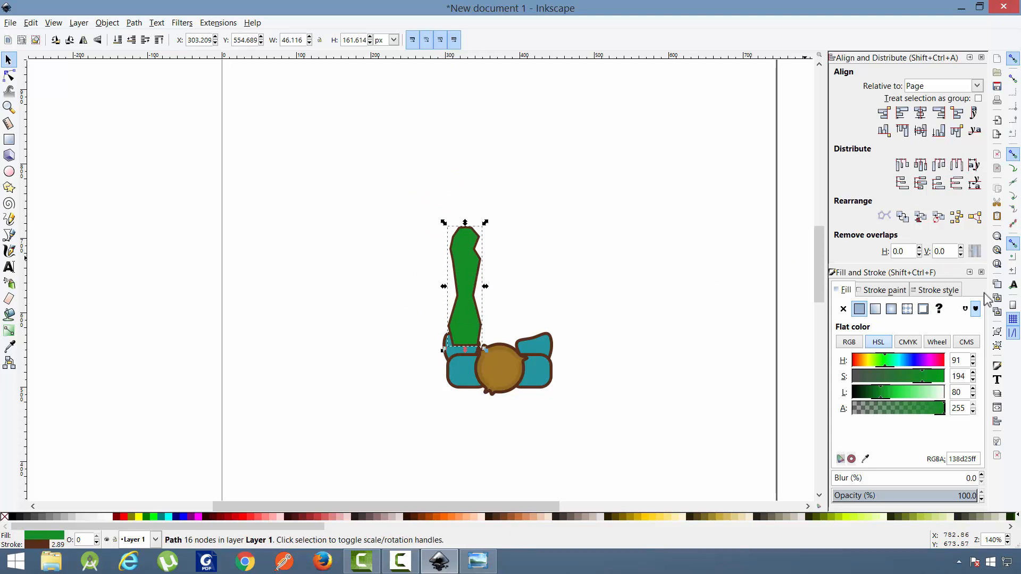
- Try a 4 px stroke width on the green arm and undo the change
{"action": "left_click", "coordinate": [945, 292]}
{"action": "type", "text": "4"}
{"action": "key", "text": "Return"}
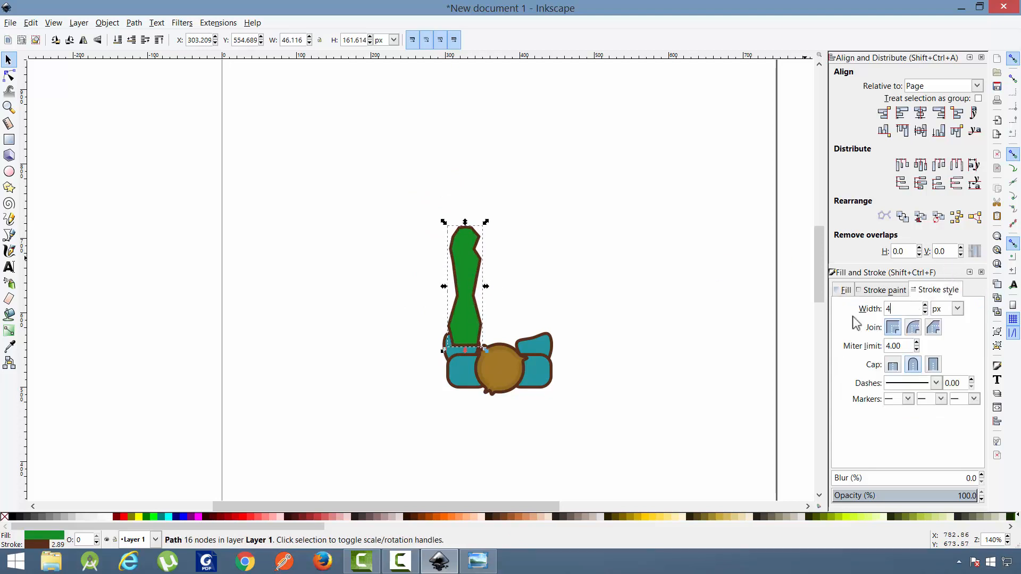
{"action": "scroll", "coordinate": [534, 298], "scroll_direction": "up", "scroll_amount": 2, "text": "ctrl"}
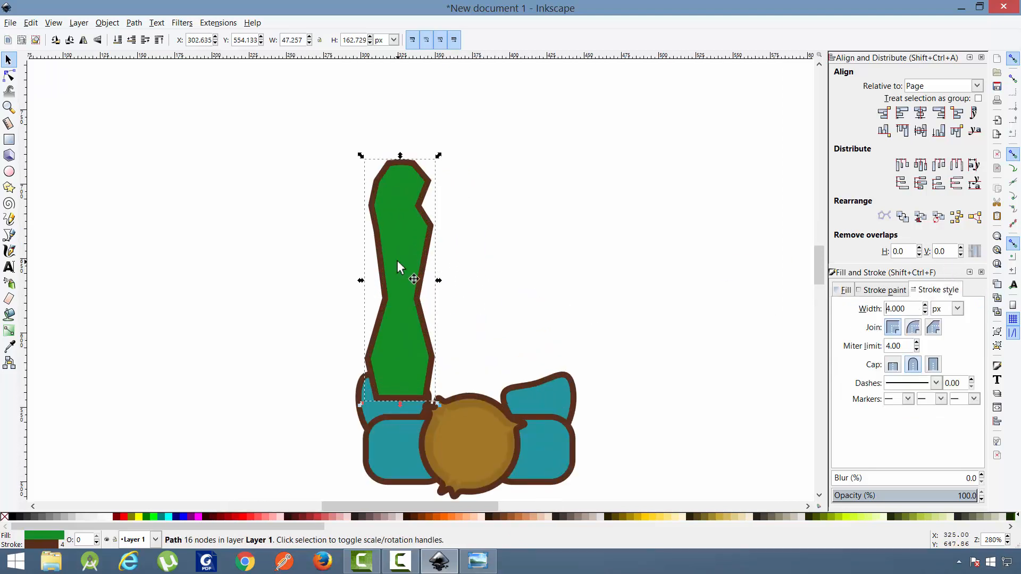
{"action": "left_click", "coordinate": [108, 23]}
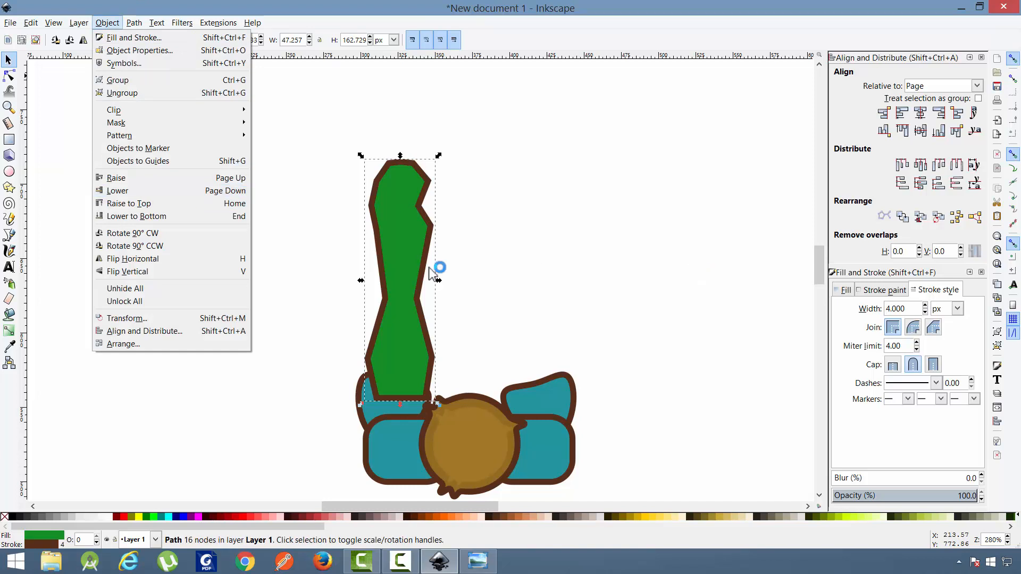
{"action": "left_click", "coordinate": [556, 245]}
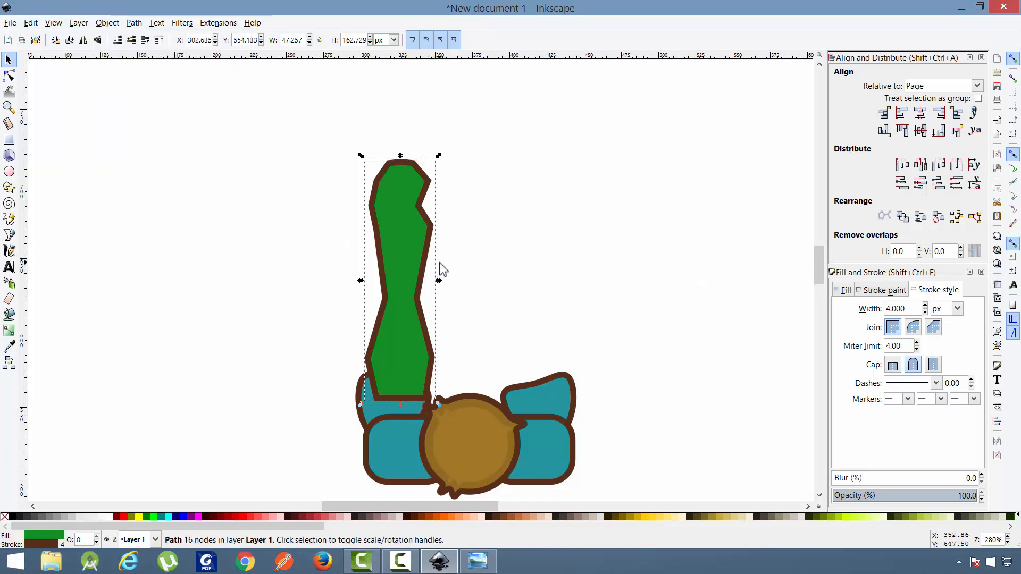
{"action": "key", "text": "ctrl+z"}
{"action": "key", "text": "ctrl+z"}
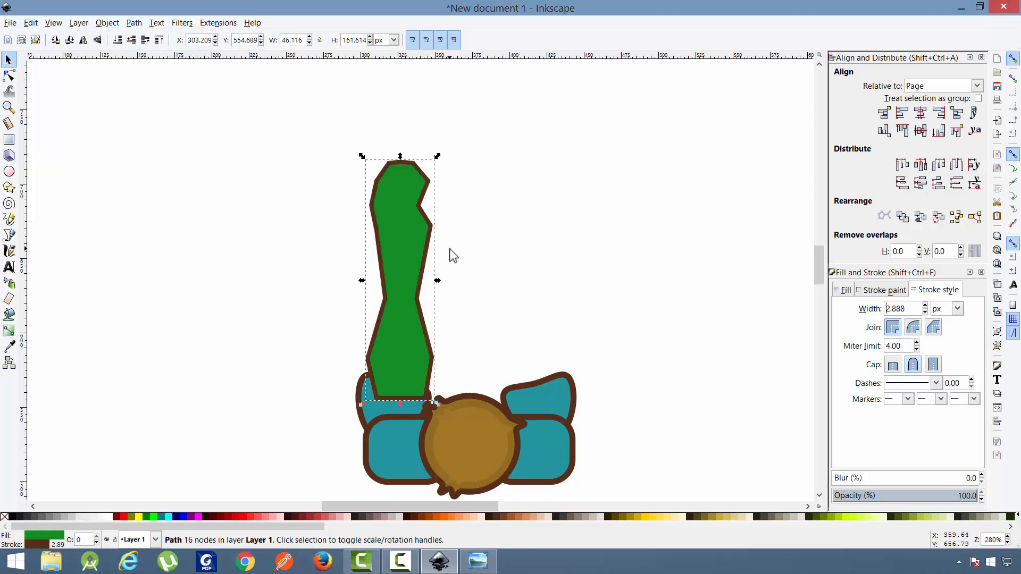
- Lower the green arm in the stacking order so its base sits behind the left teal sleeve
{"action": "left_click", "coordinate": [400, 244]}
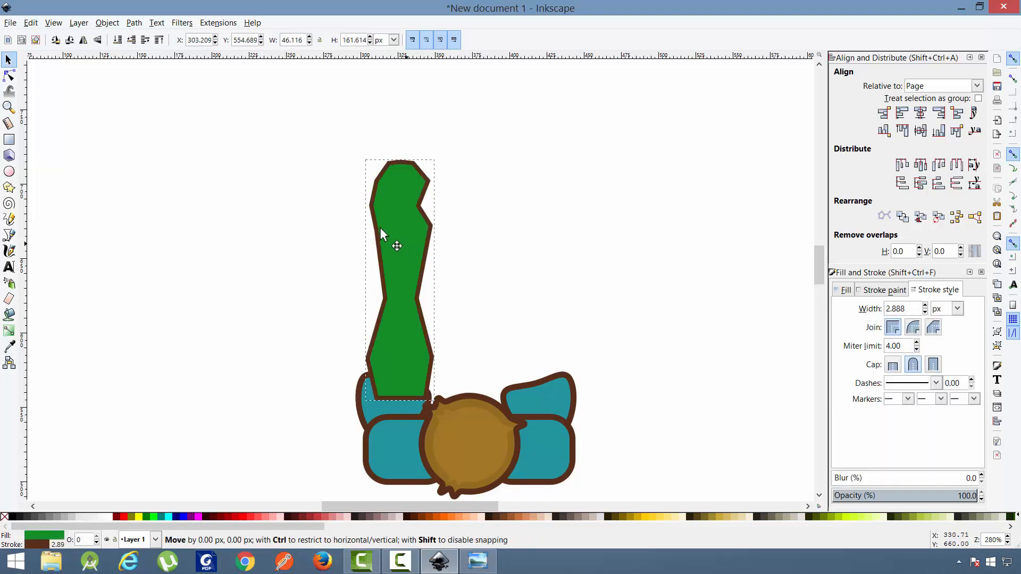
{"action": "left_click", "coordinate": [107, 23]}
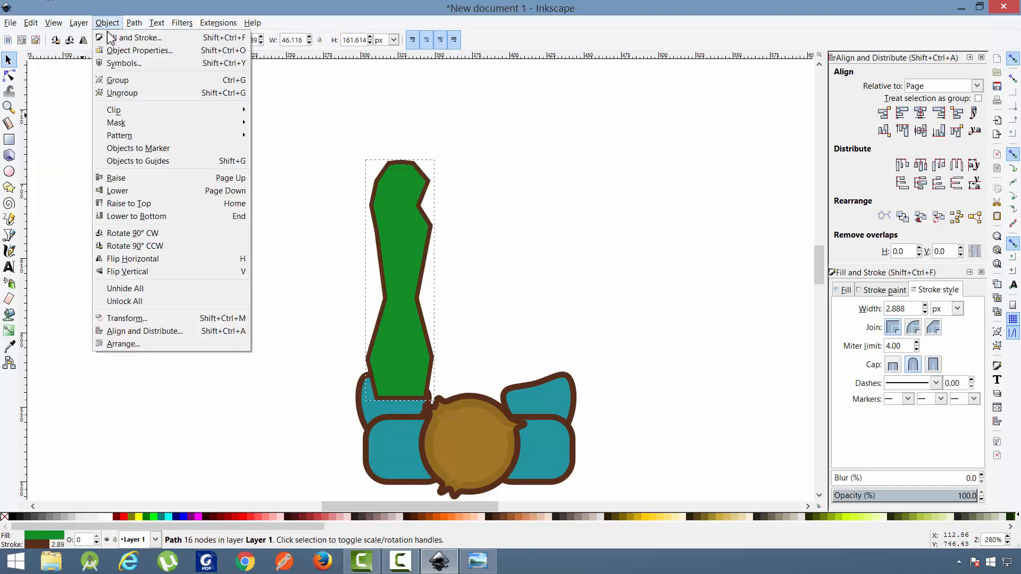
{"action": "left_click", "coordinate": [165, 189]}
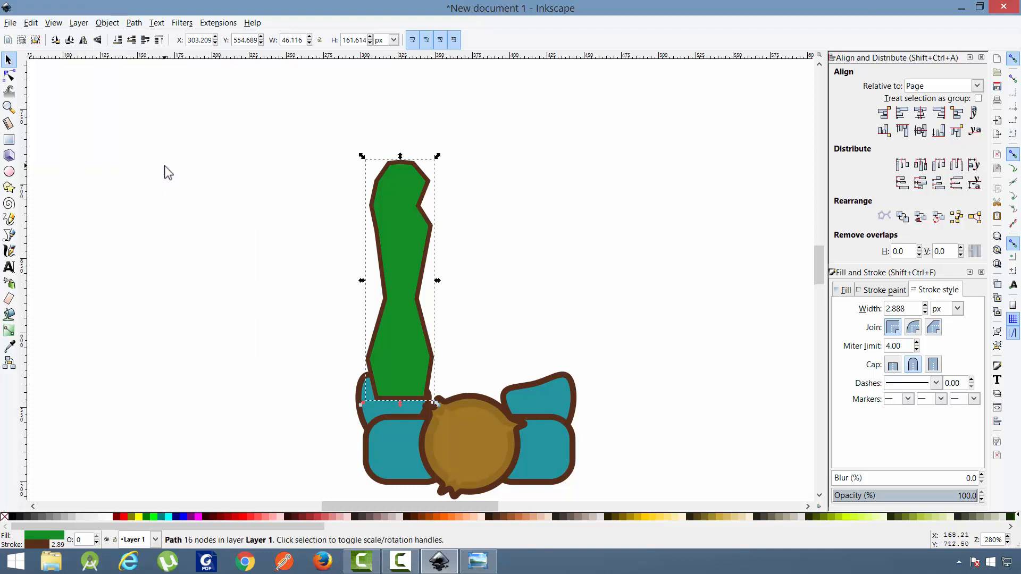
{"action": "key", "text": "Page_Down"}
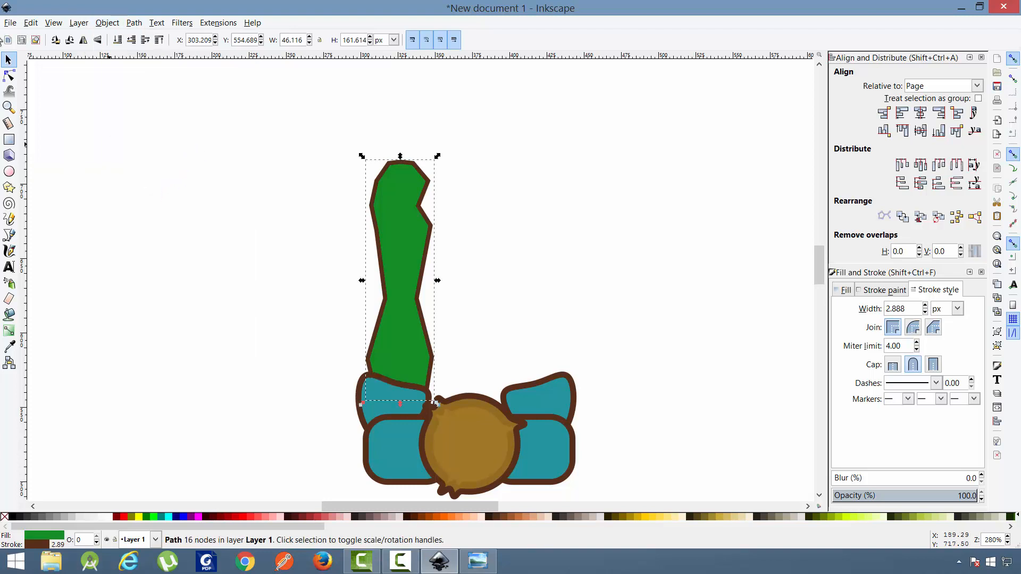
- Set the arm's rotation centre on the left sleeve and rotate the arm so its hand leans slightly toward the character's centre line
{"action": "left_click", "coordinate": [406, 252]}
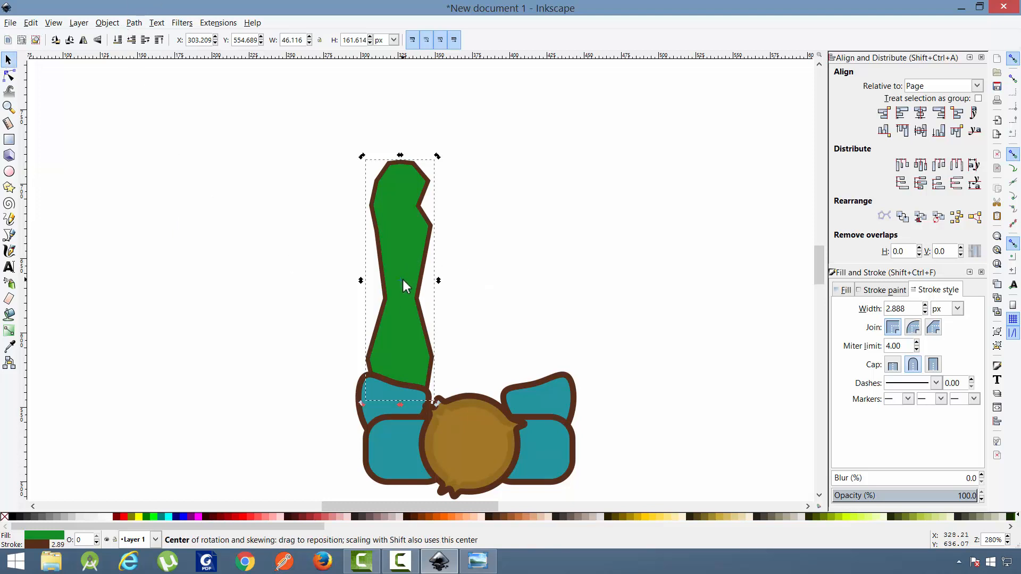
{"action": "left_click_drag", "start_coordinate": [402, 280], "coordinate": [402, 307]}
{"action": "left_click_drag", "start_coordinate": [391, 388], "coordinate": [391, 384]}
{"action": "left_click_drag", "start_coordinate": [437, 156], "coordinate": [478, 176]}
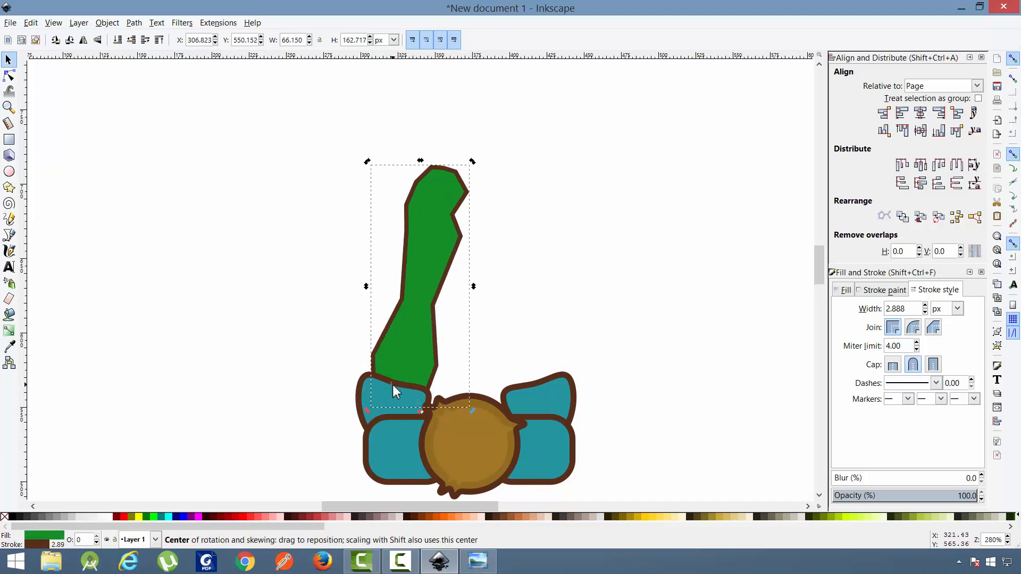
{"action": "mouse_move", "coordinate": [392, 384]}
{"action": "left_mouse_down"}
{"action": "mouse_move", "coordinate": [399, 390]}
{"action": "mouse_move", "coordinate": [397, 376]}
{"action": "left_mouse_up"}
{"action": "mouse_move", "coordinate": [478, 166]}
{"action": "left_mouse_down"}
{"action": "mouse_move", "coordinate": [410, 154]}
{"action": "mouse_move", "coordinate": [485, 166]}
{"action": "mouse_move", "coordinate": [516, 205]}
{"action": "mouse_move", "coordinate": [483, 167]}
{"action": "mouse_move", "coordinate": [439, 155]}
{"action": "mouse_move", "coordinate": [477, 174]}
{"action": "left_mouse_up"}
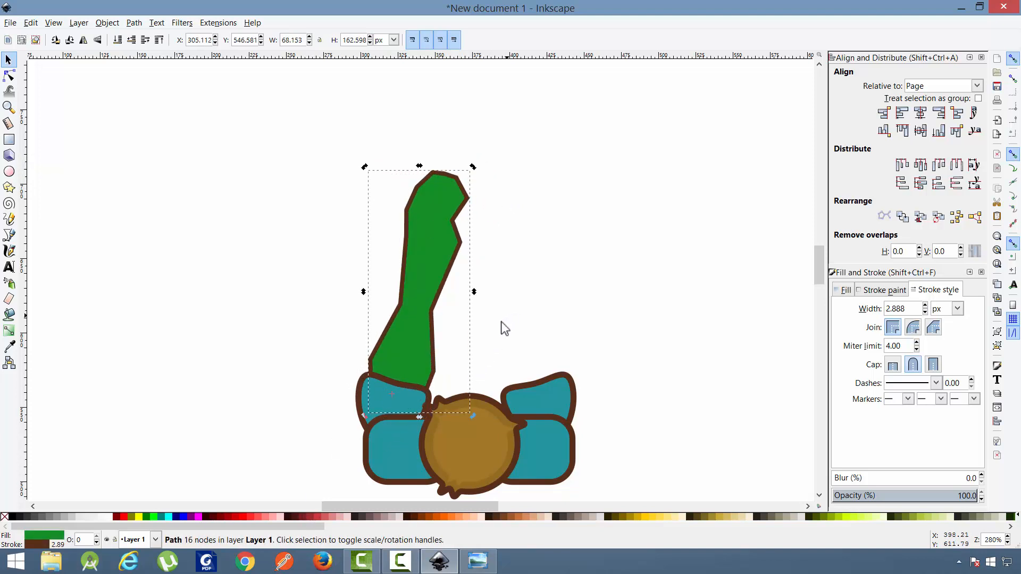
{"action": "left_click_drag", "start_coordinate": [474, 170], "coordinate": [472, 168]}
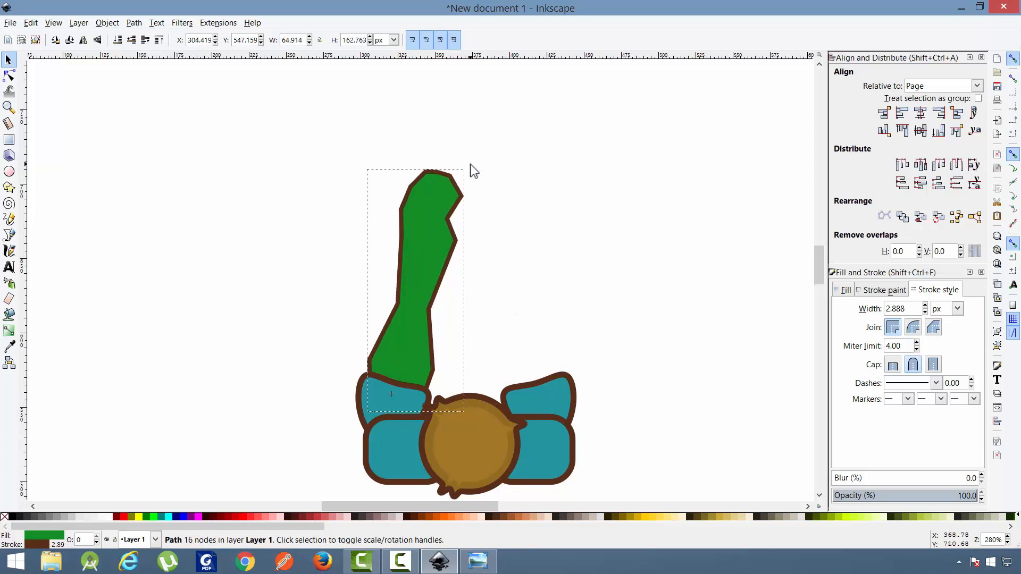
- Duplicate the green arm, flip the copy horizontally and place it behind the right sleeve at X 372.634, Y 547.159 px
{"action": "left_click", "coordinate": [518, 215]}
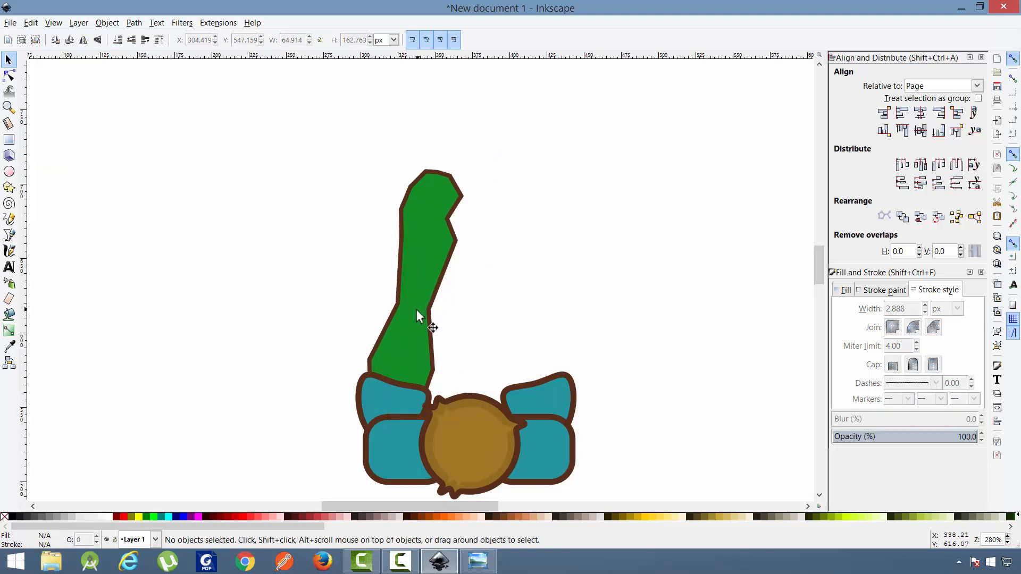
{"action": "left_click", "coordinate": [410, 343]}
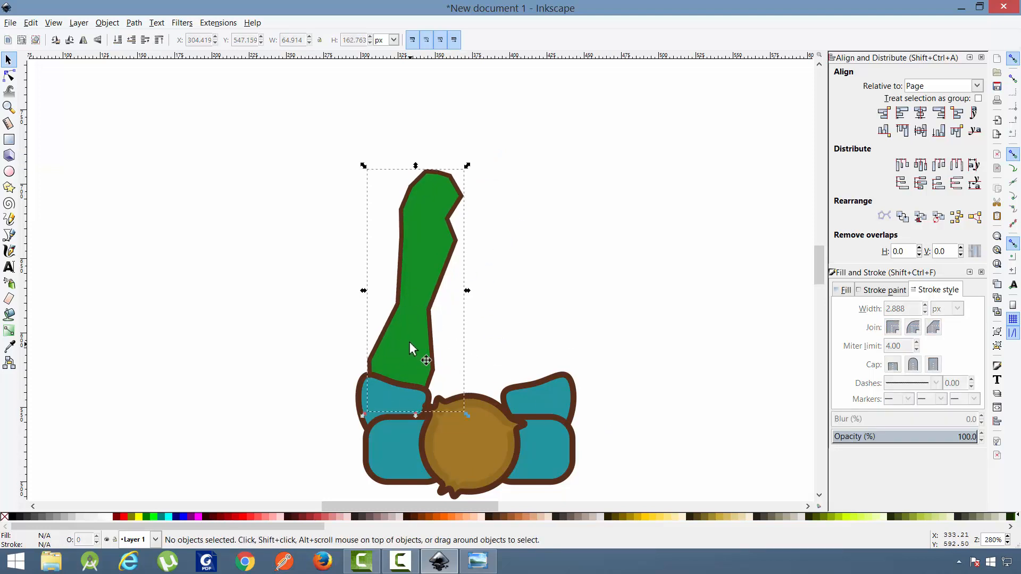
{"action": "right_click", "coordinate": [416, 306]}
{"action": "left_click", "coordinate": [461, 391]}
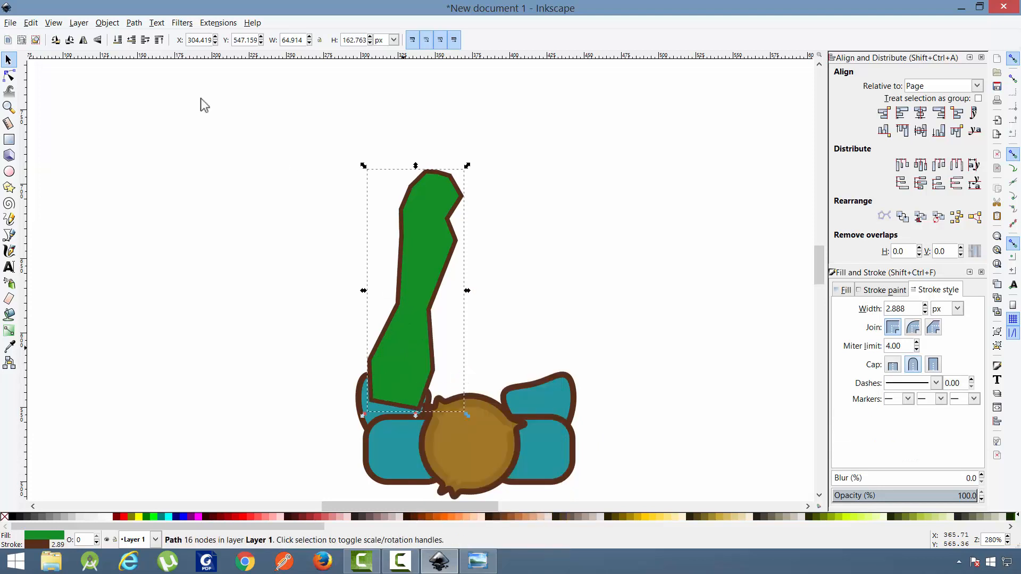
{"action": "left_click", "coordinate": [82, 41]}
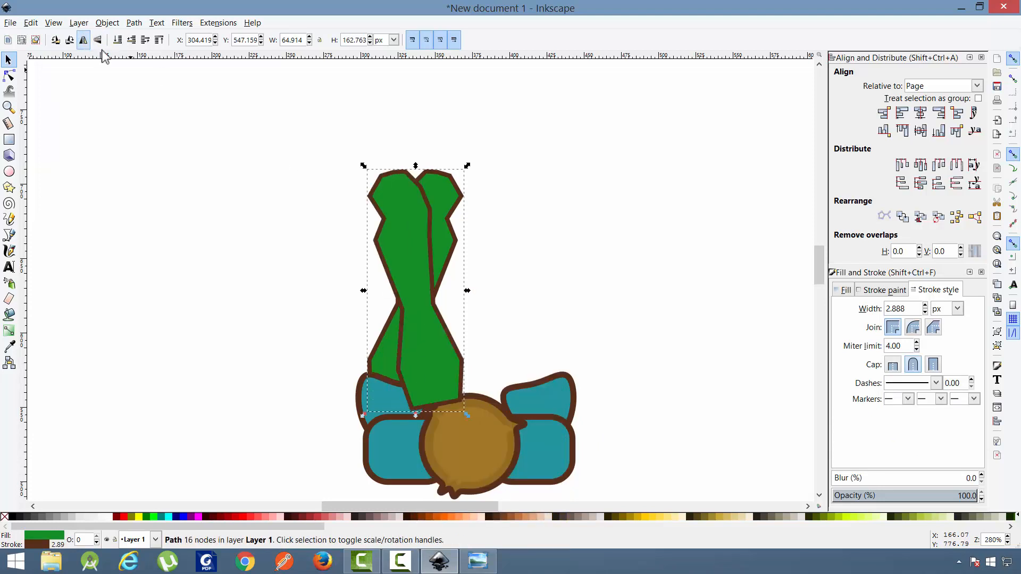
{"action": "left_click_drag", "start_coordinate": [424, 360], "coordinate": [512, 402]}
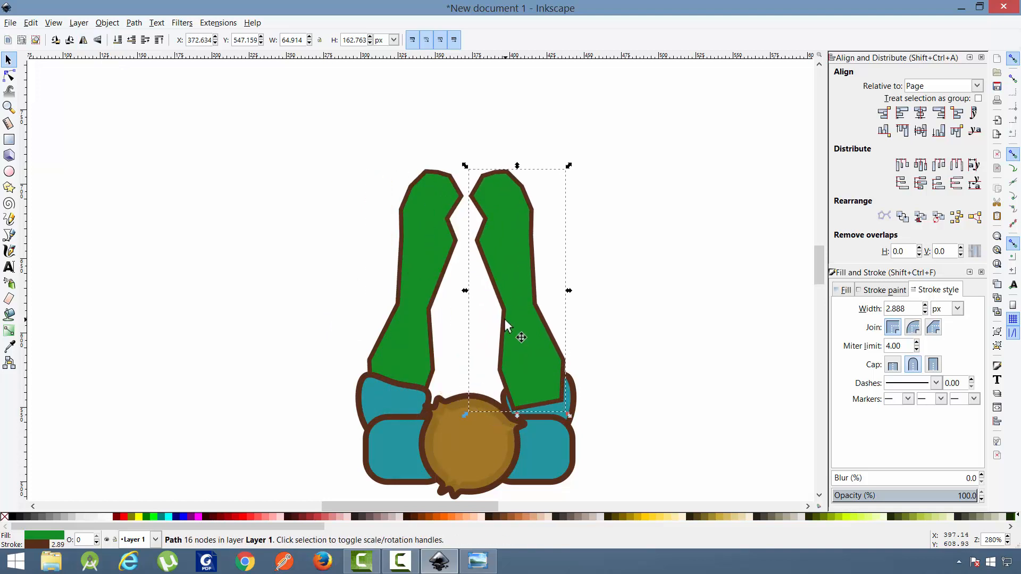
{"action": "key", "text": "Page_Down"}
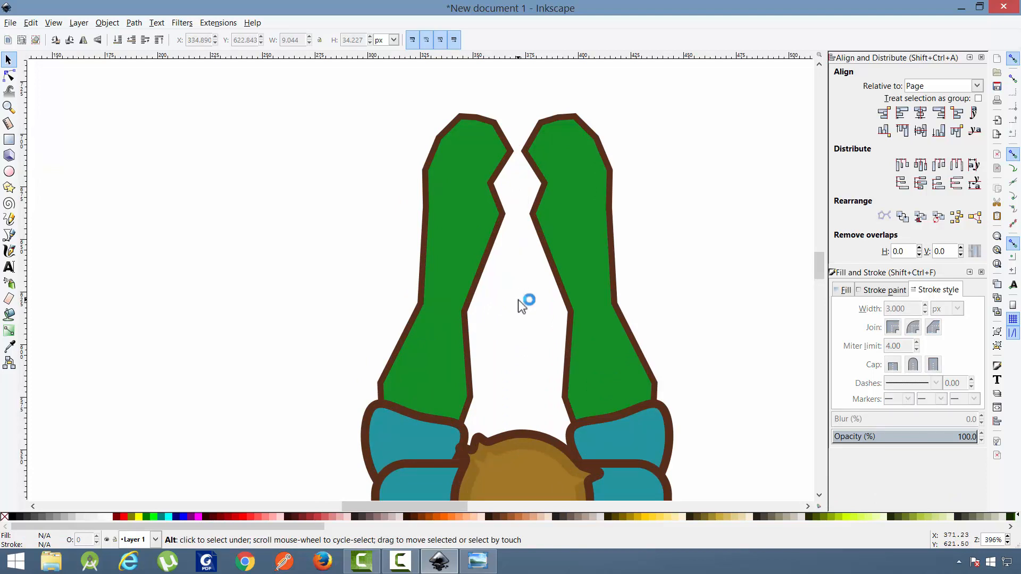
- Draw a rectangle about 43 by 88 px in the empty area beside the character and set its stroke width to 4 px
{"action": "scroll", "coordinate": [518, 307], "scroll_direction": "down", "scroll_amount": 1}
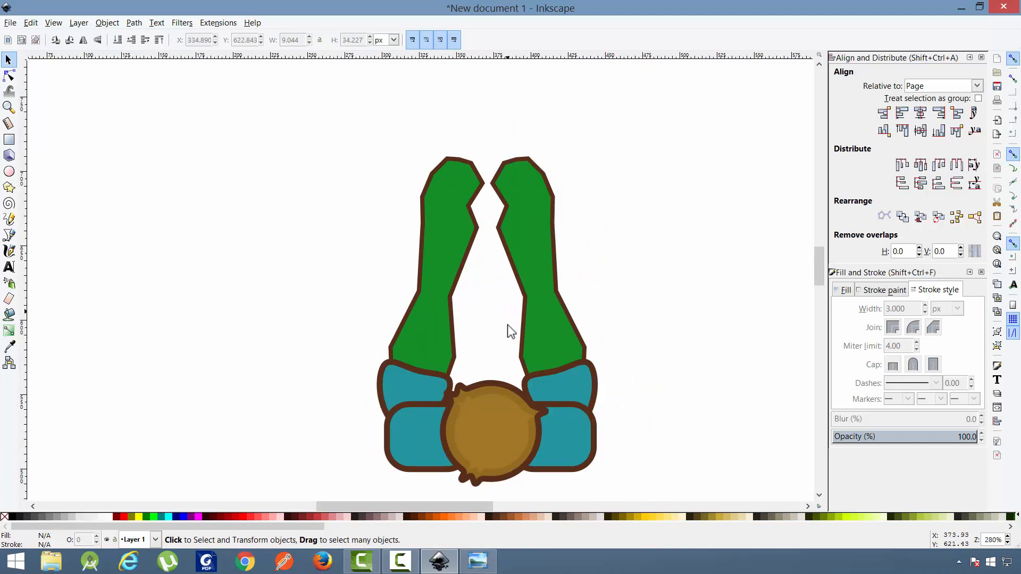
{"action": "left_click_drag", "start_coordinate": [477, 323], "coordinate": [387, 264]}
{"action": "scroll", "coordinate": [395, 273], "scroll_direction": "down", "scroll_amount": 1}
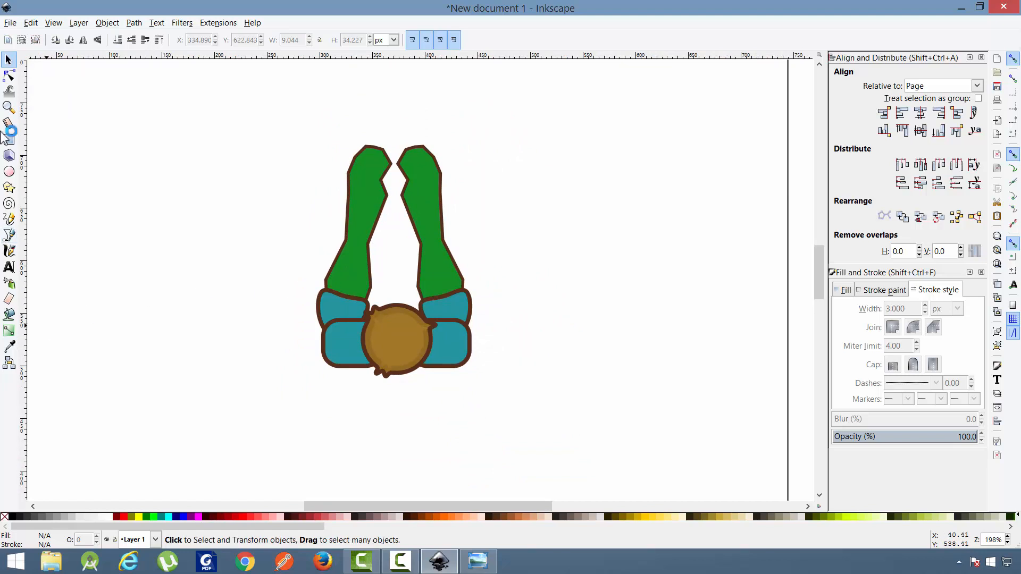
{"action": "left_click_drag", "start_coordinate": [142, 195], "coordinate": [191, 192]}
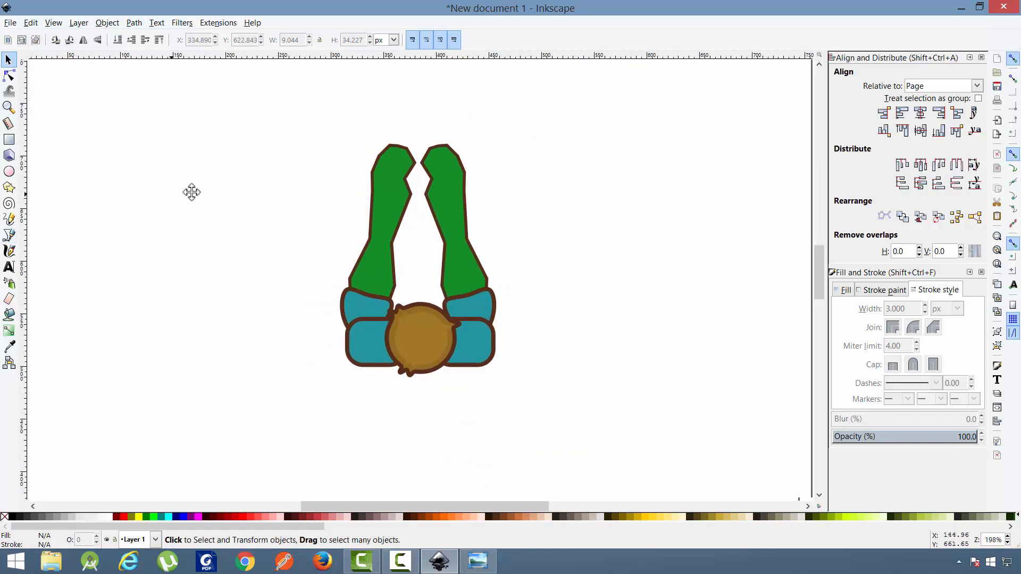
{"action": "left_click", "coordinate": [11, 140]}
{"action": "mouse_move", "coordinate": [205, 197]}
{"action": "left_mouse_down"}
{"action": "mouse_move", "coordinate": [264, 273]}
{"action": "mouse_move", "coordinate": [250, 307]}
{"action": "mouse_move", "coordinate": [252, 289]}
{"action": "left_mouse_up"}
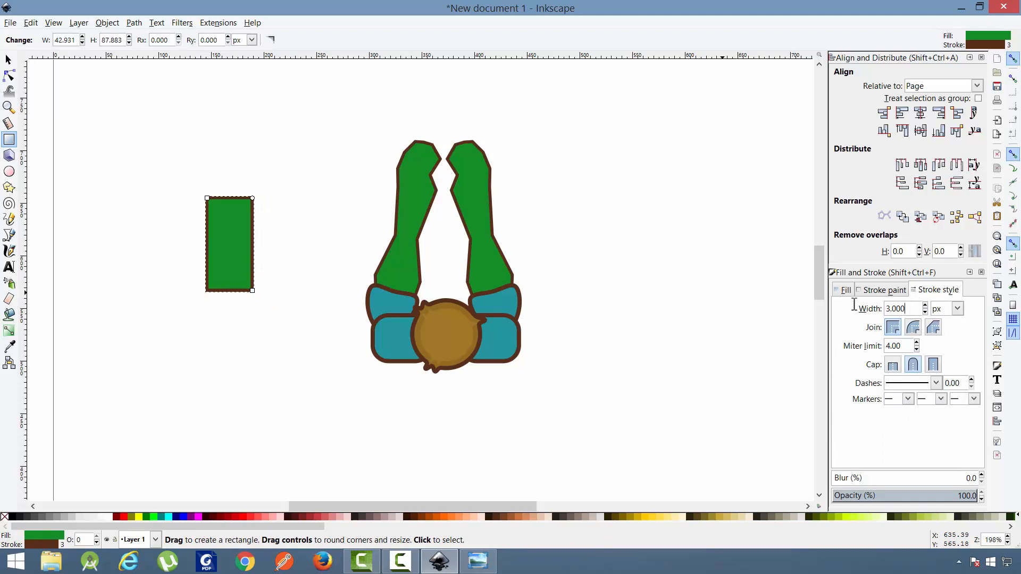
{"action": "left_click_drag", "start_coordinate": [854, 305], "coordinate": [852, 305]}
{"action": "type", "text": "4"}
{"action": "key", "text": "Return"}
- Change the rectangle's flat fill to light grey with CMYK 0, 0, 0, 29 (b6b6b6ff)
{"action": "left_click", "coordinate": [844, 290]}
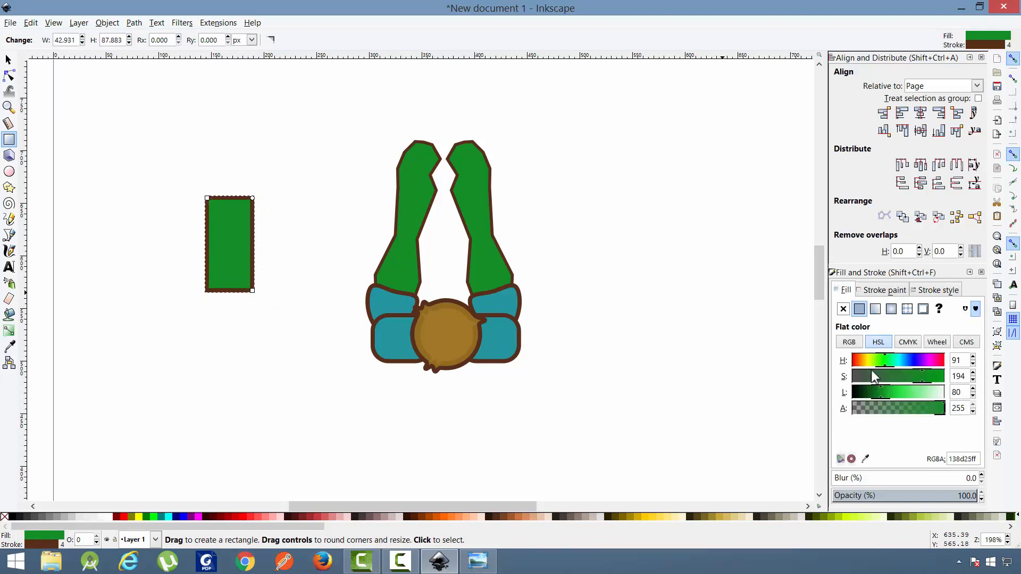
{"action": "left_click", "coordinate": [931, 393]}
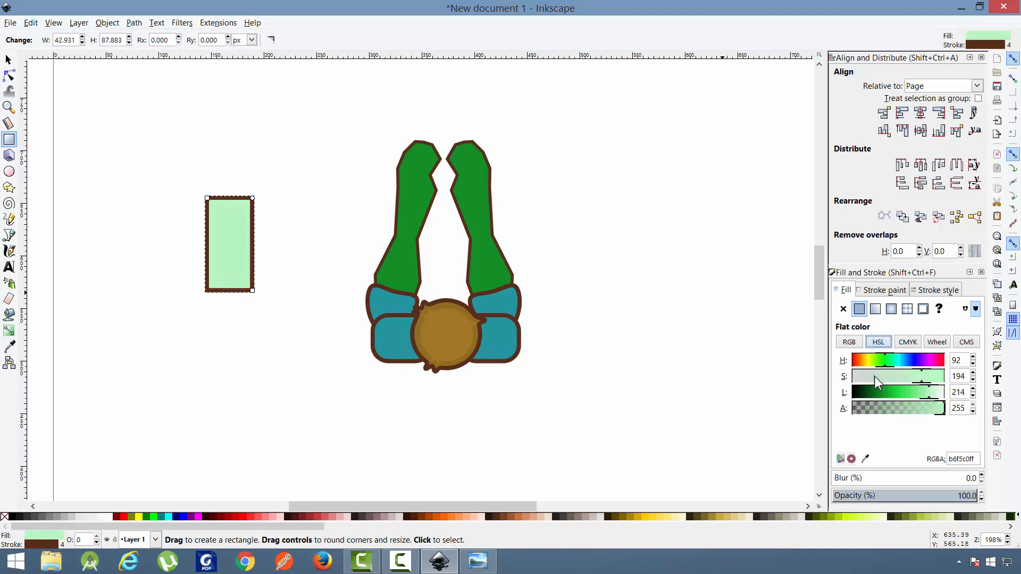
{"action": "left_click_drag", "start_coordinate": [874, 376], "coordinate": [843, 361]}
{"action": "left_click", "coordinate": [908, 342]}
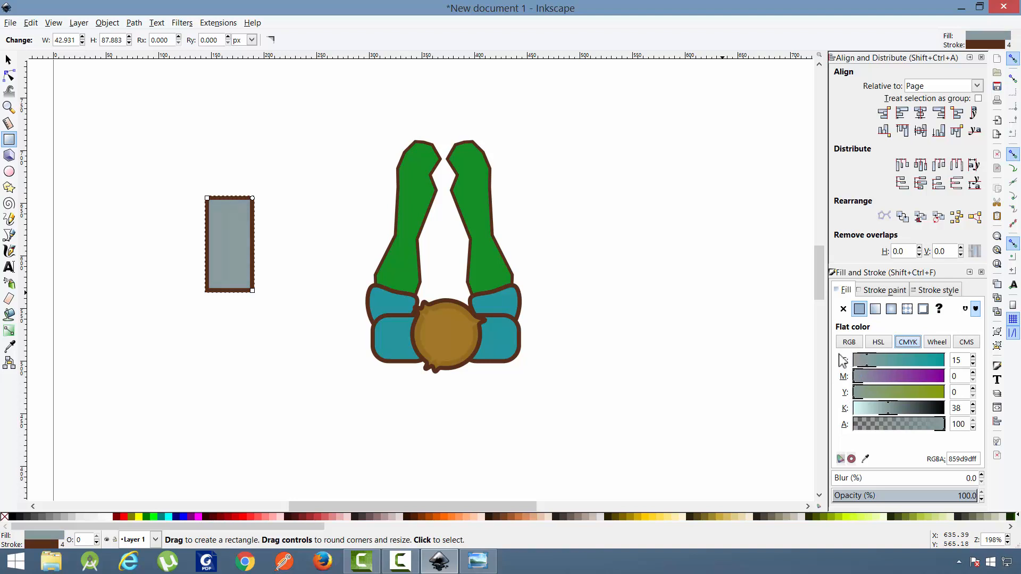
{"action": "left_click_drag", "start_coordinate": [879, 402], "coordinate": [879, 414]}
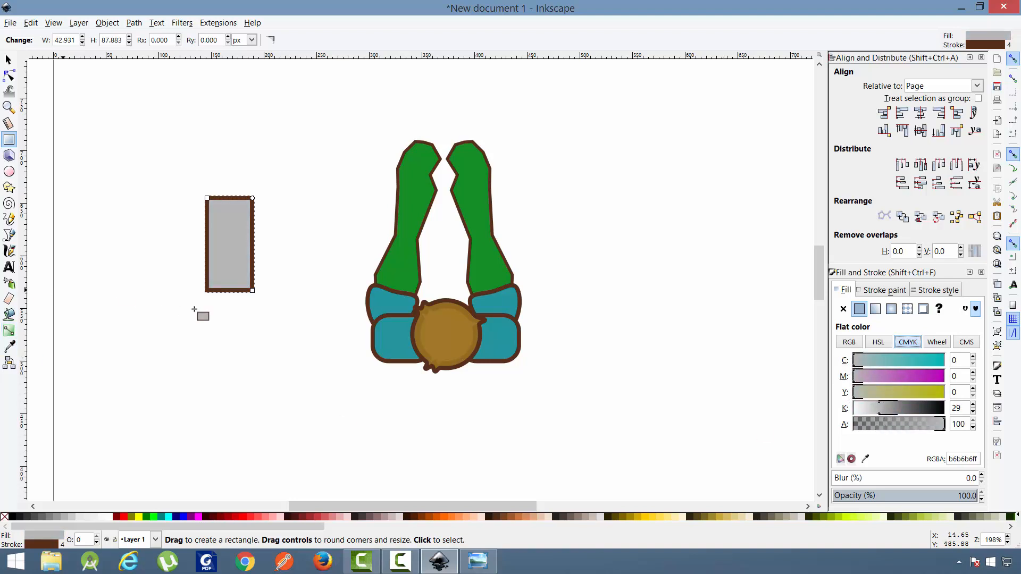
- Convert the grey rectangle to a path and start editing its nodes
{"action": "scroll", "coordinate": [292, 312], "scroll_direction": "up", "scroll_amount": 1}
{"action": "scroll", "coordinate": [294, 312], "scroll_direction": "up", "scroll_amount": 1}
{"action": "left_click_drag", "start_coordinate": [301, 303], "coordinate": [364, 357]}
{"action": "left_click", "coordinate": [134, 23]}
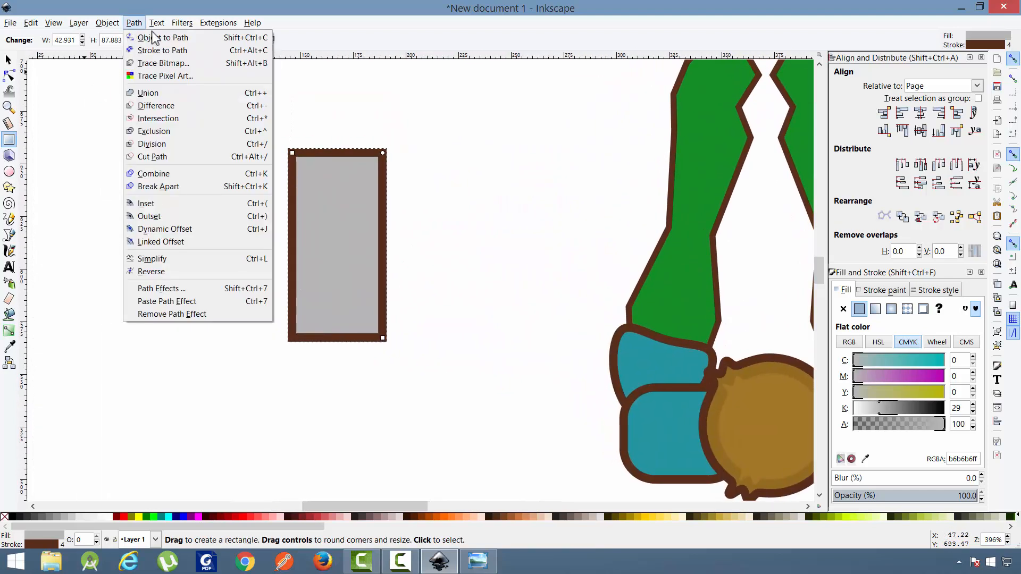
{"action": "left_click", "coordinate": [140, 37]}
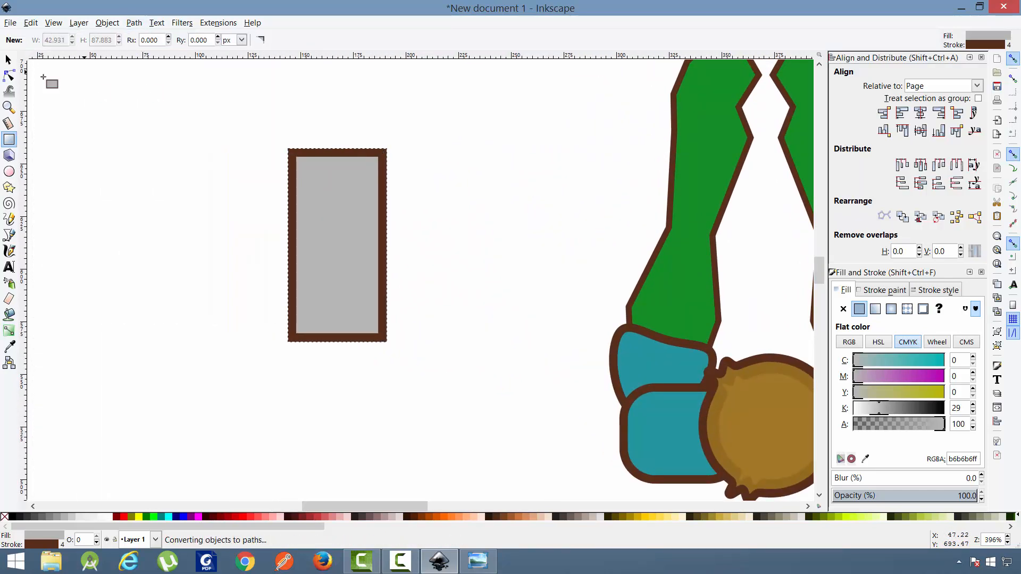
{"action": "left_click", "coordinate": [9, 76]}
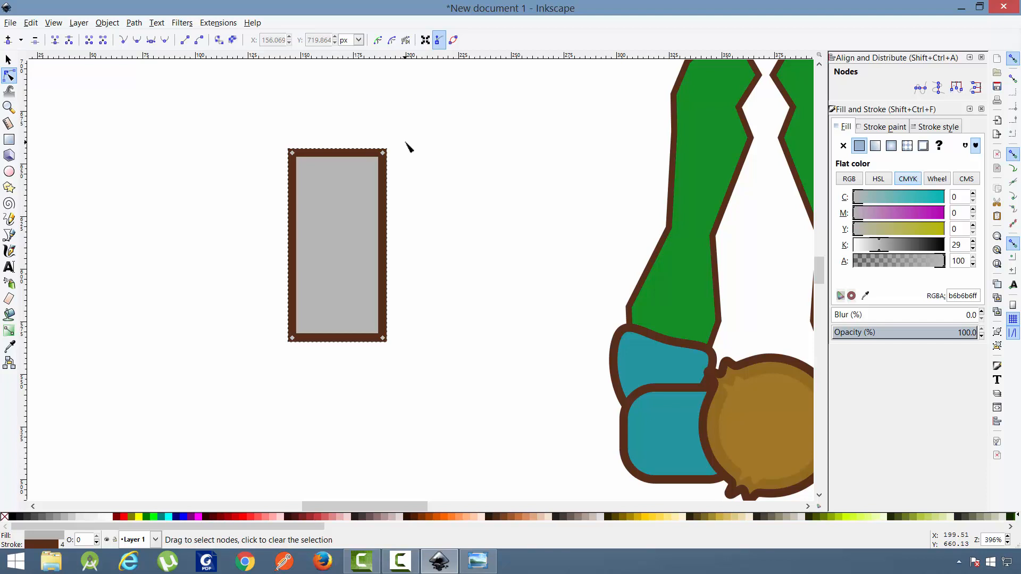
- Try to round the converted rectangle's corners with Rx 30 and Ry 20 px, and reset the corner radii to sharp
{"action": "left_click", "coordinate": [10, 139]}
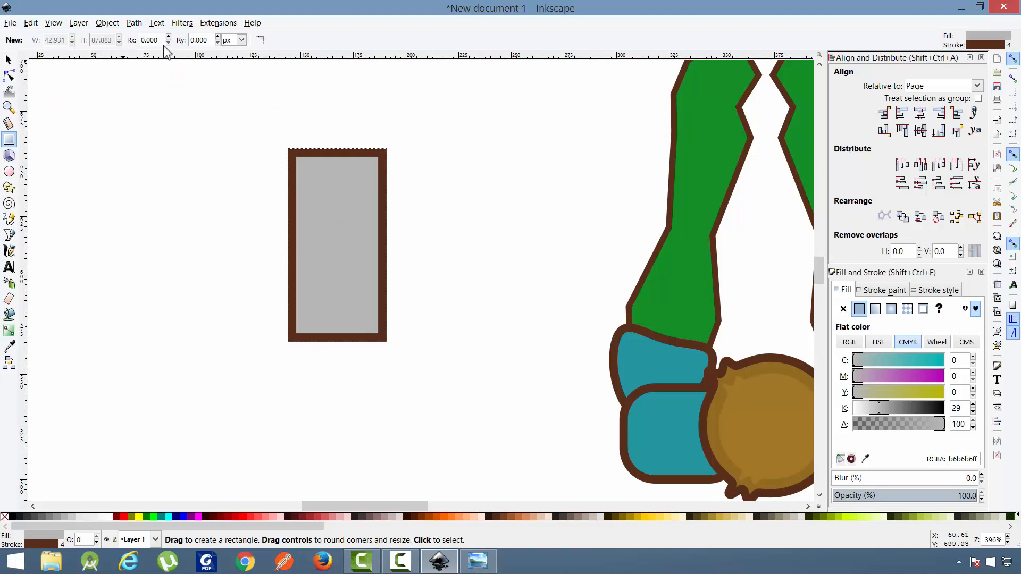
{"action": "left_click", "coordinate": [8, 60]}
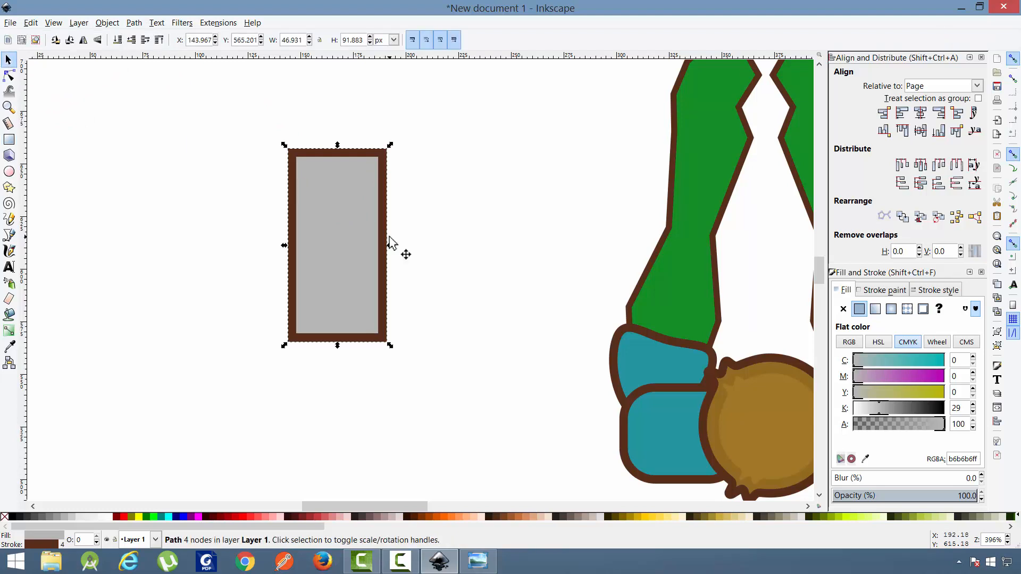
{"action": "left_click", "coordinate": [348, 226]}
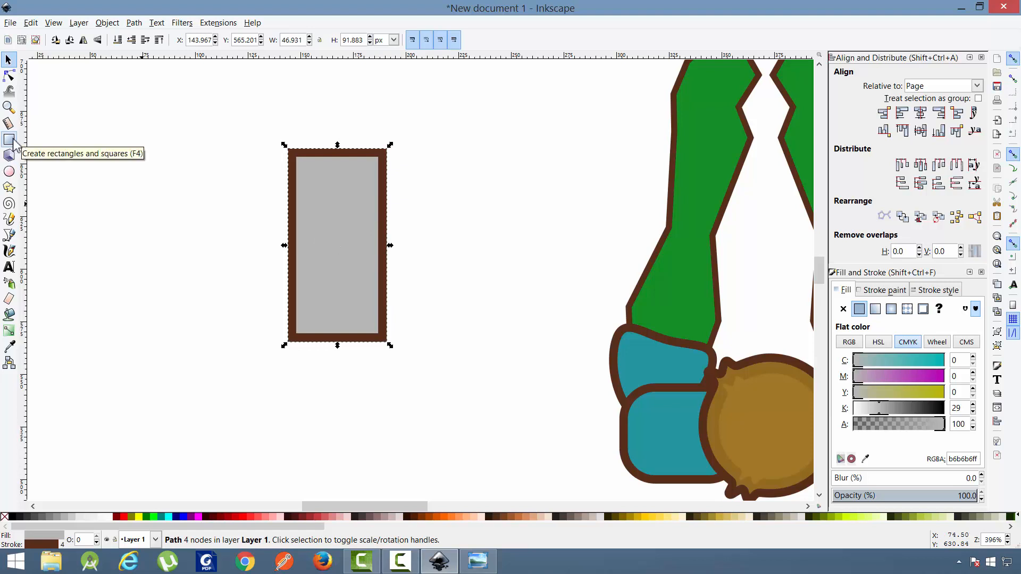
{"action": "left_click", "coordinate": [13, 139]}
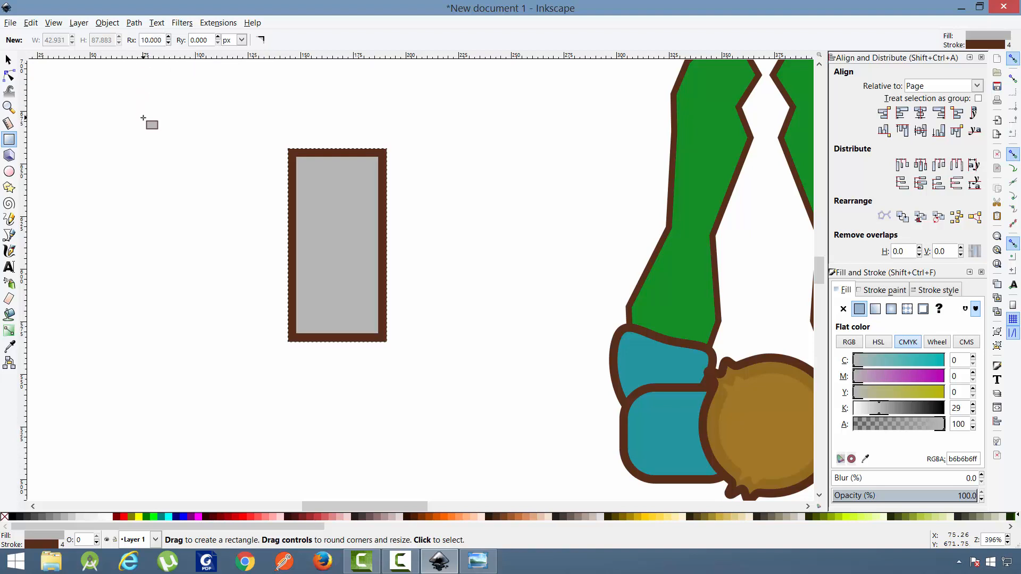
{"action": "left_click", "coordinate": [159, 40]}
{"action": "type", "text": "30"}
{"action": "key", "text": "Return"}
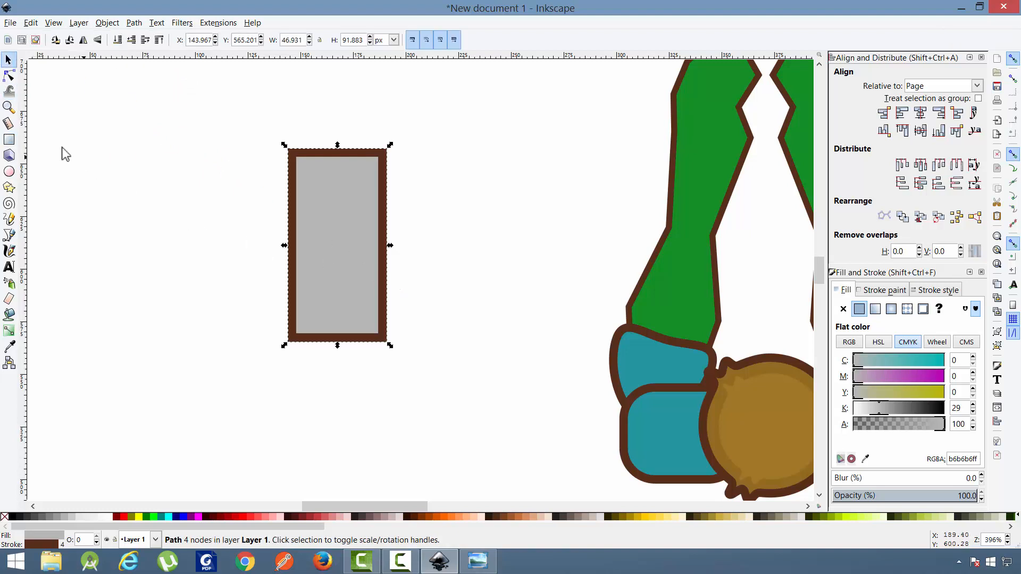
{"action": "left_click", "coordinate": [9, 140]}
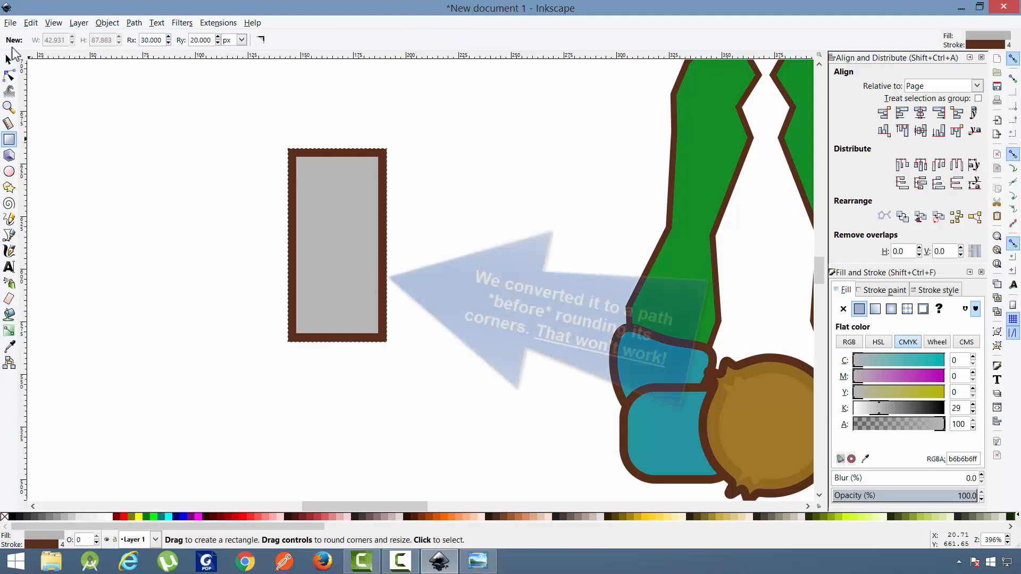
{"action": "left_click", "coordinate": [261, 39]}
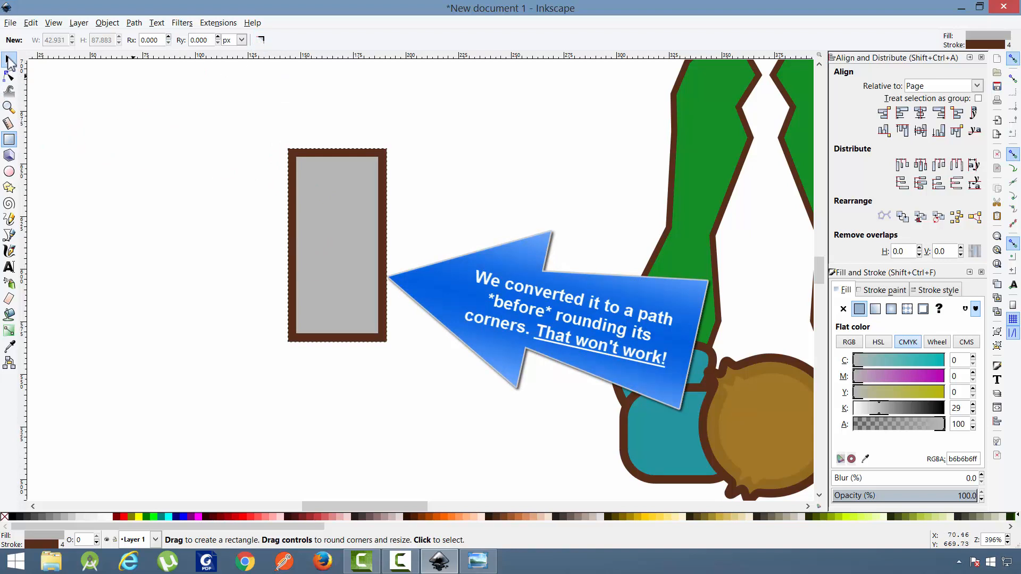
- Delete the converted grey path and draw a new rectangle about 47 by 88 px in its place
{"action": "left_click", "coordinate": [9, 61]}
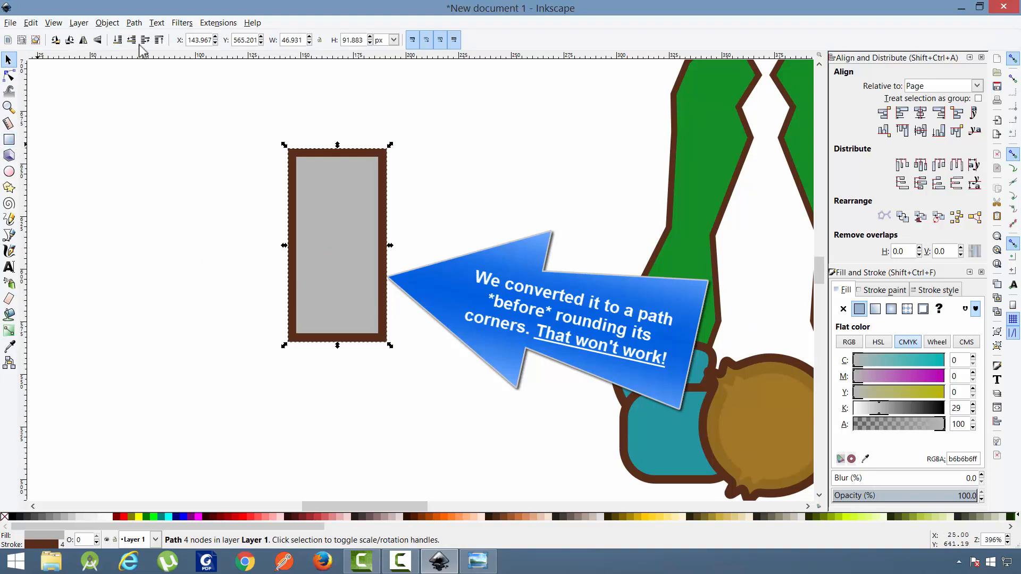
{"action": "key", "text": "Delete"}
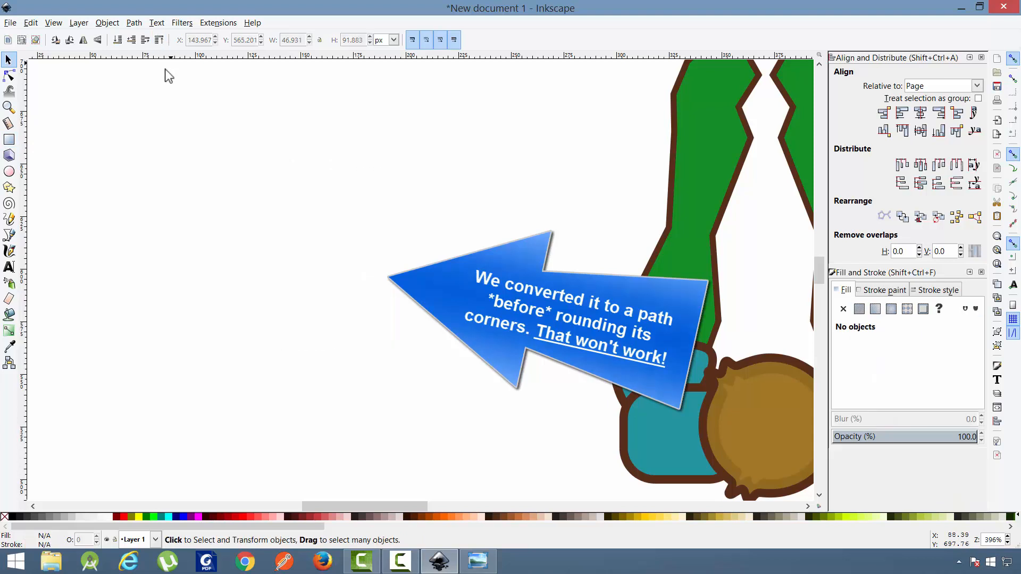
{"action": "left_click", "coordinate": [9, 139]}
{"action": "left_click_drag", "start_coordinate": [215, 164], "coordinate": [322, 355]}
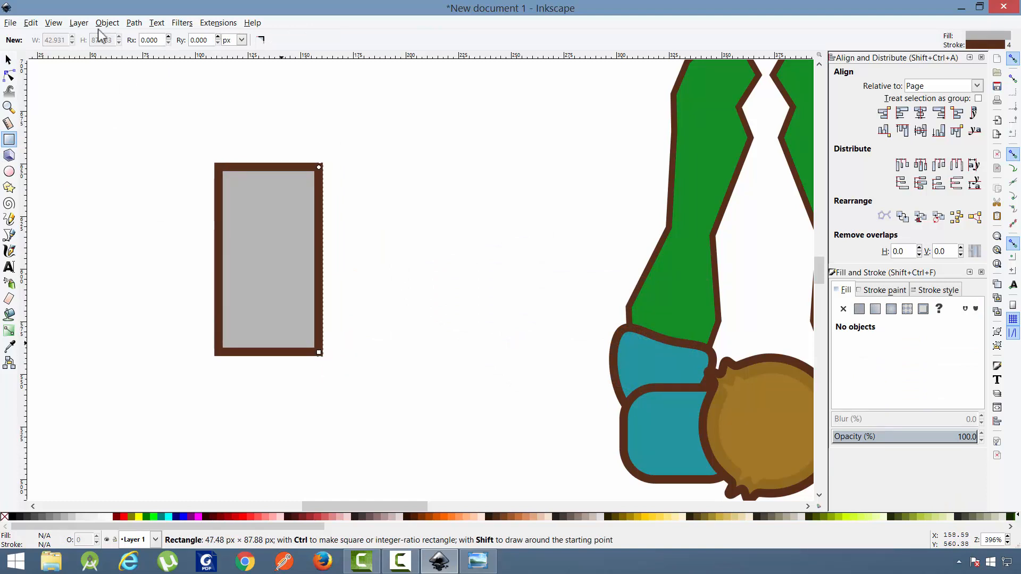
- Round the grey rectangle's corners with a horizontal radius Rx of 10 px
{"action": "key", "text": "s"}
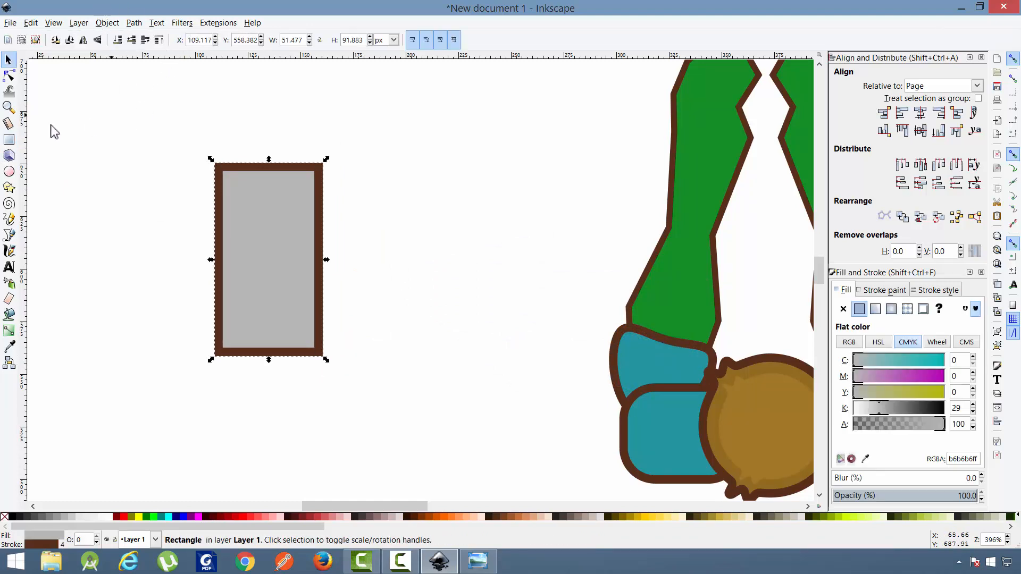
{"action": "left_click", "coordinate": [9, 139]}
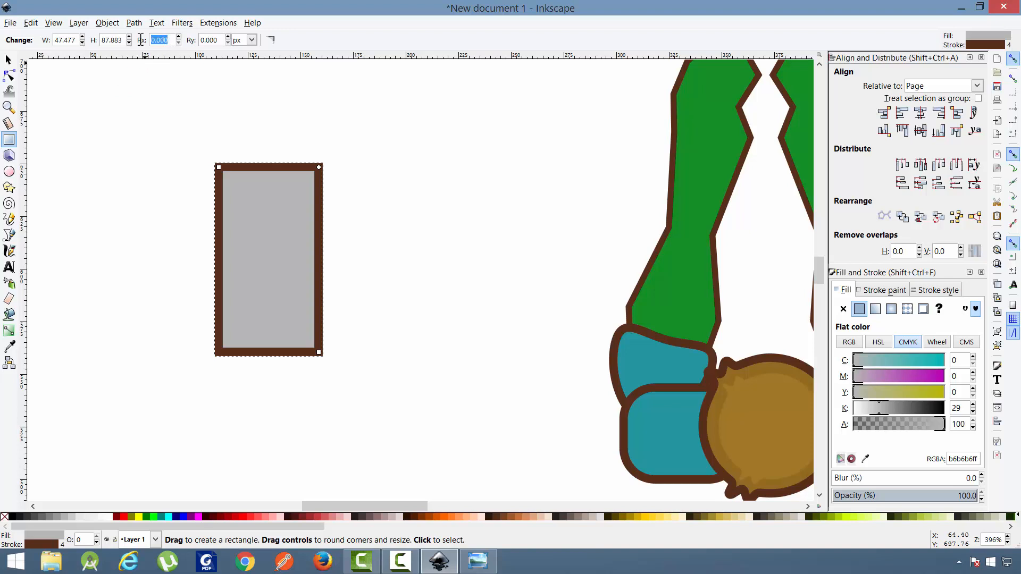
{"action": "type", "text": "10"}
{"action": "key", "text": "Return"}
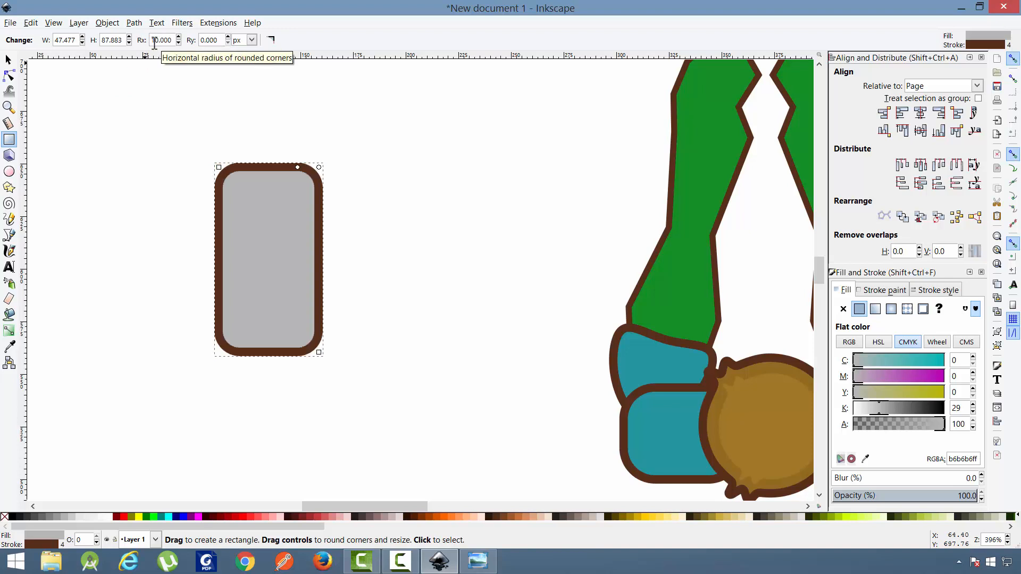
- Convert the rounded grey rectangle to a path
{"action": "left_click", "coordinate": [174, 25]}
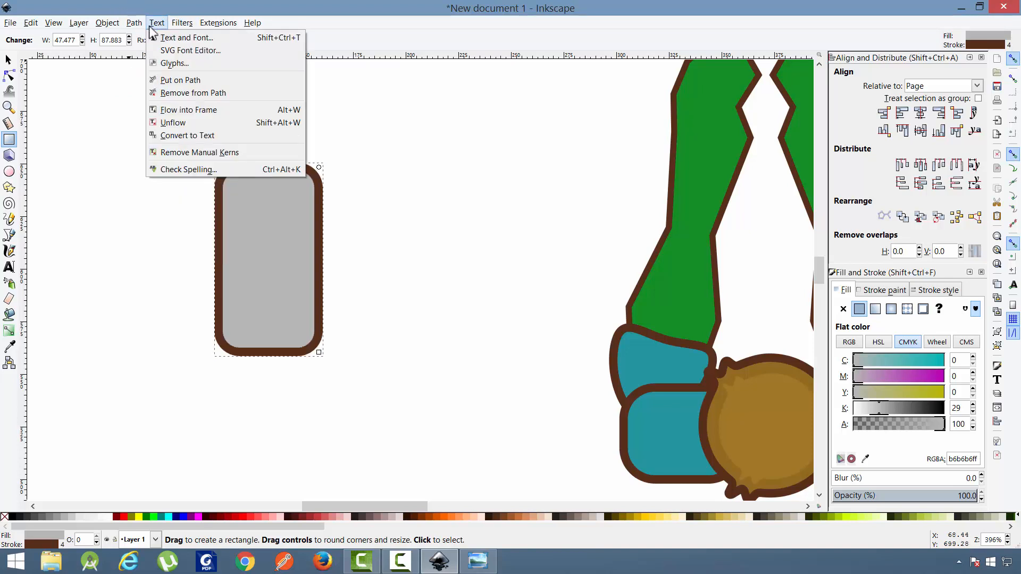
{"action": "mouse_move", "coordinate": [134, 23]}
{"action": "left_click", "coordinate": [150, 38]}
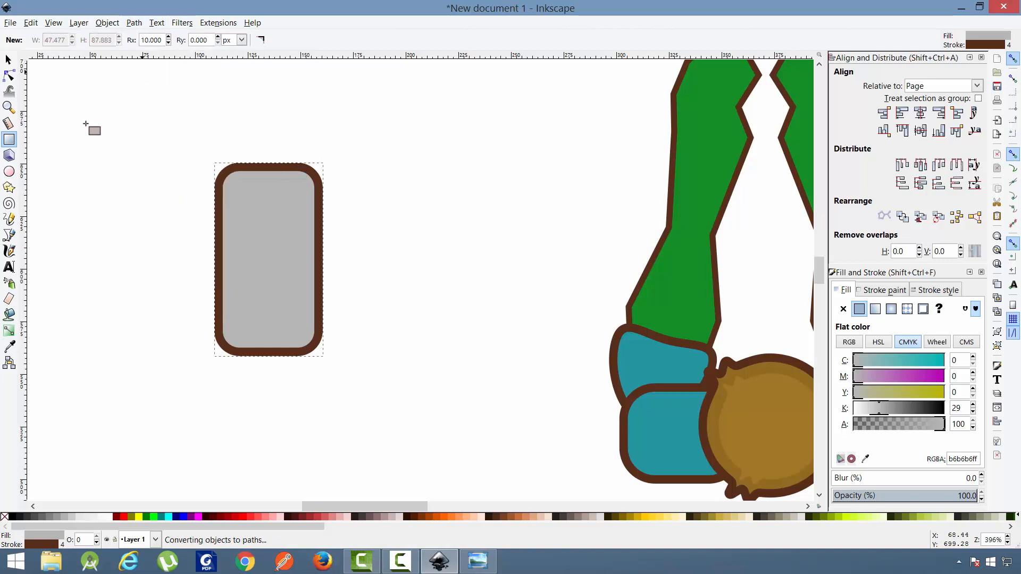
- Taper the grey path by moving its upper side nodes slightly outward and its lower corner nodes slightly inward
{"action": "left_click", "coordinate": [9, 76]}
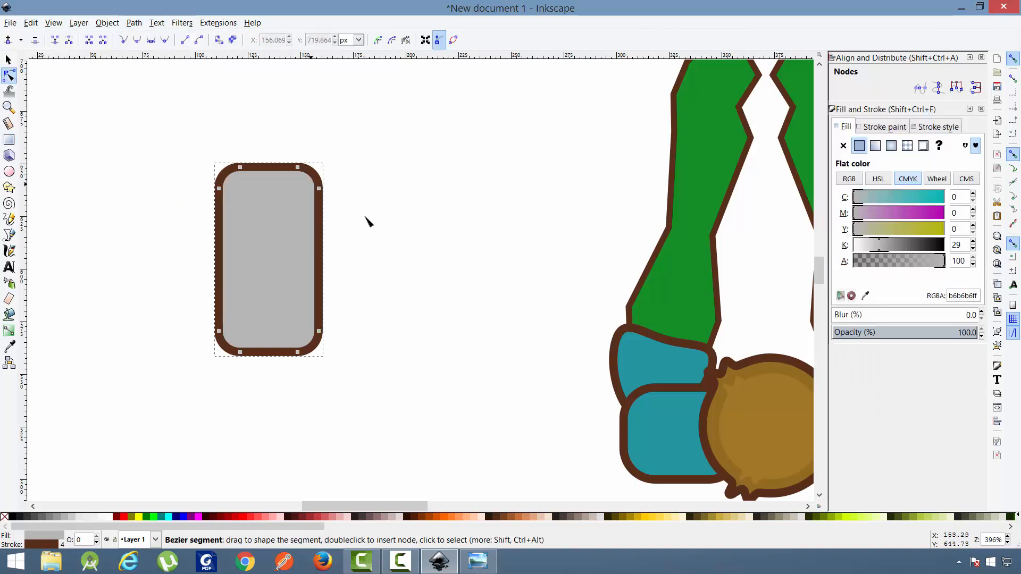
{"action": "left_click_drag", "start_coordinate": [357, 134], "coordinate": [326, 191]}
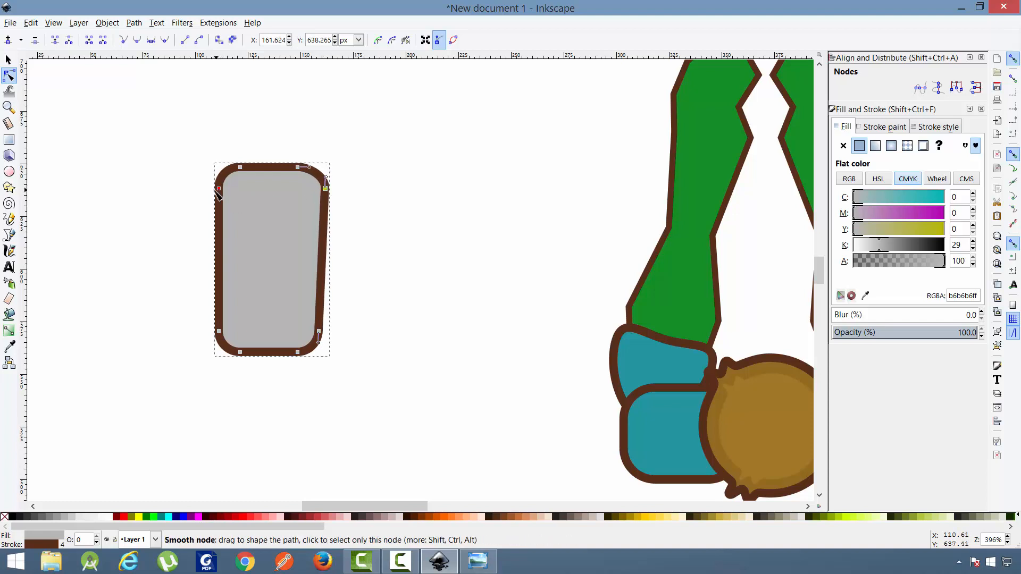
{"action": "left_click_drag", "start_coordinate": [218, 191], "coordinate": [236, 220]}
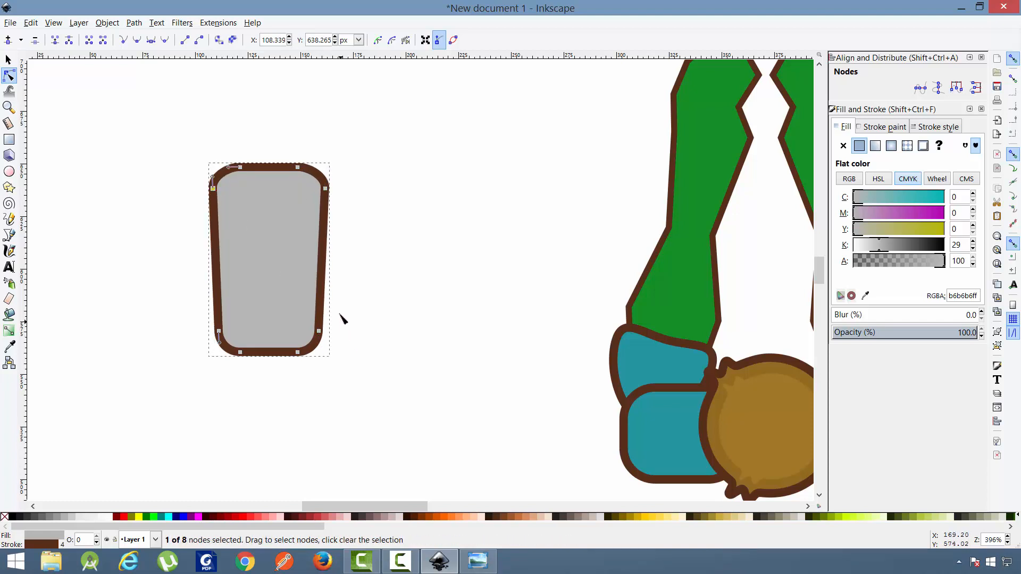
{"action": "left_click_drag", "start_coordinate": [340, 311], "coordinate": [273, 375]}
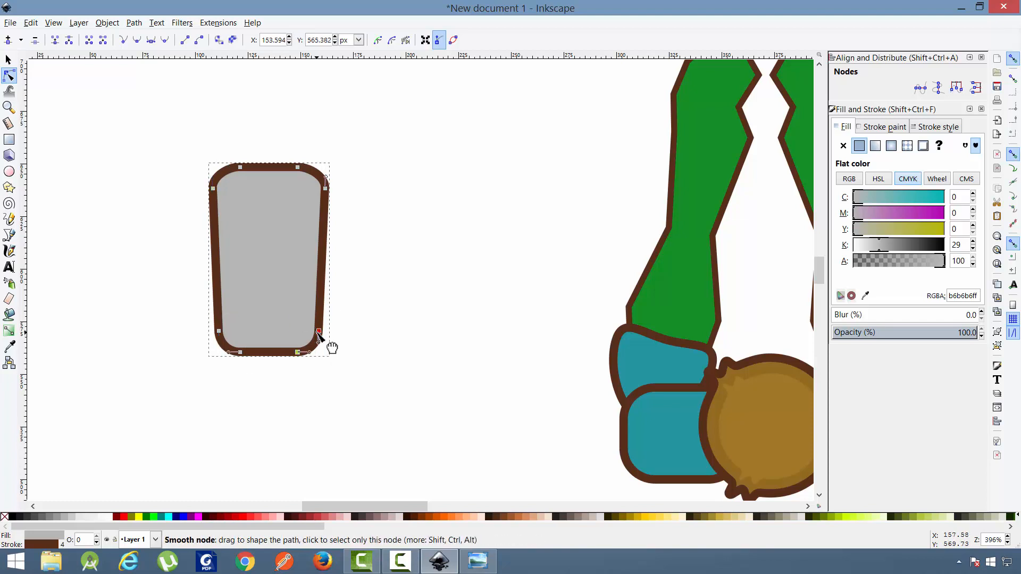
{"action": "left_click_drag", "start_coordinate": [315, 332], "coordinate": [313, 333]}
{"action": "left_click_drag", "start_coordinate": [187, 325], "coordinate": [243, 354]}
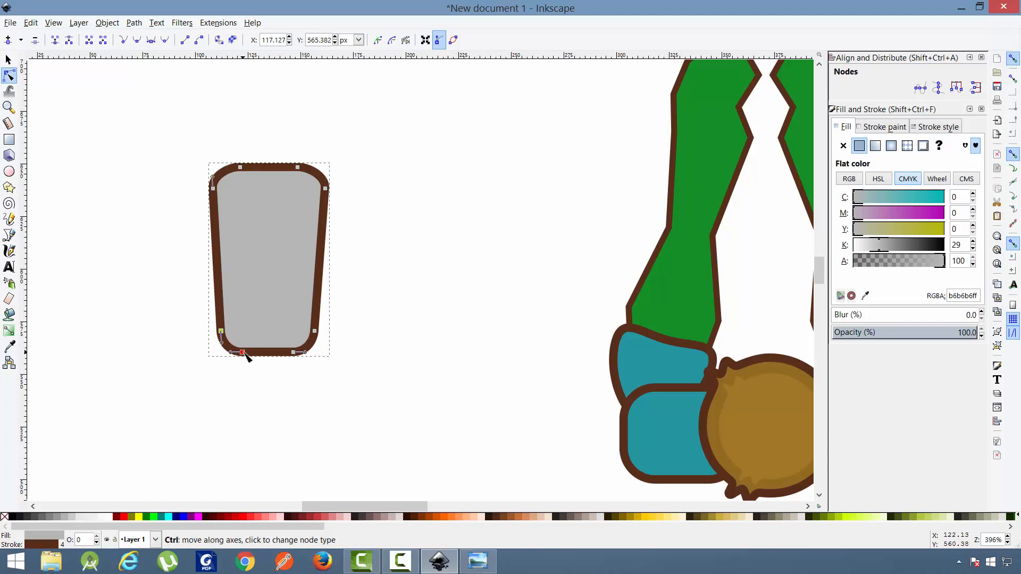
- Raise the two nodes of the grey path's top edge straight up by about 4 px
{"action": "left_click_drag", "start_coordinate": [304, 139], "coordinate": [236, 219]}
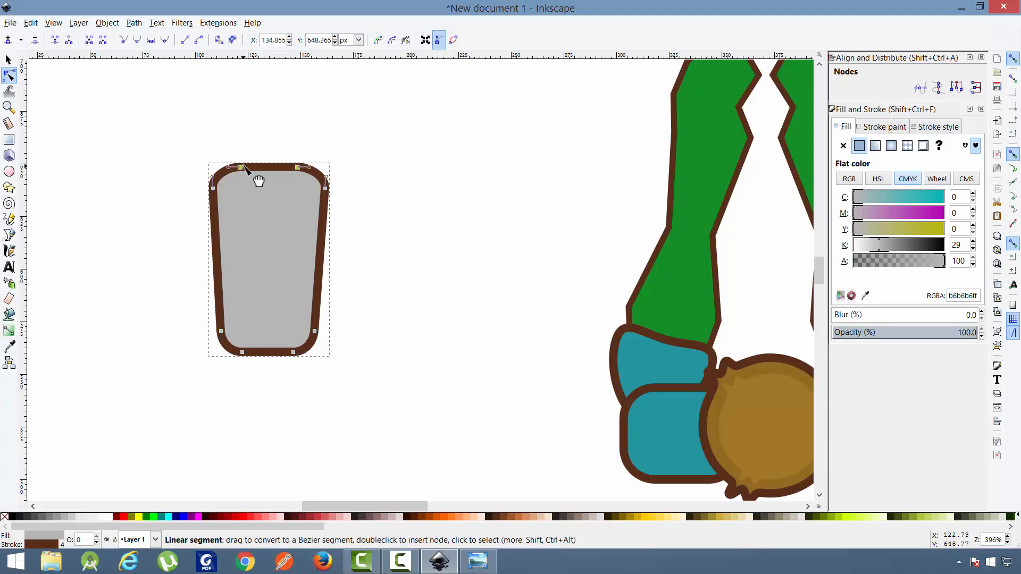
{"action": "left_click_drag", "start_coordinate": [240, 169], "coordinate": [241, 158]}
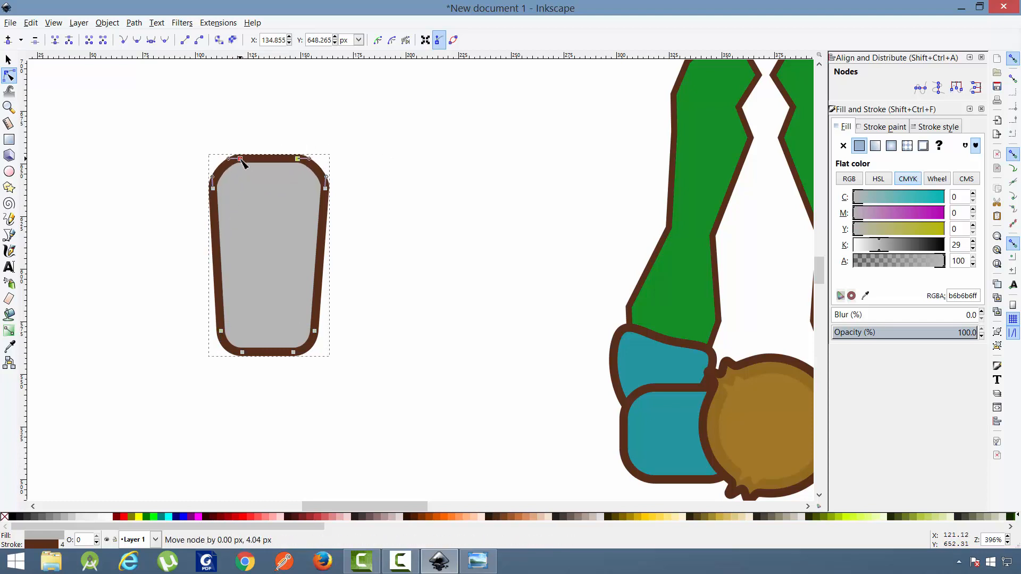
{"action": "left_click", "coordinate": [520, 252]}
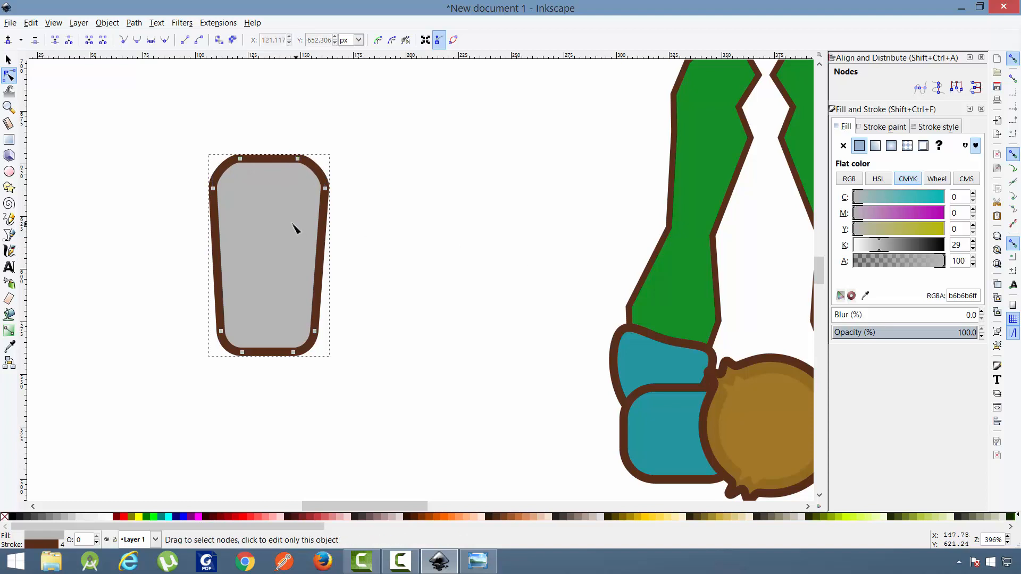
- Try to draw an upward-bulging arc across the upper part of the grey shape, and undo it
{"action": "left_click_drag", "start_coordinate": [394, 232], "coordinate": [458, 276]}
{"action": "scroll", "coordinate": [407, 246], "scroll_direction": "up", "scroll_amount": 1}
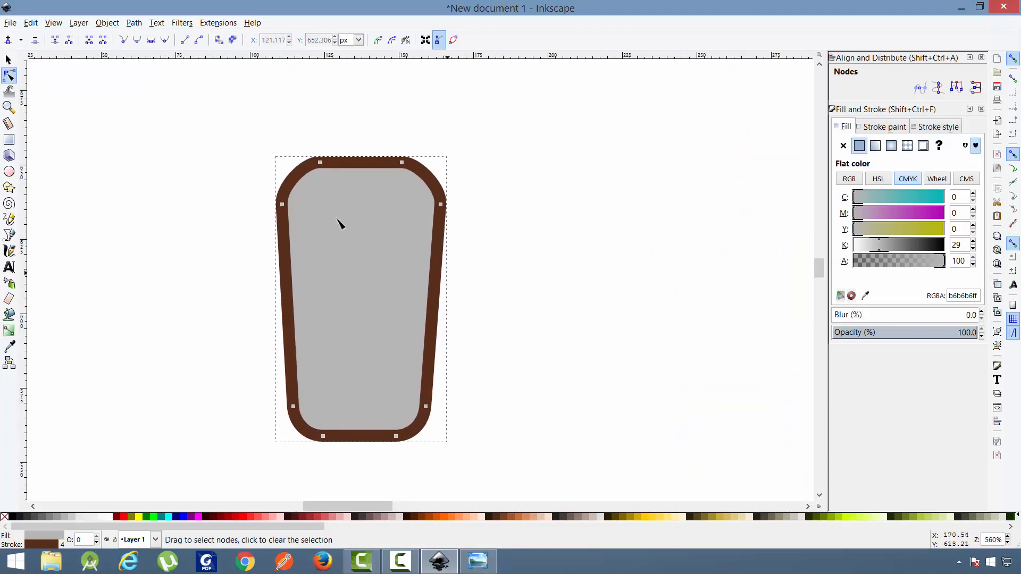
{"action": "key", "text": "n"}
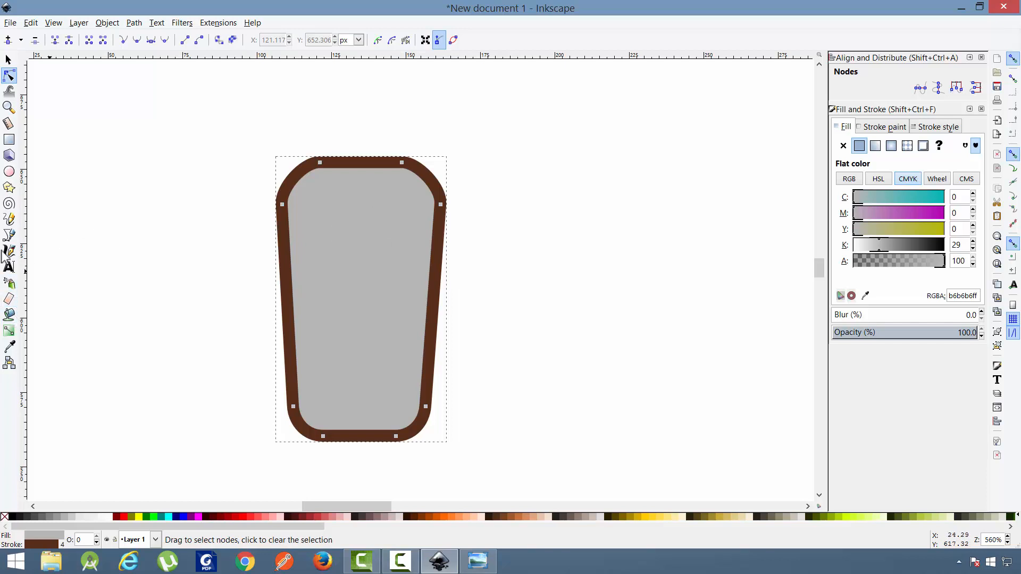
{"action": "left_click", "coordinate": [9, 234]}
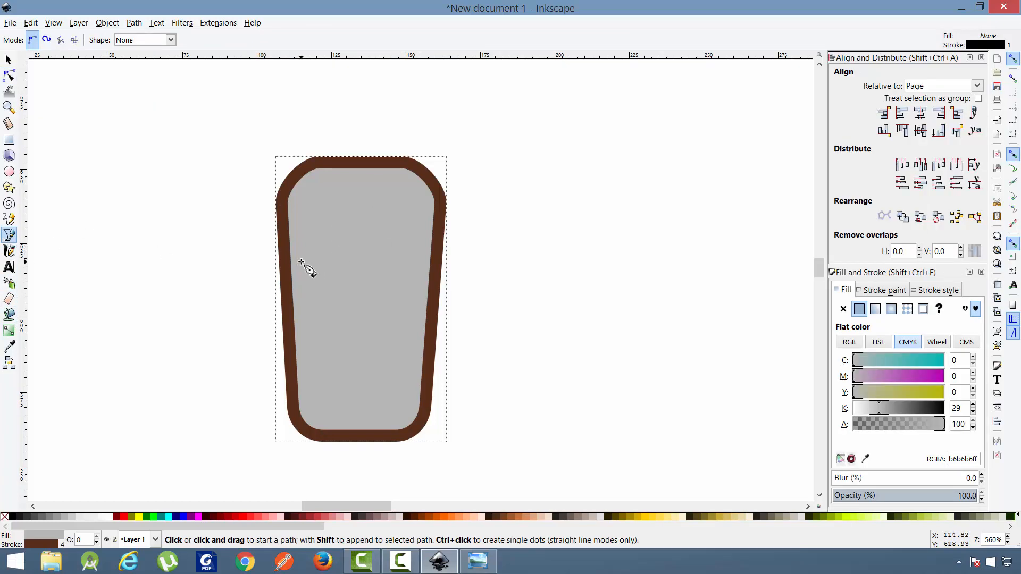
{"action": "left_click_drag", "start_coordinate": [301, 261], "coordinate": [351, 187]}
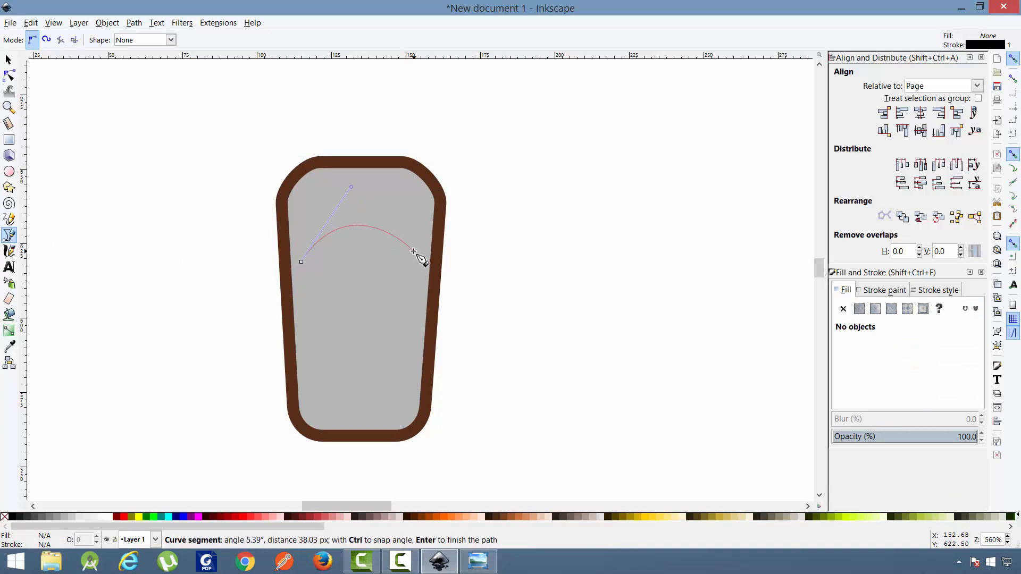
{"action": "left_click", "coordinate": [406, 252]}
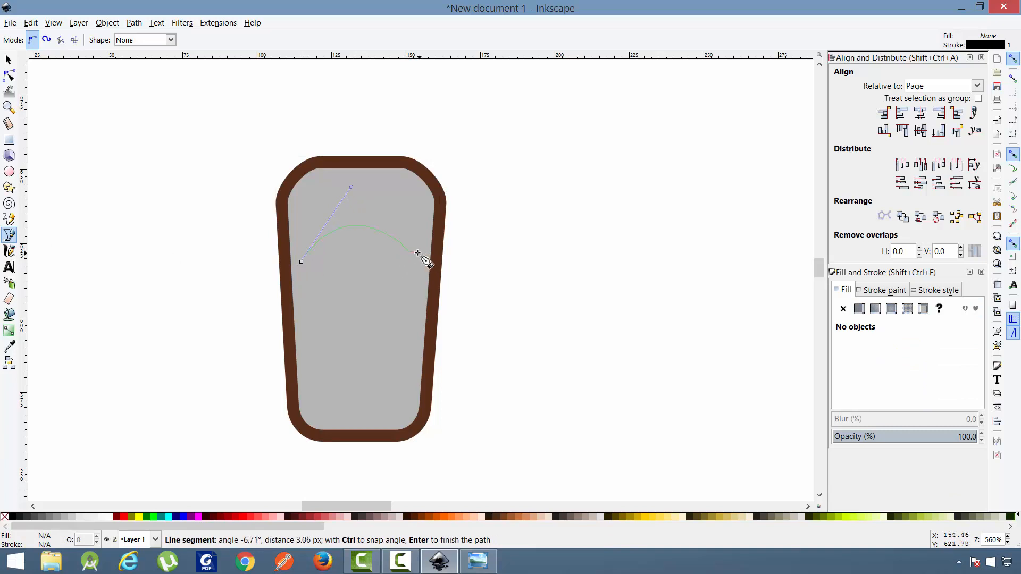
{"action": "key", "text": "Return"}
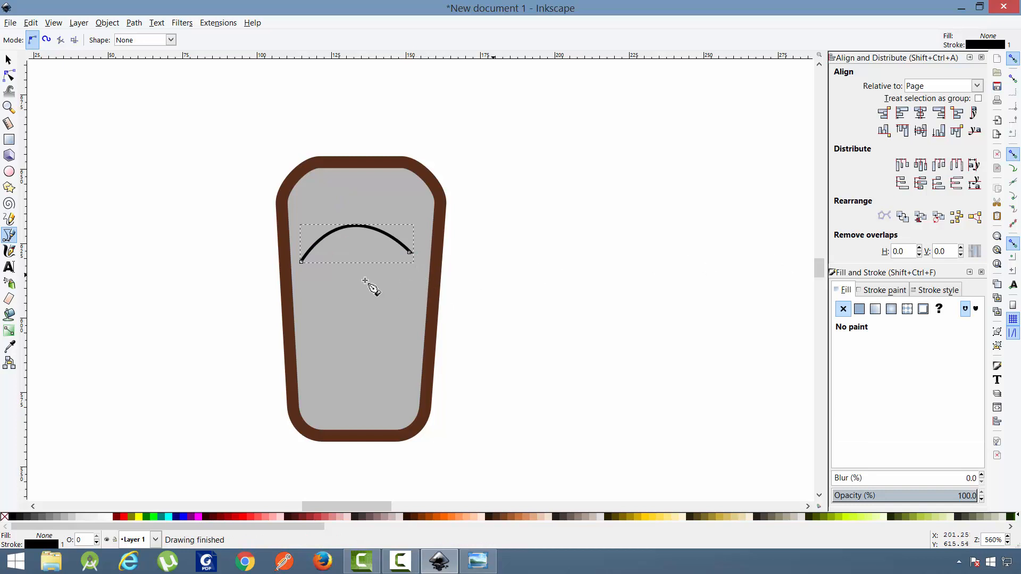
{"action": "key", "text": "ctrl+z"}
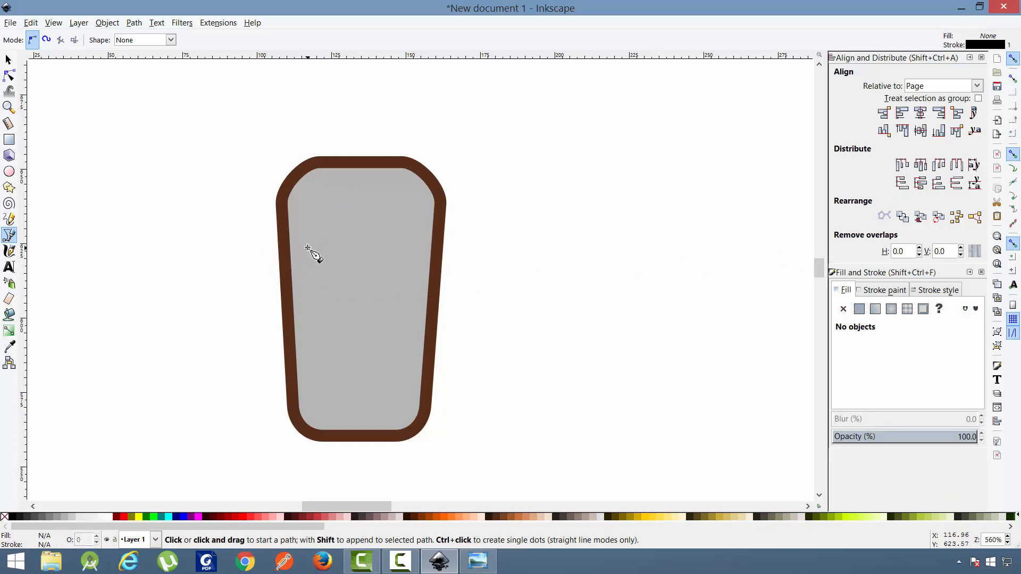
- Draw an upward-bulging arc about 33 px wide across the grey shape's upper part and set its stroke width to 3 px
{"action": "left_click_drag", "start_coordinate": [307, 248], "coordinate": [361, 189]}
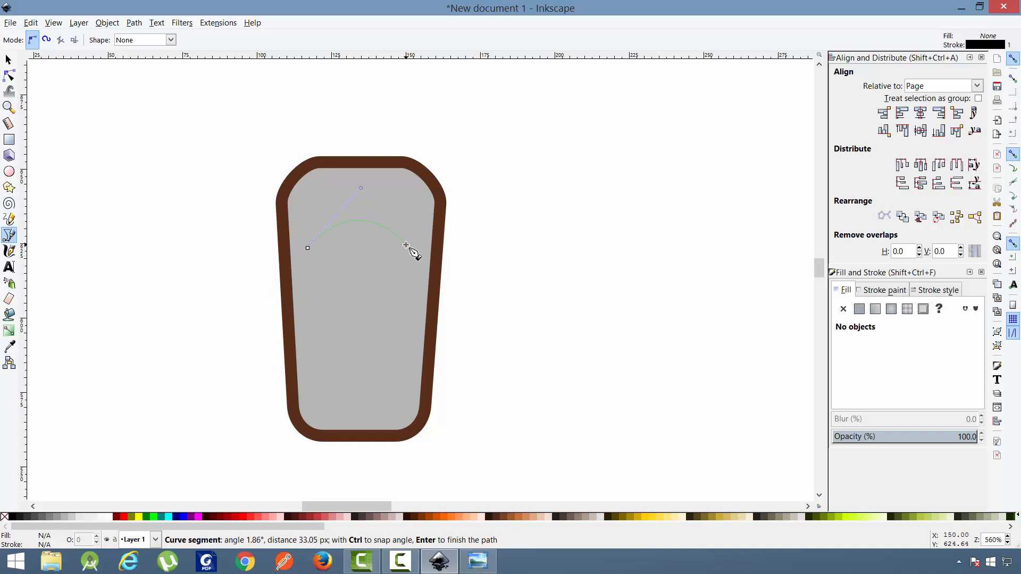
{"action": "double_click", "coordinate": [405, 245]}
{"action": "left_click", "coordinate": [939, 290]}
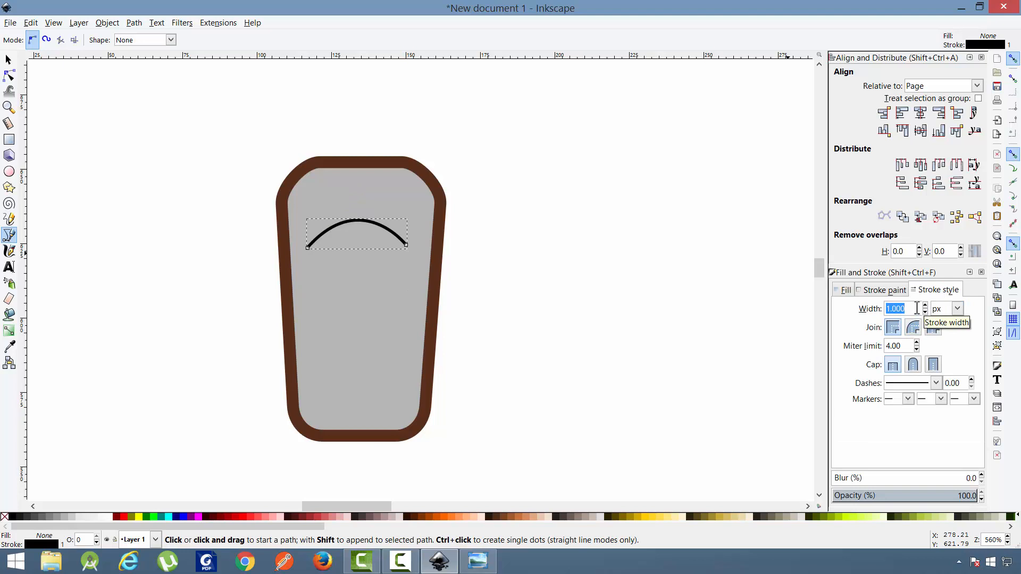
{"action": "type", "text": "3"}
{"action": "key", "text": "Return"}
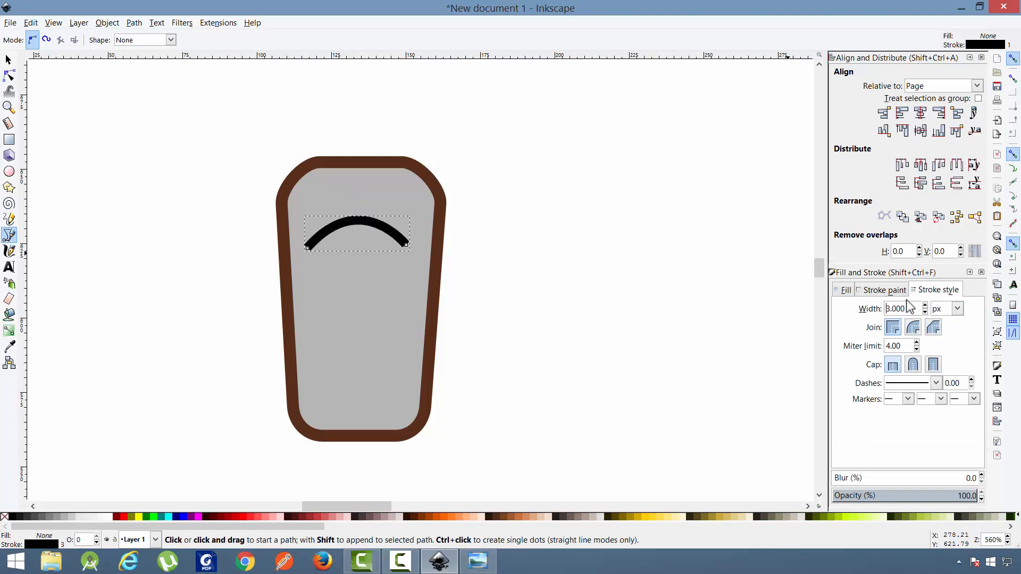
- Colour the arc's stroke with the brown sampled from the grey shape's outline, lightened to K 60 (673921ff)
{"action": "left_click", "coordinate": [885, 291]}
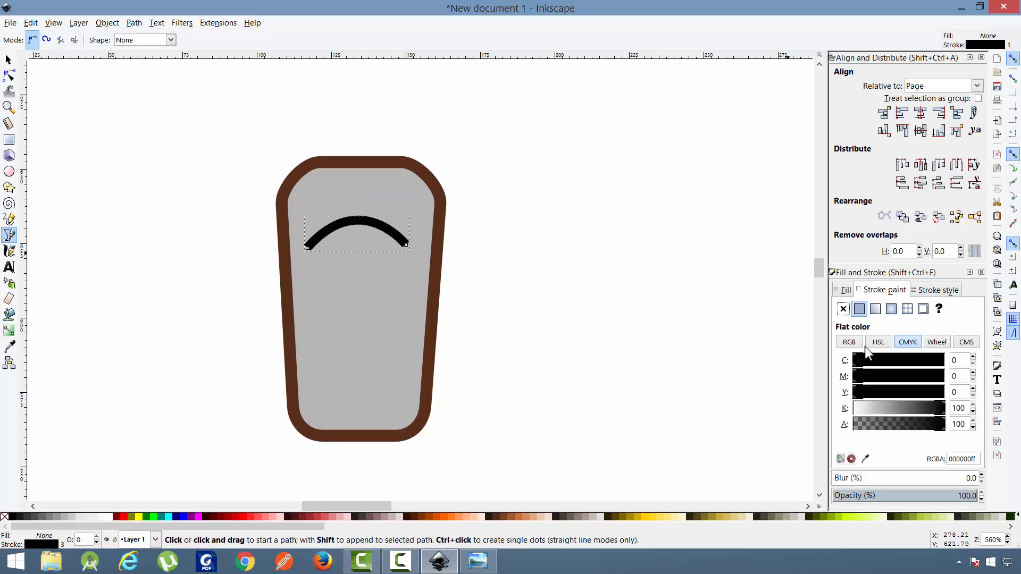
{"action": "left_click", "coordinate": [865, 458]}
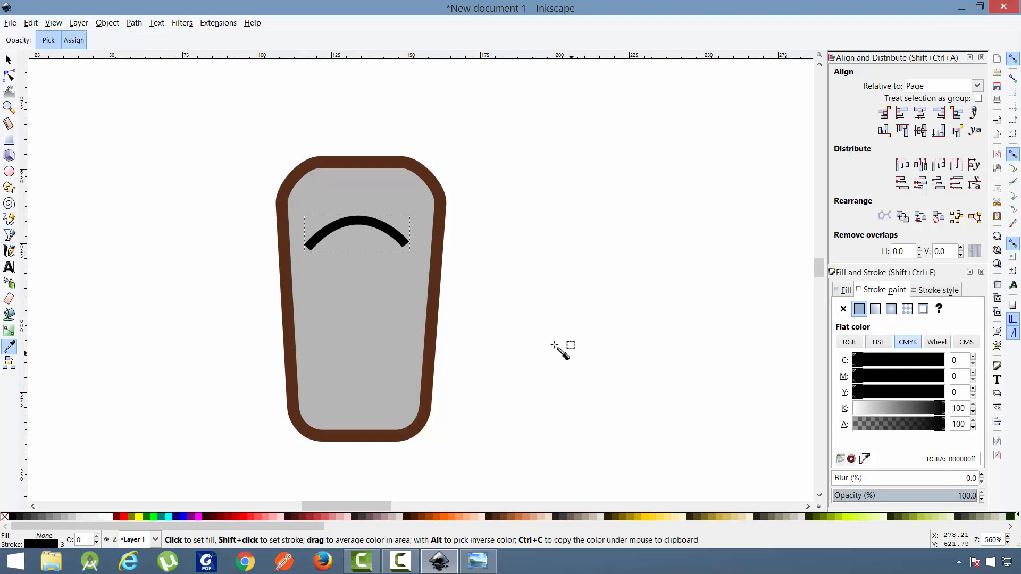
{"action": "left_click", "coordinate": [440, 292]}
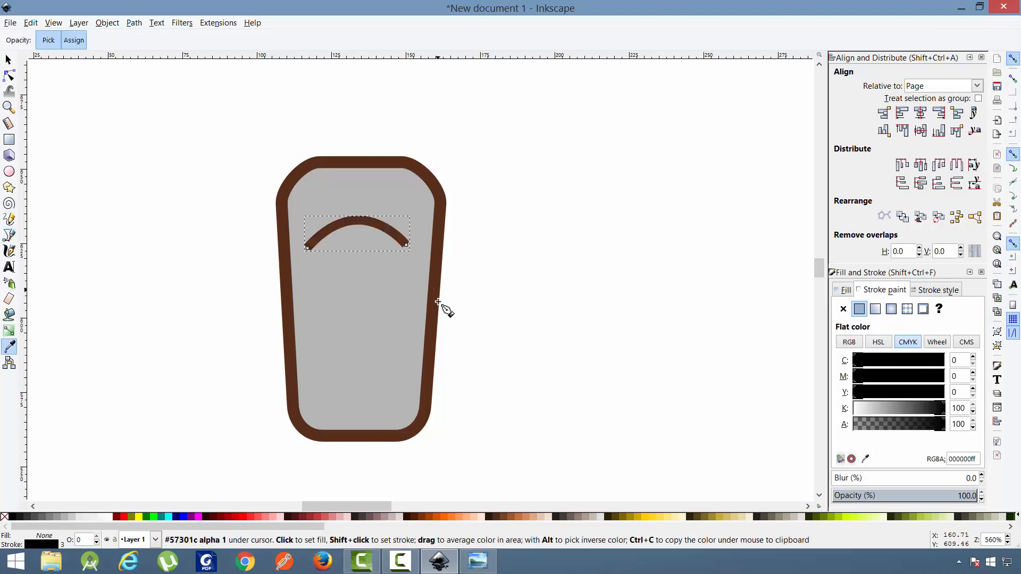
{"action": "left_click", "coordinate": [845, 290]}
{"action": "left_click", "coordinate": [883, 290]}
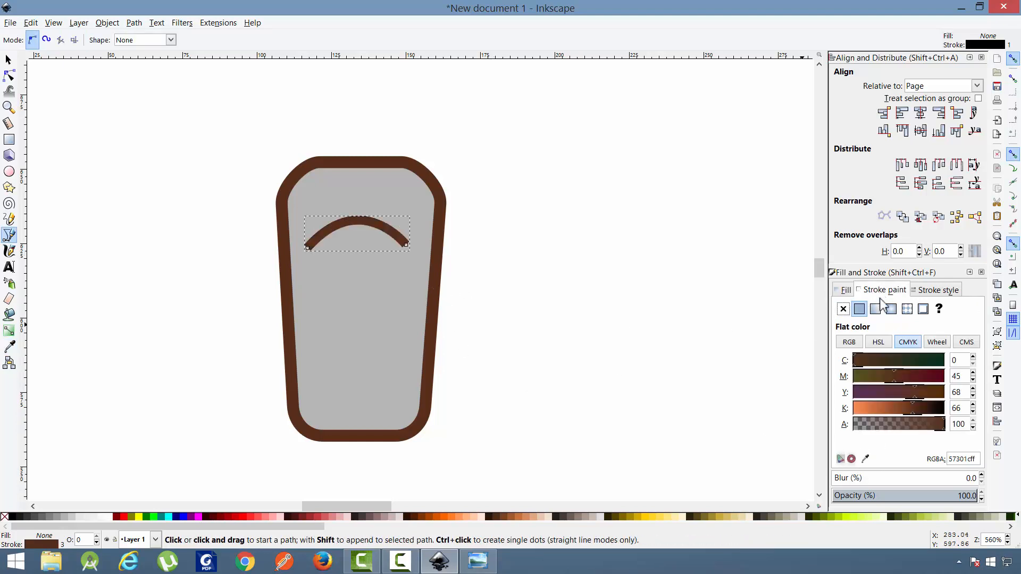
{"action": "left_click", "coordinate": [908, 407]}
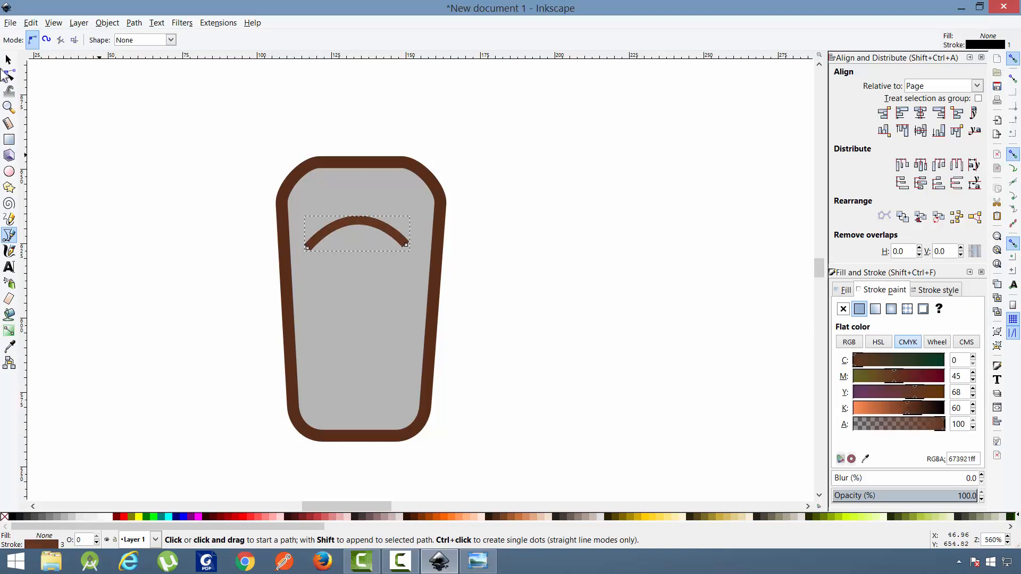
- Shift the brown arc about 1 px to the right to centre it on the grey shape
{"action": "key", "text": "space"}
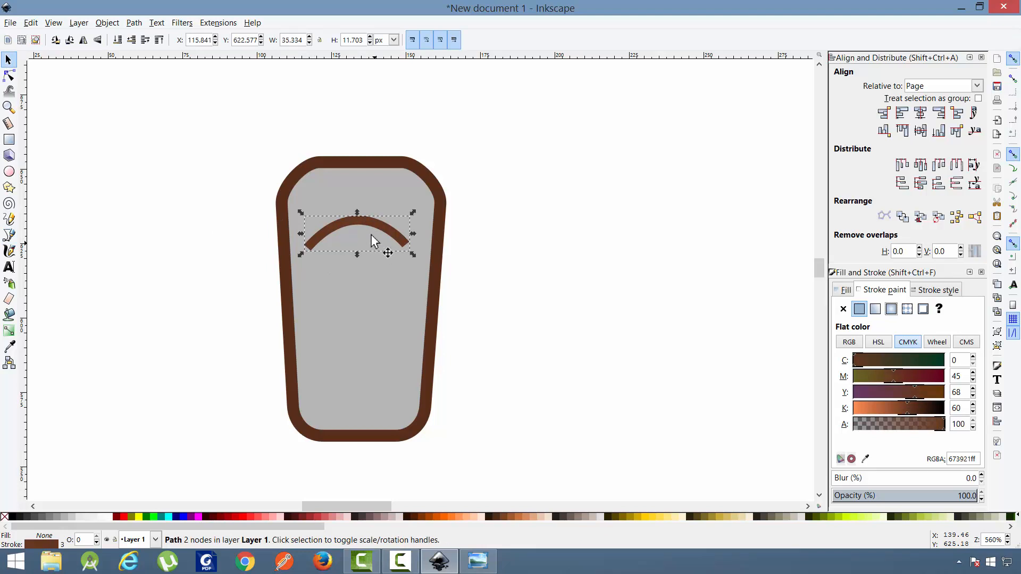
{"action": "left_click", "coordinate": [375, 240]}
{"action": "left_click", "coordinate": [371, 225]}
{"action": "left_click_drag", "start_coordinate": [370, 222], "coordinate": [372, 223]}
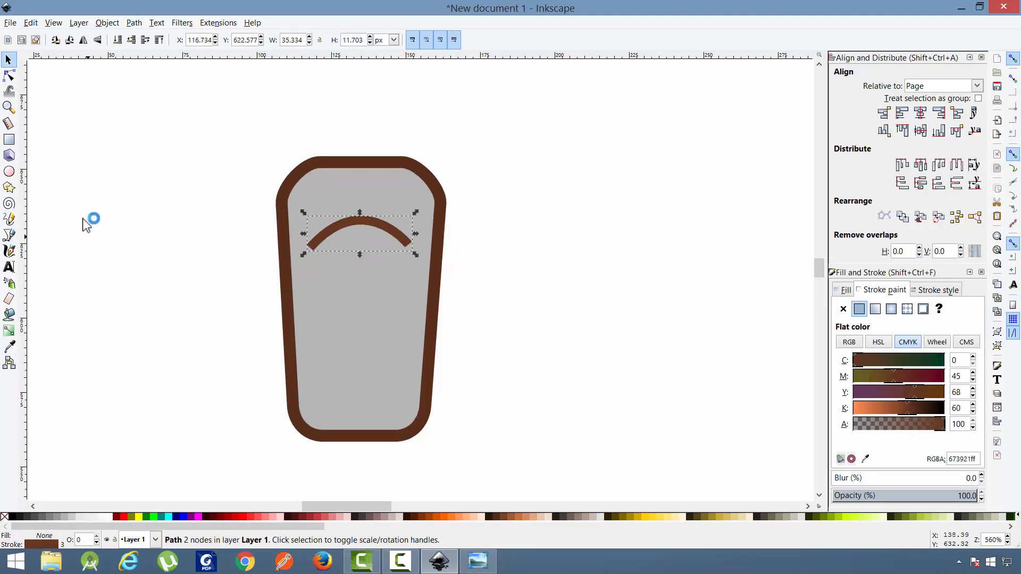
- Duplicate the brown arc and move the copy 10 px straight down
{"action": "right_click", "coordinate": [370, 232]}
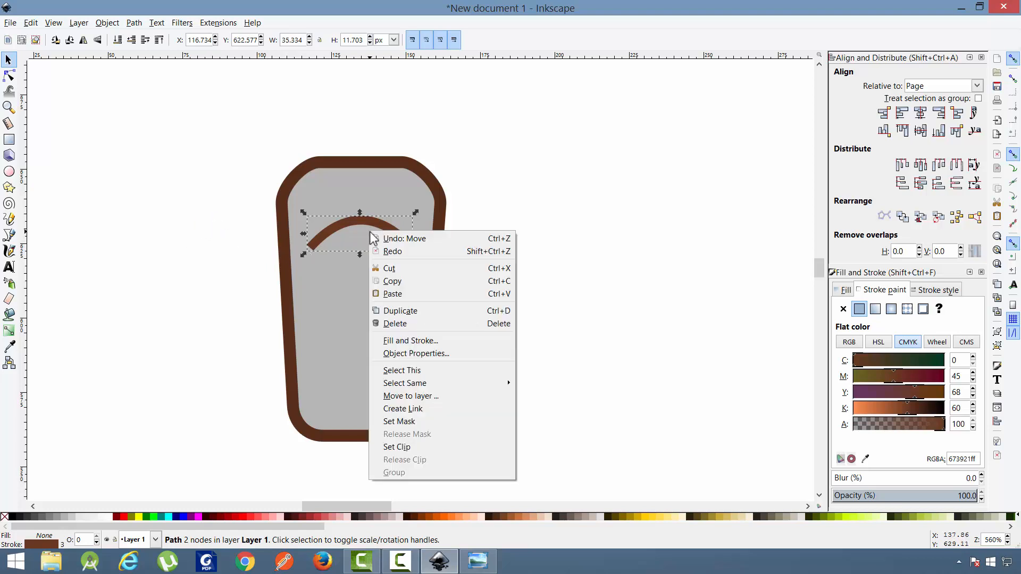
{"action": "left_click", "coordinate": [406, 314]}
{"action": "key", "text": "Down"}
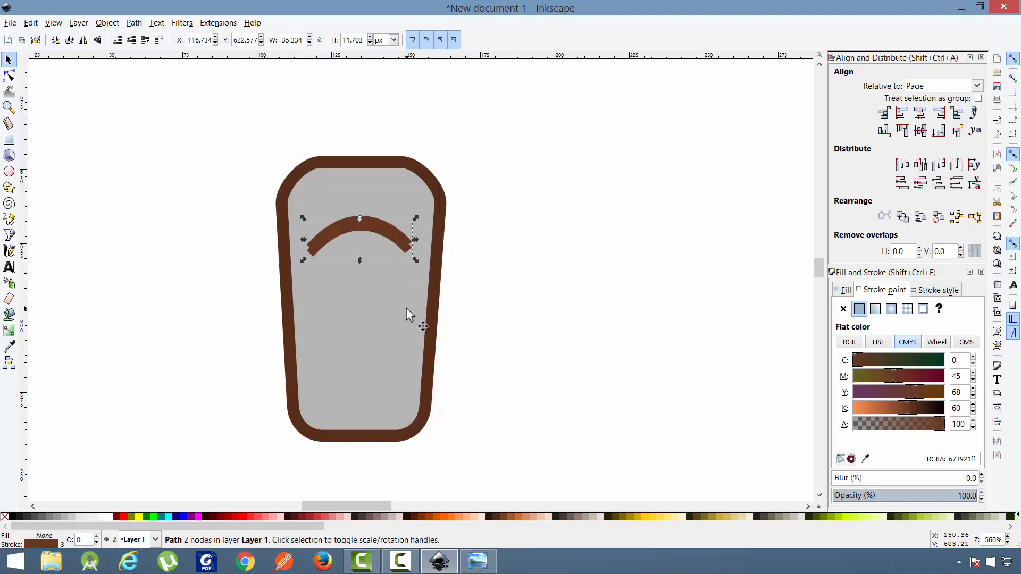
{"action": "key", "text": "Down"}
{"action": "key", "text": "Down"}
{"action": "key", "text": "Down"}
{"action": "key", "text": "Down"}
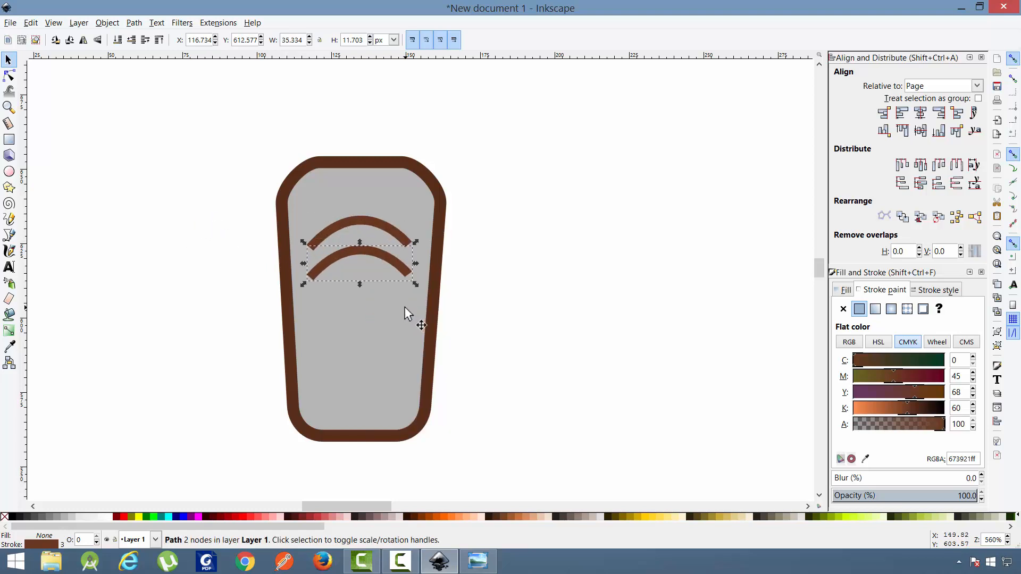
{"action": "left_click", "coordinate": [552, 280]}
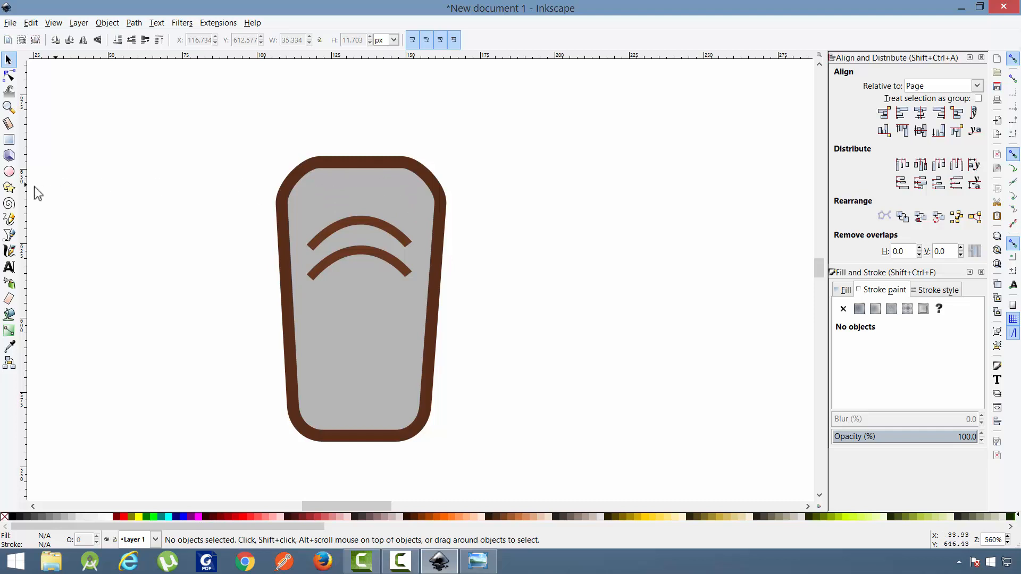
- Draw a flat ellipse about 31 px wide and 8 px high above the brown arcs and set its stroke width to 0
{"action": "left_click", "coordinate": [9, 172]}
{"action": "left_click_drag", "start_coordinate": [542, 296], "coordinate": [50, 179]}
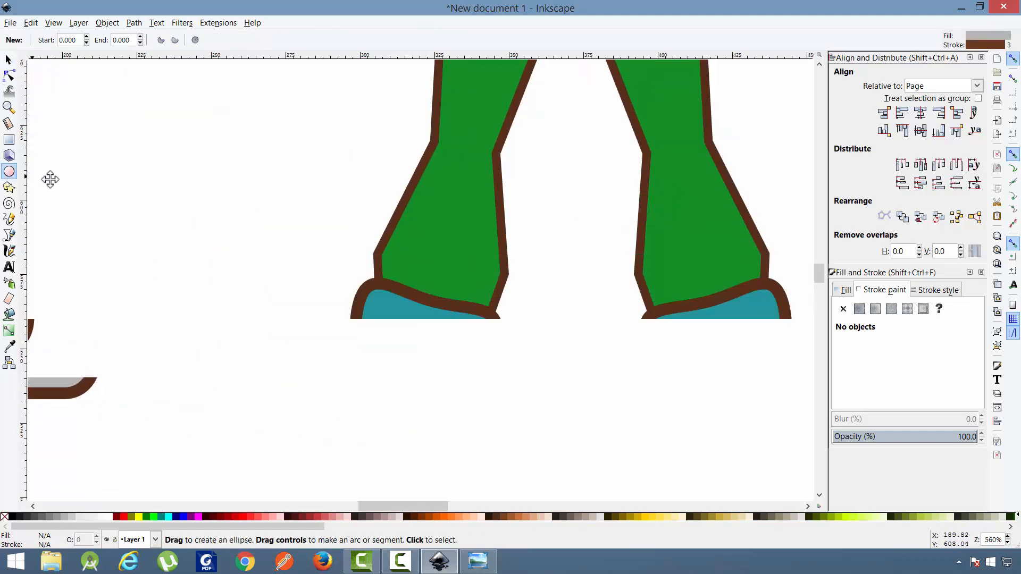
{"action": "left_click_drag", "start_coordinate": [164, 187], "coordinate": [660, 353]}
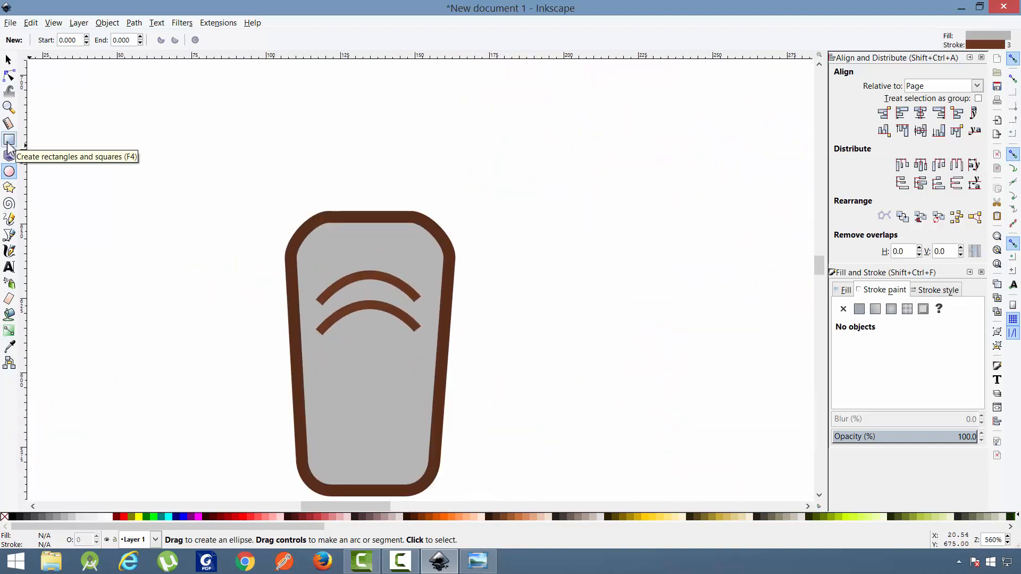
{"action": "left_click_drag", "start_coordinate": [317, 234], "coordinate": [417, 264]}
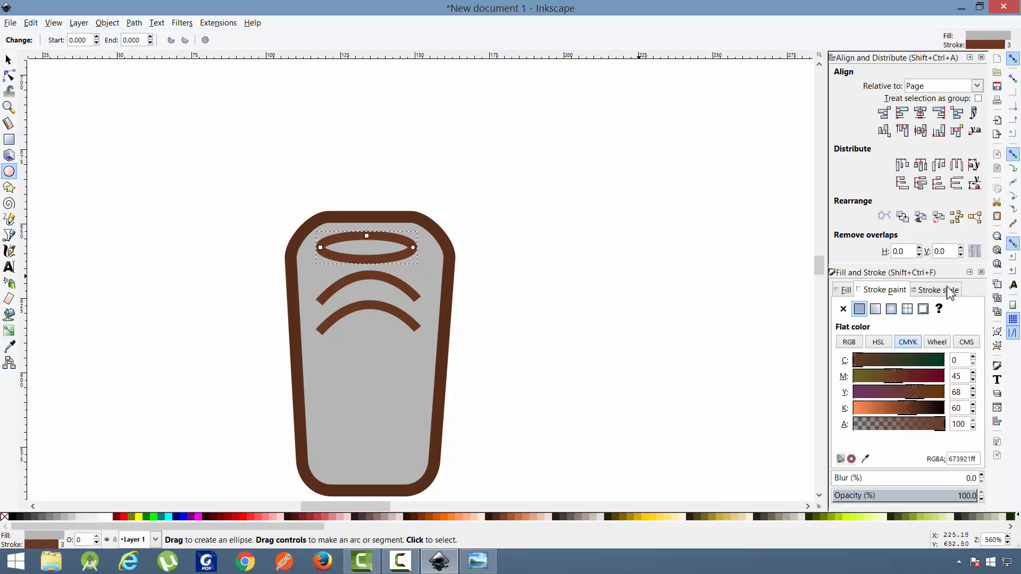
{"action": "left_click", "coordinate": [949, 291]}
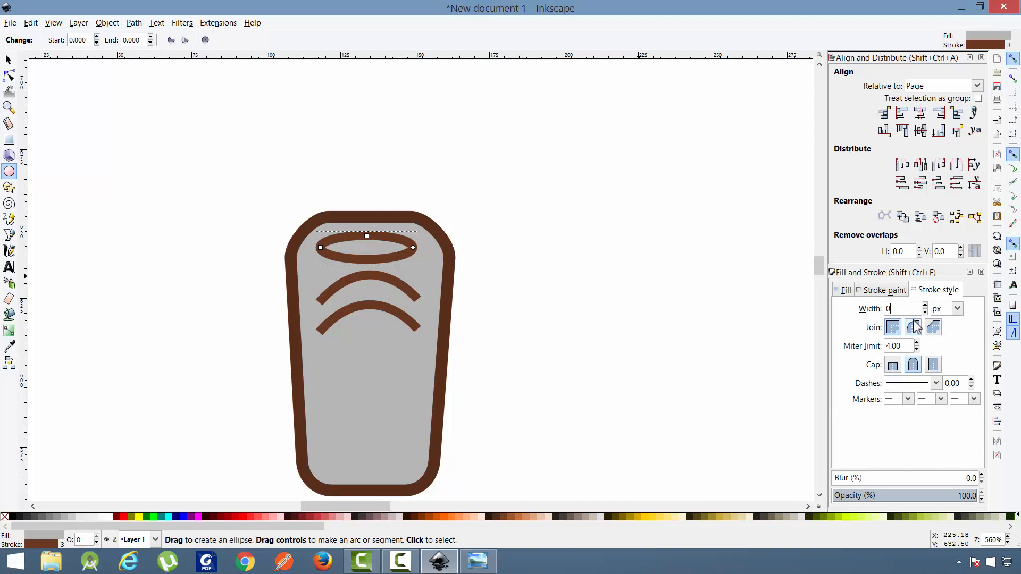
{"action": "type", "text": "0"}
{"action": "key", "text": "Return"}
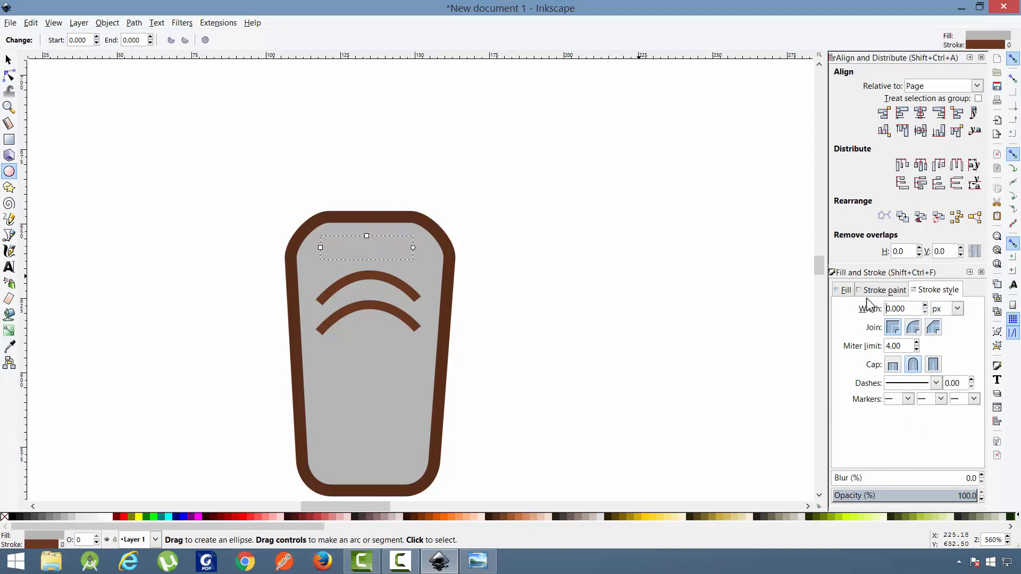
- Lighten the ellipse's grey fill to K 22 (c8c8c8ff) and convert the ellipse to a path
{"action": "left_click", "coordinate": [847, 289]}
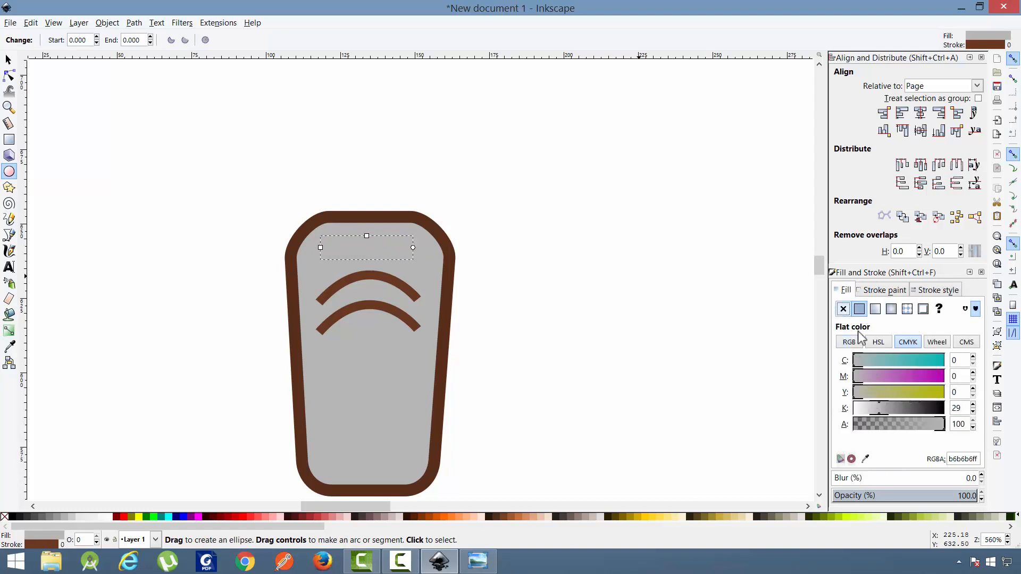
{"action": "left_click_drag", "start_coordinate": [867, 411], "coordinate": [876, 410]}
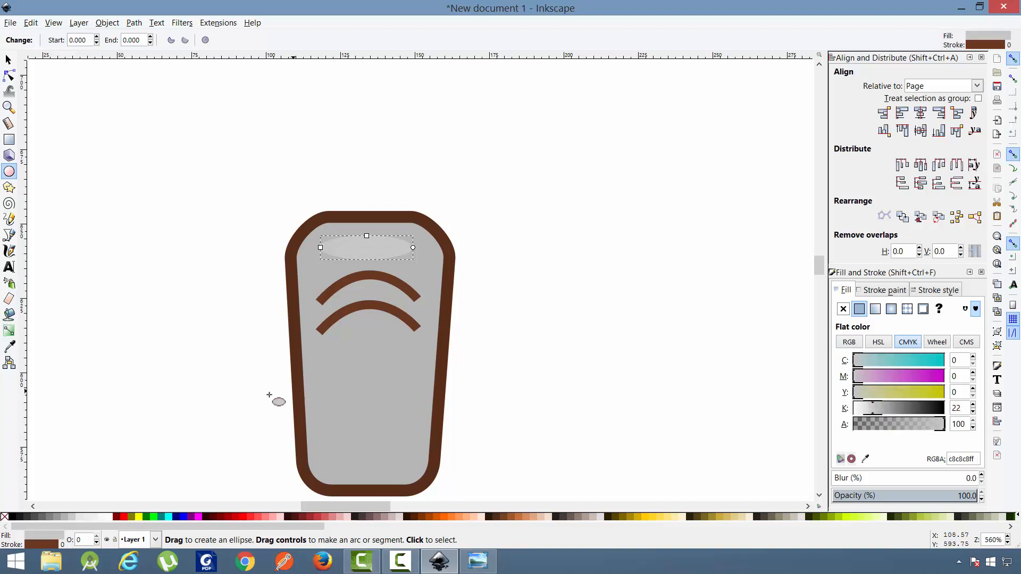
{"action": "left_click", "coordinate": [134, 22]}
{"action": "left_click", "coordinate": [134, 22]}
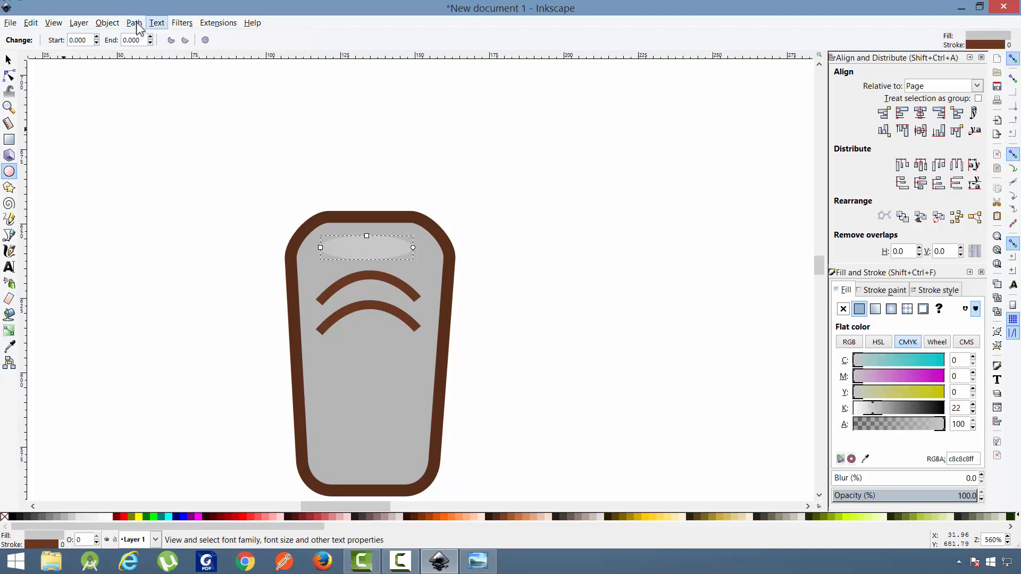
{"action": "left_click", "coordinate": [134, 22]}
{"action": "left_click", "coordinate": [146, 35]}
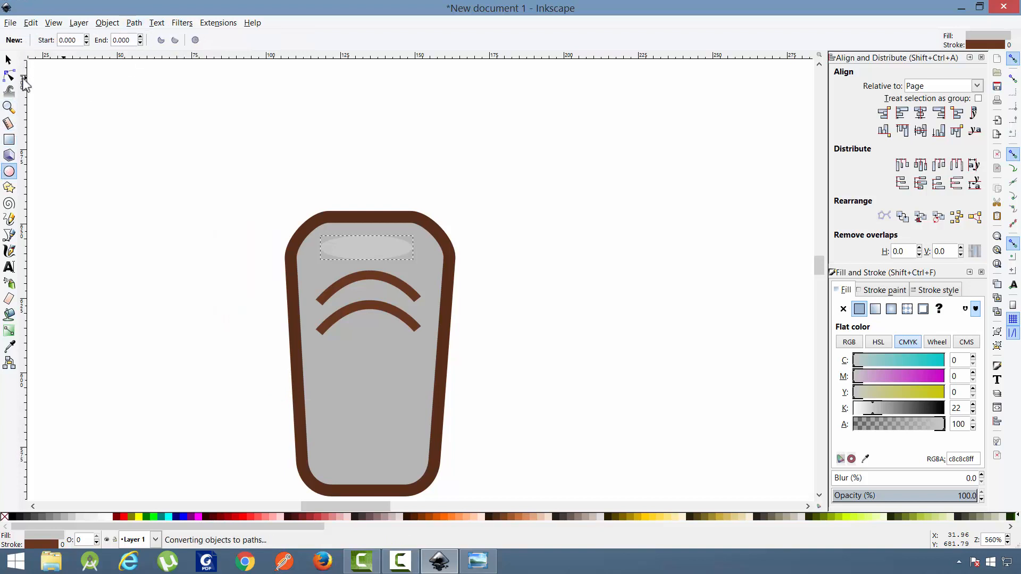
{"action": "left_click", "coordinate": [9, 75]}
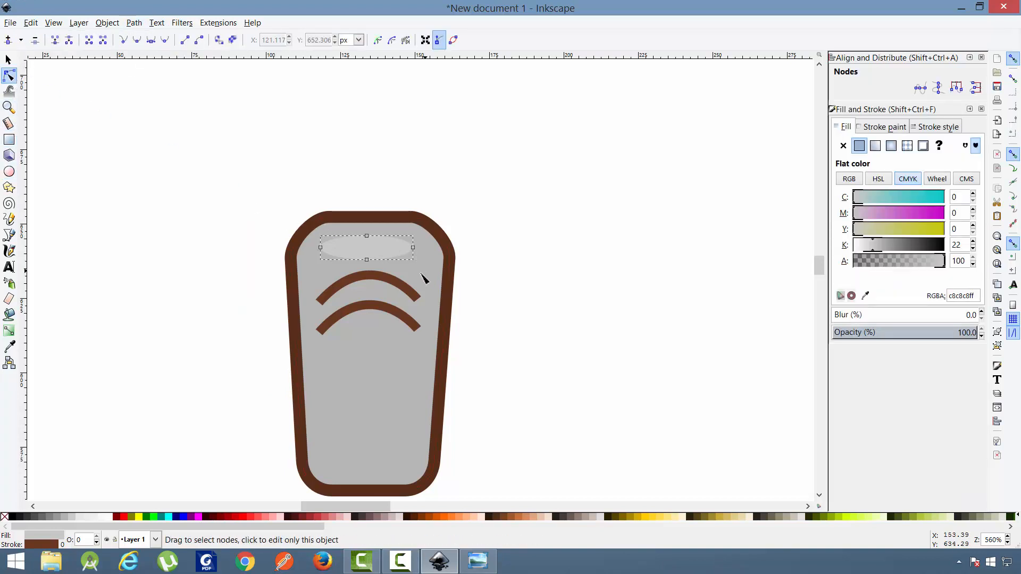
{"action": "left_click_drag", "start_coordinate": [421, 274], "coordinate": [314, 232]}
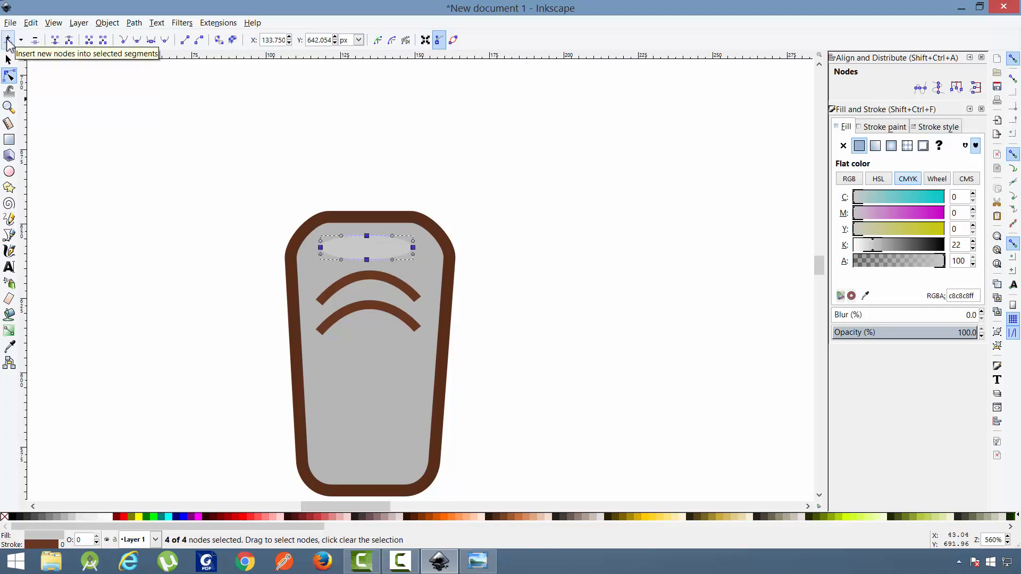
{"action": "left_click", "coordinate": [8, 60]}
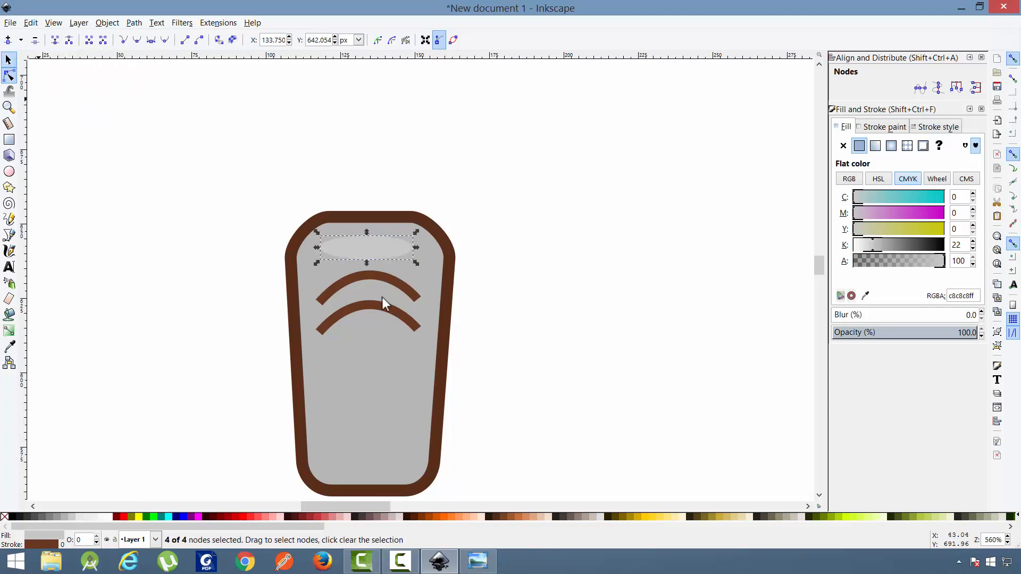
- Move the light ellipse slightly up towards the grey shape's upper edge and enlarge it to about 36 by 11.4 px
{"action": "scroll", "coordinate": [391, 286], "scroll_direction": "up", "scroll_amount": 2}
{"action": "scroll", "coordinate": [391, 286], "scroll_direction": "up", "scroll_amount": 2}
{"action": "scroll", "coordinate": [392, 267], "scroll_direction": "down", "scroll_amount": 1}
{"action": "left_click_drag", "start_coordinate": [379, 226], "coordinate": [372, 201]}
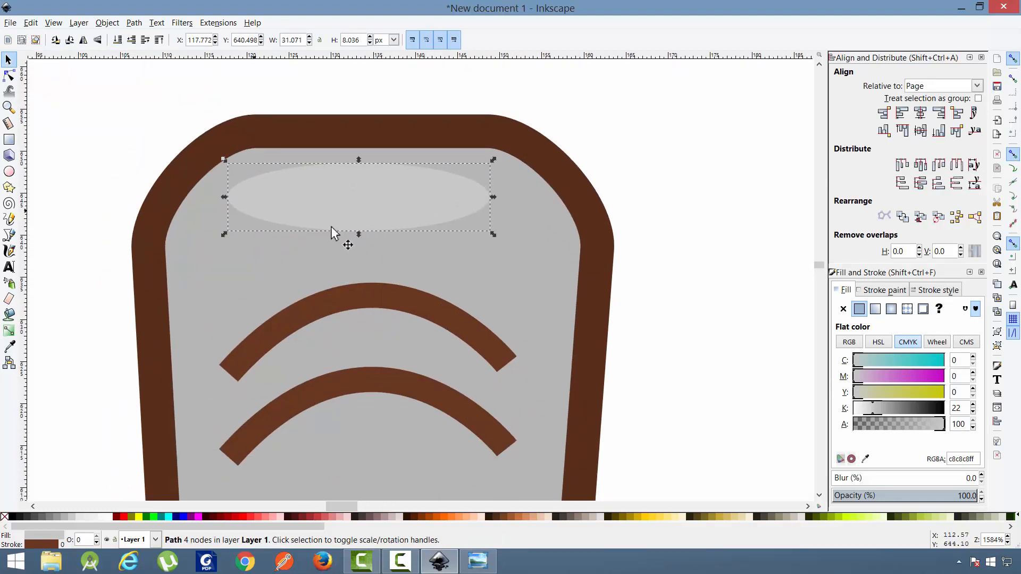
{"action": "left_click_drag", "start_coordinate": [359, 237], "coordinate": [360, 253]}
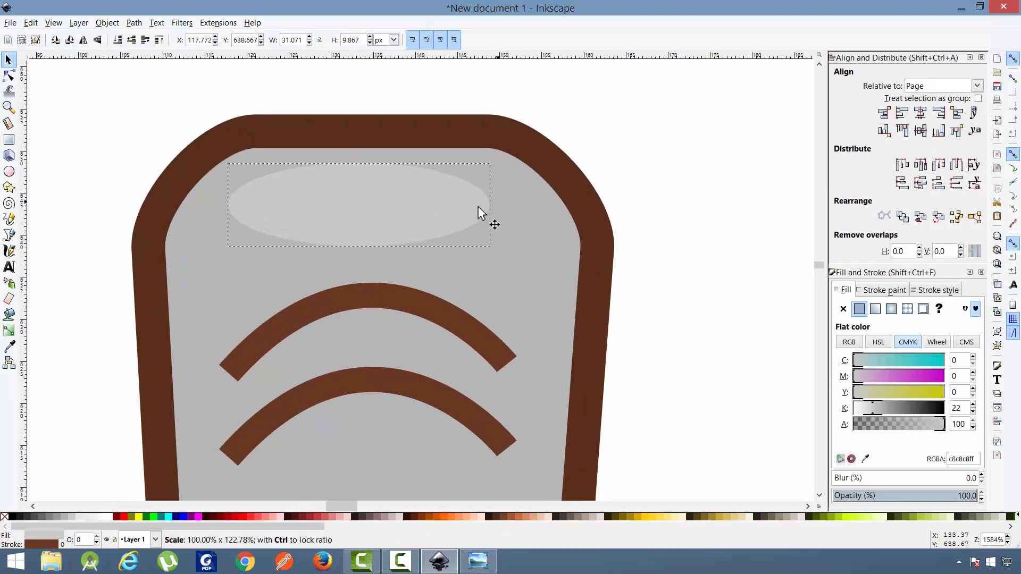
{"action": "mouse_move", "coordinate": [494, 204]}
{"action": "left_mouse_down"}
{"action": "mouse_move", "coordinate": [531, 205]}
{"action": "mouse_move", "coordinate": [514, 206]}
{"action": "left_mouse_up"}
{"action": "left_click", "coordinate": [639, 172]}
{"action": "scroll", "coordinate": [534, 204], "scroll_direction": "down", "scroll_amount": 4}
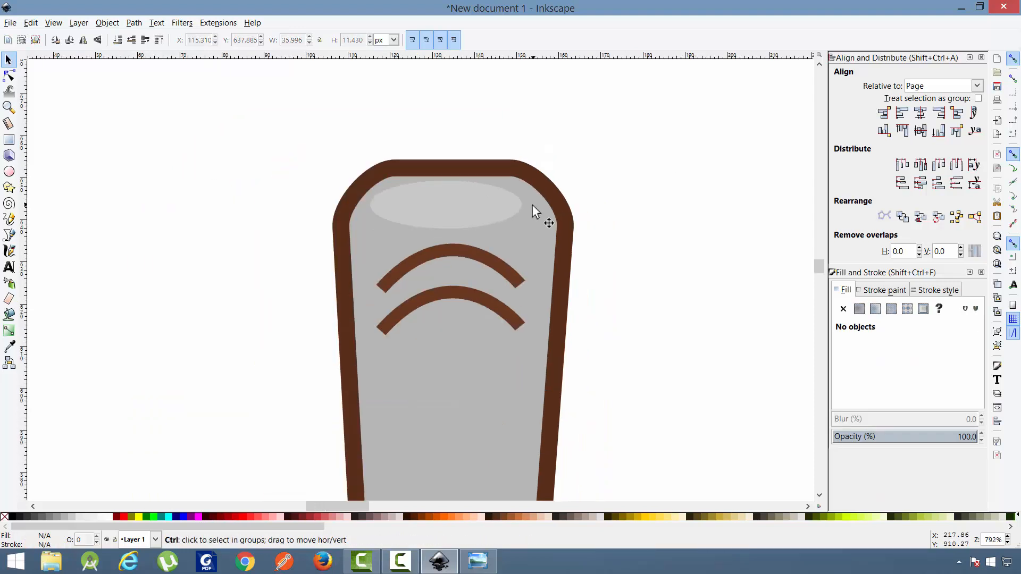
- Shift the highlight ellipse 2 px down and 2 px right to centre it, and slightly adjust the K value of its grey fill
{"action": "left_click", "coordinate": [499, 215]}
{"action": "key", "text": "Down"}
{"action": "key", "text": "Right"}
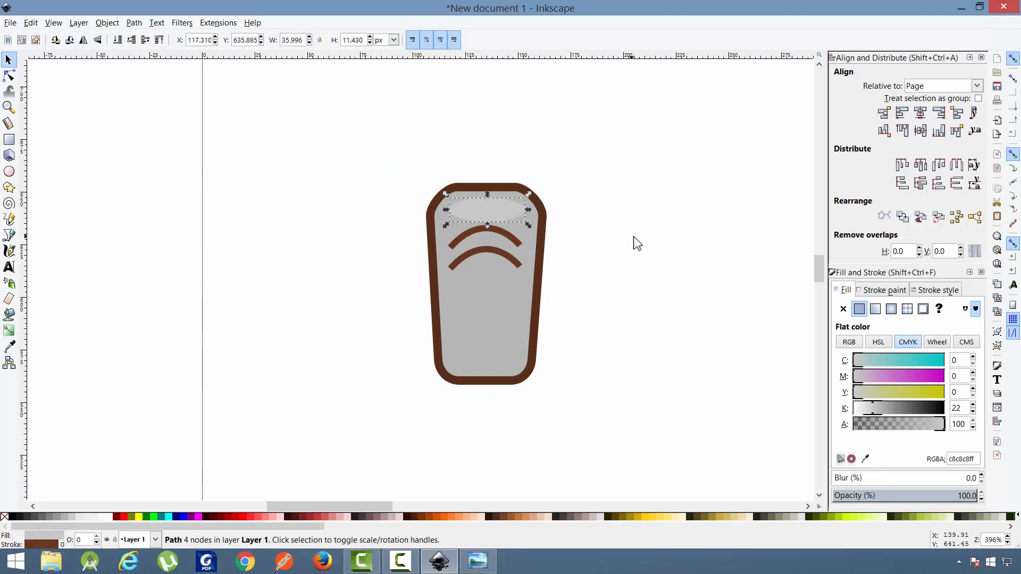
{"action": "left_click_drag", "start_coordinate": [876, 407], "coordinate": [874, 406]}
{"action": "left_click", "coordinate": [575, 396]}
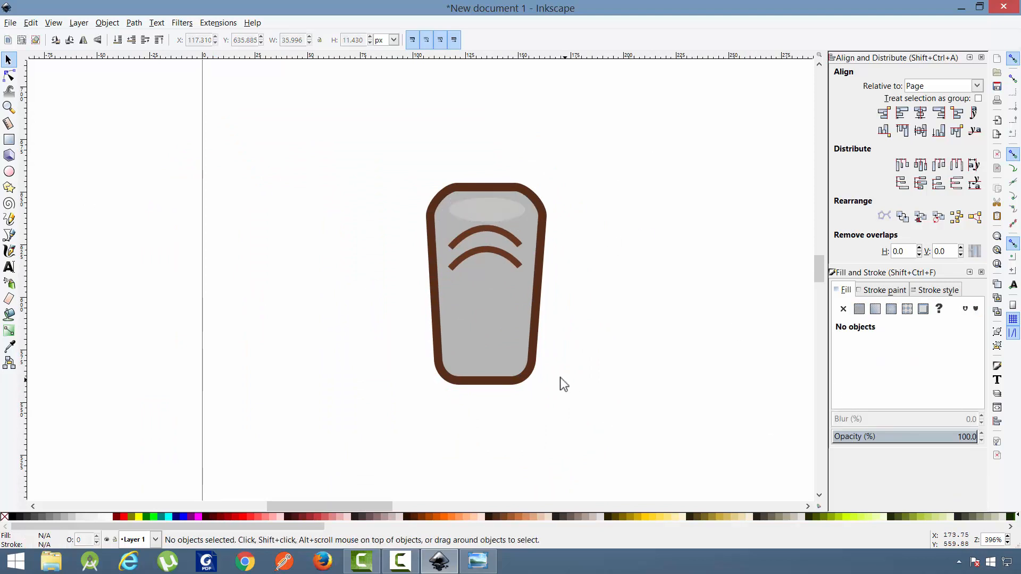
- Select both brown arcs and move them together 2 px straight down
{"action": "left_click", "coordinate": [490, 227]}
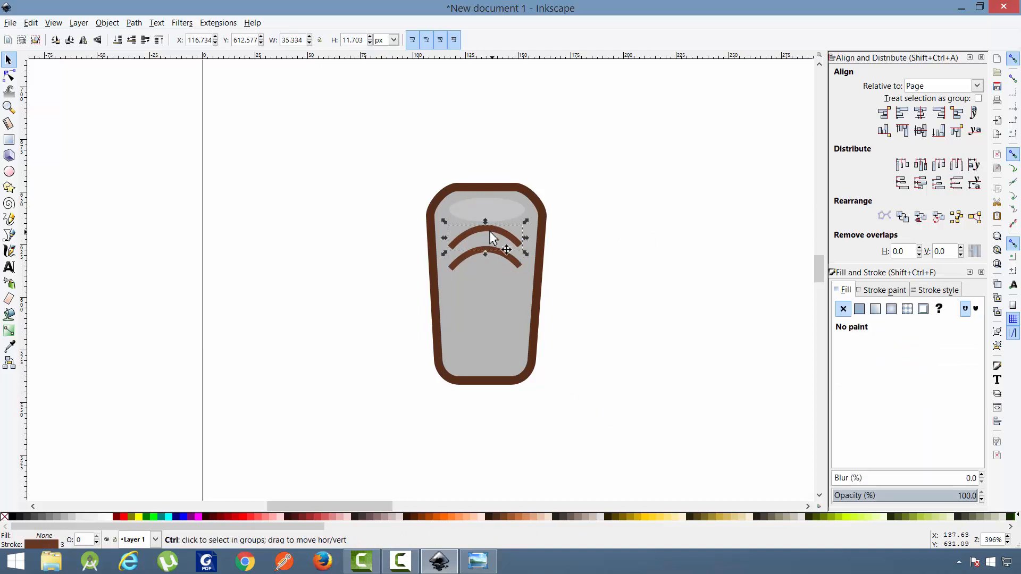
{"action": "left_click", "coordinate": [486, 252], "text": "shift"}
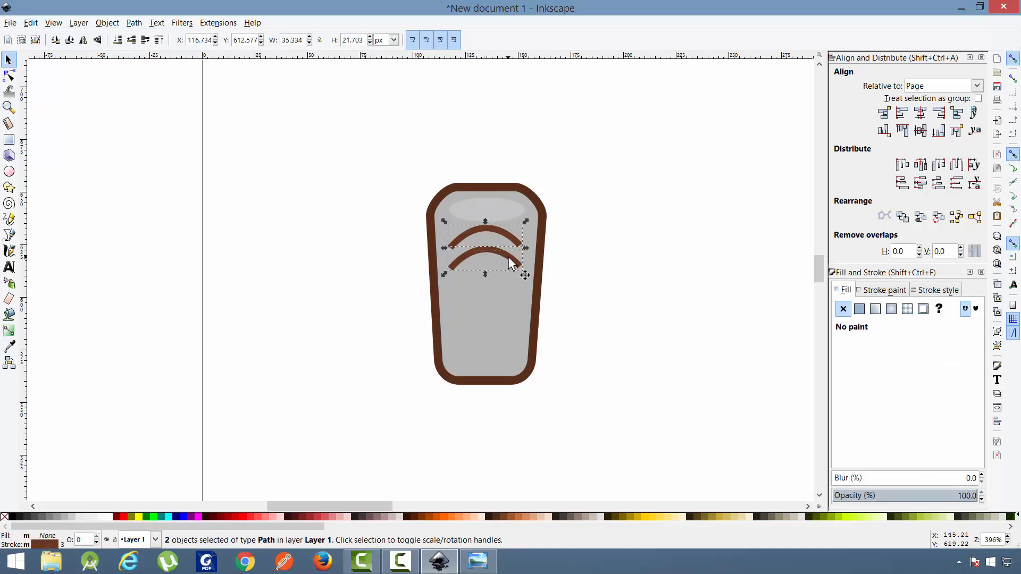
{"action": "left_click", "coordinate": [517, 267]}
{"action": "left_click", "coordinate": [676, 249]}
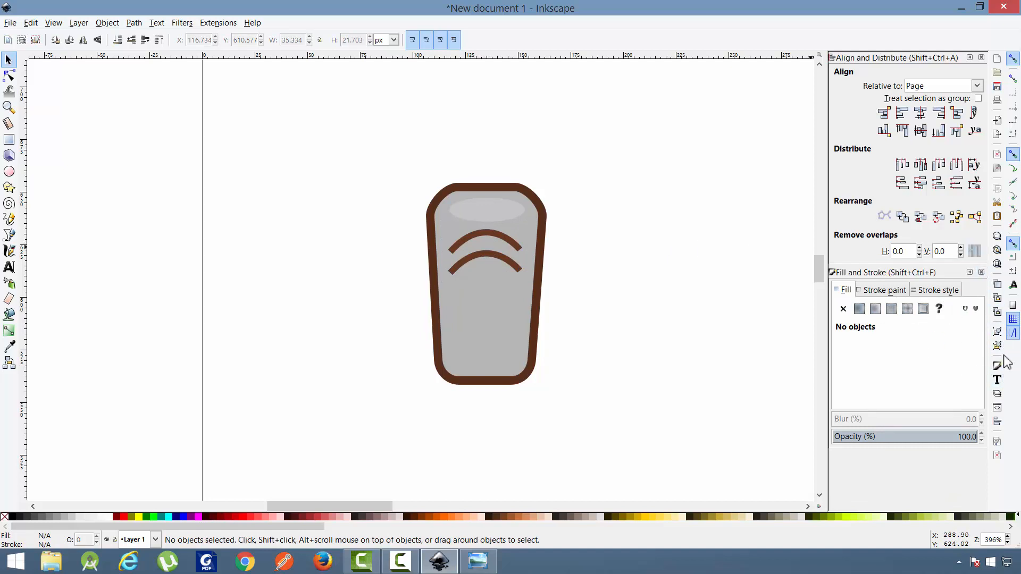
- Open the layer list and switch Layer 1's visibility off and on again to check which drawings it contains
{"action": "left_click", "coordinate": [998, 396]}
{"action": "left_click", "coordinate": [855, 75]}
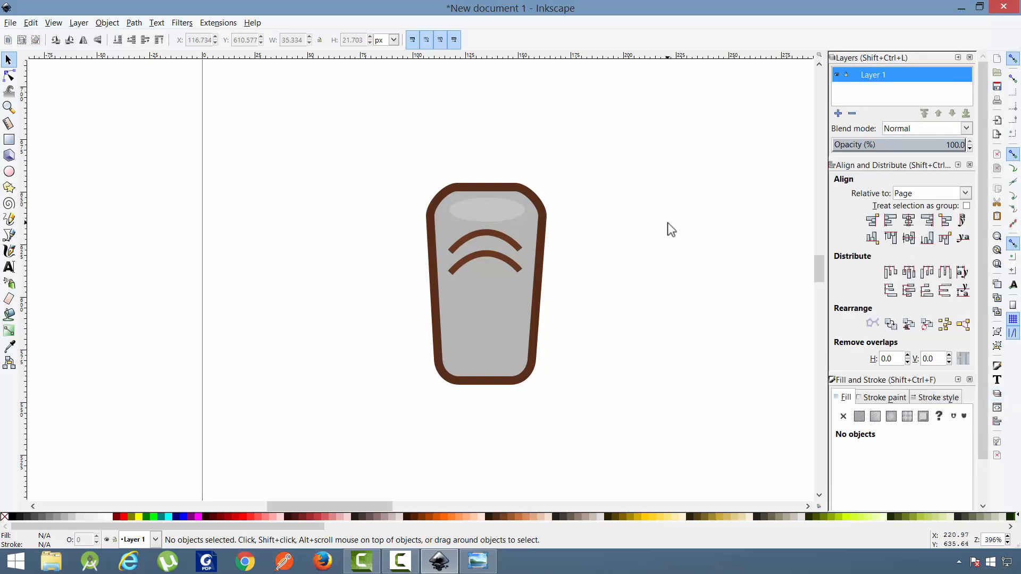
{"action": "scroll", "coordinate": [668, 224], "scroll_direction": "down", "scroll_amount": 3}
{"action": "left_click_drag", "start_coordinate": [662, 223], "coordinate": [532, 238]}
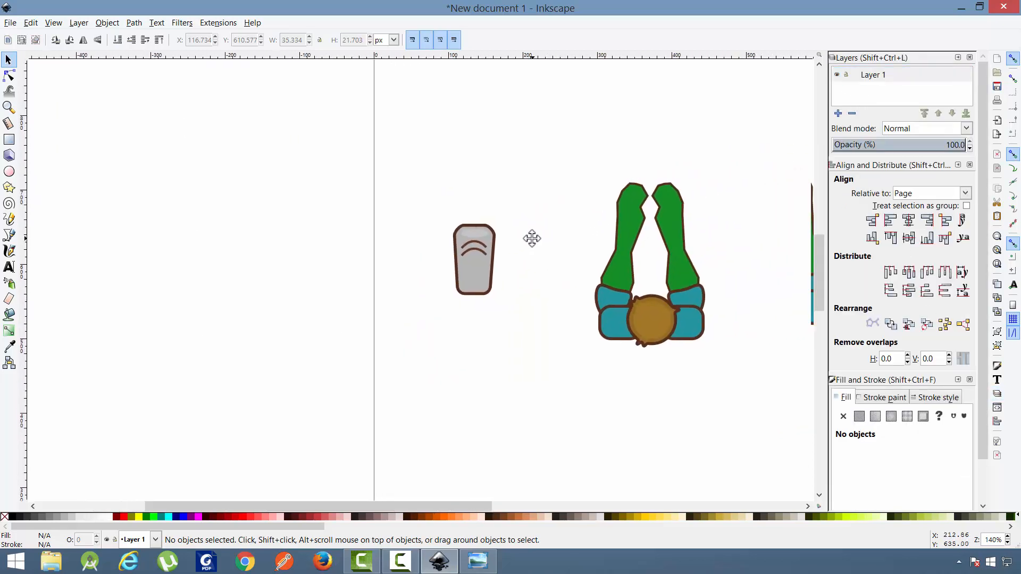
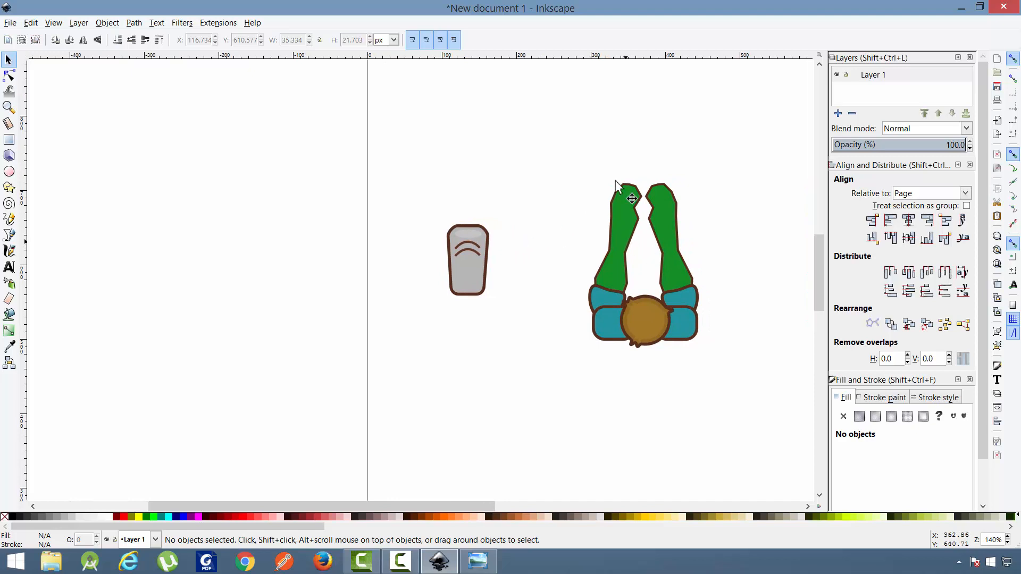
{"action": "left_click", "coordinate": [838, 75]}
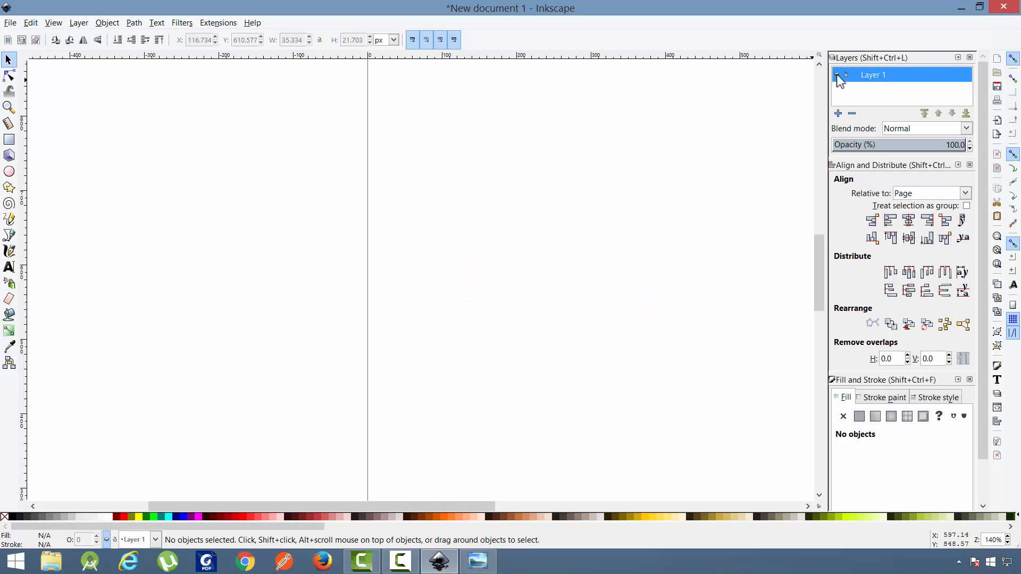
{"action": "left_click", "coordinate": [837, 74]}
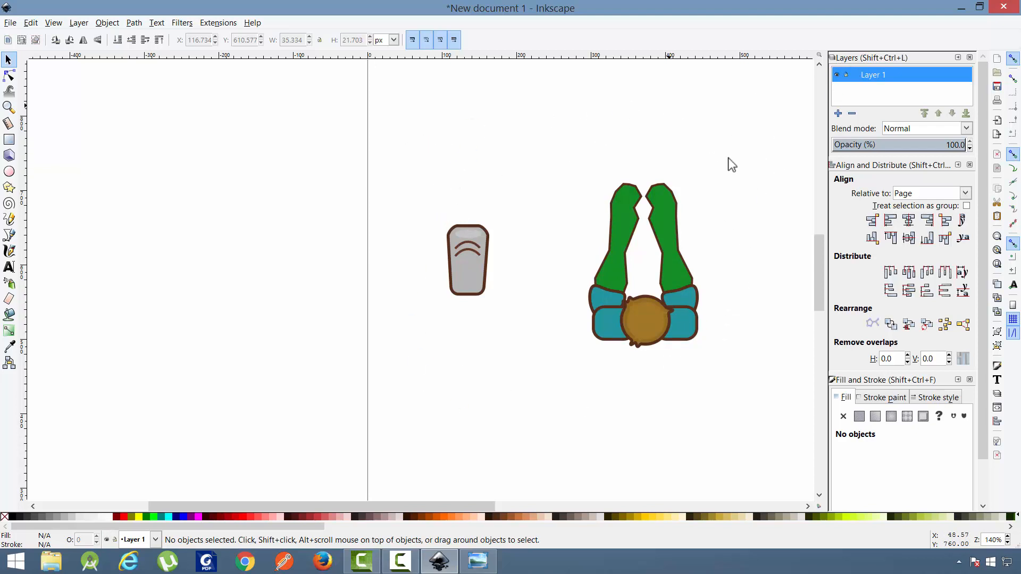
- Rename Layer 1 as Zombie
{"action": "right_click", "coordinate": [867, 77]}
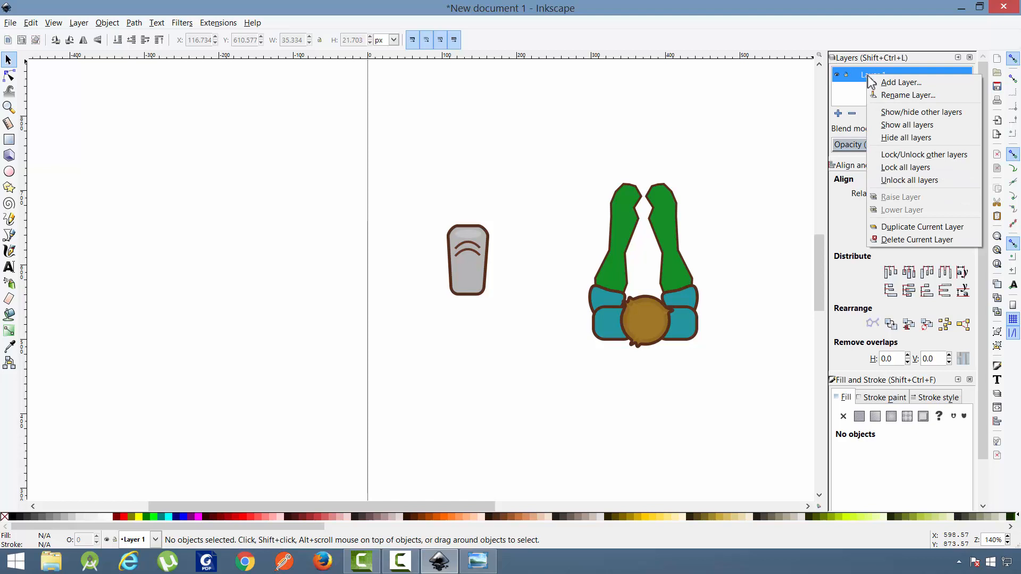
{"action": "left_click", "coordinate": [902, 96]}
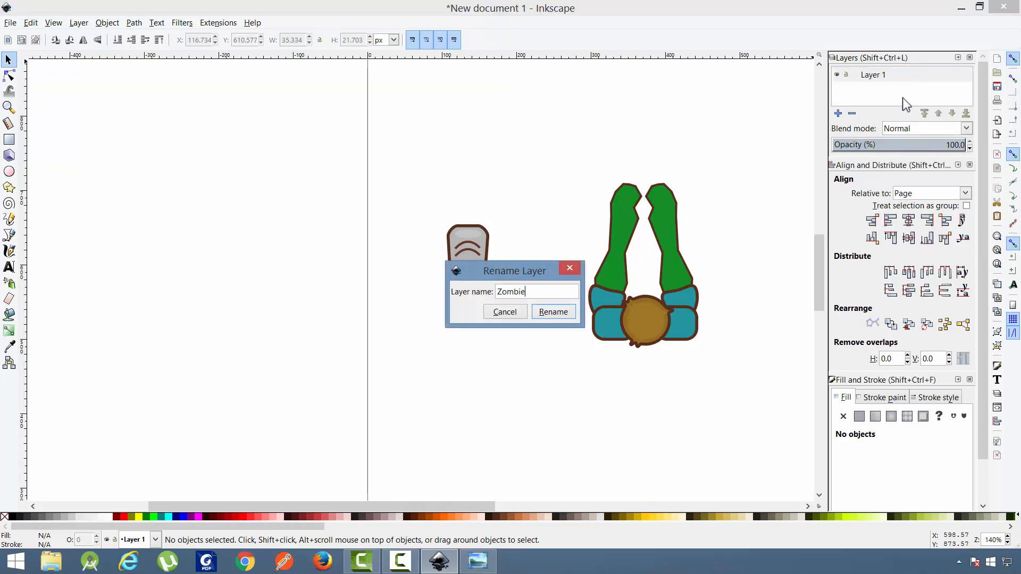
{"action": "type", "text": "Zombie"}
{"action": "key", "text": "Return"}
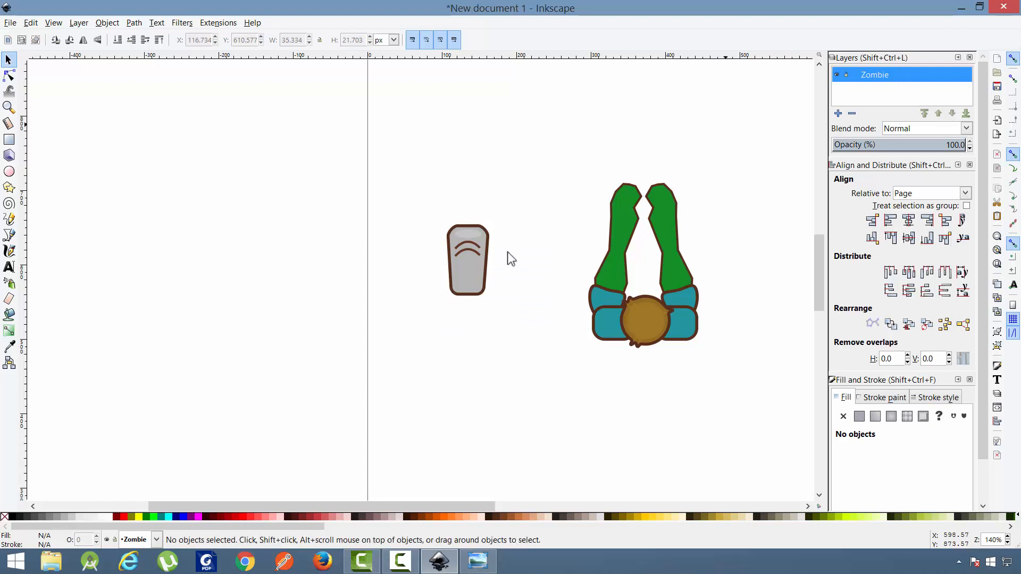
- Add a new layer named Left-Shoe above the Zombie layer
{"action": "right_click", "coordinate": [879, 77]}
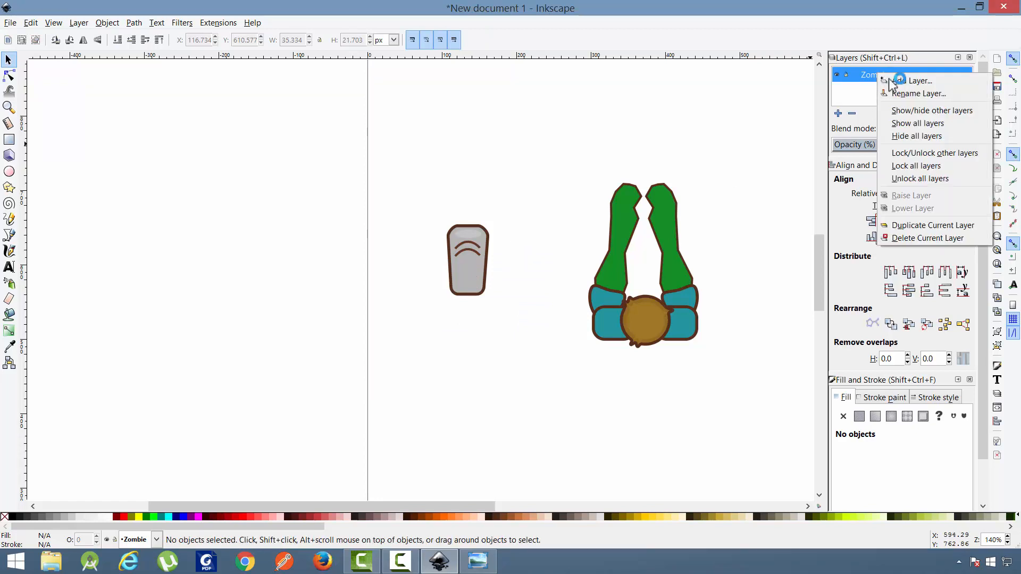
{"action": "left_click", "coordinate": [895, 81]}
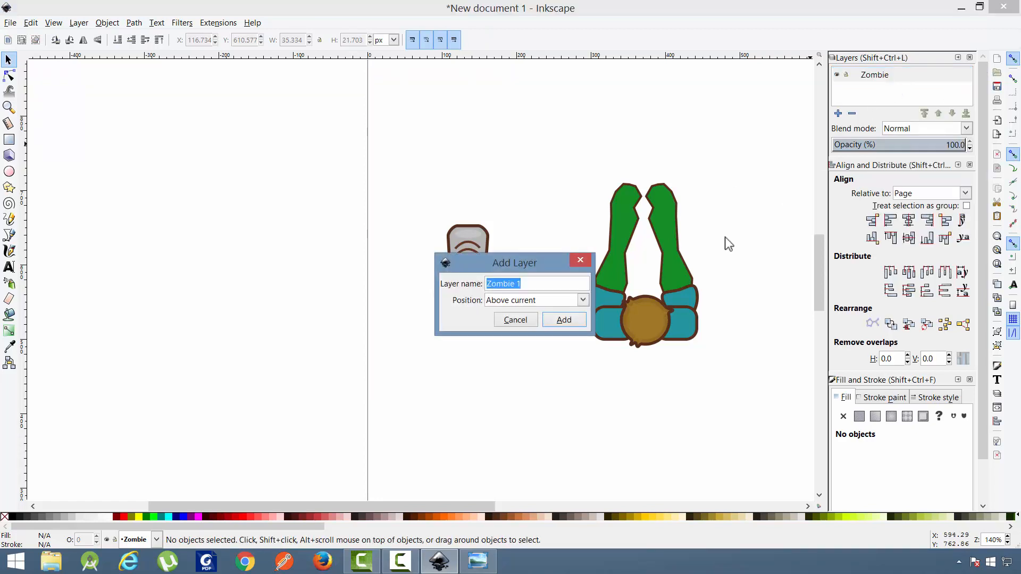
{"action": "type", "text": "Left-Shoe"}
{"action": "key", "text": "Return"}
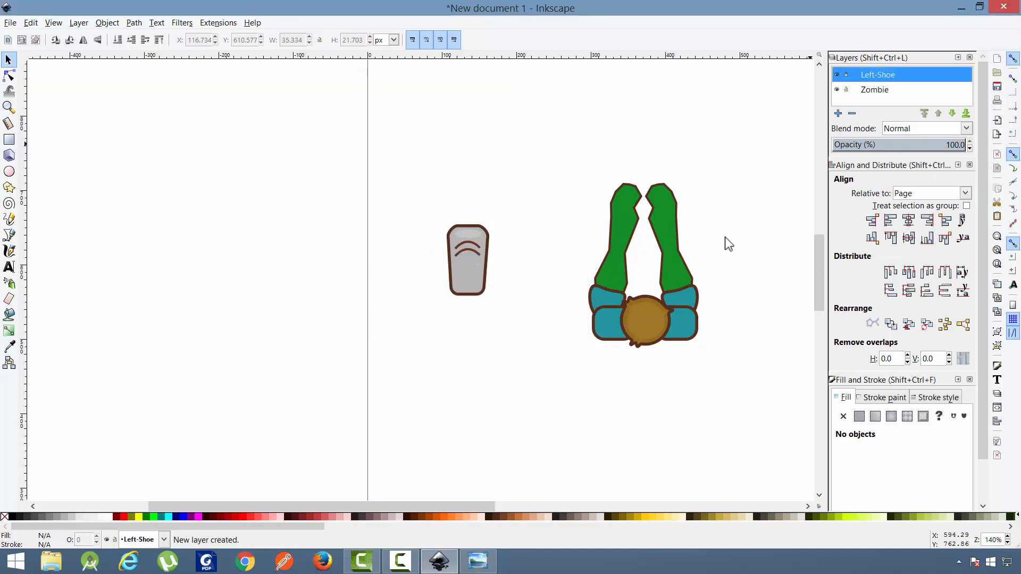
- Reorder the layers so that Zombie lies above Left-Shoe
{"action": "mouse_move", "coordinate": [888, 84]}
{"action": "left_mouse_down"}
{"action": "mouse_move", "coordinate": [885, 109]}
{"action": "mouse_move", "coordinate": [878, 90]}
{"action": "left_mouse_up"}
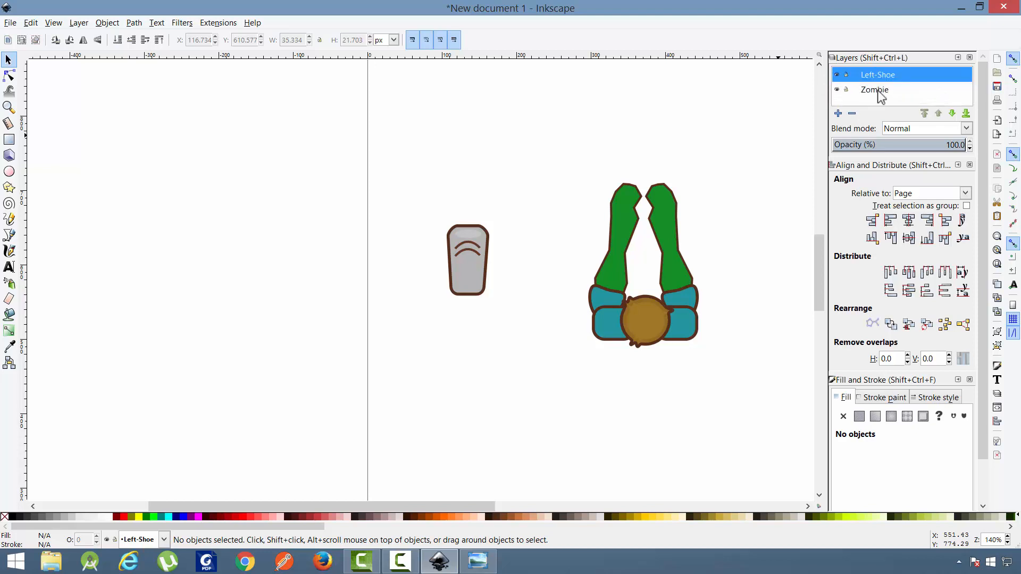
{"action": "left_click", "coordinate": [878, 94]}
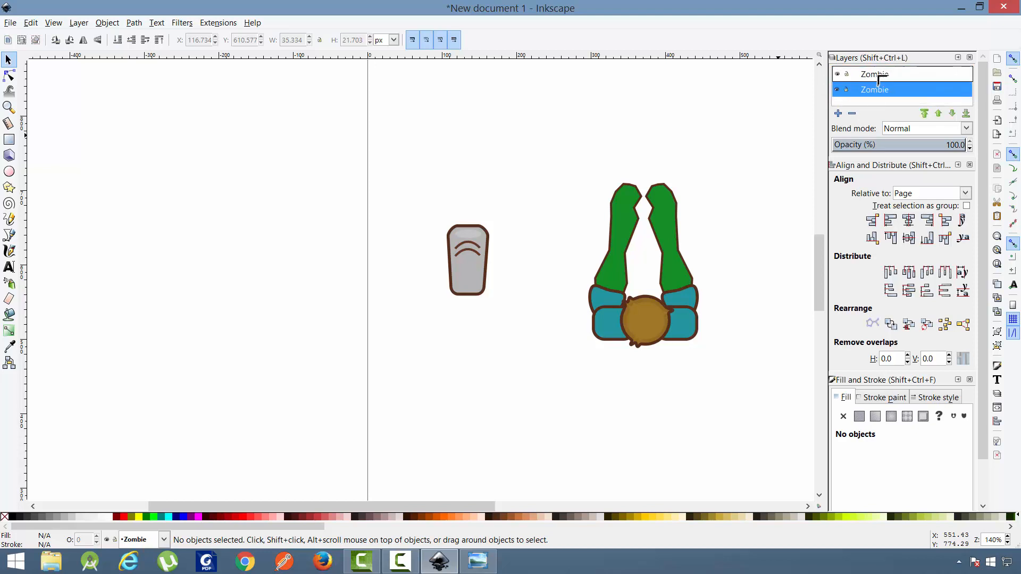
{"action": "left_click", "coordinate": [936, 114]}
{"action": "mouse_move", "coordinate": [878, 90]}
{"action": "left_mouse_down"}
{"action": "mouse_move", "coordinate": [876, 65]}
{"action": "mouse_move", "coordinate": [877, 74]}
{"action": "left_mouse_up"}
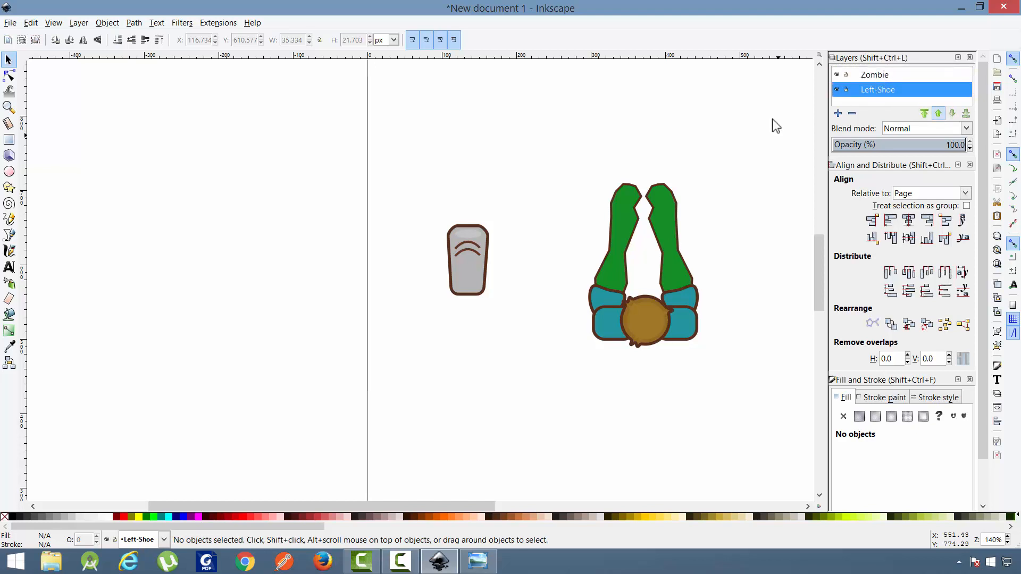
- Move all four paths of the grey shoe to the Left-Shoe layer
{"action": "left_click_drag", "start_coordinate": [572, 174], "coordinate": [411, 396]}
{"action": "right_click", "coordinate": [468, 269]}
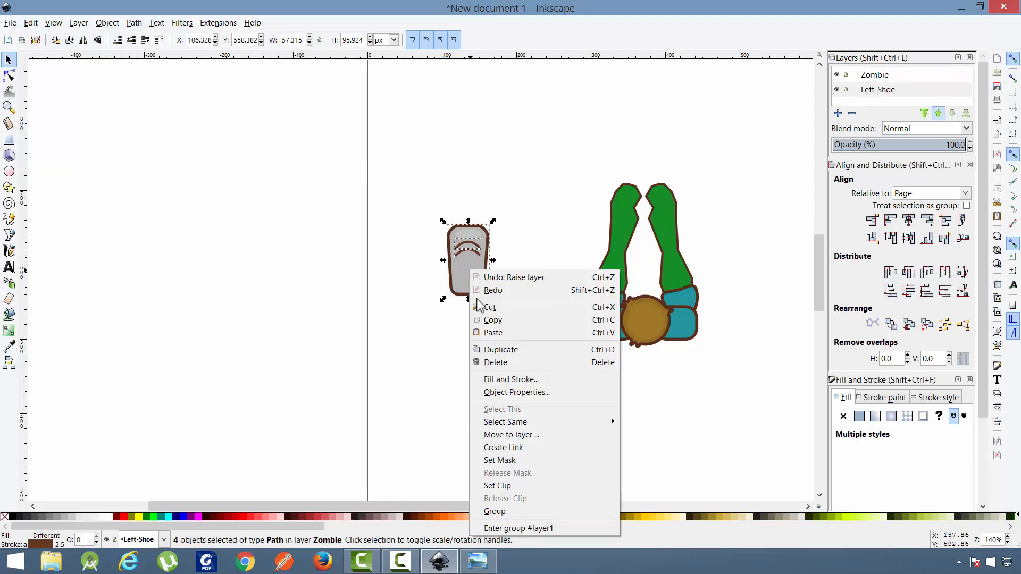
{"action": "left_click", "coordinate": [552, 434]}
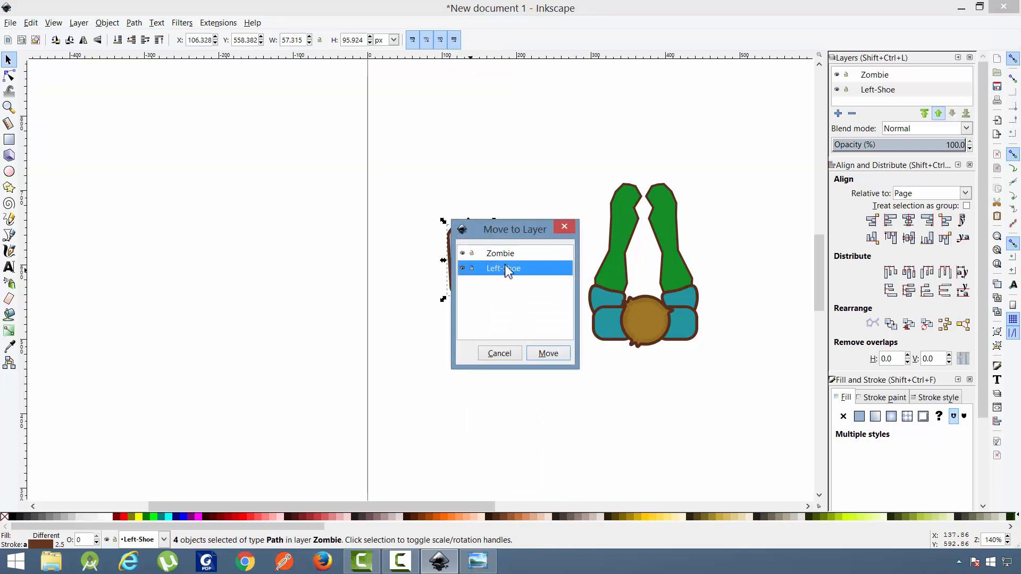
{"action": "left_click", "coordinate": [548, 353]}
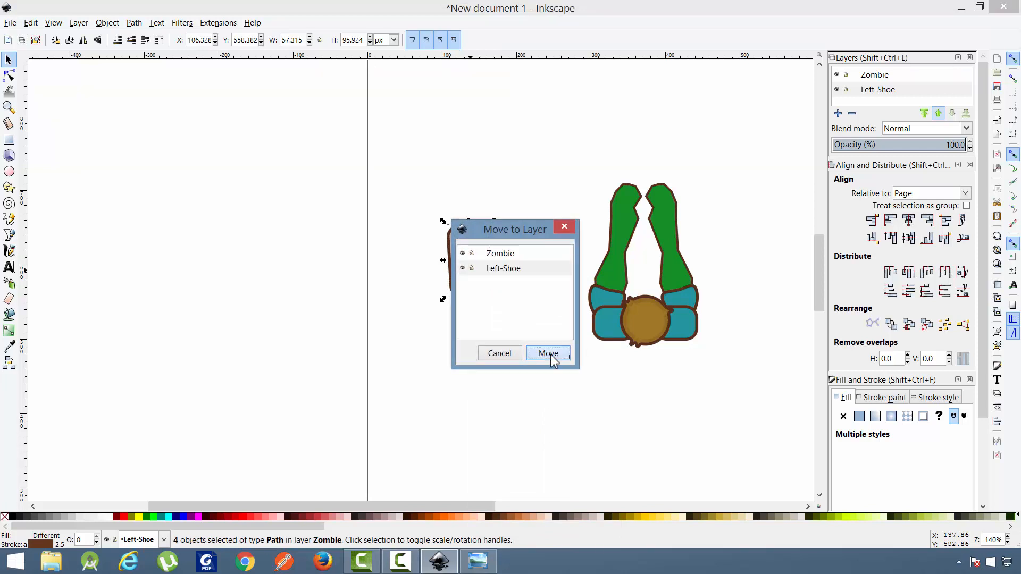
{"action": "double_click", "coordinate": [882, 92]}
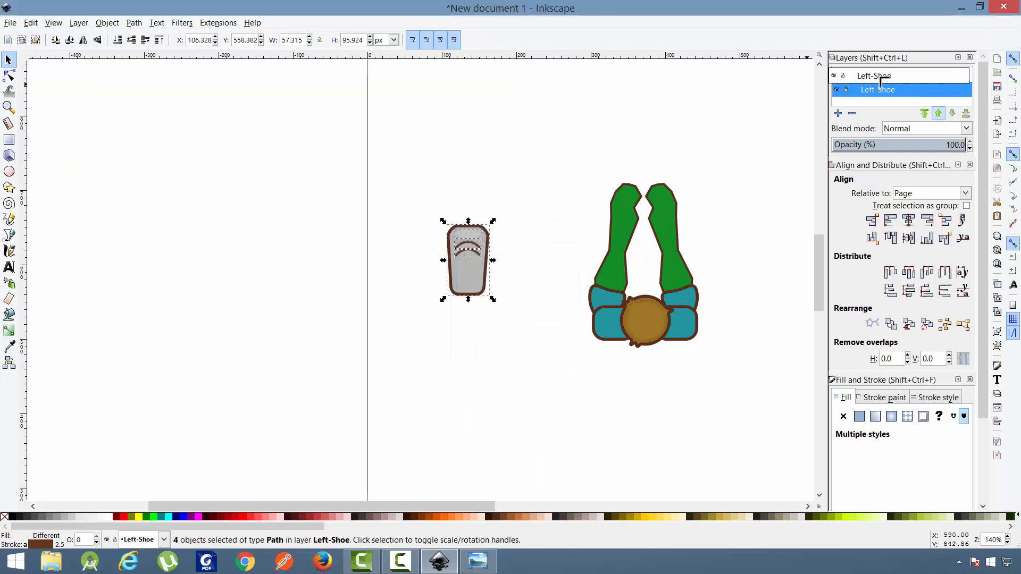
{"action": "mouse_move", "coordinate": [879, 62]}
{"action": "left_mouse_down"}
{"action": "mouse_move", "coordinate": [879, 89]}
{"action": "mouse_move", "coordinate": [877, 74]}
{"action": "left_mouse_up"}
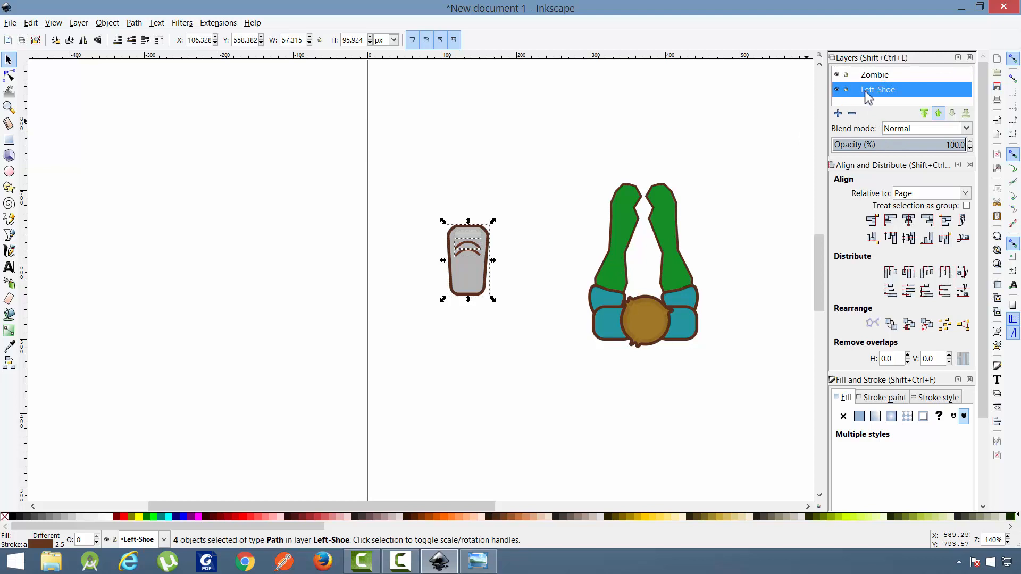
{"action": "left_click_drag", "start_coordinate": [883, 89], "coordinate": [875, 68]}
- Add a new layer named Right-Shoe directly above the Left-Shoe layer
{"action": "left_click", "coordinate": [838, 113]}
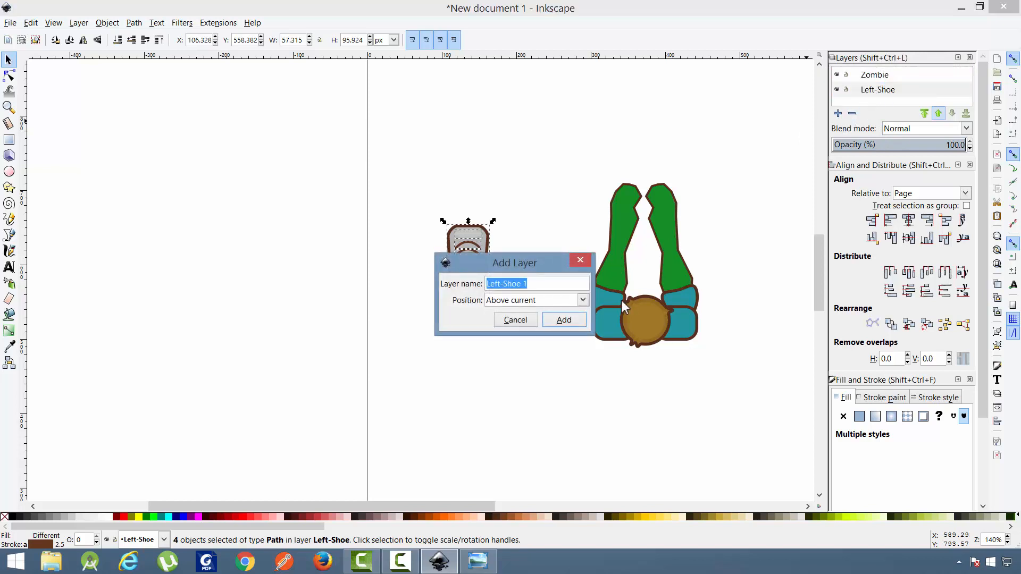
{"action": "left_click", "coordinate": [546, 288]}
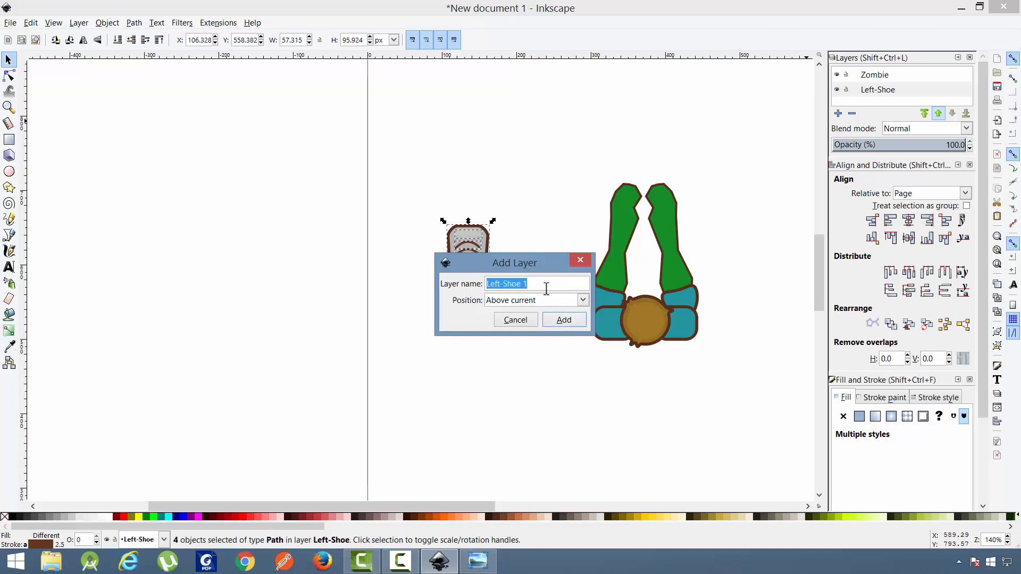
{"action": "type", "text": "Right-S"}
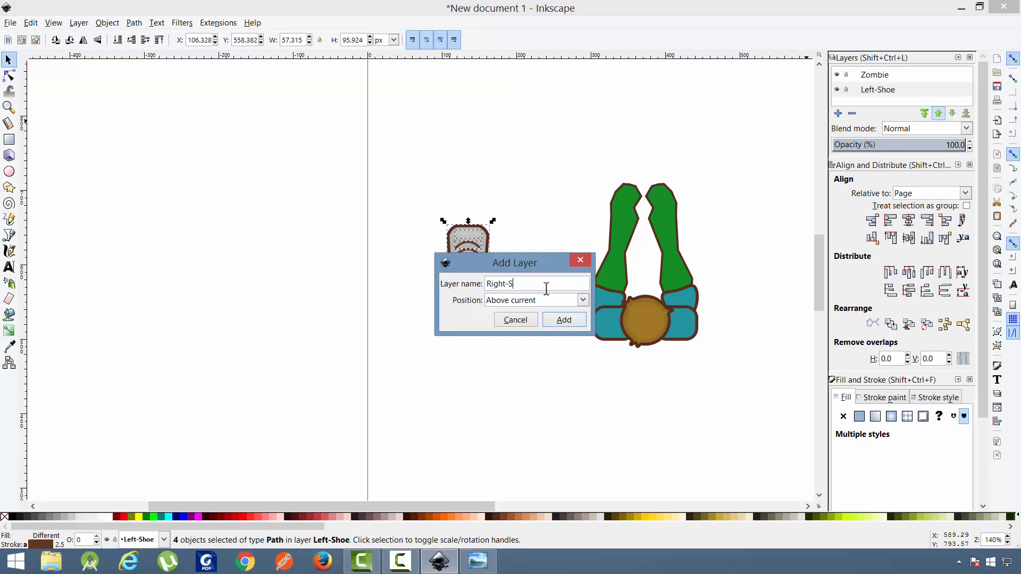
{"action": "key", "text": "Return"}
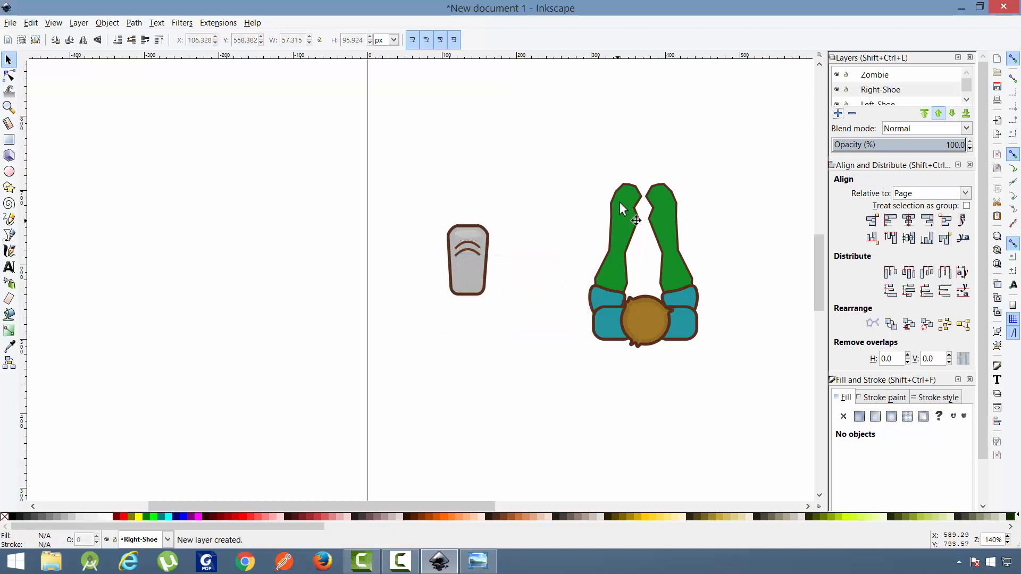
{"action": "left_click", "coordinate": [864, 91]}
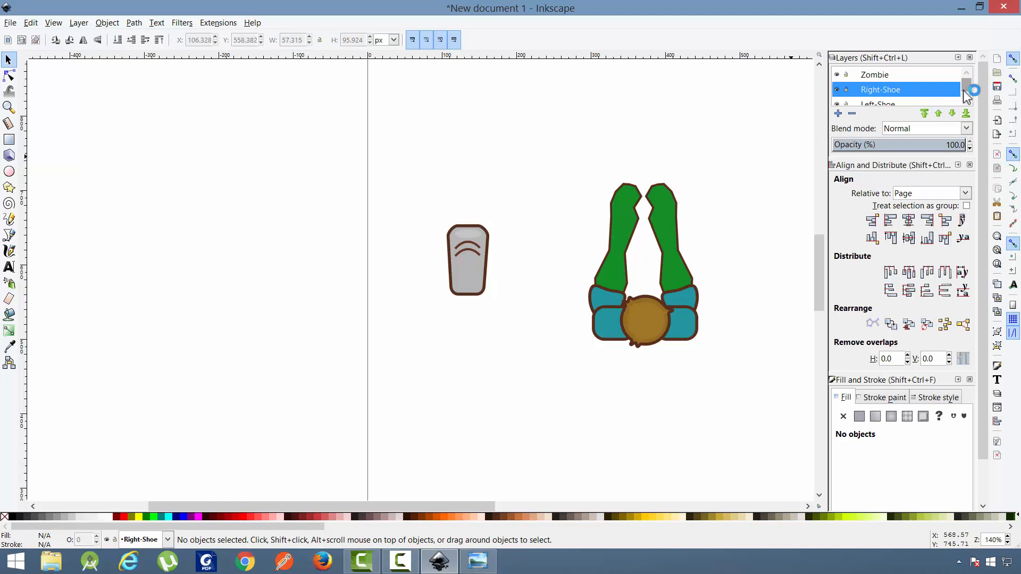
{"action": "left_click_drag", "start_coordinate": [966, 95], "coordinate": [968, 102]}
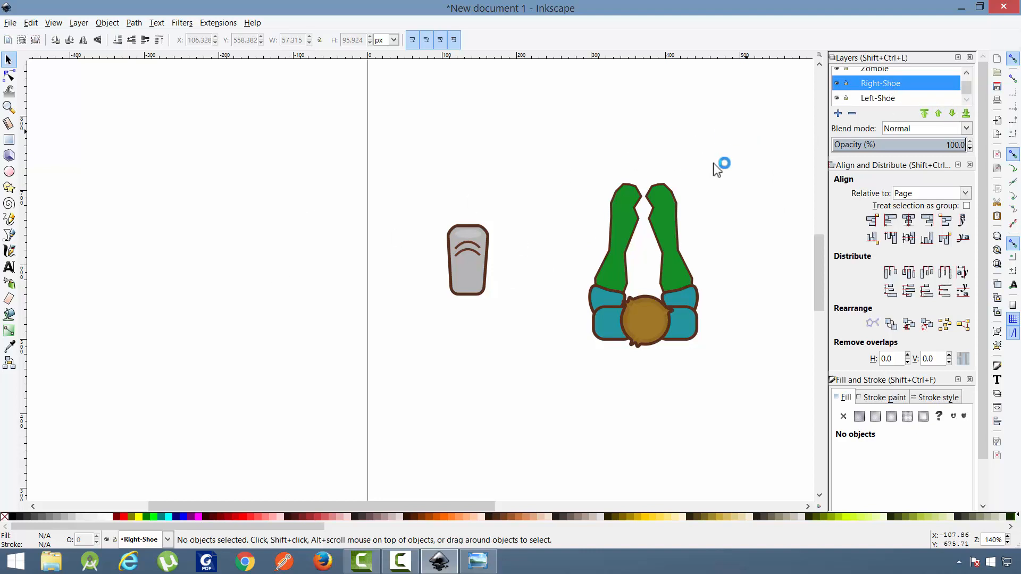
- On the Left-Shoe layer, scale the whole shoe down to about 22 × 37 px and place it closer to the zombie
{"action": "left_click", "coordinate": [891, 100]}
{"action": "left_click_drag", "start_coordinate": [522, 196], "coordinate": [426, 352]}
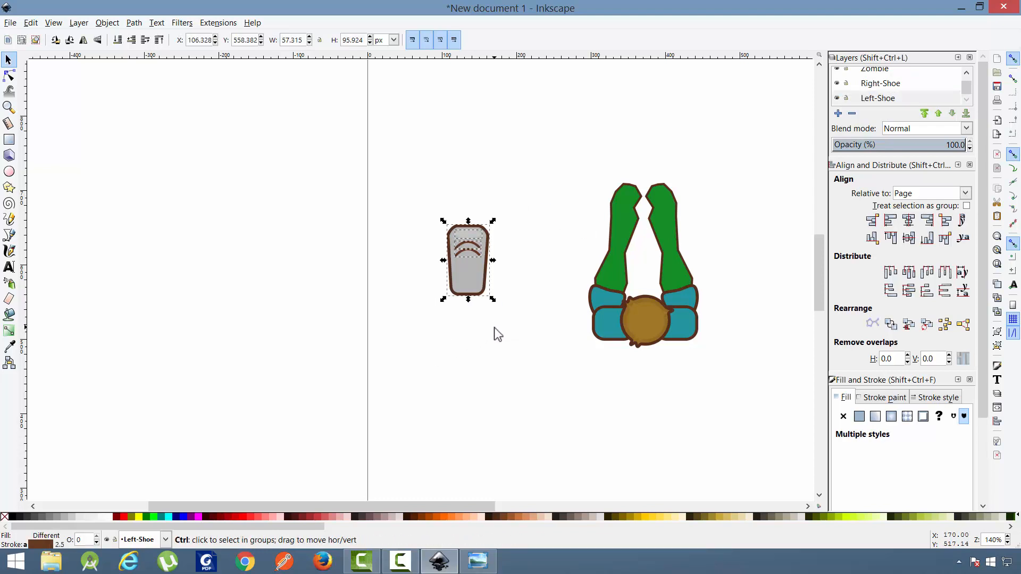
{"action": "scroll", "coordinate": [483, 335], "scroll_direction": "up", "scroll_amount": 4}
{"action": "scroll", "coordinate": [470, 326], "scroll_direction": "down", "scroll_amount": 3}
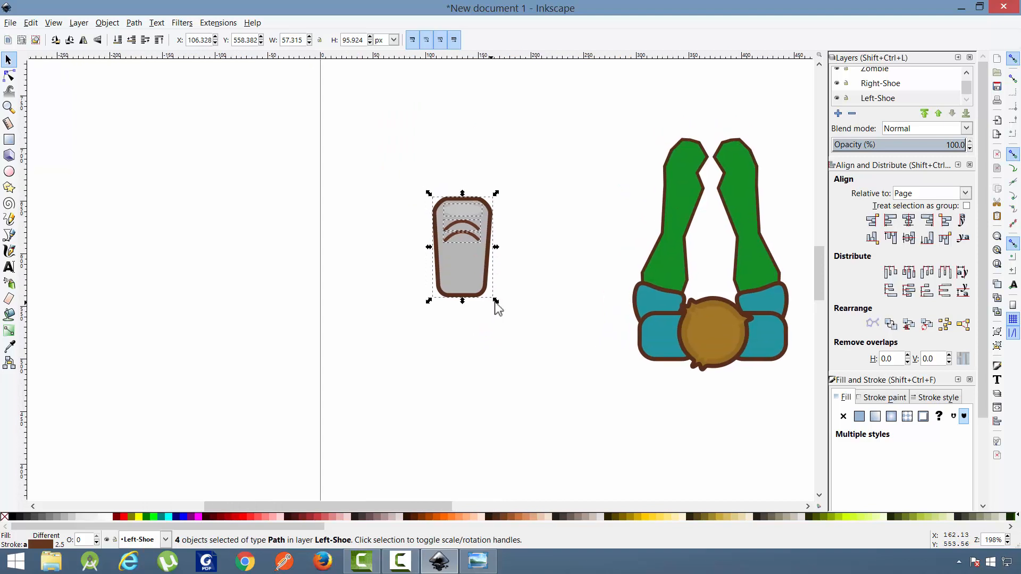
{"action": "mouse_move", "coordinate": [497, 303]}
{"action": "left_mouse_down"}
{"action": "mouse_move", "coordinate": [474, 280]}
{"action": "mouse_move", "coordinate": [506, 298]}
{"action": "left_mouse_up"}
{"action": "left_click", "coordinate": [511, 310]}
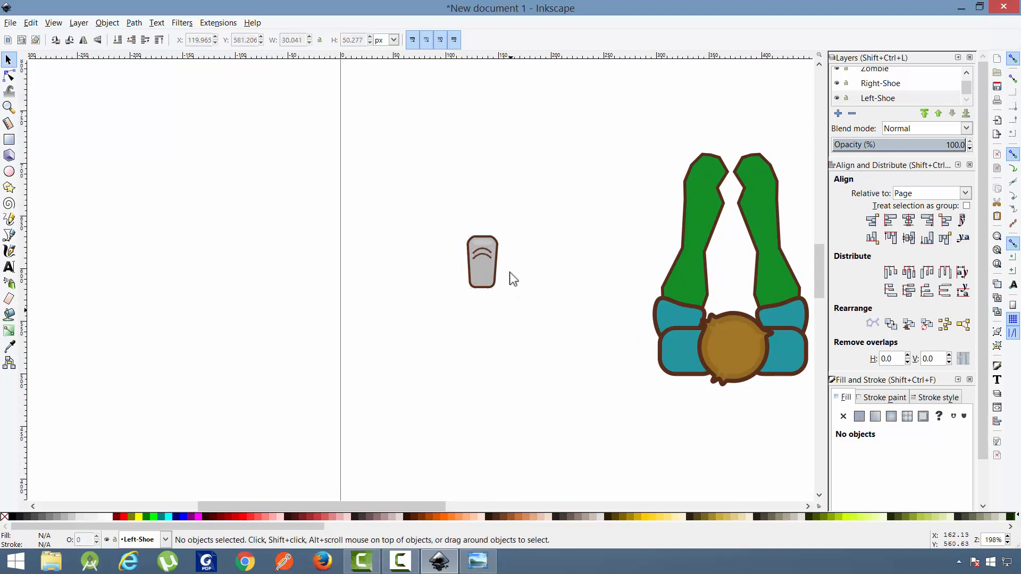
{"action": "left_click_drag", "start_coordinate": [514, 206], "coordinate": [500, 282]}
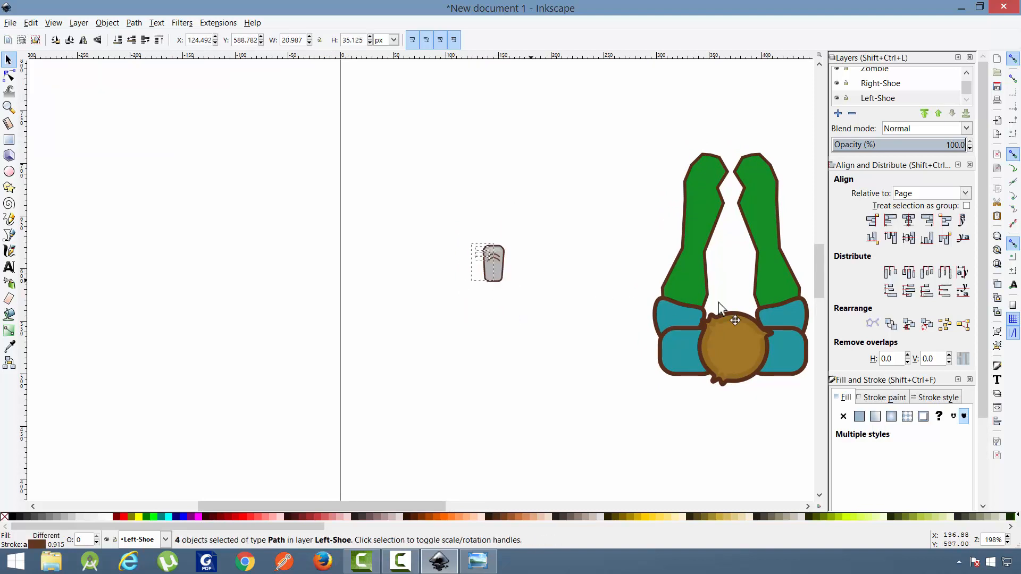
{"action": "left_click_drag", "start_coordinate": [720, 307], "coordinate": [593, 308]}
{"action": "scroll", "coordinate": [614, 327], "scroll_direction": "up", "scroll_amount": 3}
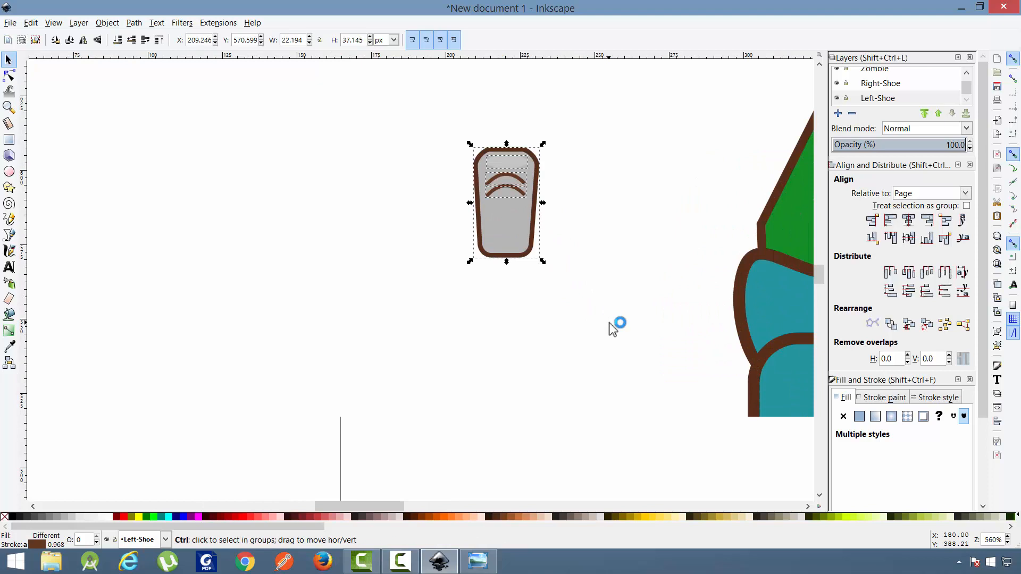
- Set the stroke width of the shoe's outer outline to 4 px
{"action": "left_click", "coordinate": [566, 309]}
{"action": "left_click", "coordinate": [502, 246]}
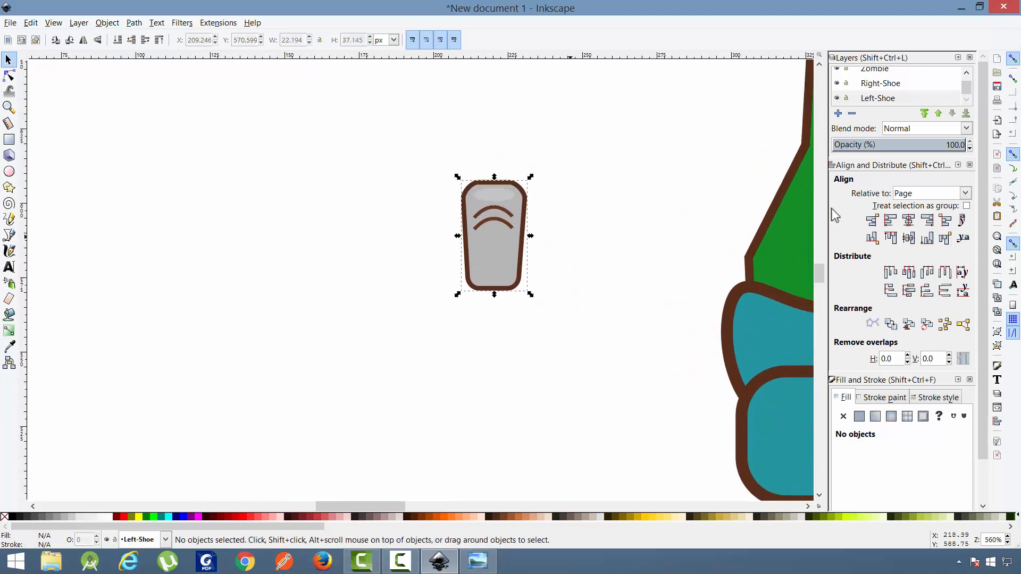
{"action": "left_click", "coordinate": [923, 396]}
{"action": "scroll", "coordinate": [910, 396], "scroll_direction": "down", "scroll_amount": 2}
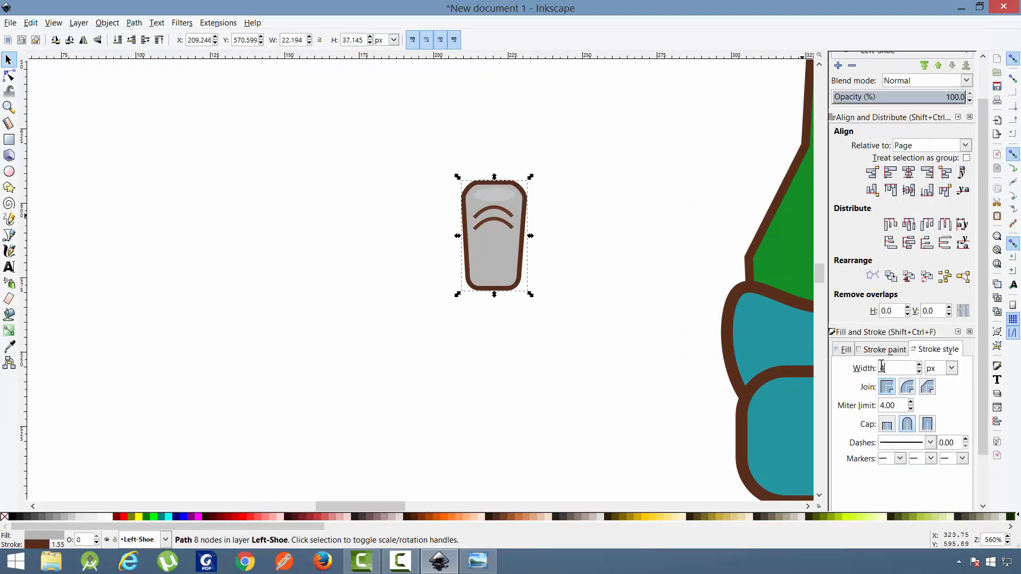
{"action": "key", "text": "Return"}
- Set the stroke width of both curved lace lines on the shoe to 2 px
{"action": "left_click", "coordinate": [506, 229]}
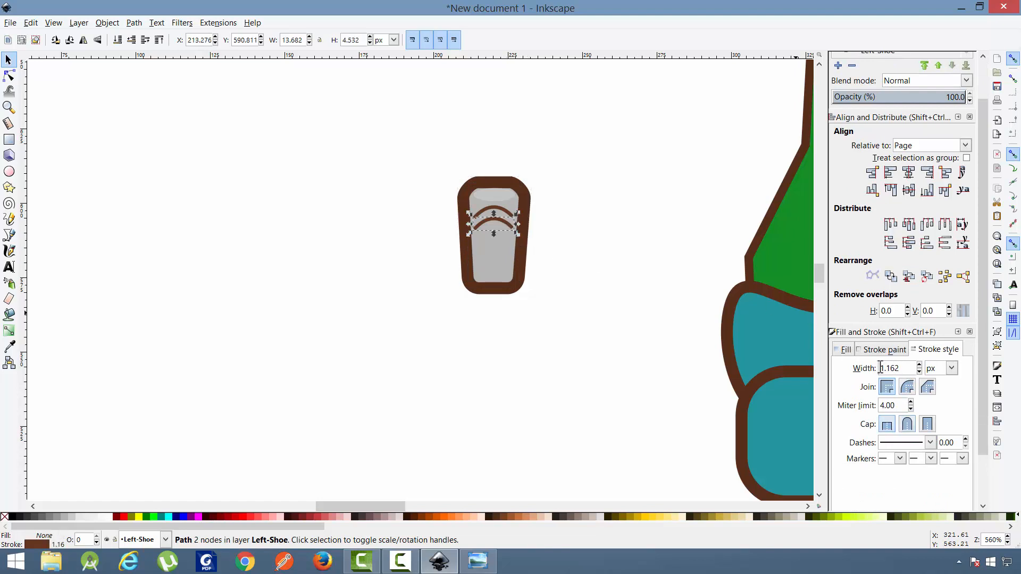
{"action": "type", "text": "2"}
{"action": "key", "text": "Return"}
{"action": "left_click", "coordinate": [503, 210]}
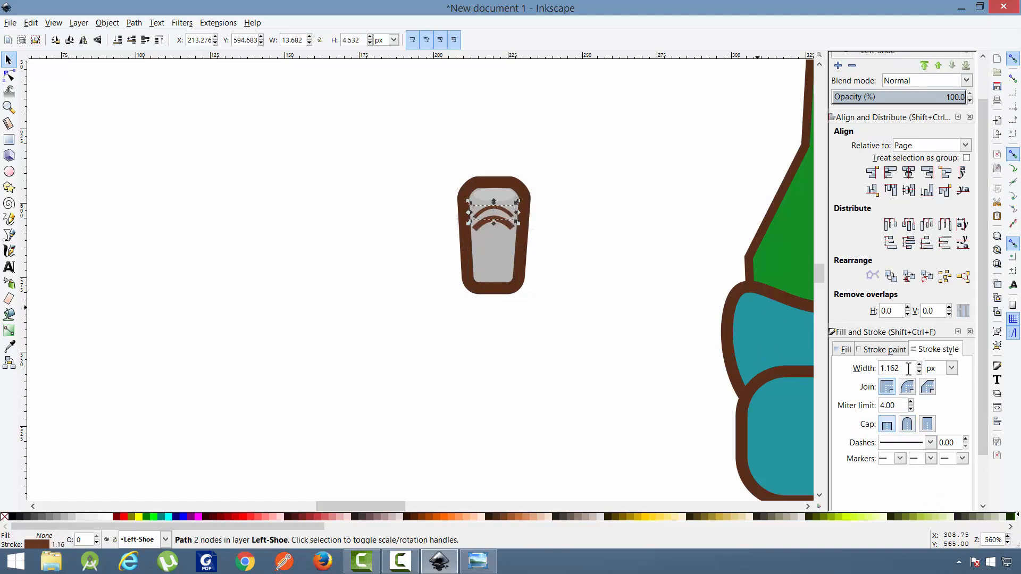
{"action": "type", "text": "2"}
{"action": "key", "text": "Return"}
{"action": "left_click", "coordinate": [570, 287]}
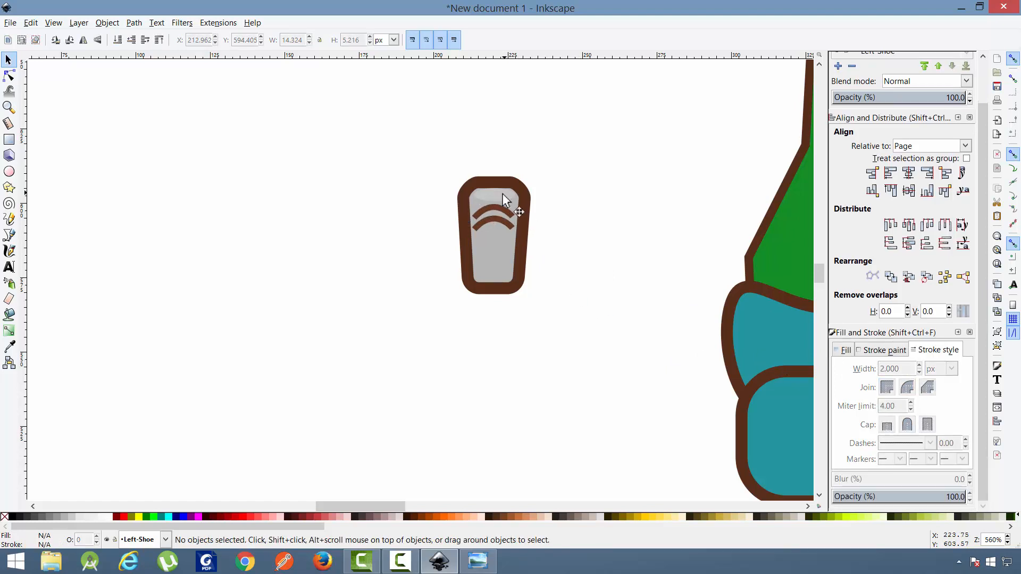
- Adjust the light grey highlight's position so it sits just inside the outline at the shoe's toe
{"action": "key", "text": "Down"}
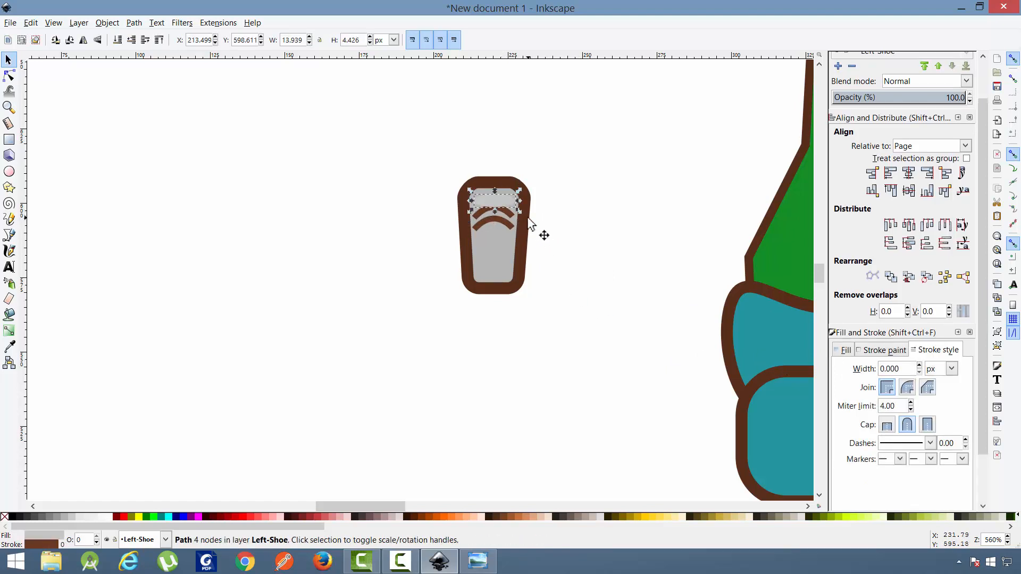
{"action": "key", "text": "Up"}
{"action": "scroll", "coordinate": [516, 210], "scroll_direction": "up", "scroll_amount": 4}
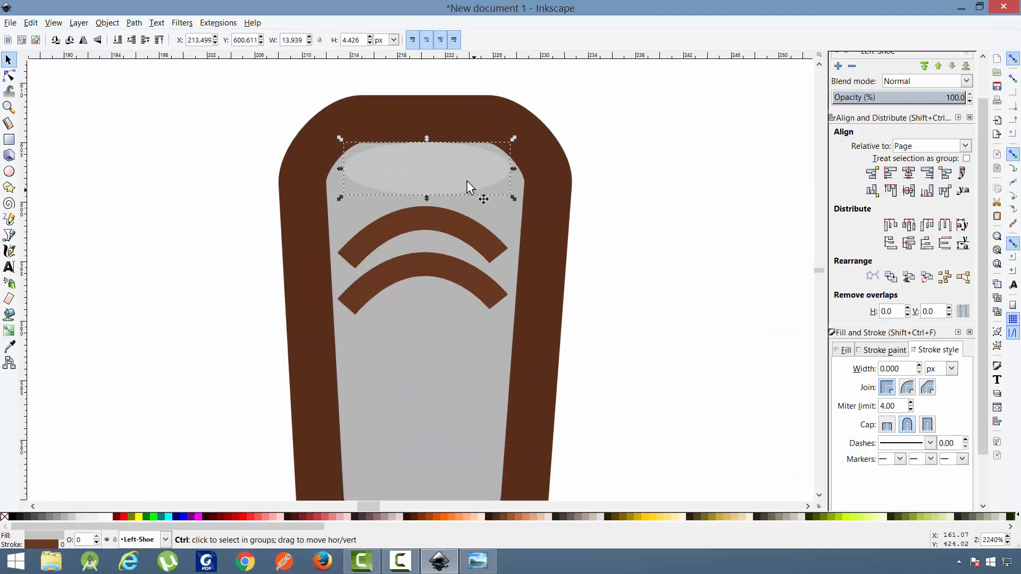
{"action": "left_click_drag", "start_coordinate": [458, 172], "coordinate": [456, 184]}
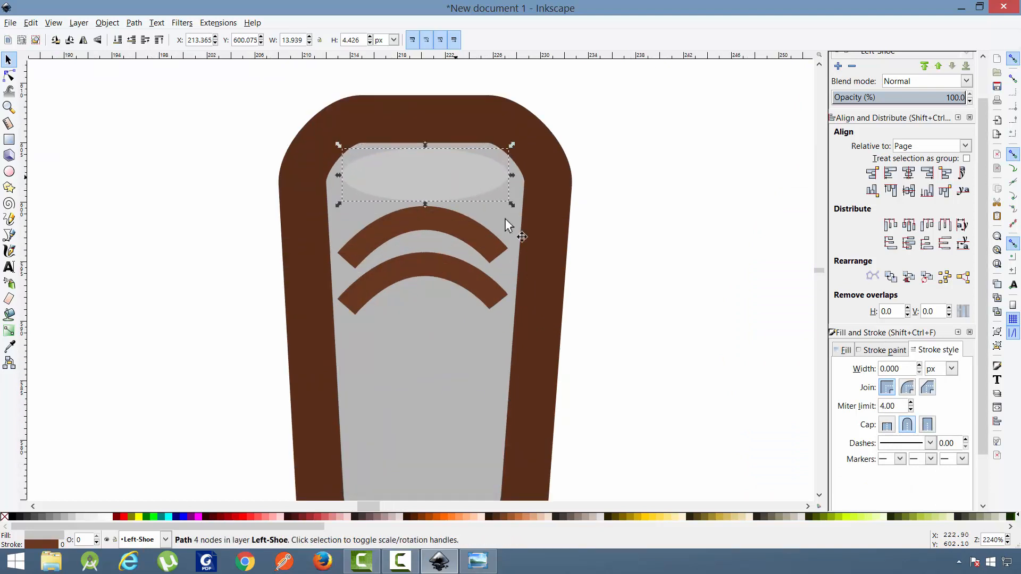
{"action": "scroll", "coordinate": [585, 242], "scroll_direction": "down", "scroll_amount": 5}
{"action": "key", "text": "Escape"}
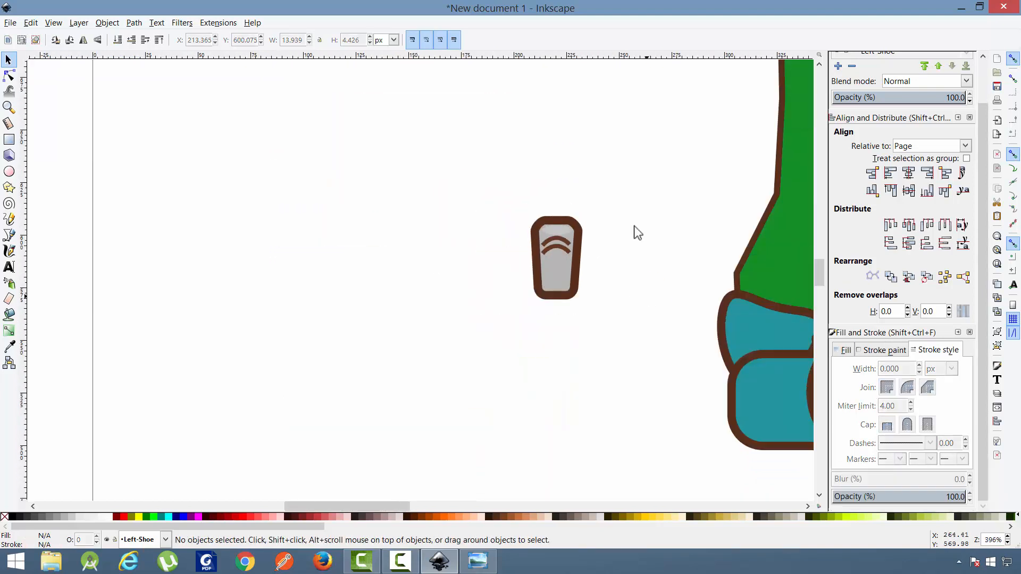
- Move the complete shoe about 31 px to the left, away from the zombie
{"action": "scroll", "coordinate": [590, 229], "scroll_direction": "right", "scroll_amount": 2}
{"action": "scroll", "coordinate": [538, 196], "scroll_direction": "down", "scroll_amount": 1}
{"action": "left_click_drag", "start_coordinate": [535, 183], "coordinate": [413, 358]}
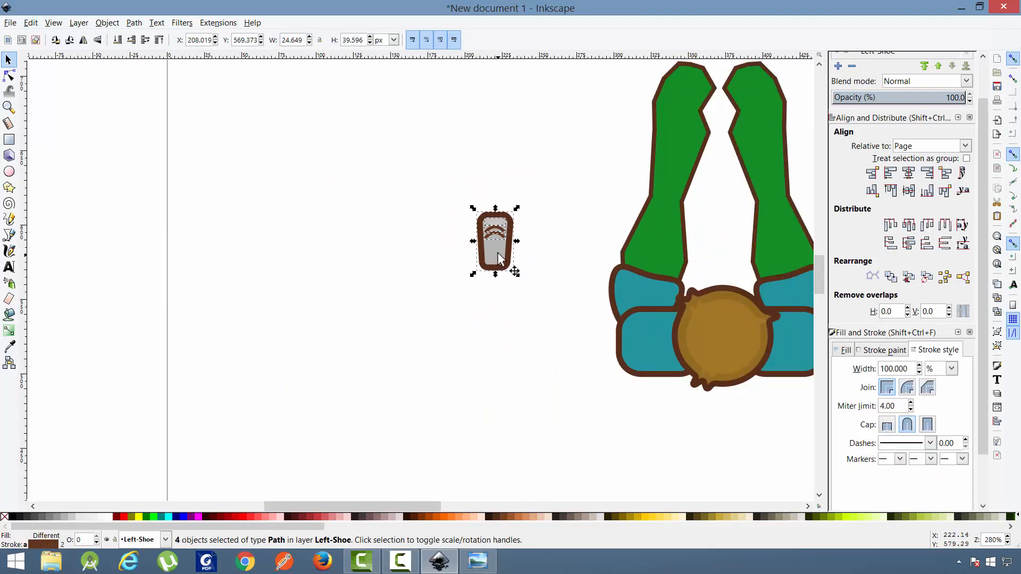
{"action": "left_click_drag", "start_coordinate": [500, 259], "coordinate": [457, 253]}
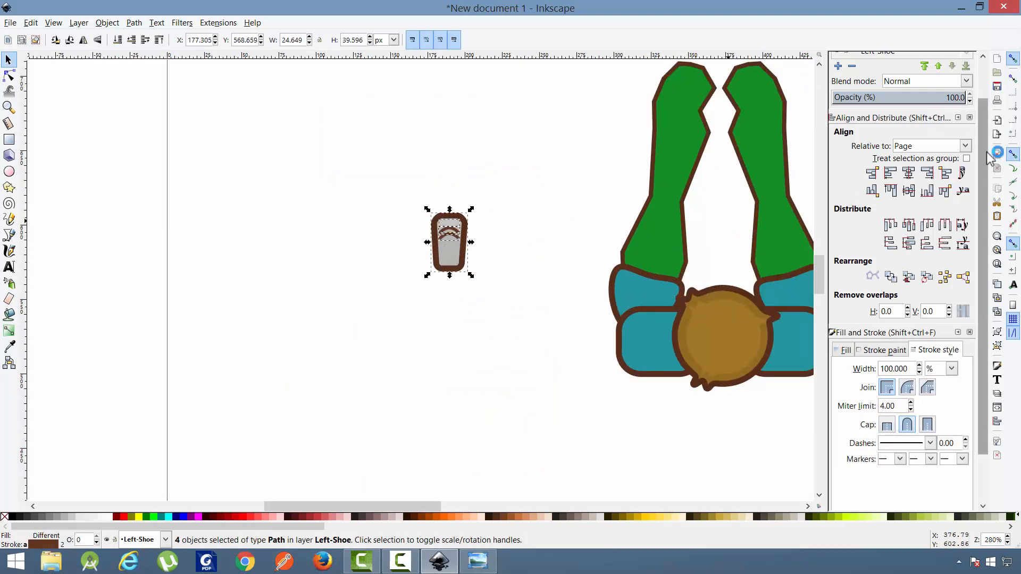
{"action": "scroll", "coordinate": [984, 88], "scroll_direction": "up", "scroll_amount": 2}
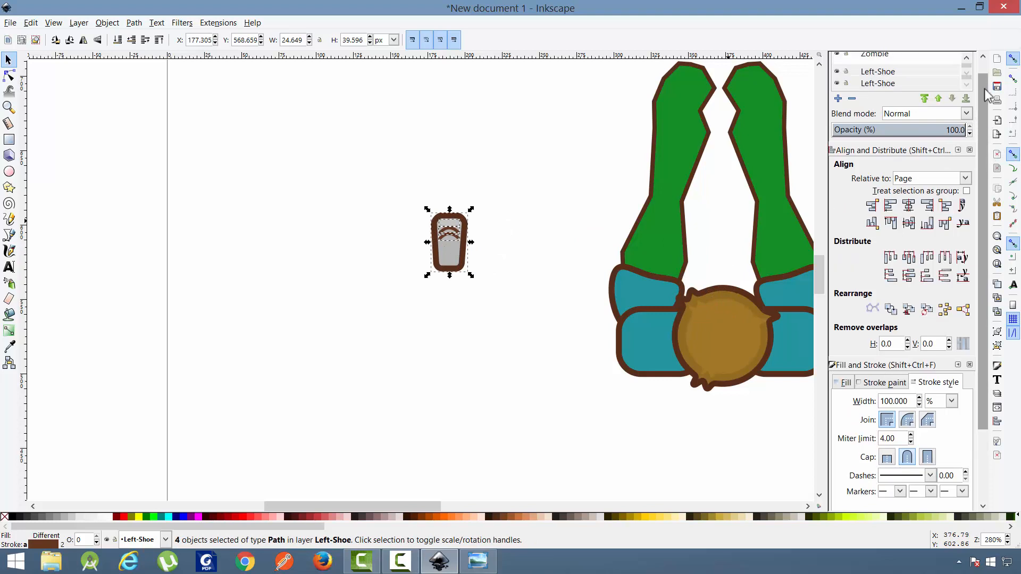
{"action": "right_click", "coordinate": [453, 250]}
{"action": "left_click", "coordinate": [481, 330]}
{"action": "left_click", "coordinate": [550, 156]}
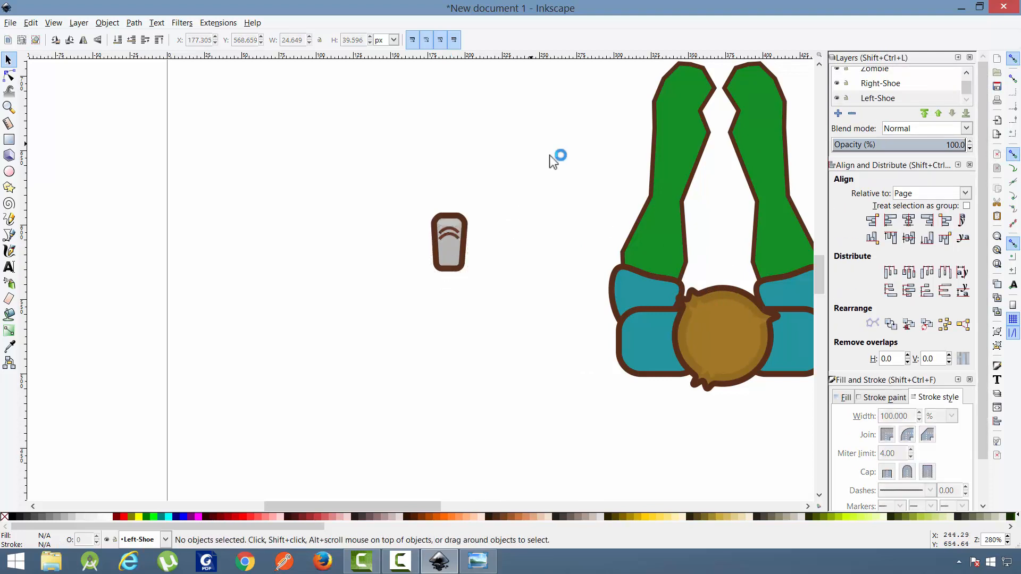
- Duplicate the complete shoe and place the copy beside the original, about 34 px to its right
{"action": "left_click_drag", "start_coordinate": [525, 159], "coordinate": [378, 385]}
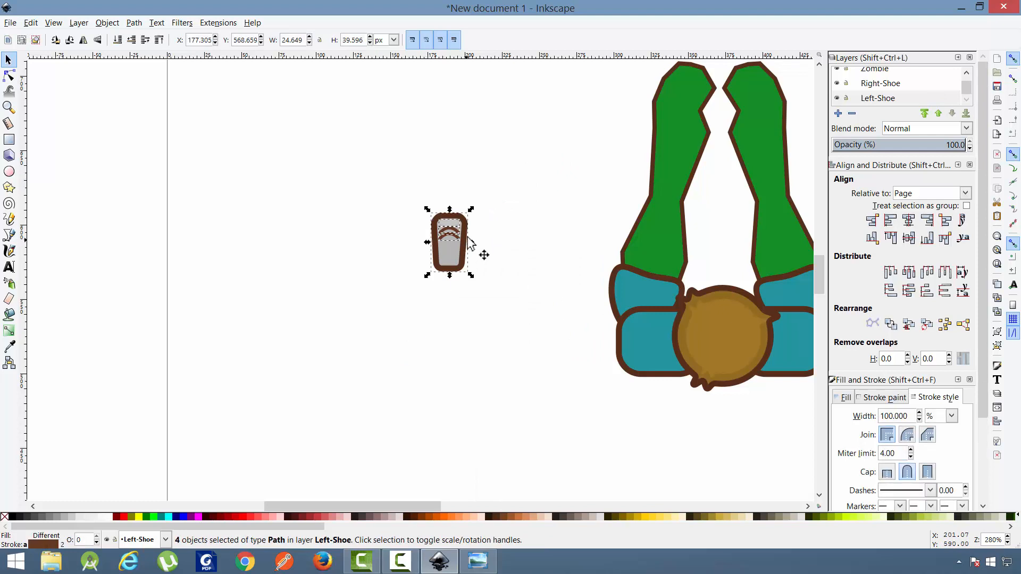
{"action": "right_click", "coordinate": [455, 251]}
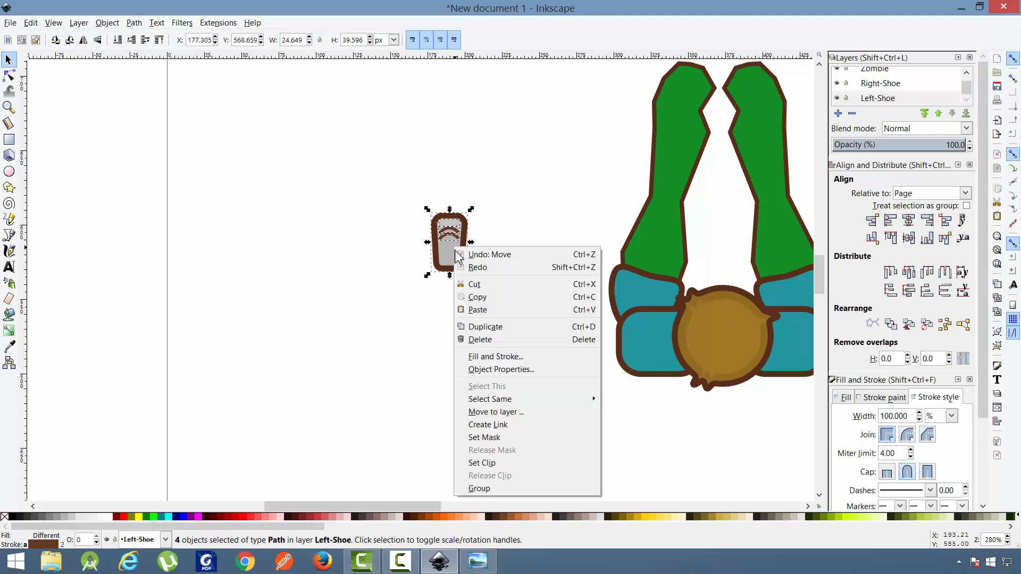
{"action": "left_click", "coordinate": [495, 327]}
{"action": "left_click_drag", "start_coordinate": [456, 259], "coordinate": [512, 256]}
- Move the duplicated shoe to the Right-Shoe layer
{"action": "right_click", "coordinate": [510, 249]}
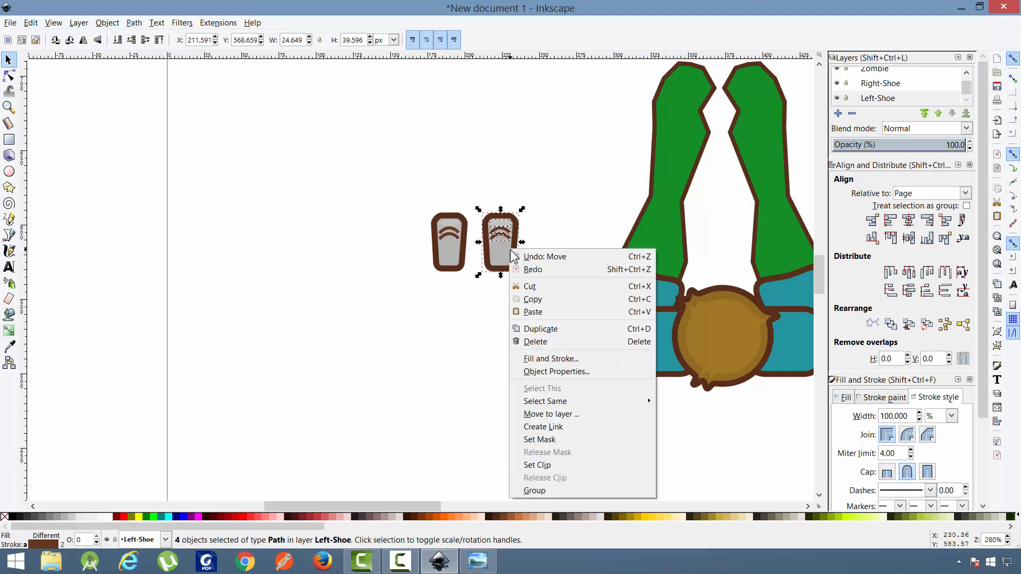
{"action": "left_click", "coordinate": [575, 414]}
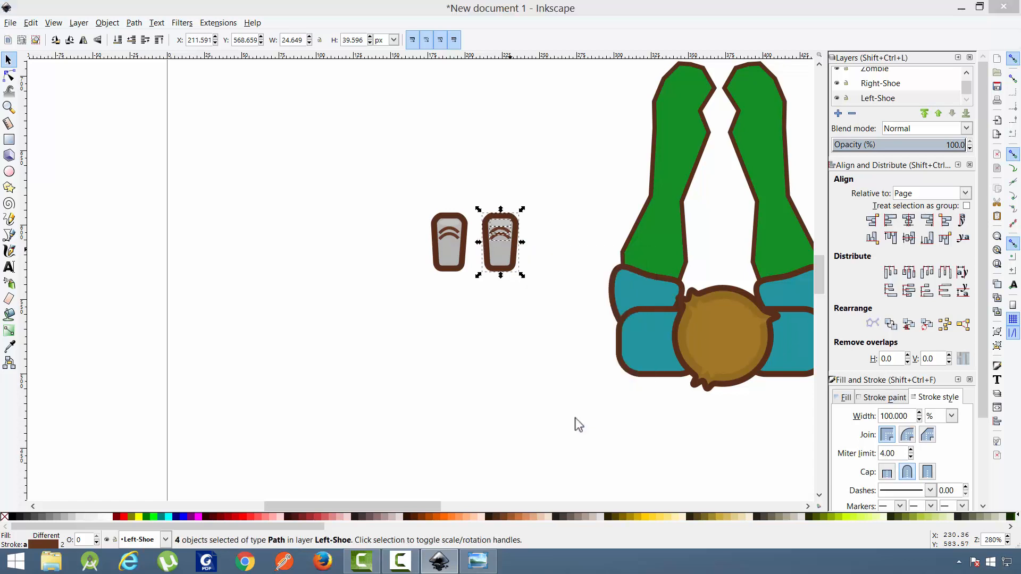
{"action": "left_click", "coordinate": [510, 275]}
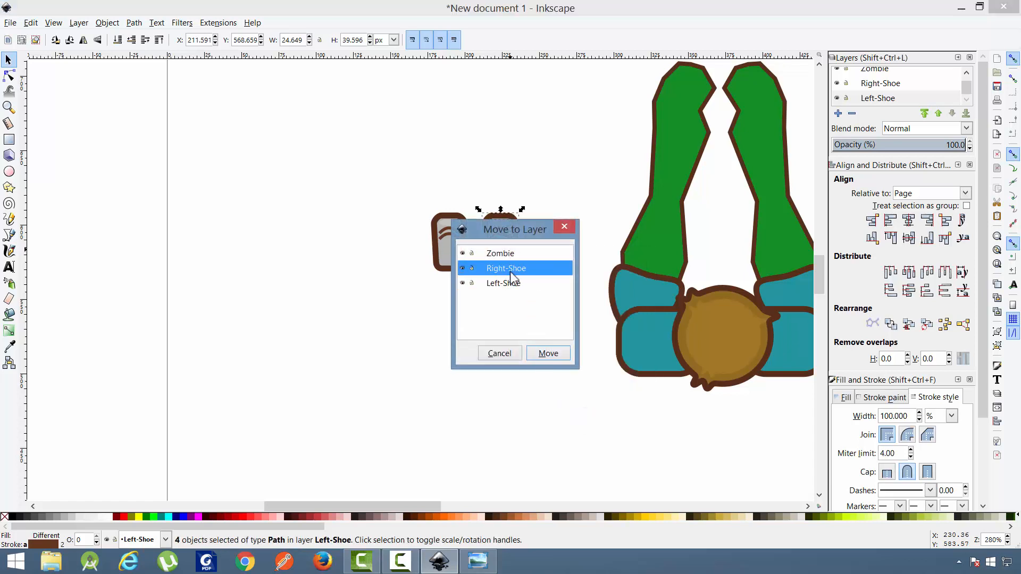
{"action": "left_click", "coordinate": [552, 354]}
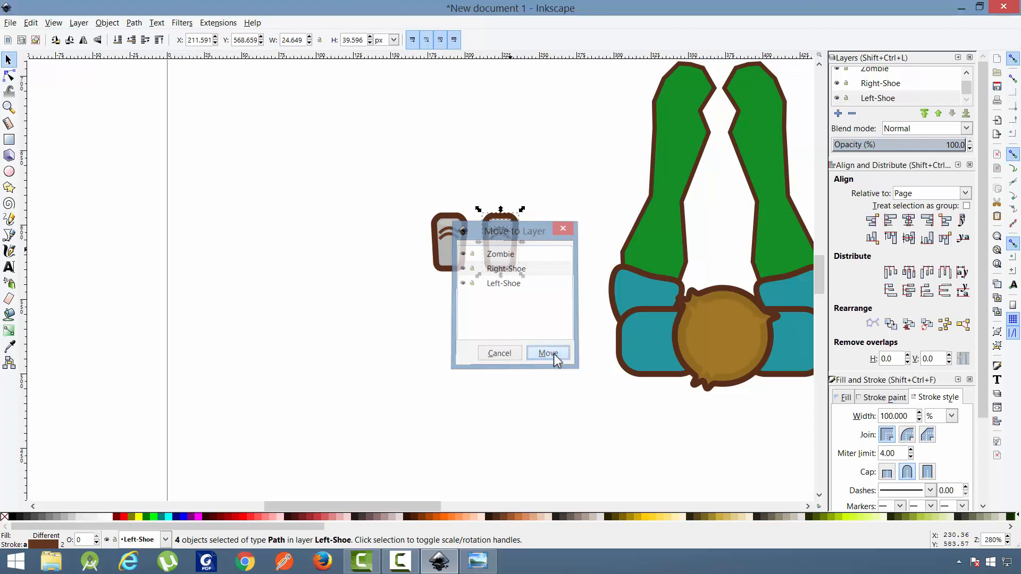
- Check which objects belong to the Right-Shoe, Left-Shoe and Zombie layers by hiding and showing each layer
{"action": "left_click", "coordinate": [838, 84]}
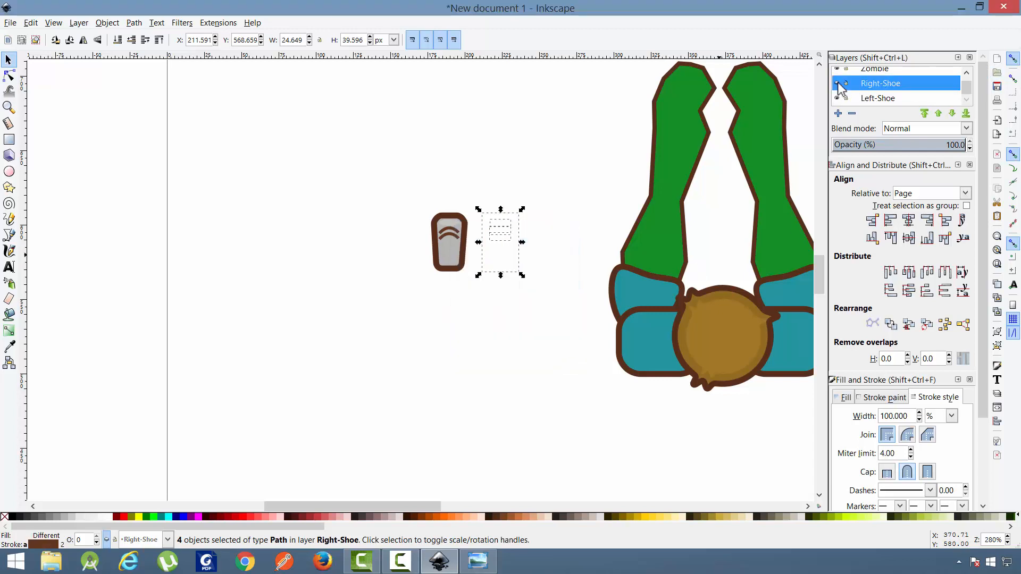
{"action": "left_click", "coordinate": [838, 83]}
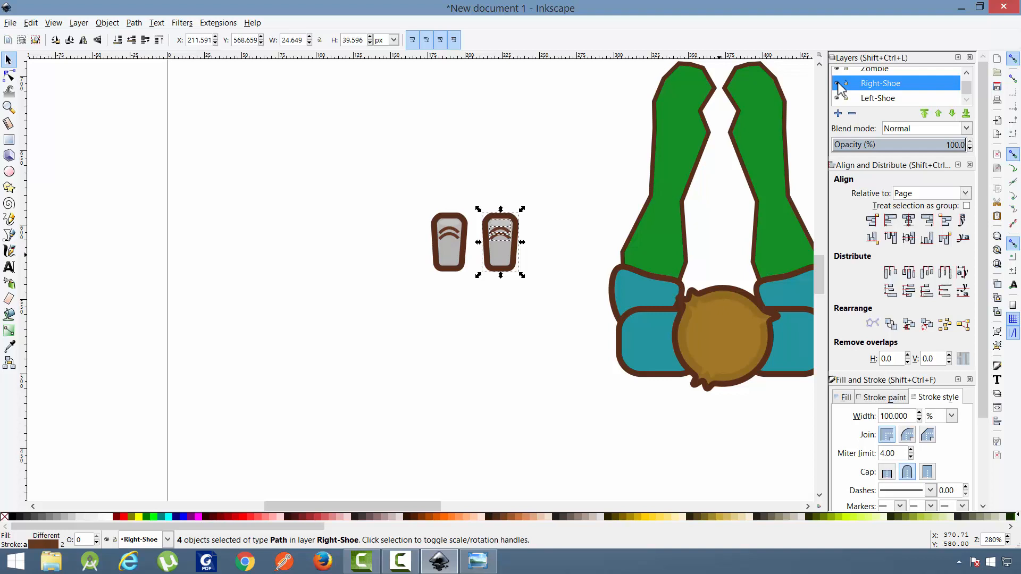
{"action": "left_click", "coordinate": [838, 83]}
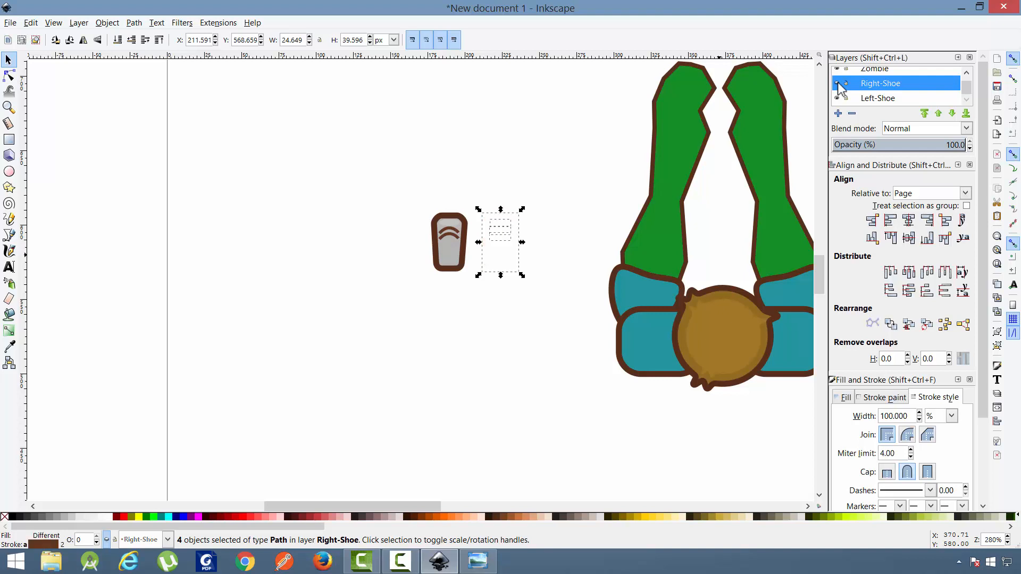
{"action": "left_click", "coordinate": [838, 84]}
{"action": "left_click", "coordinate": [838, 84]}
{"action": "left_click", "coordinate": [838, 84]}
{"action": "left_click", "coordinate": [838, 98]}
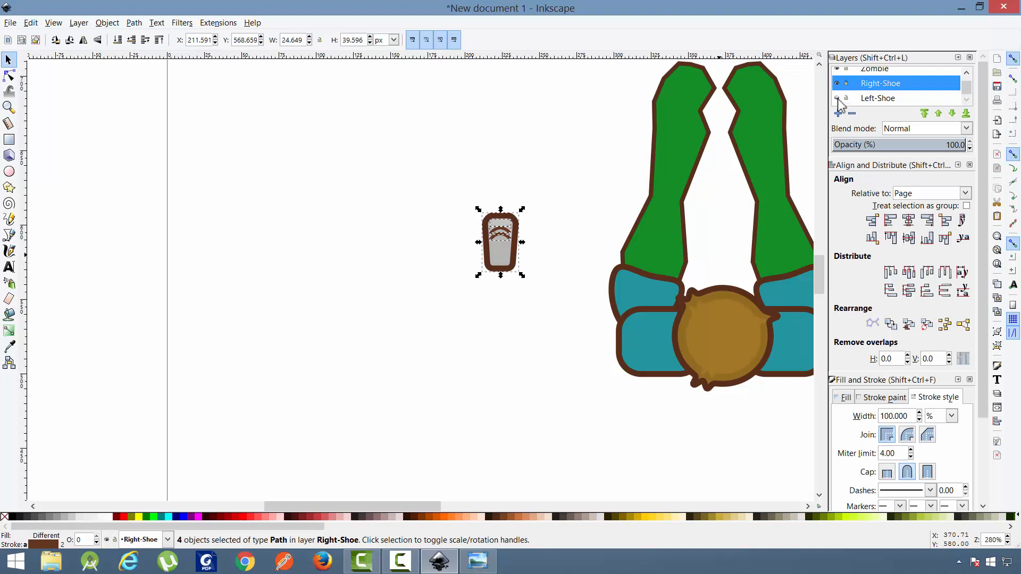
{"action": "left_click", "coordinate": [838, 99]}
{"action": "left_click", "coordinate": [838, 98]}
{"action": "left_click", "coordinate": [838, 99]}
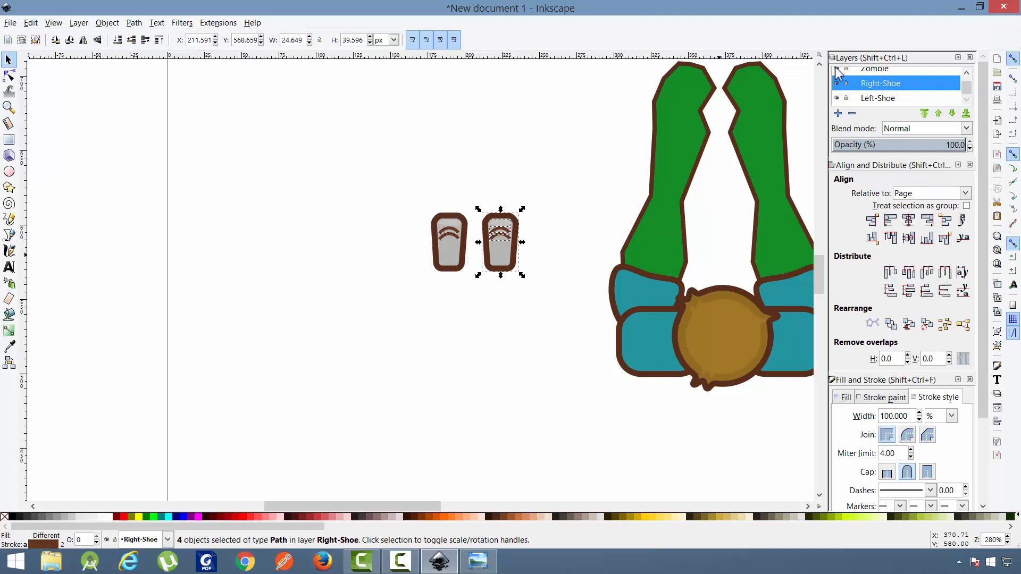
{"action": "left_click", "coordinate": [838, 71]}
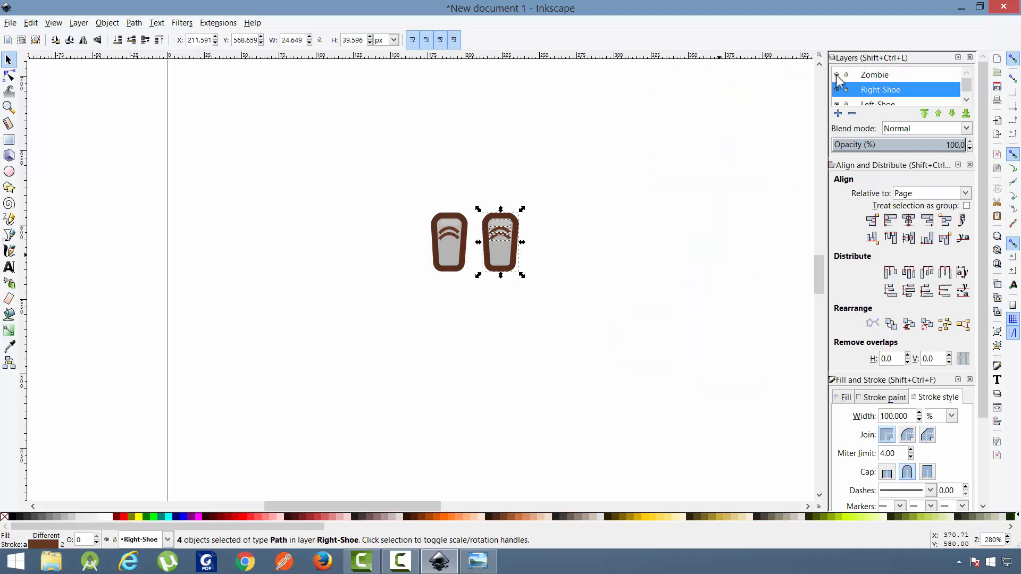
{"action": "left_click", "coordinate": [838, 76]}
{"action": "left_click_drag", "start_coordinate": [646, 157], "coordinate": [466, 173]}
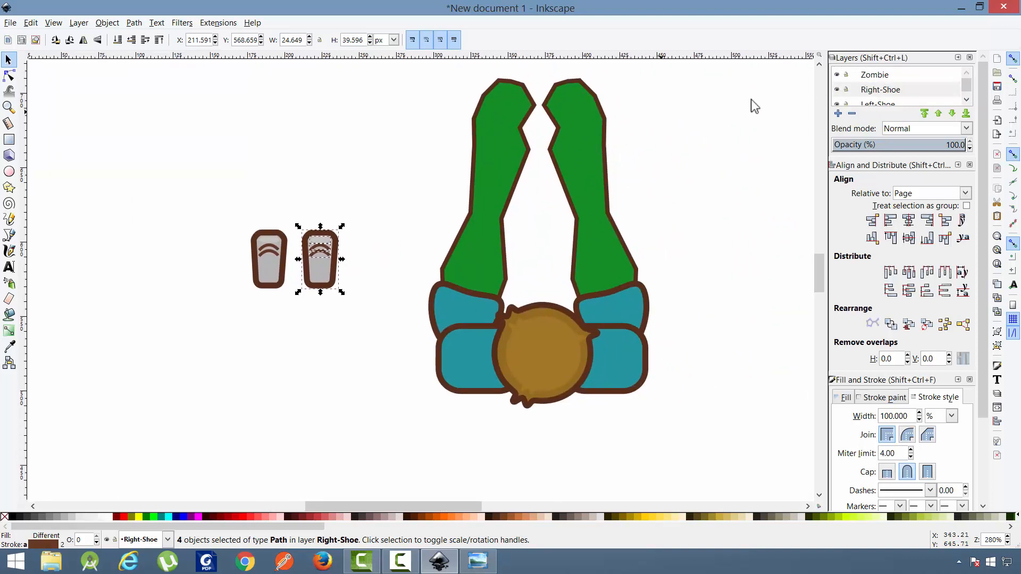
- Make the Zombie layer current and move the right shoe about 8 px to the left, closer to the left shoe
{"action": "left_click", "coordinate": [871, 91]}
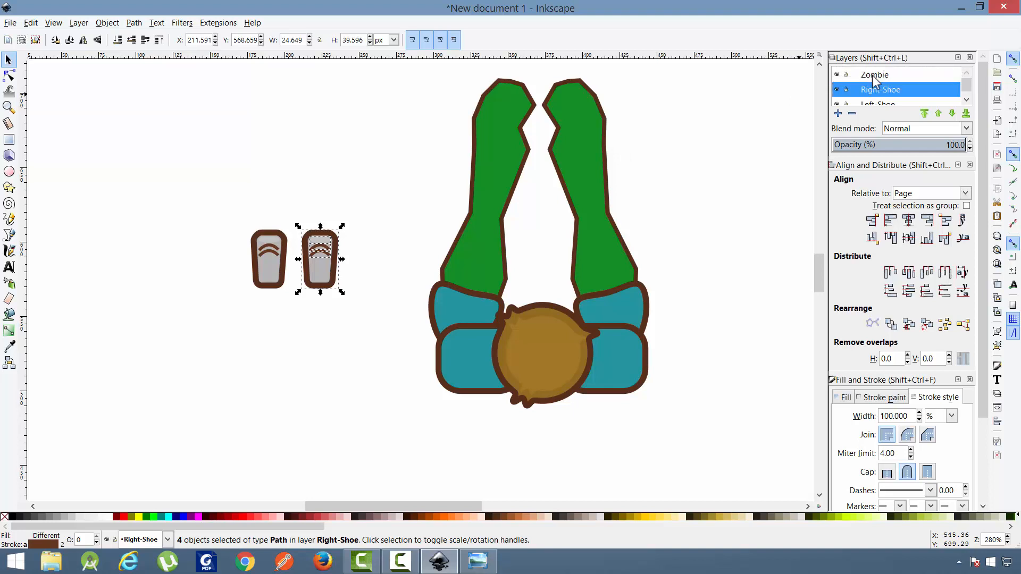
{"action": "mouse_move", "coordinate": [879, 87]}
{"action": "left_mouse_down"}
{"action": "mouse_move", "coordinate": [881, 73]}
{"action": "mouse_move", "coordinate": [871, 96]}
{"action": "mouse_move", "coordinate": [882, 71]}
{"action": "mouse_move", "coordinate": [883, 93]}
{"action": "mouse_move", "coordinate": [881, 77]}
{"action": "left_mouse_up"}
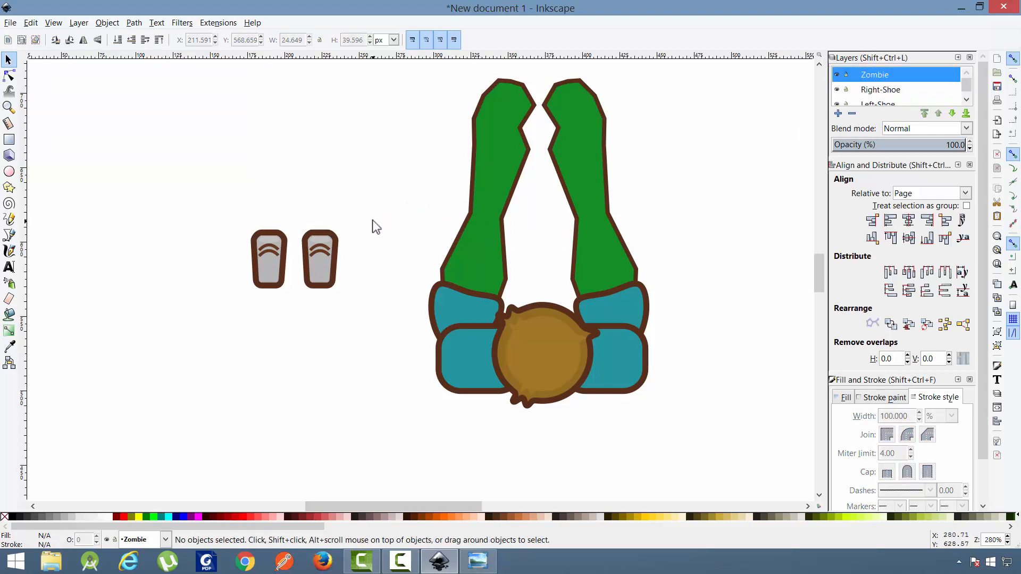
{"action": "left_click_drag", "start_coordinate": [371, 189], "coordinate": [295, 332]}
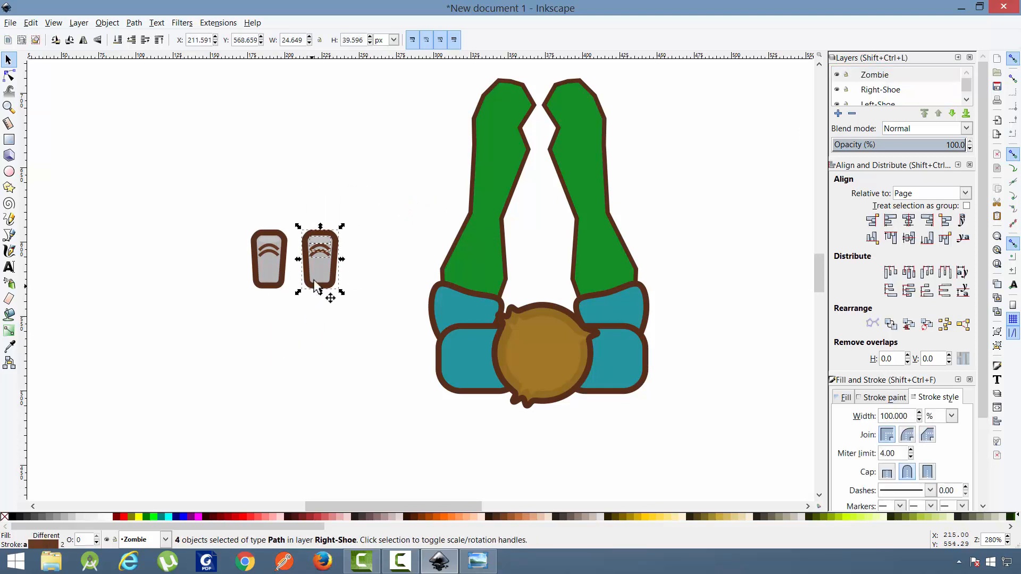
{"action": "left_click_drag", "start_coordinate": [315, 277], "coordinate": [302, 276]}
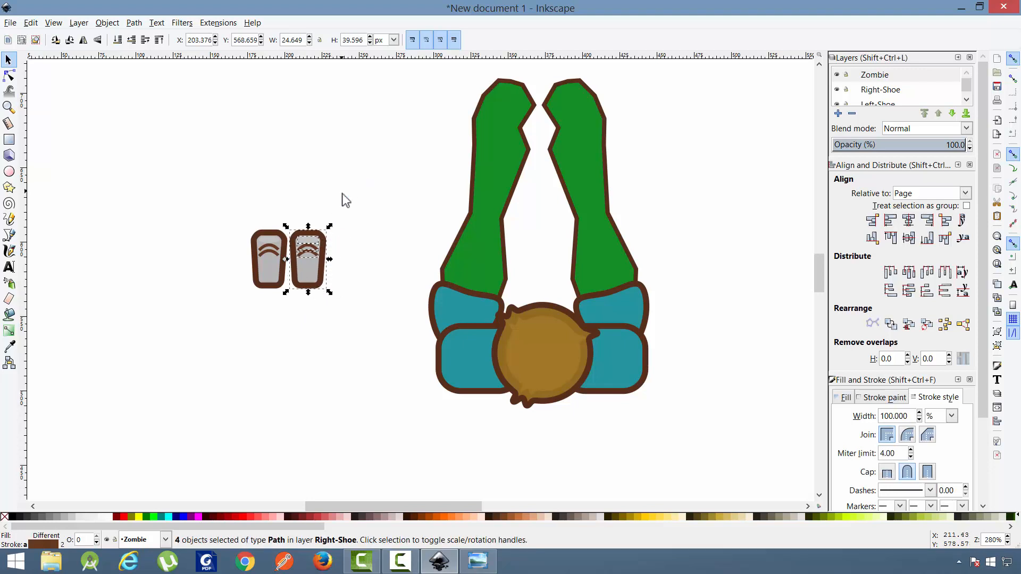
- Move both shoes between the zombie's arms so their heels tuck under the head, at about X 346, Y 542 px
{"action": "left_click_drag", "start_coordinate": [348, 182], "coordinate": [191, 384]}
{"action": "left_click_drag", "start_coordinate": [310, 279], "coordinate": [558, 314]}
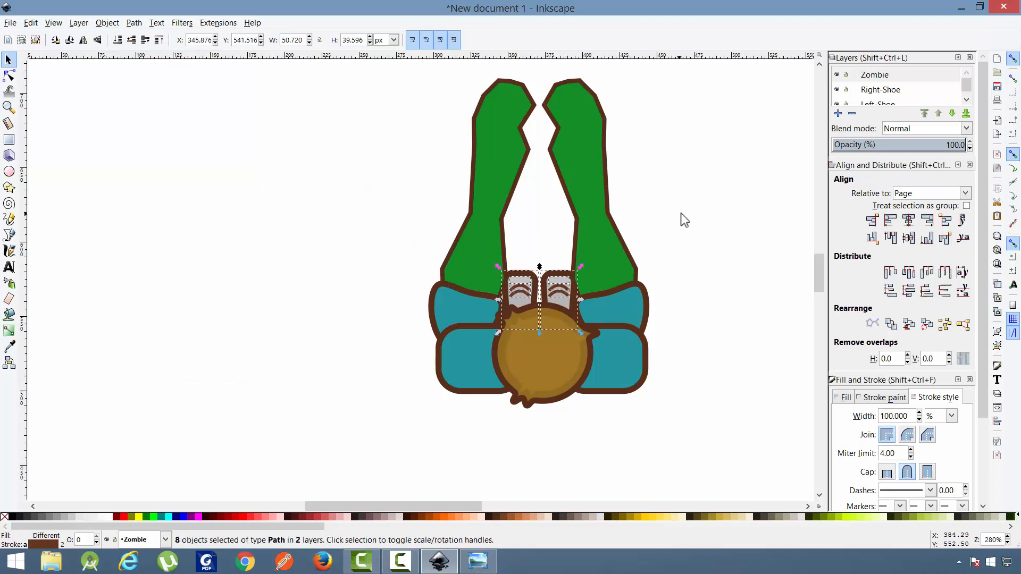
{"action": "left_click", "coordinate": [681, 215]}
- Inspect how the shoes sit under the zombie's head, both close up and with the whole figure in view
{"action": "scroll", "coordinate": [680, 215], "scroll_direction": "down", "scroll_amount": 1}
{"action": "scroll", "coordinate": [681, 215], "scroll_direction": "down", "scroll_amount": 1}
{"action": "left_click_drag", "start_coordinate": [680, 215], "coordinate": [493, 208]}
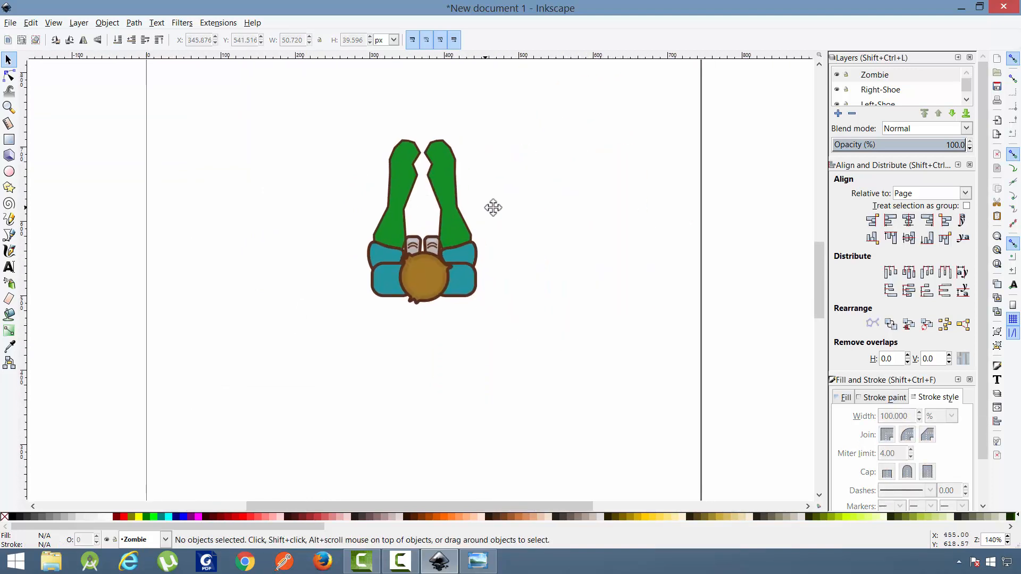
{"action": "scroll", "coordinate": [494, 209], "scroll_direction": "down", "scroll_amount": 1}
{"action": "scroll", "coordinate": [499, 216], "scroll_direction": "up", "scroll_amount": 4}
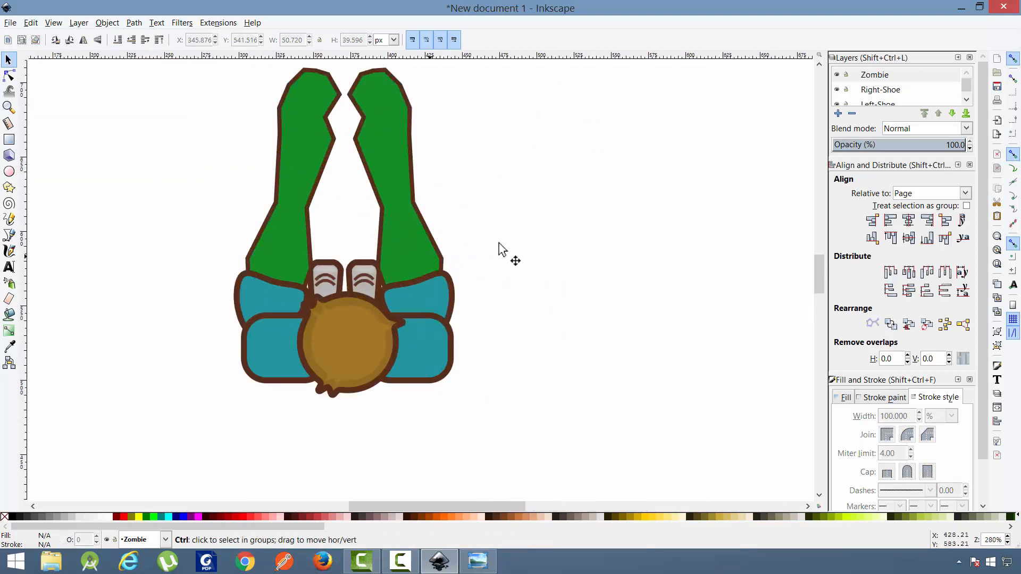
{"action": "scroll", "coordinate": [604, 232], "scroll_direction": "left", "scroll_amount": 5}
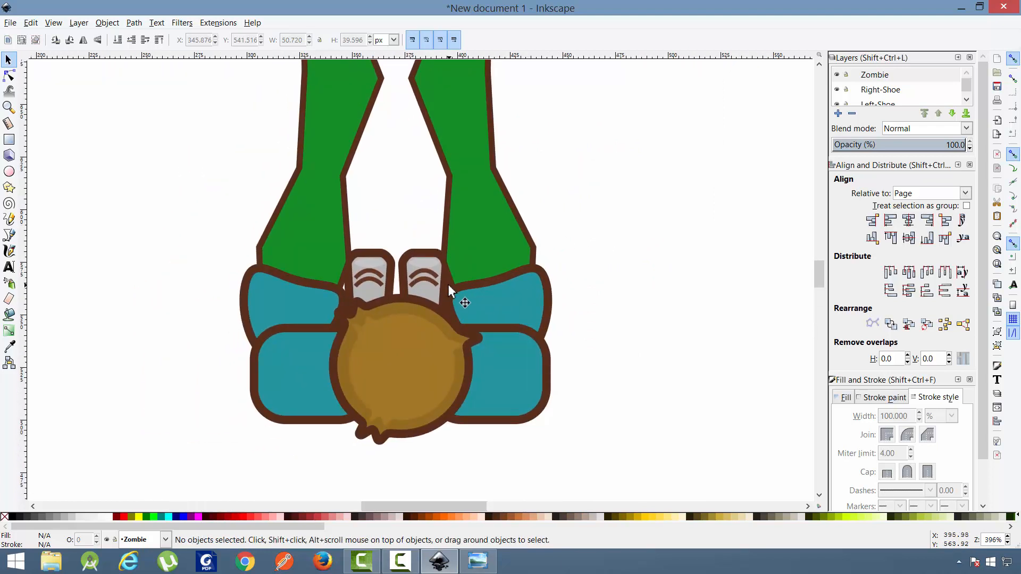
{"action": "scroll", "coordinate": [622, 188], "scroll_direction": "down", "scroll_amount": 4}
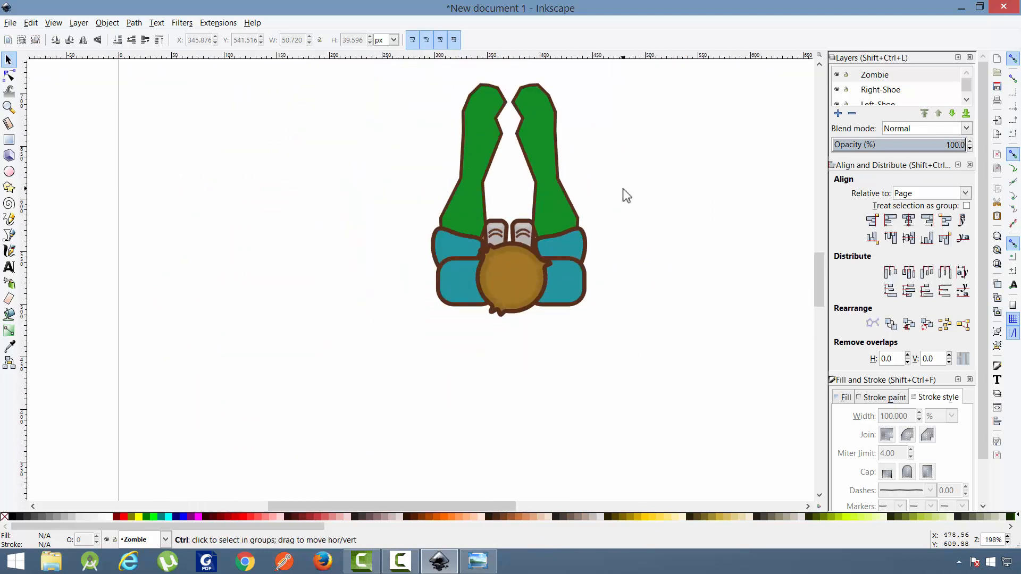
{"action": "left_click_drag", "start_coordinate": [616, 191], "coordinate": [546, 259]}
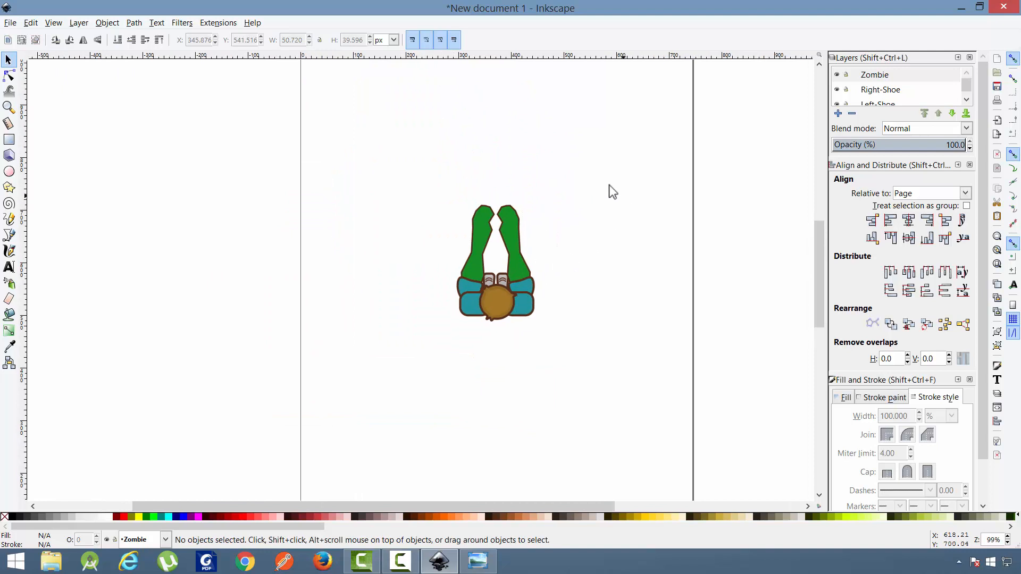
- Move the whole zombie, including its shoes, about 103 px to the left and 88 px up on the page
{"action": "left_click_drag", "start_coordinate": [589, 180], "coordinate": [419, 383]}
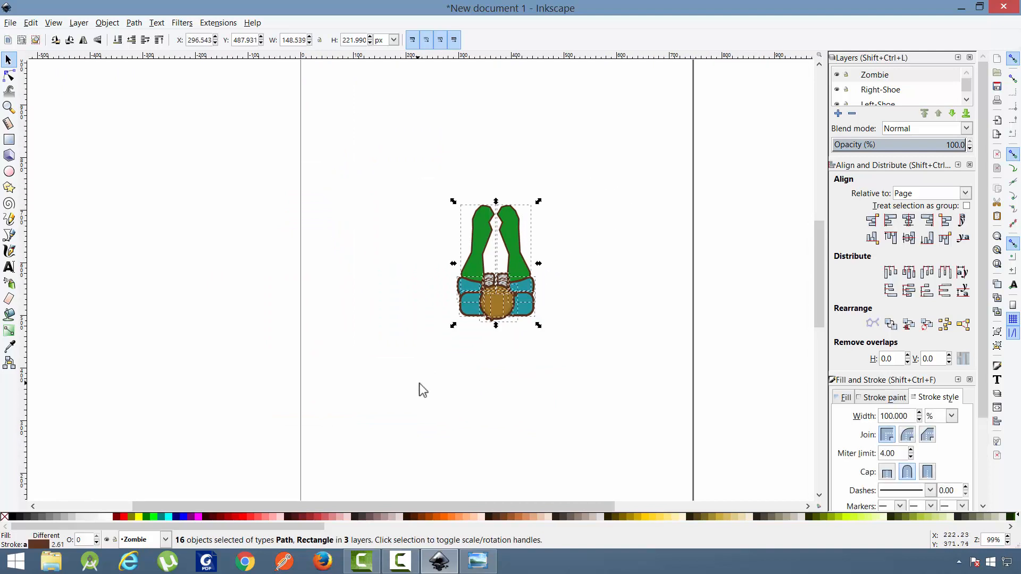
{"action": "left_click_drag", "start_coordinate": [512, 314], "coordinate": [457, 266]}
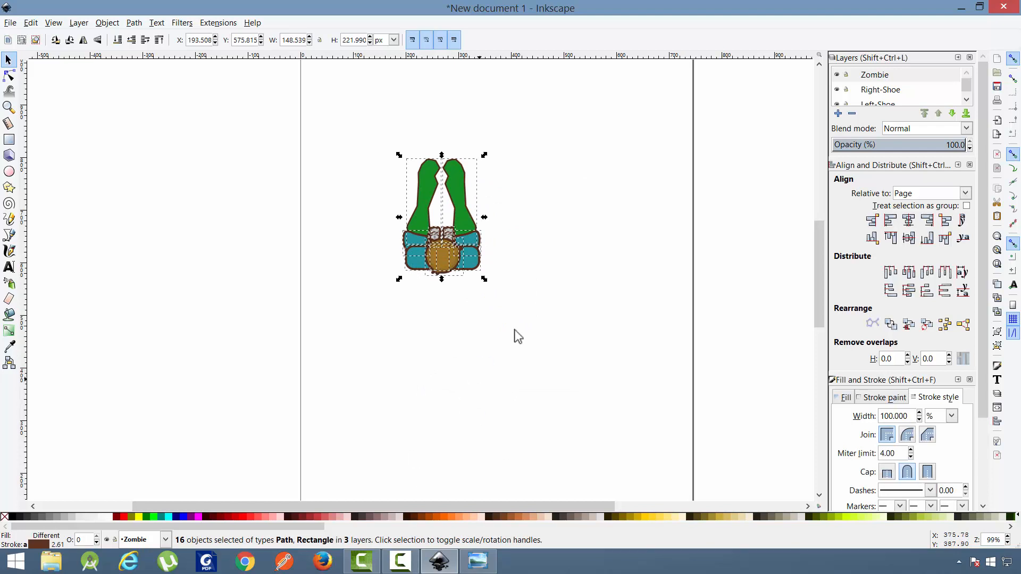
{"action": "left_click", "coordinate": [526, 357]}
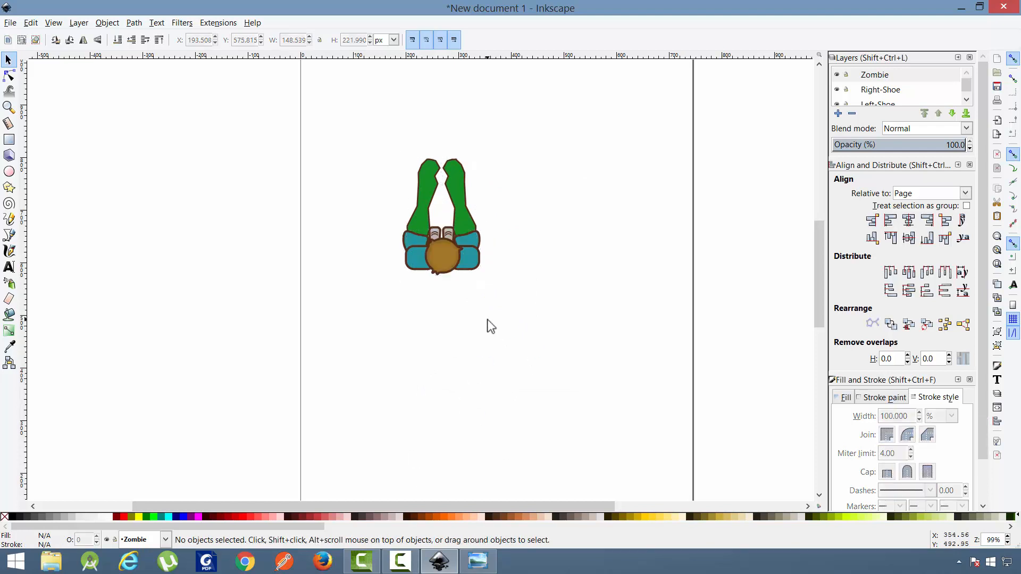
- Duplicate the complete zombie with its shoes and place the copy level with the original, about 192 px to its right
{"action": "scroll", "coordinate": [468, 319], "scroll_direction": "up", "scroll_amount": 2}
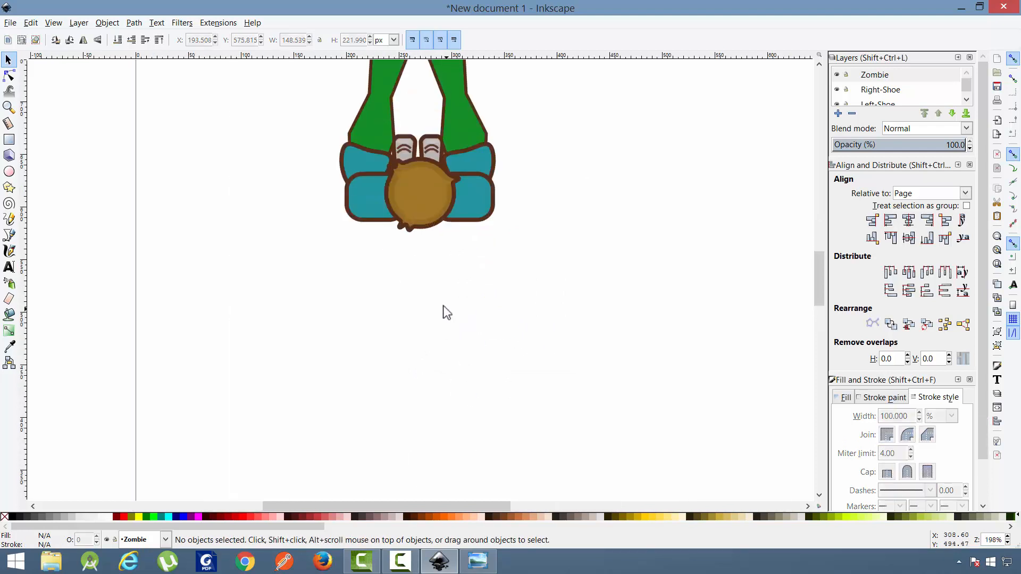
{"action": "mouse_move", "coordinate": [453, 318]}
{"action": "left_mouse_down"}
{"action": "mouse_move", "coordinate": [476, 370]}
{"action": "mouse_move", "coordinate": [441, 422]}
{"action": "left_mouse_up"}
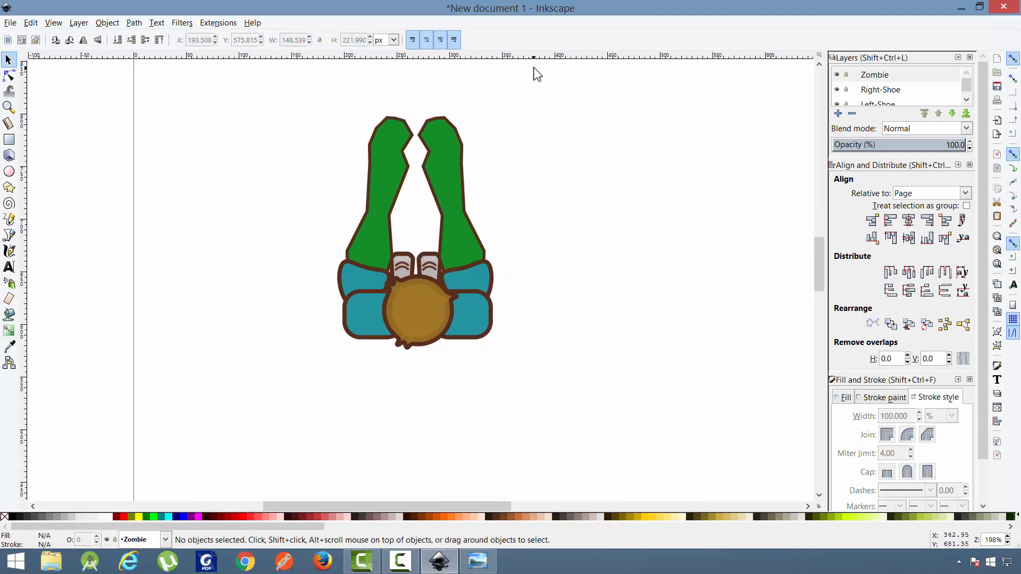
{"action": "mouse_move", "coordinate": [533, 67]}
{"action": "left_mouse_down"}
{"action": "mouse_move", "coordinate": [301, 349]}
{"action": "mouse_move", "coordinate": [267, 429]}
{"action": "left_mouse_up"}
{"action": "right_click", "coordinate": [453, 195]}
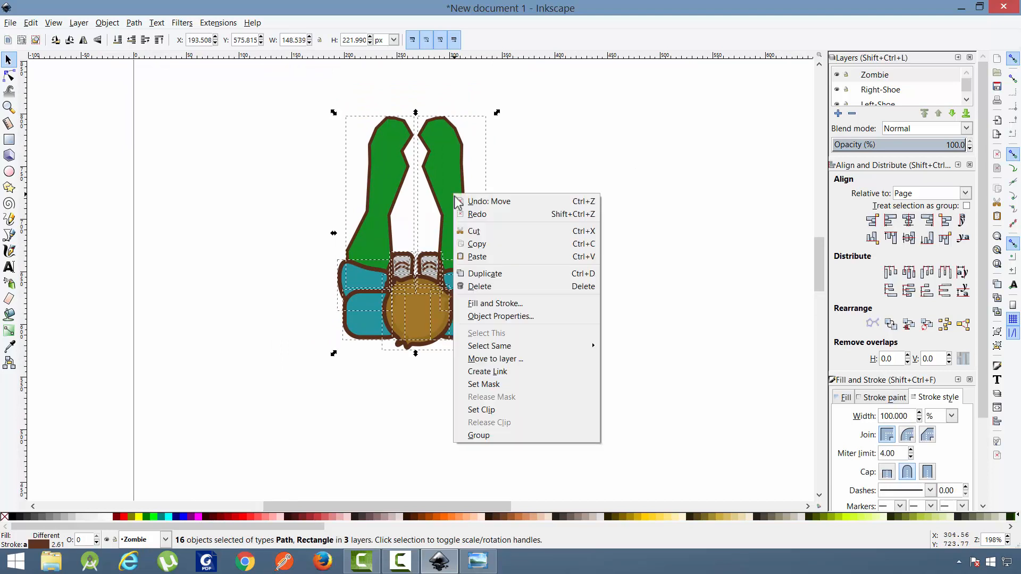
{"action": "left_click", "coordinate": [499, 274]}
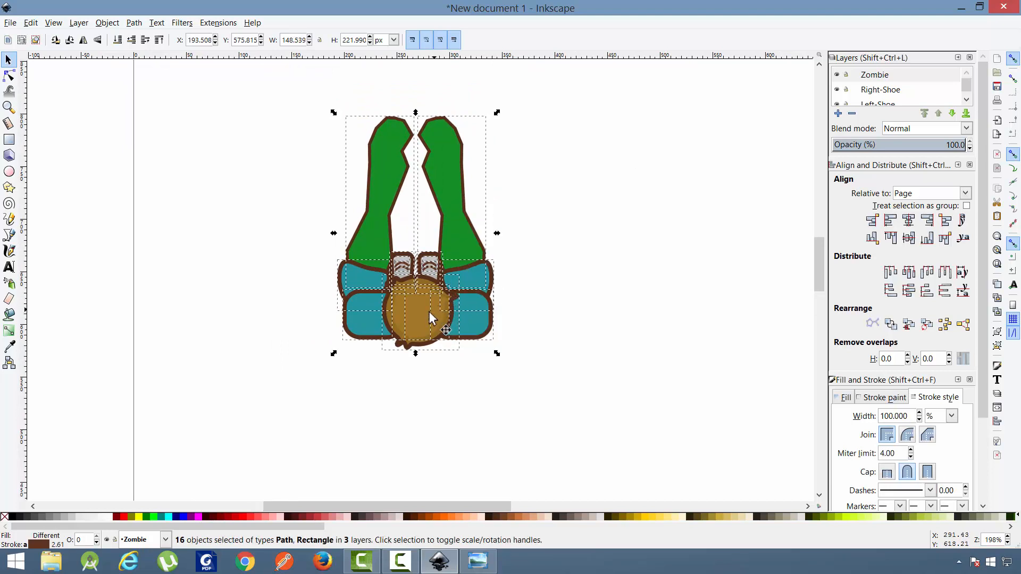
{"action": "left_click_drag", "start_coordinate": [430, 312], "coordinate": [636, 305]}
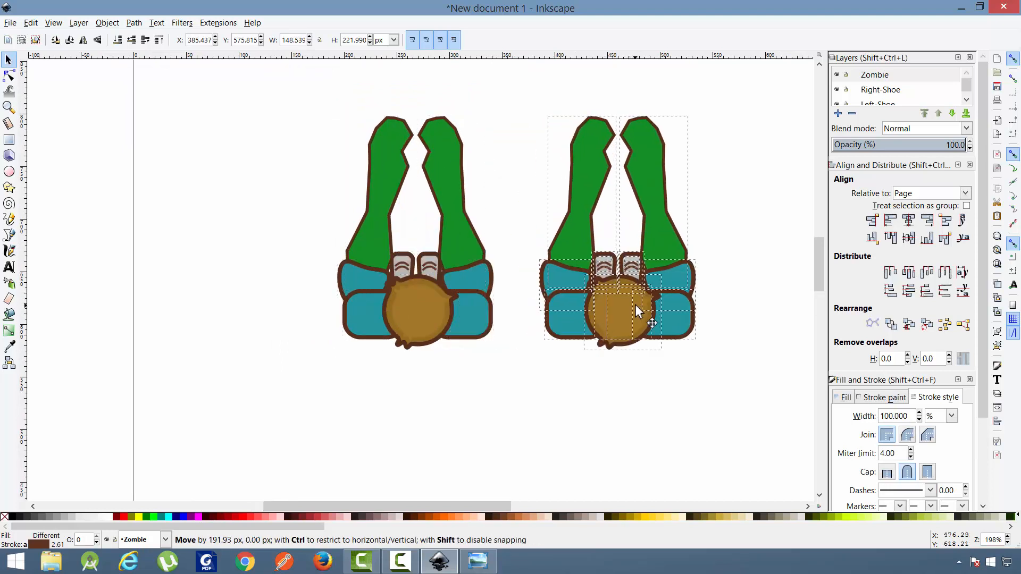
{"action": "left_click", "coordinate": [640, 354]}
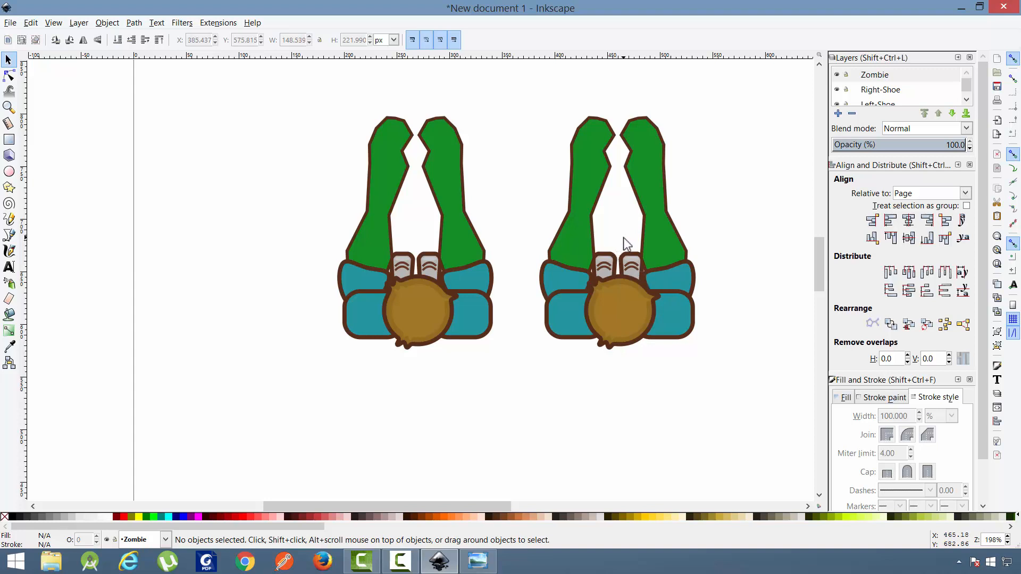
- Move all four parts of the duplicated zombie's right shoe down 6 px, further under the head
{"action": "left_click_drag", "start_coordinate": [615, 238], "coordinate": [661, 309]}
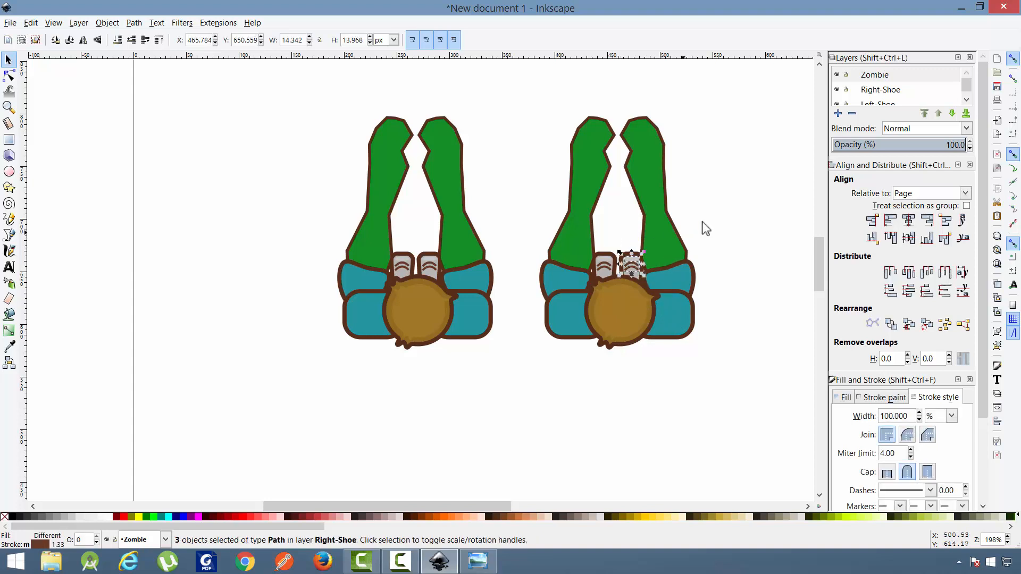
{"action": "left_click", "coordinate": [611, 242]}
{"action": "left_click_drag", "start_coordinate": [617, 238], "coordinate": [660, 310]}
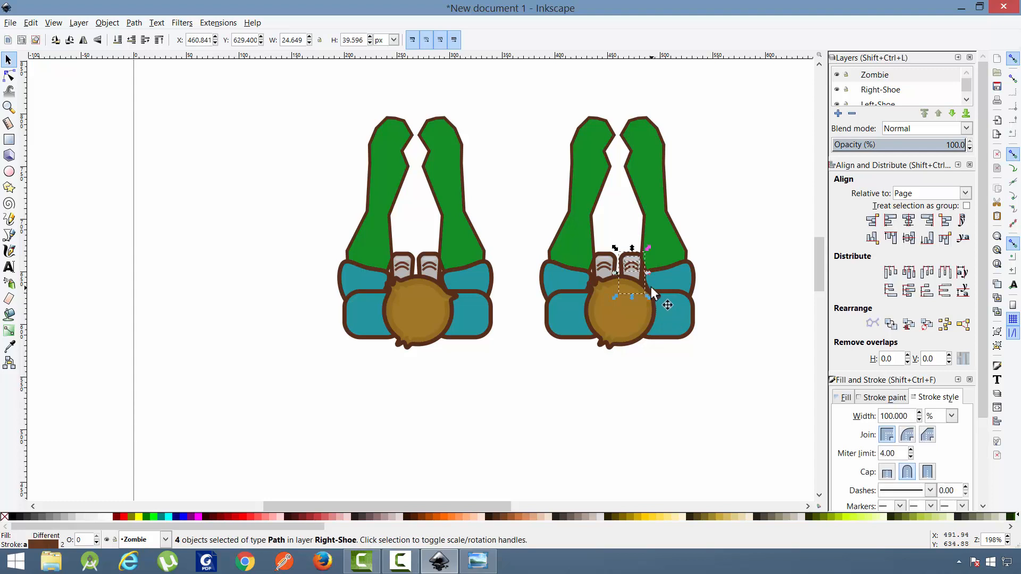
{"action": "key", "text": "Down"}
{"action": "key", "text": "Down"}
{"action": "key", "text": "Left"}
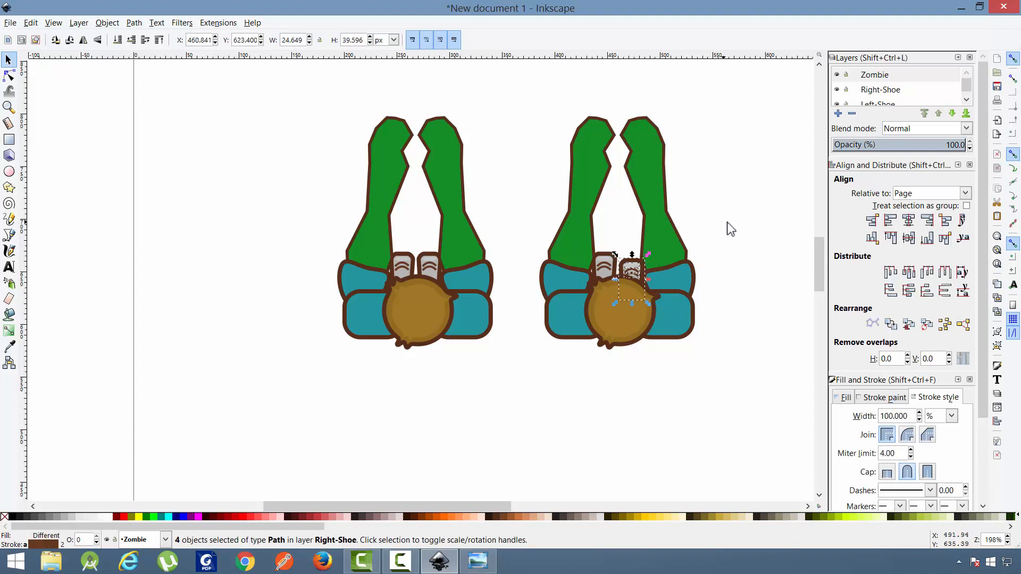
{"action": "key", "text": "Escape"}
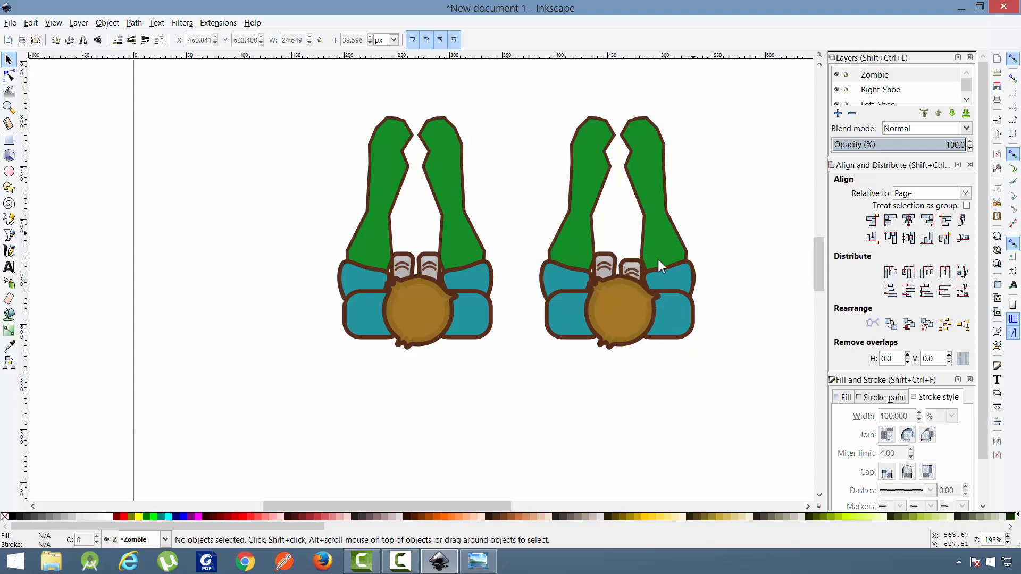
- Rotate the duplicated zombie's right and left arms slightly outward, widening the gap between the hands
{"action": "left_click", "coordinate": [656, 220]}
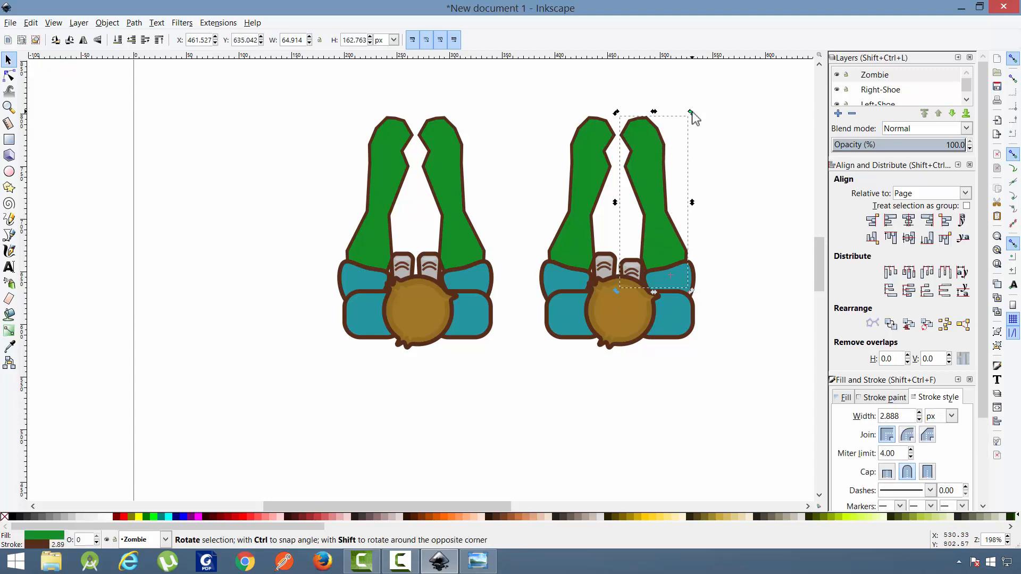
{"action": "left_click_drag", "start_coordinate": [693, 114], "coordinate": [697, 112]}
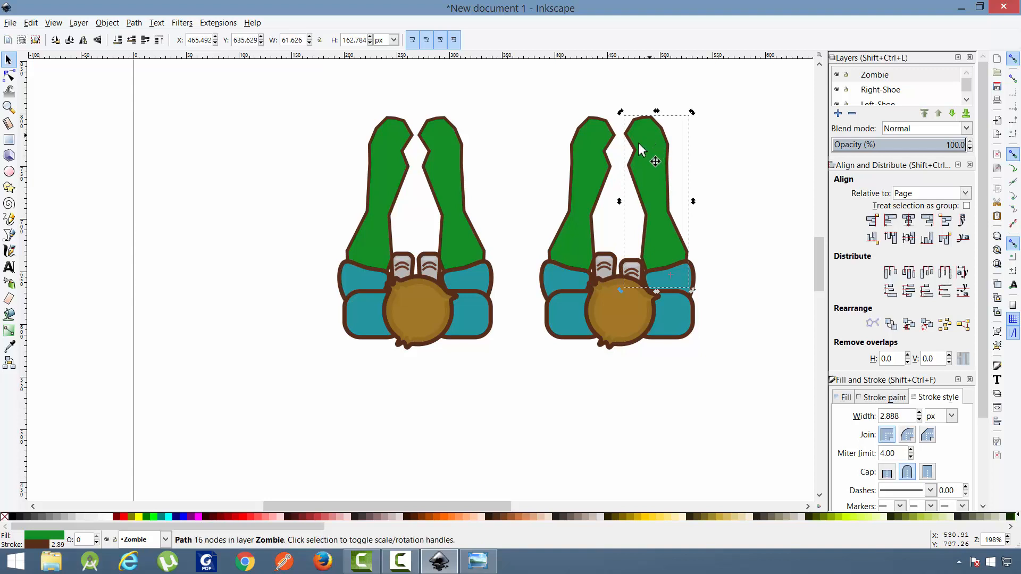
{"action": "left_click", "coordinate": [595, 138]}
{"action": "left_click", "coordinate": [595, 137]}
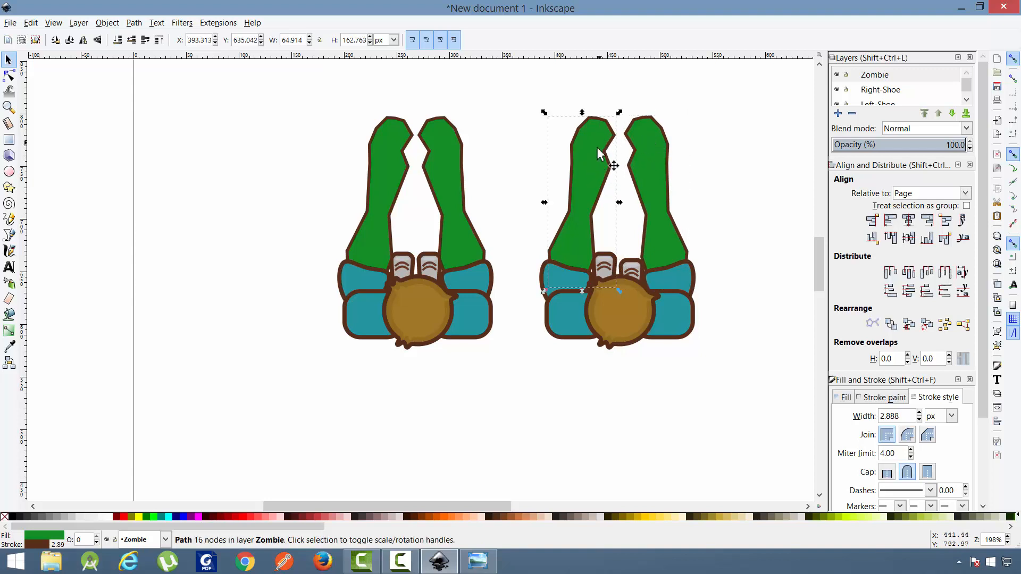
{"action": "left_click_drag", "start_coordinate": [546, 114], "coordinate": [542, 113]}
{"action": "scroll", "coordinate": [663, 220], "scroll_direction": "down", "scroll_amount": 2}
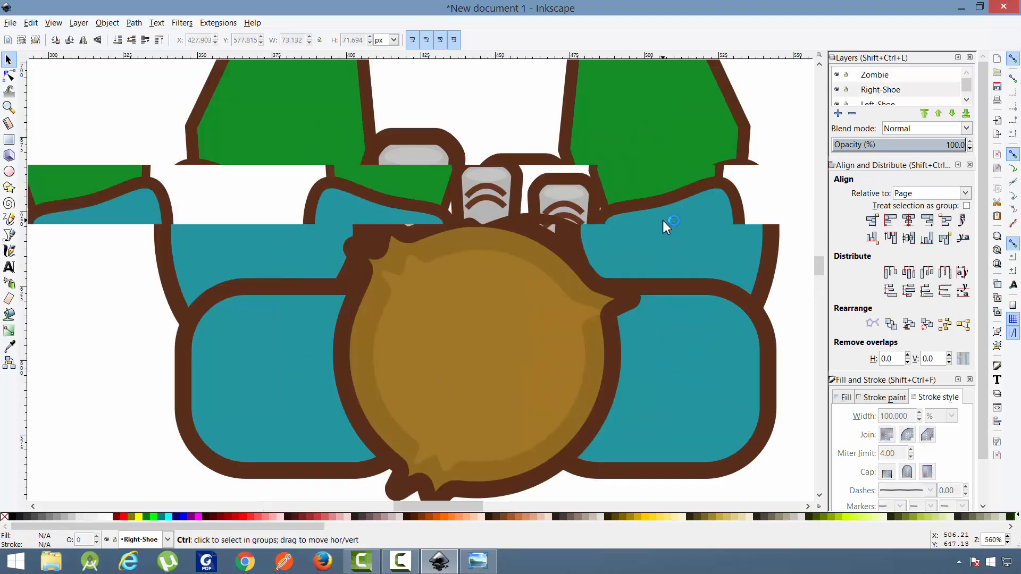
{"action": "scroll", "coordinate": [265, 308], "scroll_direction": "down", "scroll_amount": 3}
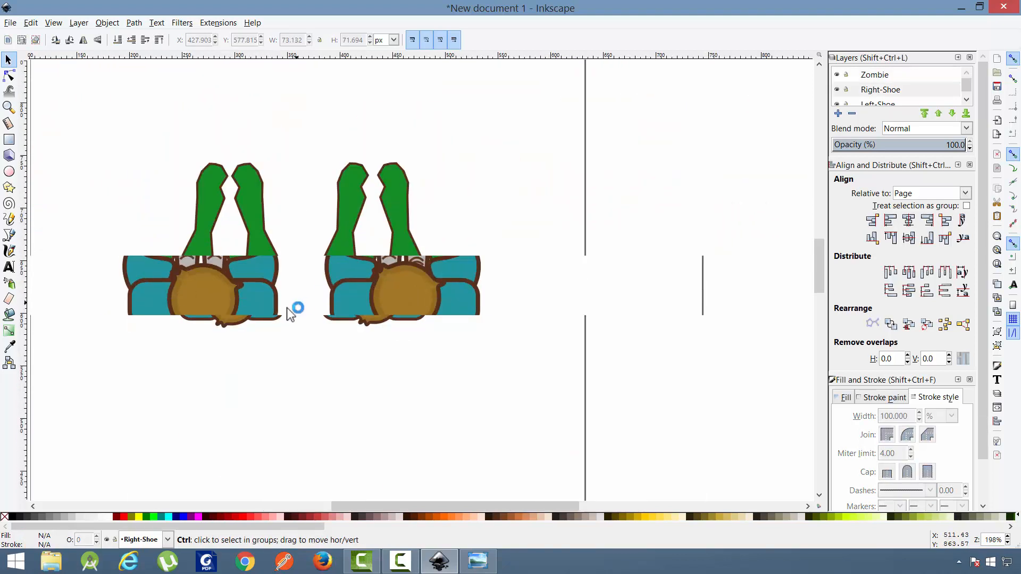
- Duplicate the complete original zombie and place the copy below the two zombies, about 103 px to the right and 228 px down
{"action": "scroll", "coordinate": [292, 312], "scroll_direction": "up", "scroll_amount": 2}
{"action": "left_click_drag", "start_coordinate": [432, 365], "coordinate": [234, 101]}
{"action": "right_click", "coordinate": [384, 179]}
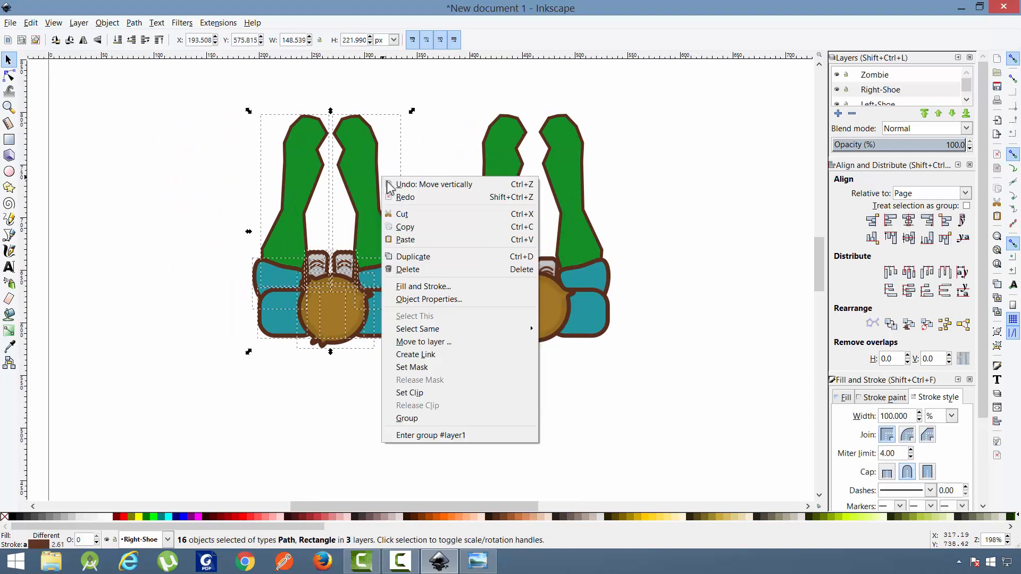
{"action": "left_click", "coordinate": [425, 257]}
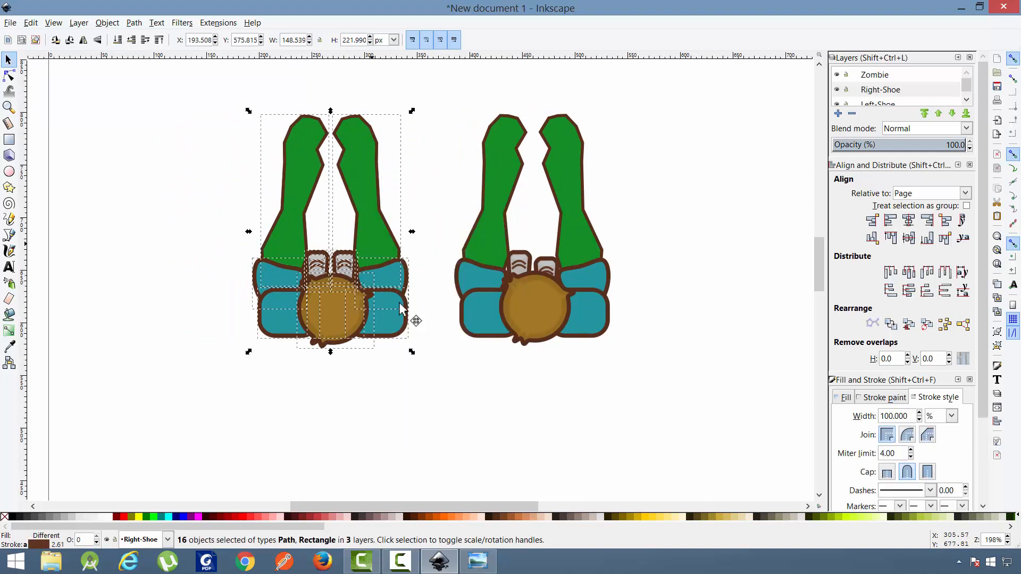
{"action": "left_click_drag", "start_coordinate": [413, 319], "coordinate": [485, 488]}
{"action": "scroll", "coordinate": [542, 276], "scroll_direction": "down", "scroll_amount": 5}
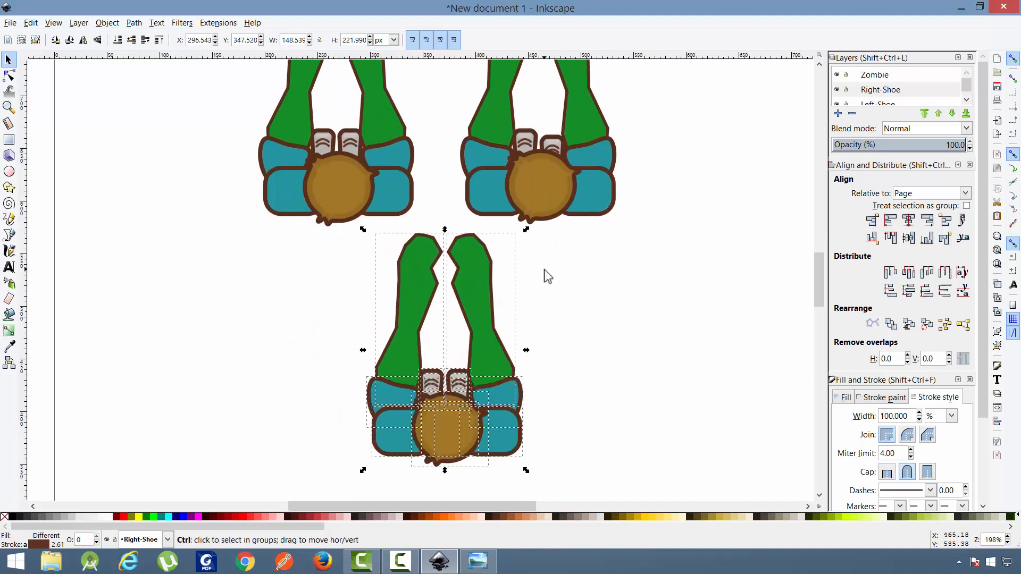
{"action": "scroll", "coordinate": [535, 298], "scroll_direction": "down", "scroll_amount": 1}
{"action": "left_click", "coordinate": [542, 368]}
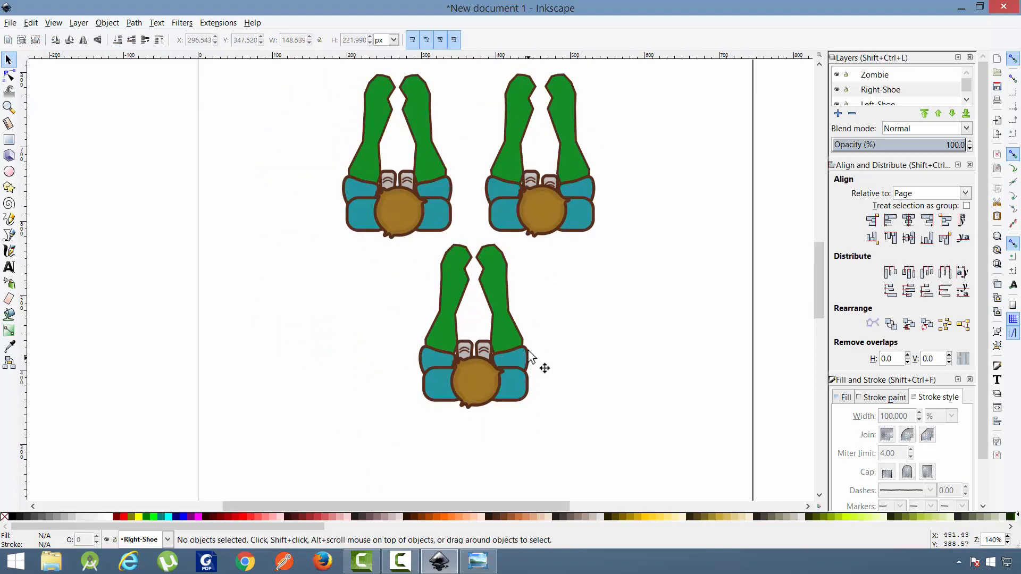
- Move all four parts of the third zombie's left shoe down 6 px, further under the head
{"action": "scroll", "coordinate": [540, 312], "scroll_direction": "up", "scroll_amount": 3}
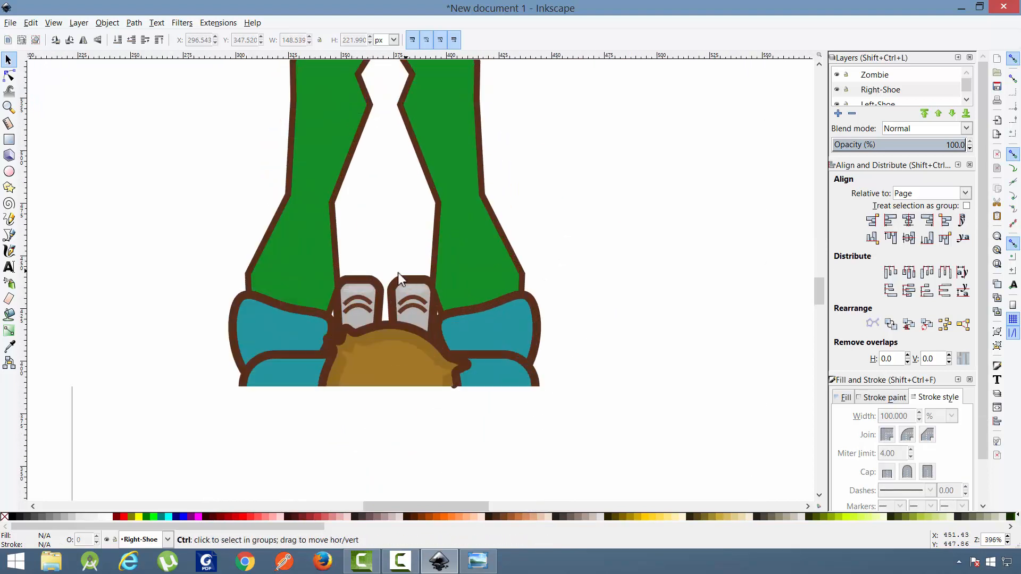
{"action": "left_click_drag", "start_coordinate": [389, 258], "coordinate": [332, 386]}
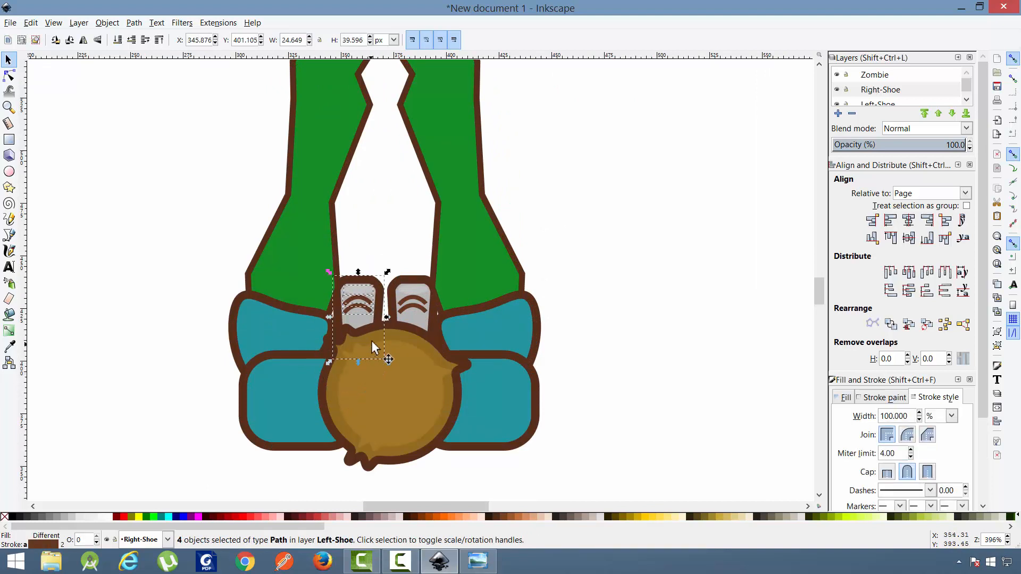
{"action": "key", "text": "Down"}
{"action": "key", "text": "Down"}
{"action": "key", "text": "Down"}
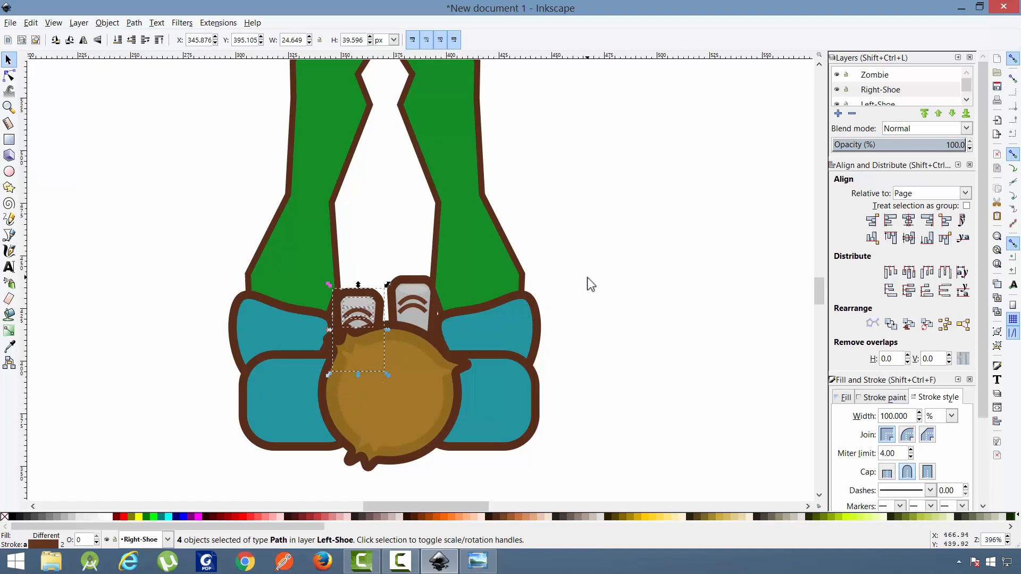
{"action": "left_click", "coordinate": [587, 278]}
- Rotate the third zombie's right and left arms slightly inward, bringing the two hands together
{"action": "scroll", "coordinate": [600, 274], "scroll_direction": "down", "scroll_amount": 3}
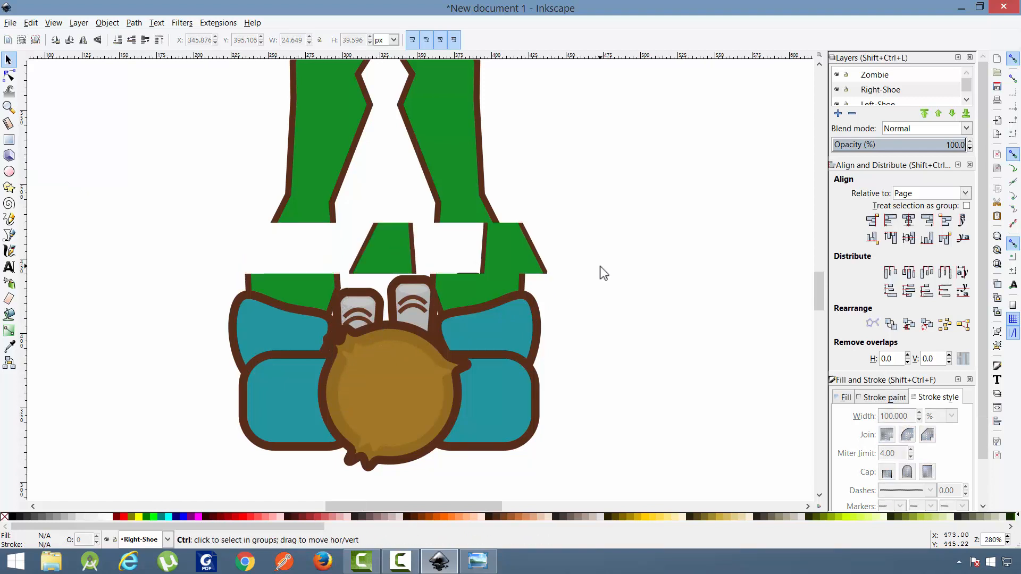
{"action": "left_click_drag", "start_coordinate": [600, 266], "coordinate": [585, 300]}
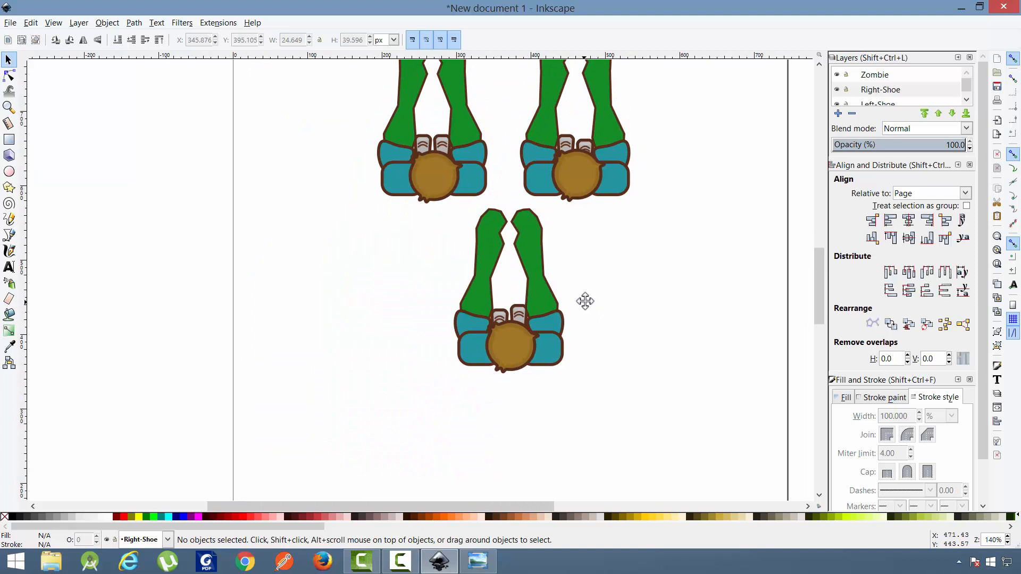
{"action": "left_click", "coordinate": [541, 302]}
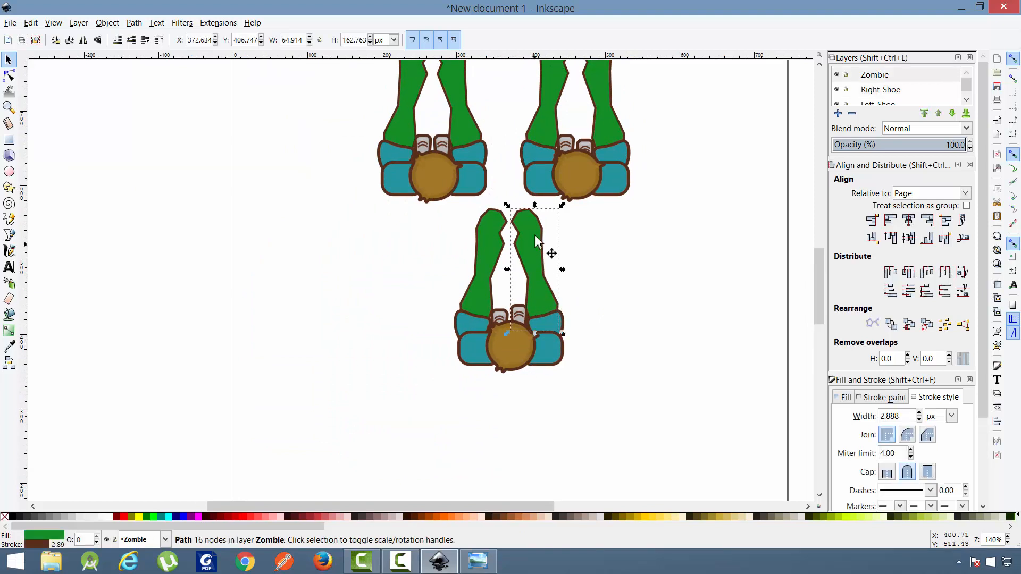
{"action": "left_click", "coordinate": [563, 204]}
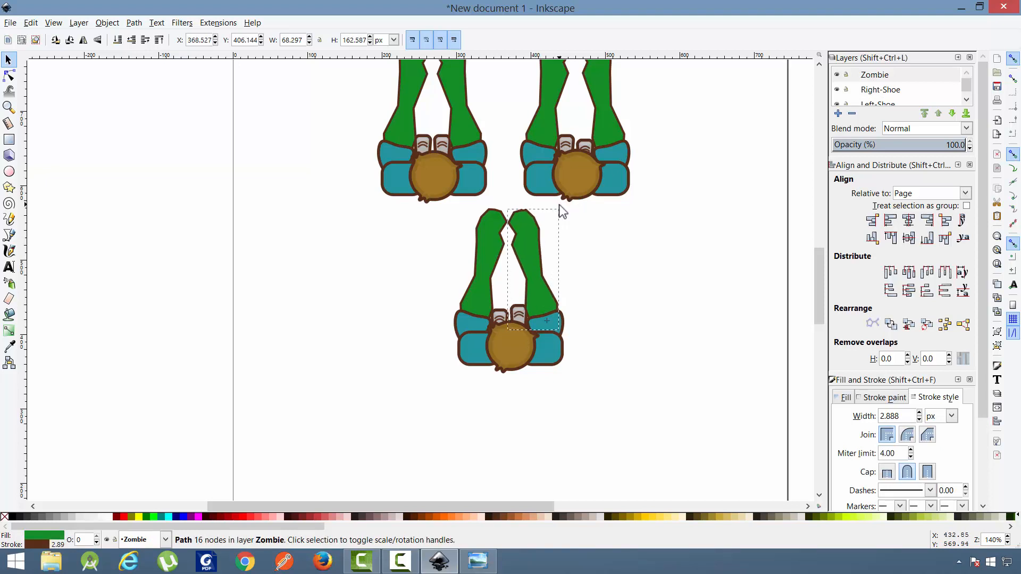
{"action": "left_click", "coordinate": [503, 234]}
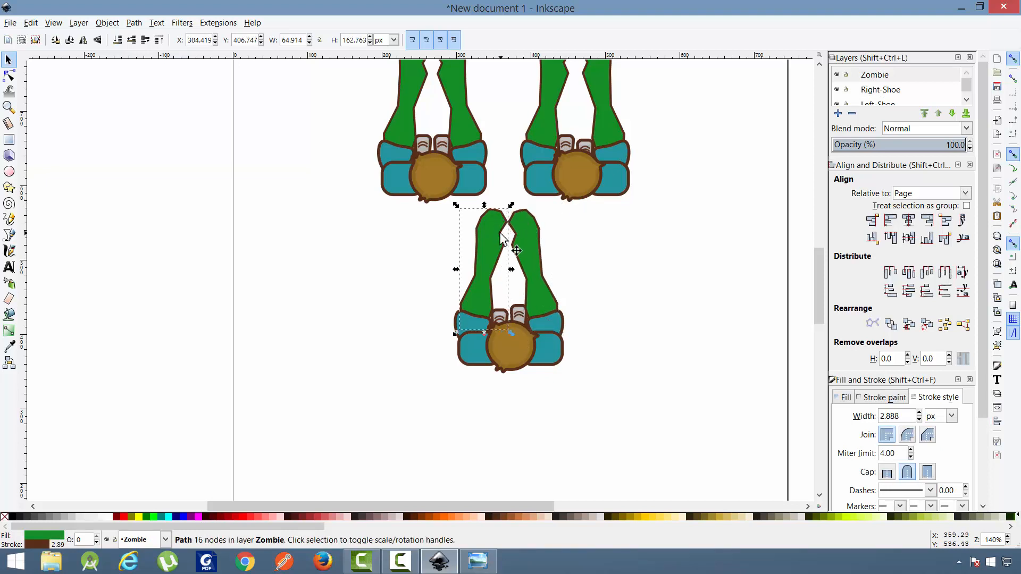
{"action": "left_click", "coordinate": [501, 233]}
{"action": "left_click_drag", "start_coordinate": [510, 204], "coordinate": [513, 204]}
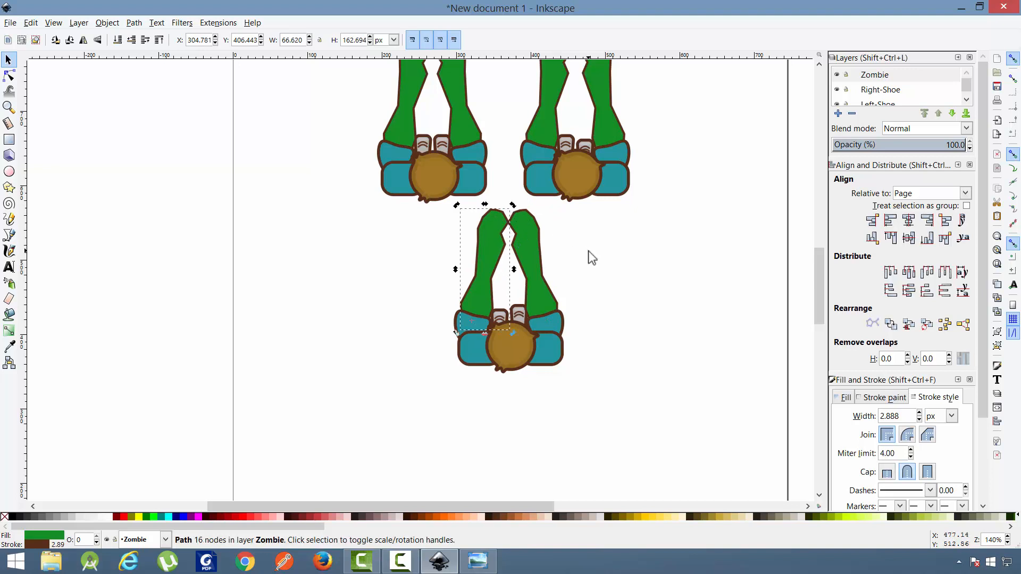
{"action": "left_click", "coordinate": [586, 258]}
- Rotate the second zombie's right and left arms slightly further outward, widening the gap between its hands
{"action": "scroll", "coordinate": [583, 264], "scroll_direction": "up", "scroll_amount": 3}
{"action": "scroll", "coordinate": [582, 265], "scroll_direction": "right", "scroll_amount": 1}
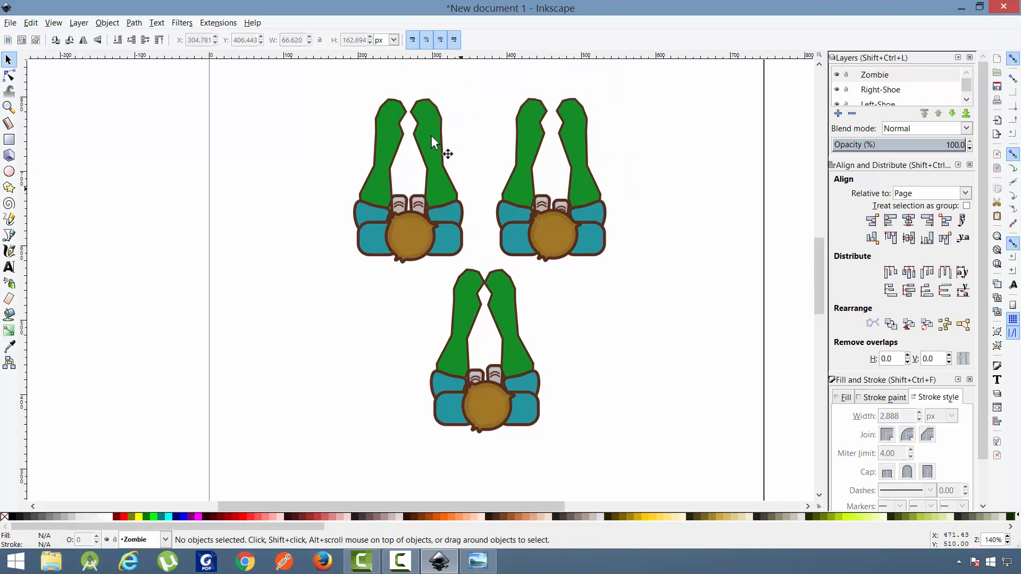
{"action": "left_click_drag", "start_coordinate": [452, 93], "coordinate": [346, 273]}
{"action": "left_click", "coordinate": [370, 153]}
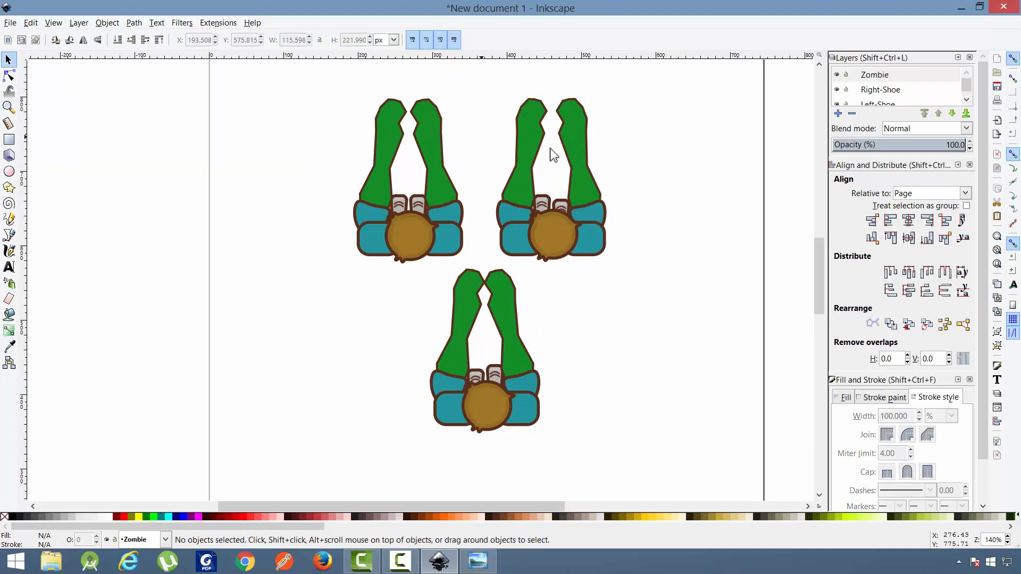
{"action": "left_click", "coordinate": [578, 137]}
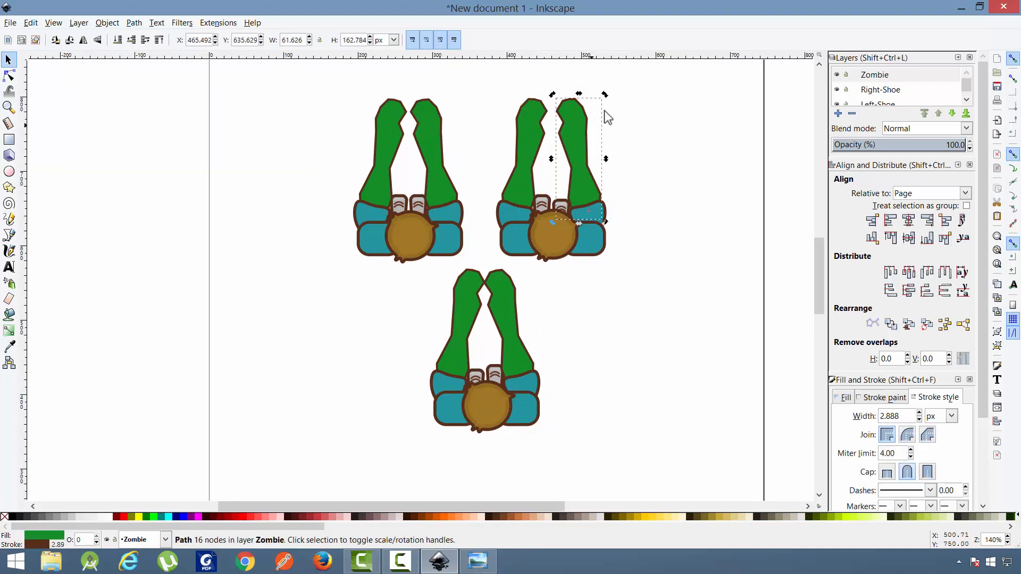
{"action": "left_click_drag", "start_coordinate": [603, 92], "coordinate": [606, 95]}
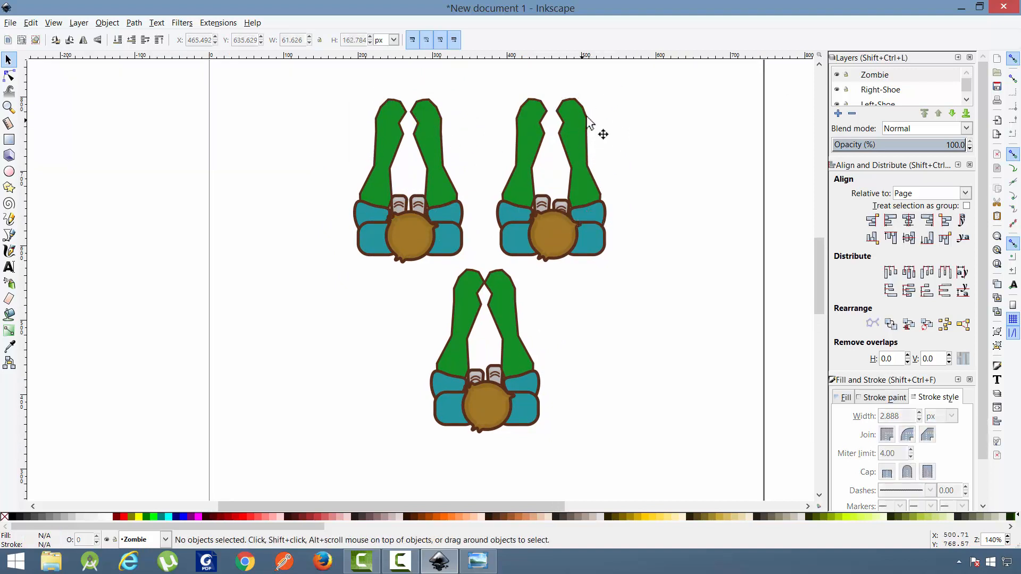
{"action": "left_click", "coordinate": [585, 116]}
{"action": "left_click", "coordinate": [603, 98]}
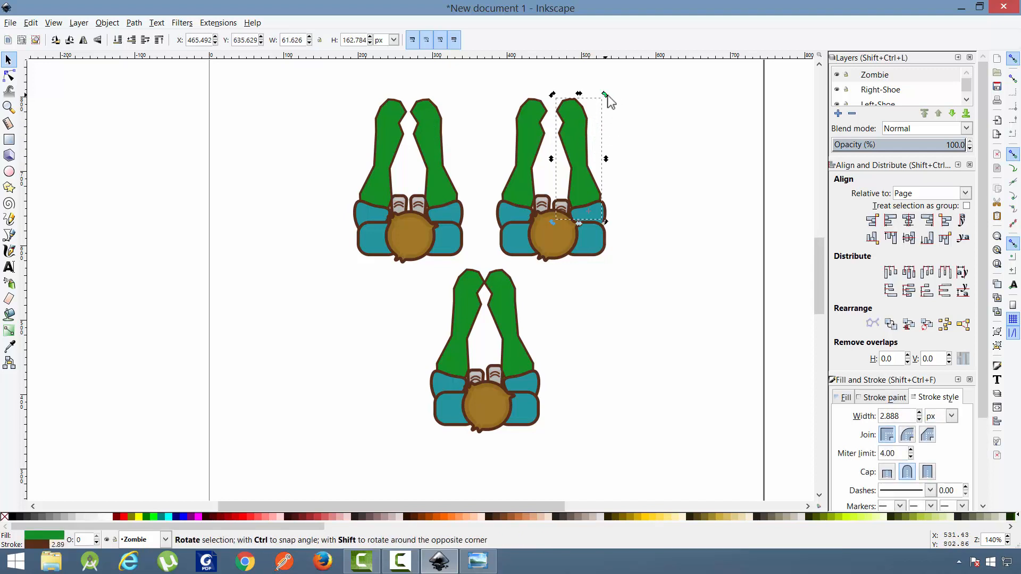
{"action": "left_click_drag", "start_coordinate": [604, 99], "coordinate": [550, 143]}
{"action": "left_click", "coordinate": [538, 142]}
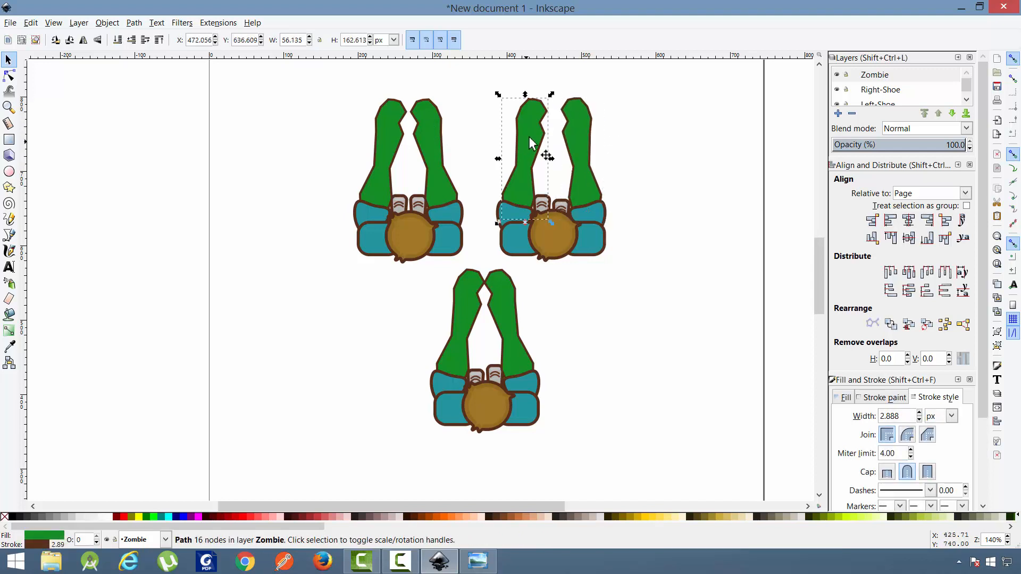
{"action": "left_click_drag", "start_coordinate": [499, 95], "coordinate": [495, 95]}
{"action": "left_click", "coordinate": [689, 144]}
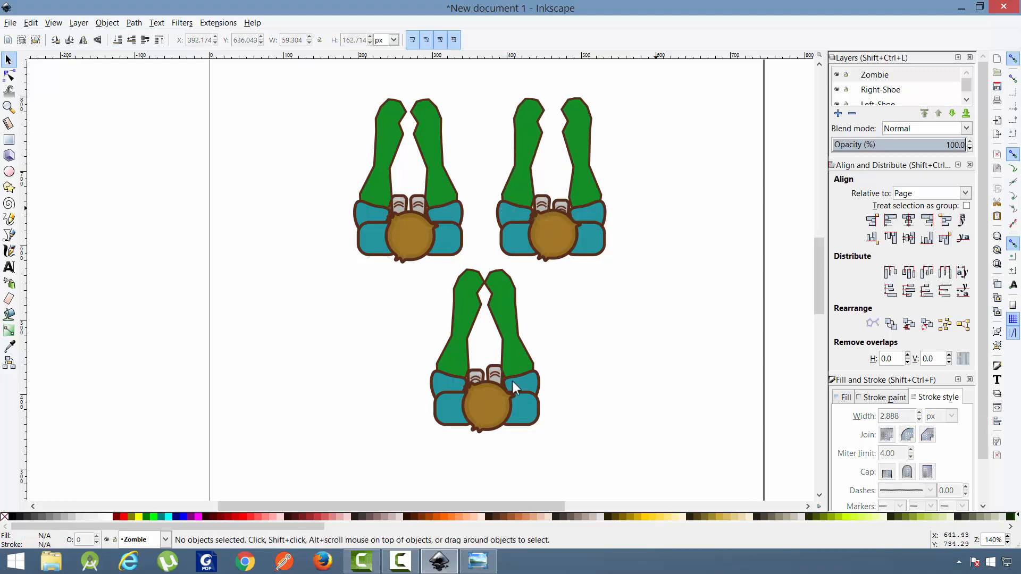
- Rotate the third zombie's right arm slightly back outward, leaving a small gap between its hands
{"action": "left_click", "coordinate": [509, 349]}
{"action": "left_click", "coordinate": [509, 348]}
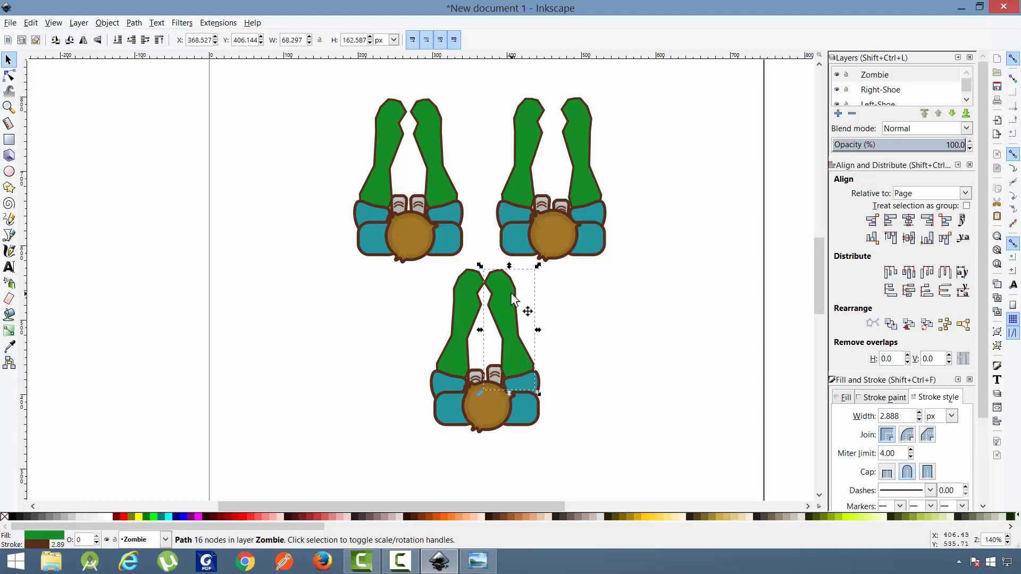
{"action": "left_click_drag", "start_coordinate": [539, 266], "coordinate": [539, 269]}
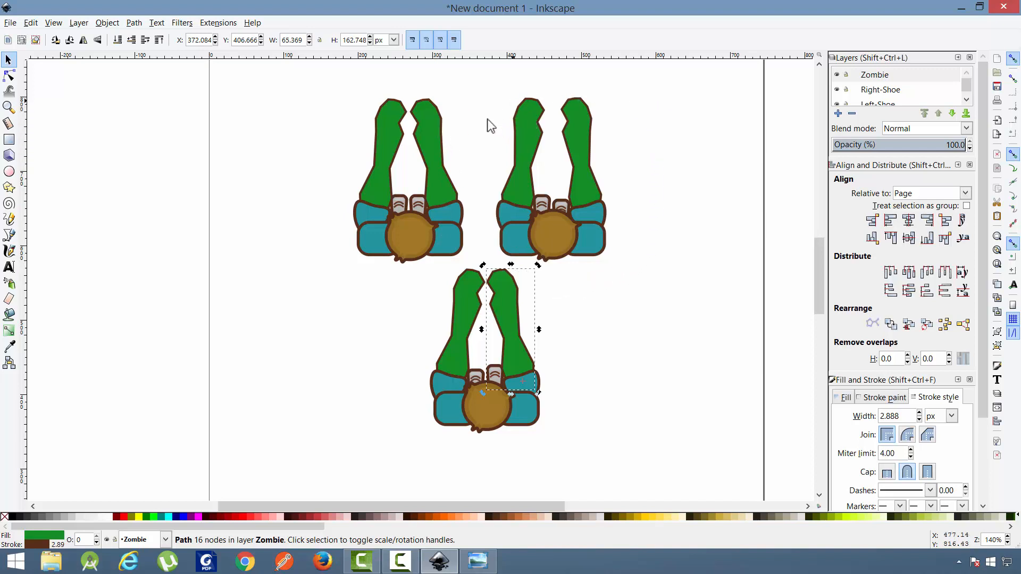
{"action": "left_click_drag", "start_coordinate": [550, 460], "coordinate": [417, 266]}
{"action": "left_click", "coordinate": [407, 332]}
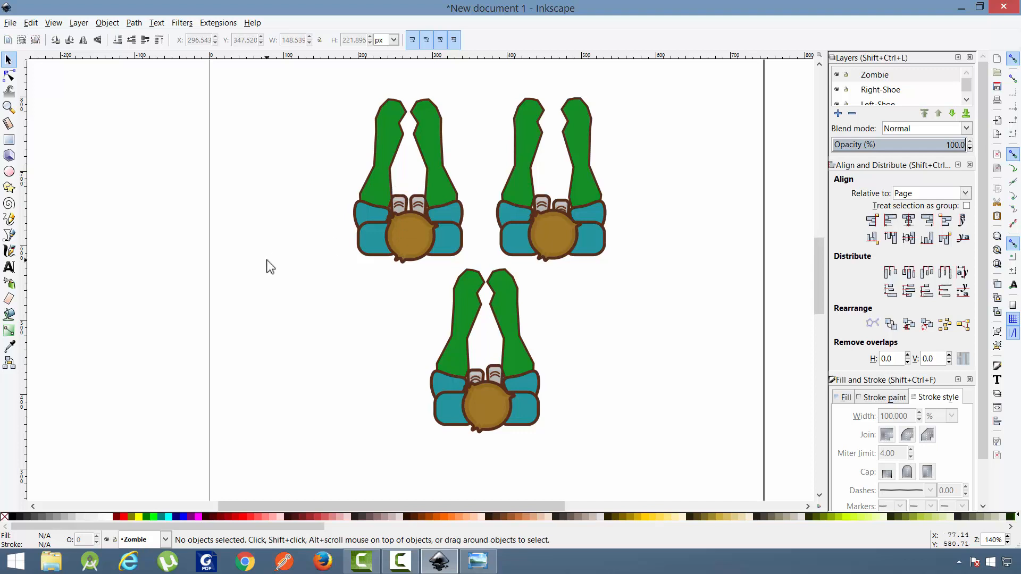
{"action": "left_click_drag", "start_coordinate": [332, 88], "coordinate": [469, 292]}
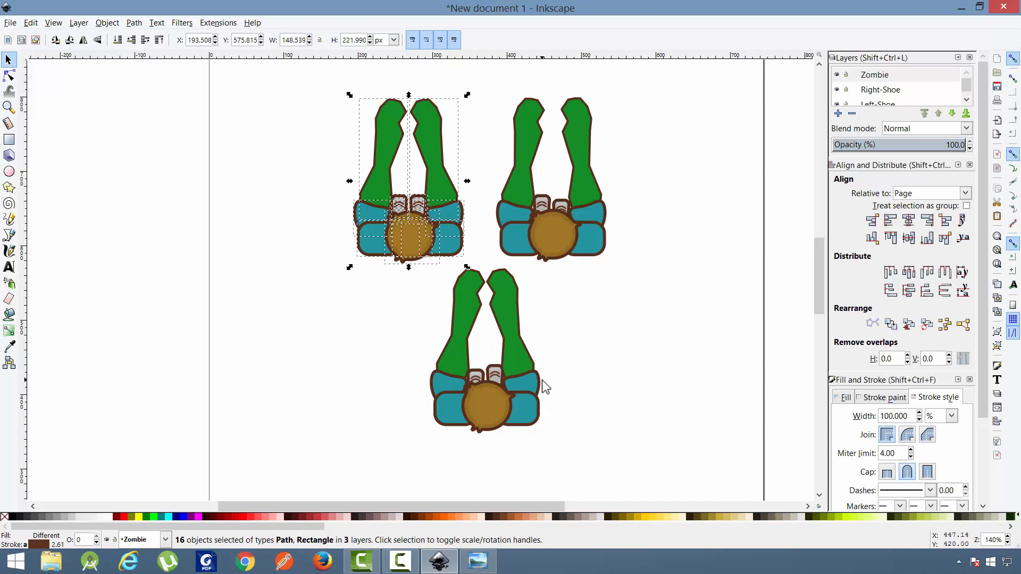
- With nothing selected, resize the page to the whole drawing in the document properties and fit the page in view
{"action": "key", "text": "5"}
{"action": "key", "text": "Escape"}
{"action": "left_click", "coordinate": [10, 22]}
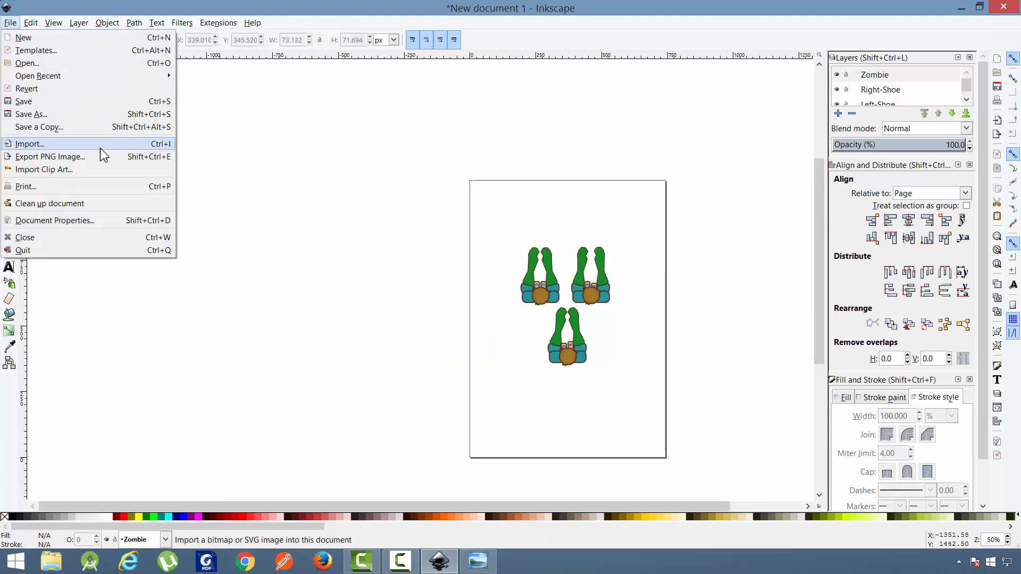
{"action": "left_click", "coordinate": [97, 219]}
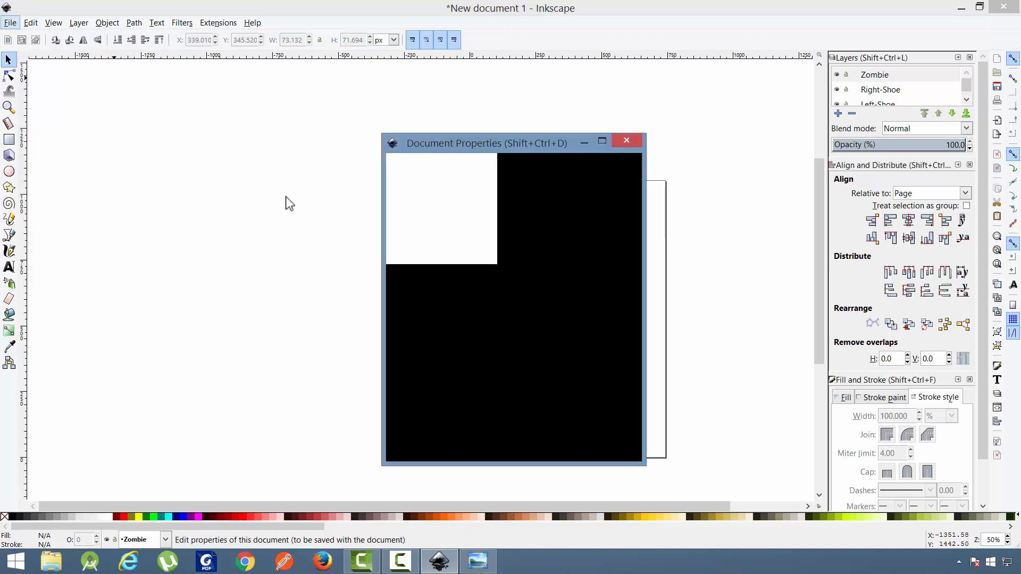
{"action": "left_click_drag", "start_coordinate": [485, 143], "coordinate": [428, 93]}
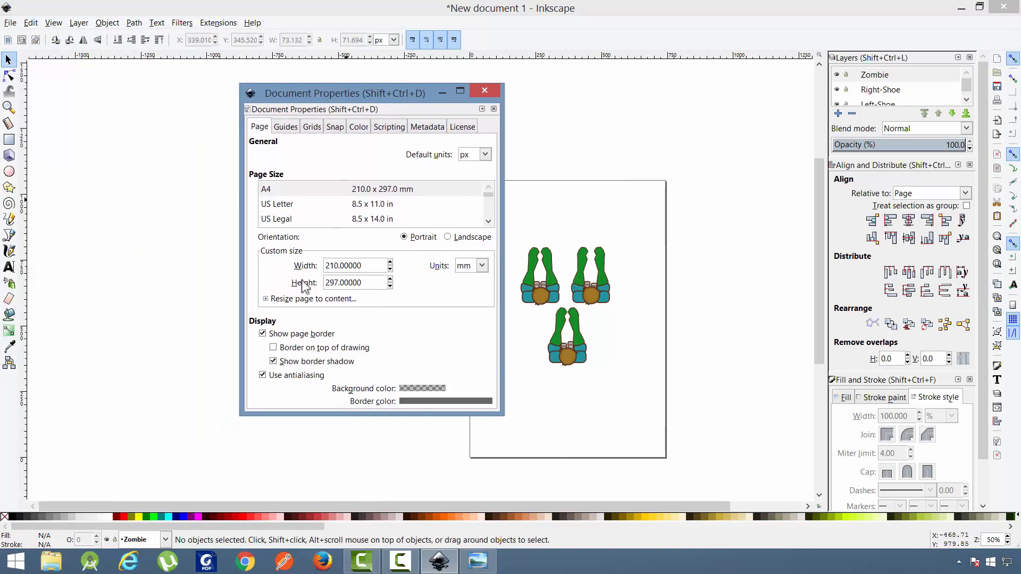
{"action": "left_click", "coordinate": [268, 299]}
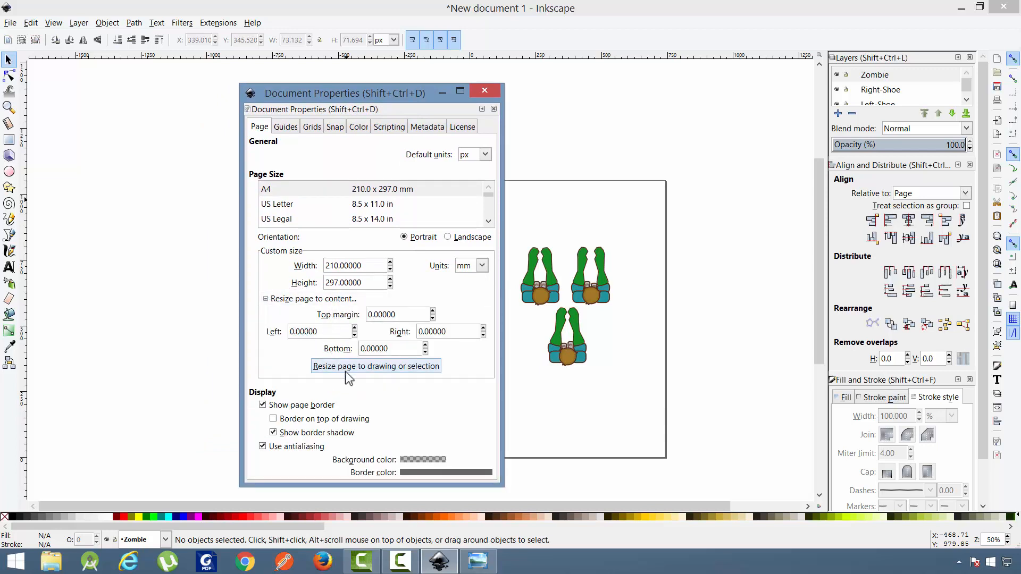
{"action": "left_click", "coordinate": [374, 372]}
{"action": "left_click", "coordinate": [374, 373]}
{"action": "left_click", "coordinate": [484, 91]}
{"action": "key", "text": "5"}
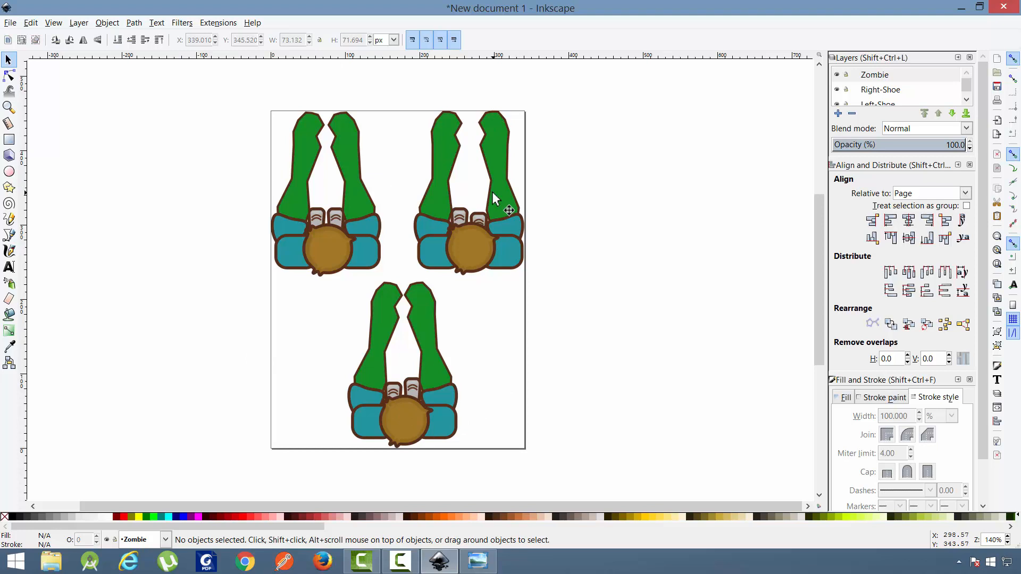
{"action": "key", "text": "ctrl"}
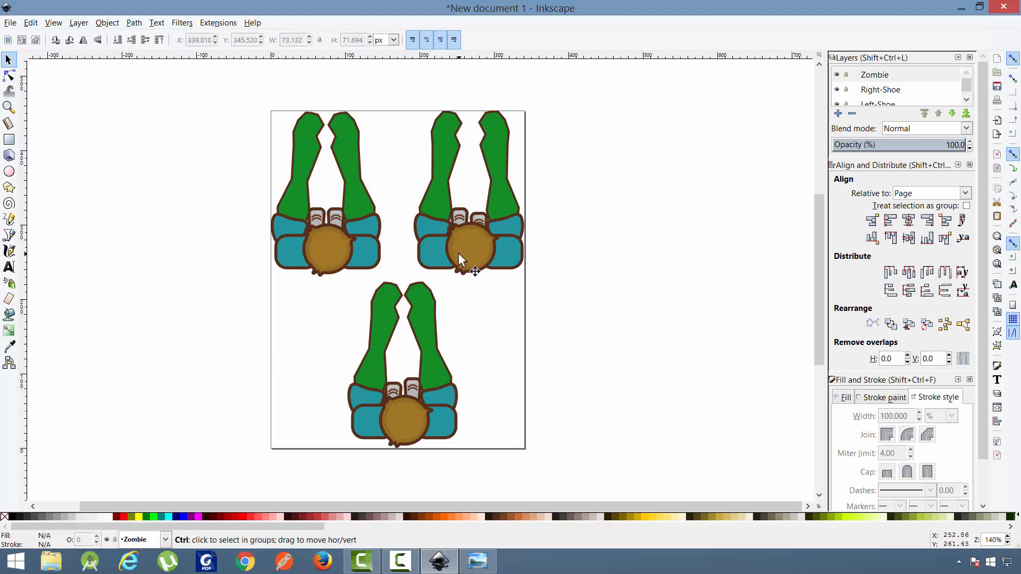
{"action": "scroll", "coordinate": [458, 253], "scroll_direction": "up", "scroll_amount": 2}
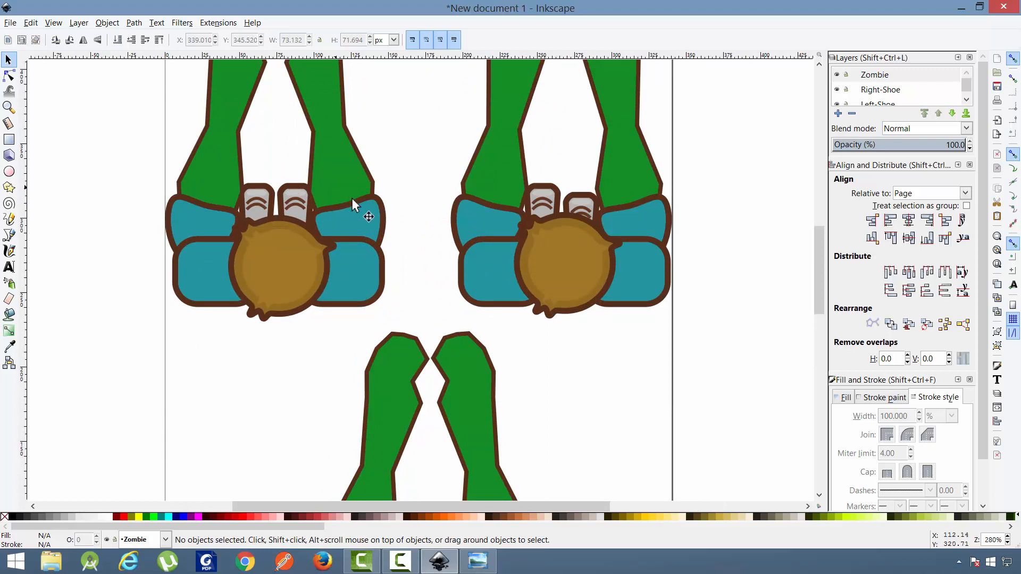
{"action": "scroll", "coordinate": [558, 261], "scroll_direction": "down", "scroll_amount": 1}
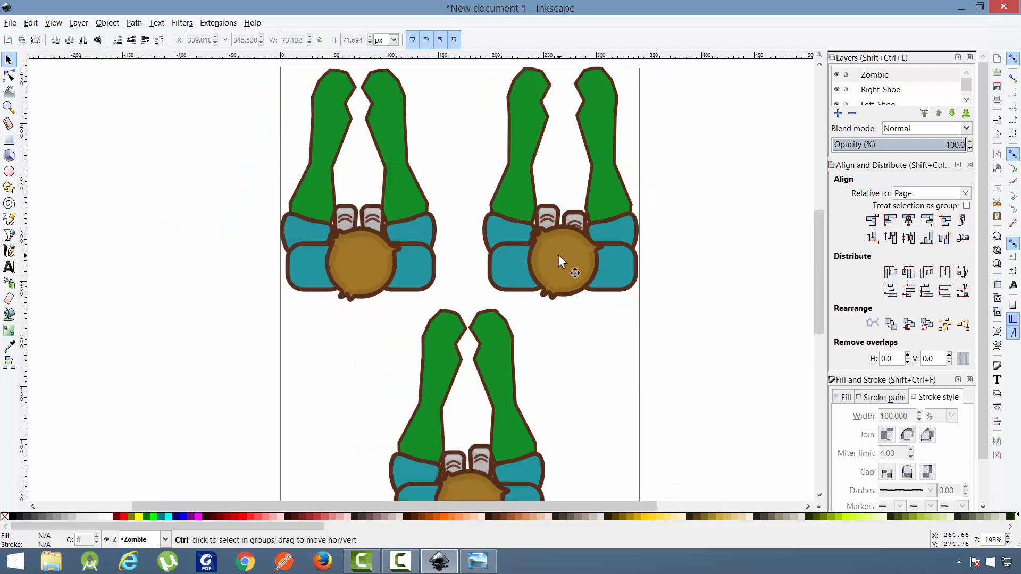
{"action": "scroll", "coordinate": [556, 258], "scroll_direction": "down", "scroll_amount": 1}
- Save the three-pose drawing as a Cairo PNG file named Zombie
{"action": "left_click", "coordinate": [12, 23]}
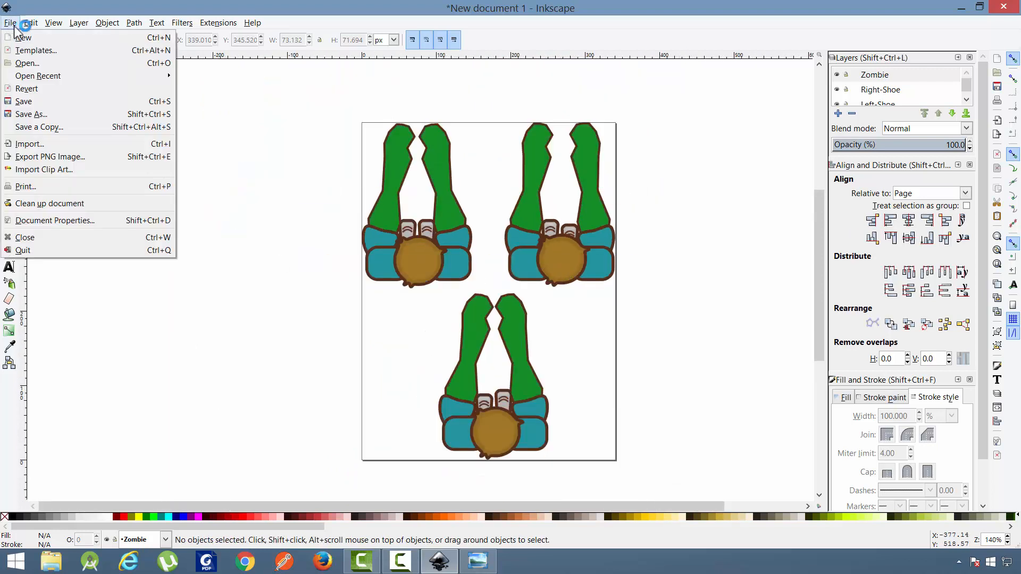
{"action": "left_click", "coordinate": [31, 115]}
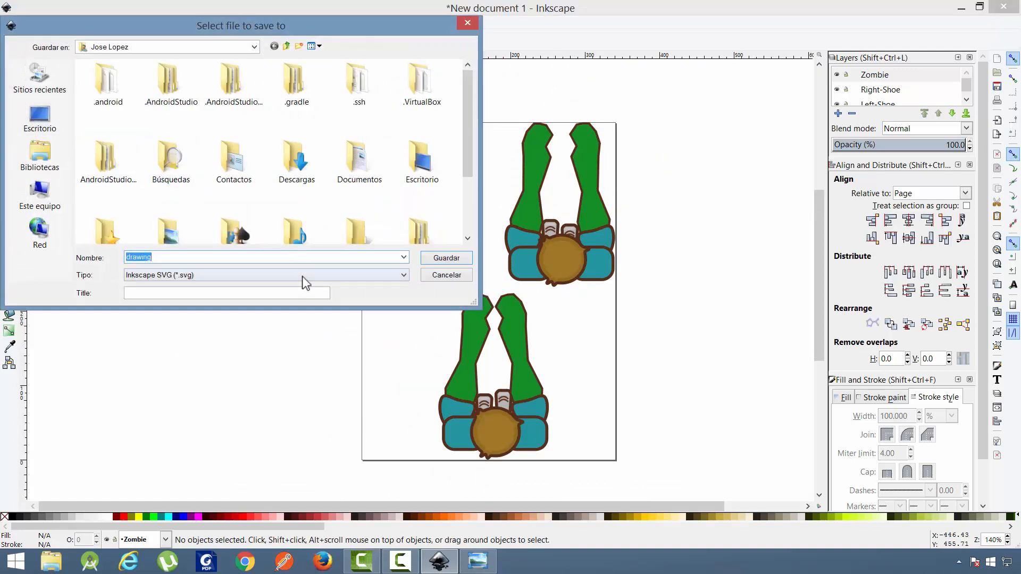
{"action": "left_click", "coordinate": [304, 275]}
{"action": "left_click", "coordinate": [186, 329]}
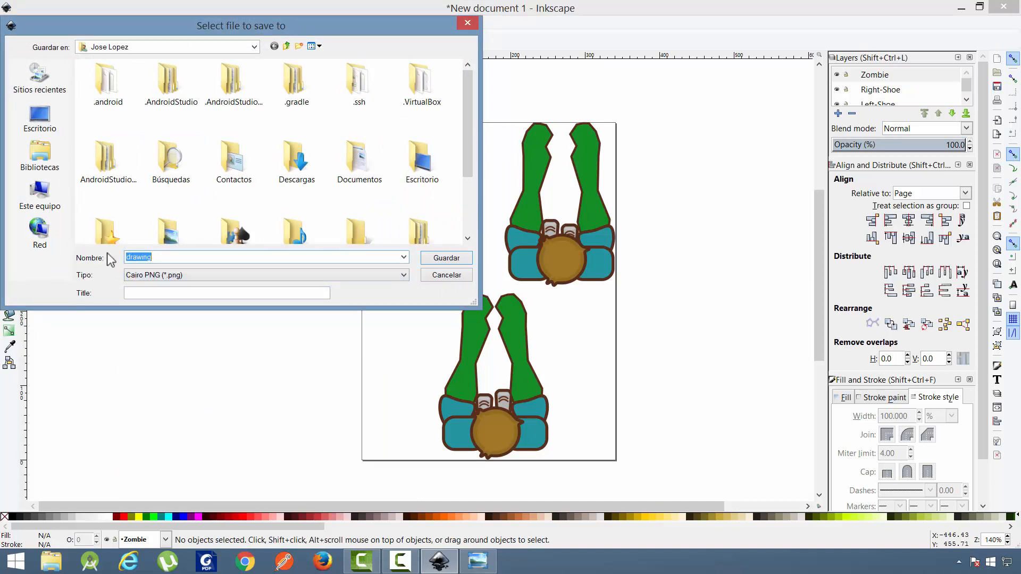
{"action": "type", "text": "Zombie"}
{"action": "key", "text": "Return"}
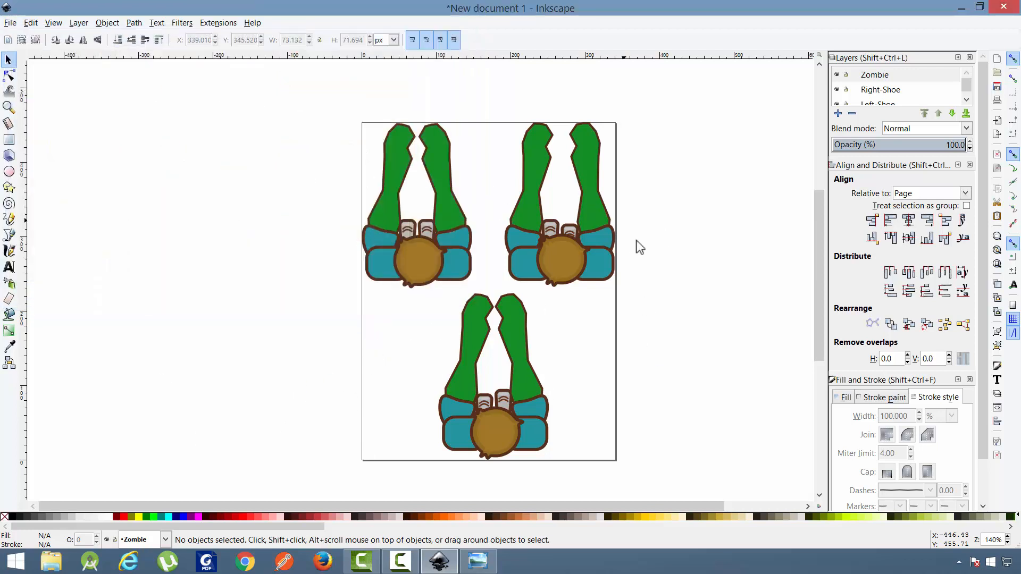
- Compare the three poses in the zombie1 picture in Windows Photo Viewer with the finished drawing in Inkscape
{"action": "left_click", "coordinate": [478, 561]}
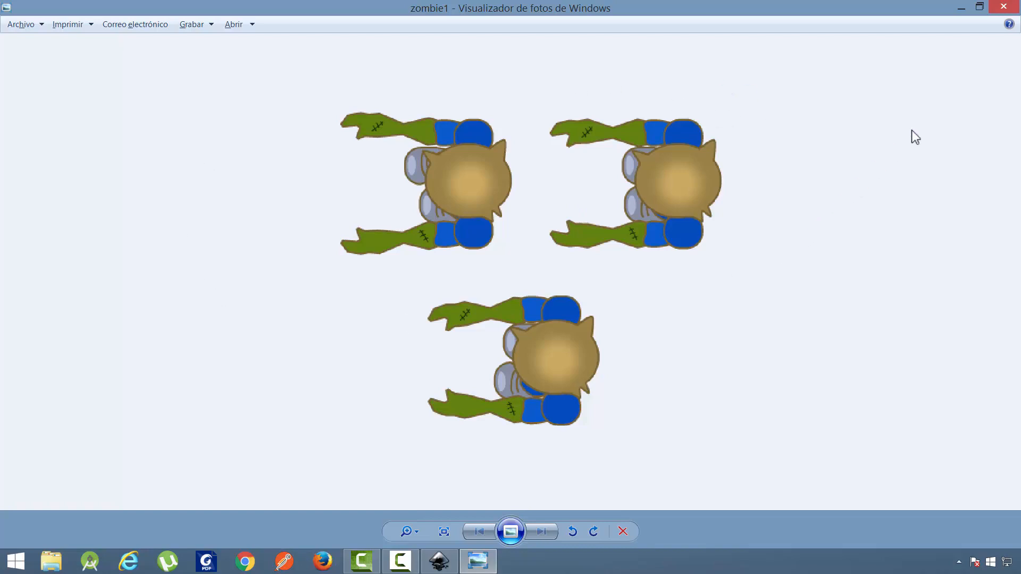
{"action": "key", "text": "alt+Tab"}
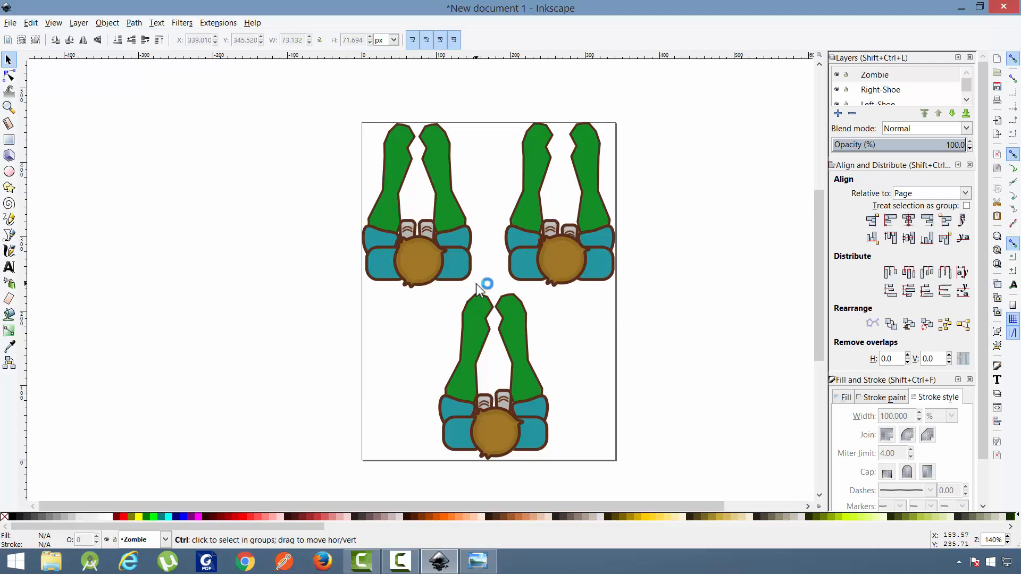
{"action": "key", "text": "alt+Tab"}
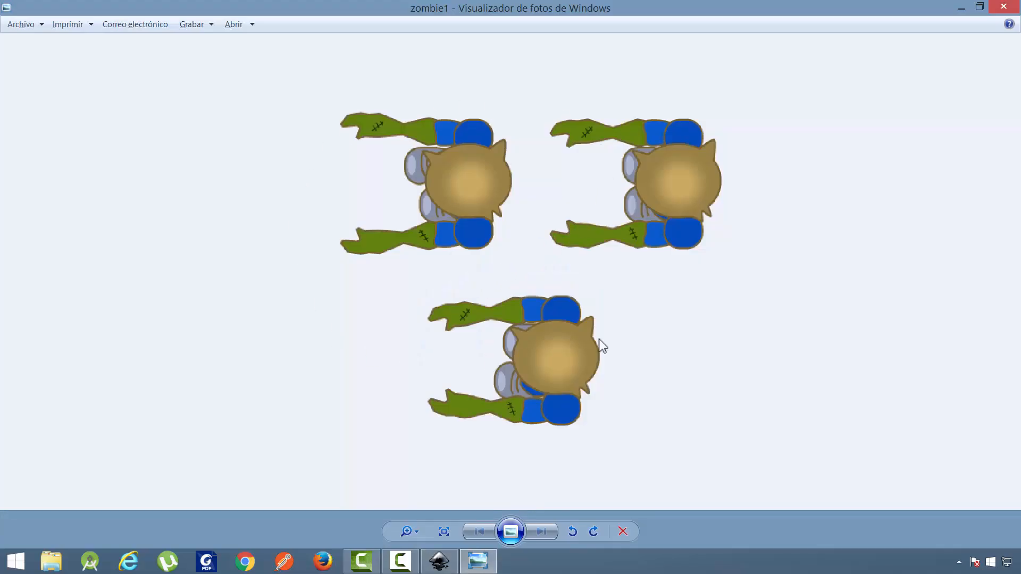
{"action": "key", "text": "alt+Tab"}
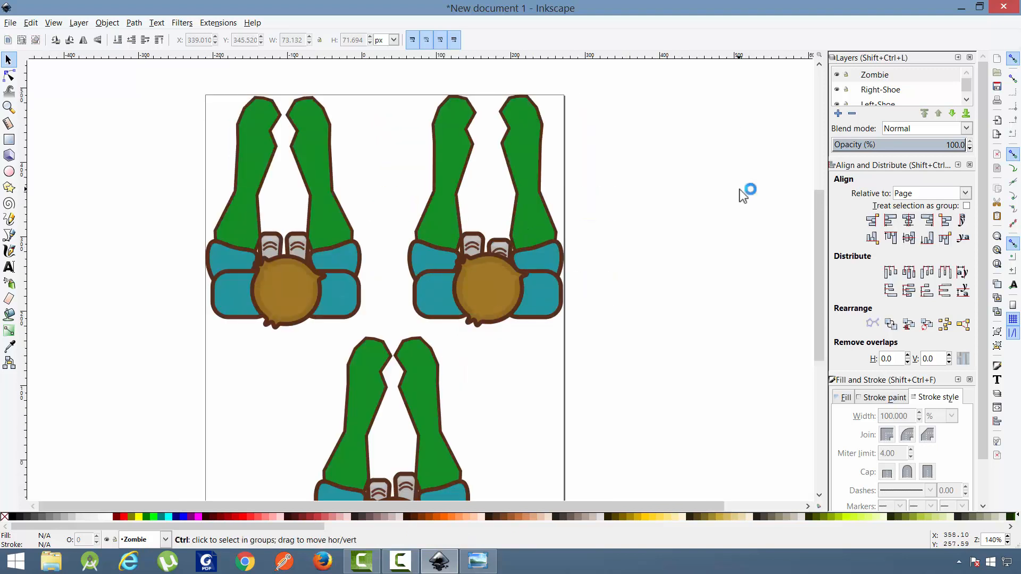
{"action": "scroll", "coordinate": [739, 189], "scroll_direction": "down", "scroll_amount": 1}
{"action": "left_click_drag", "start_coordinate": [734, 191], "coordinate": [668, 223]}
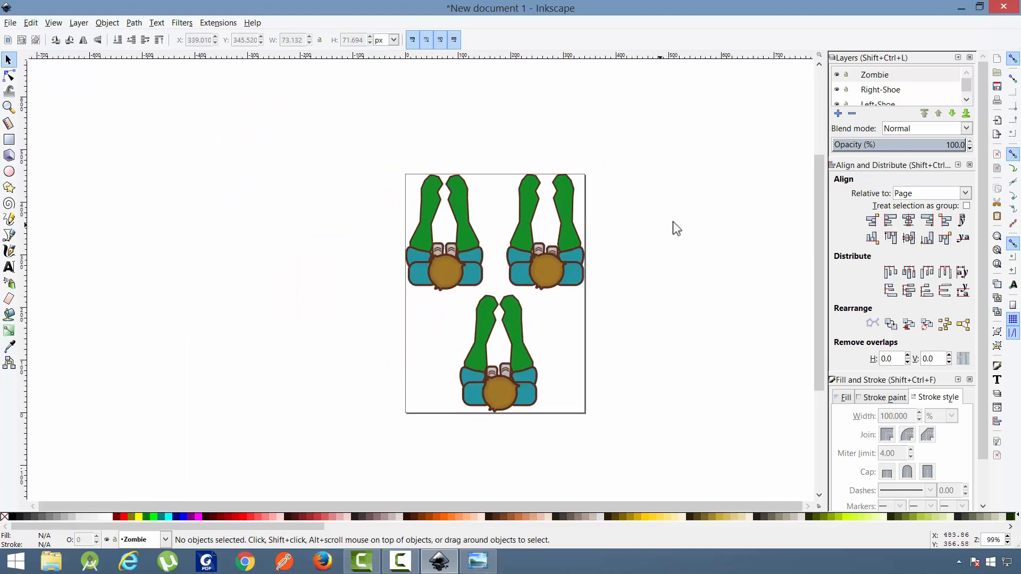